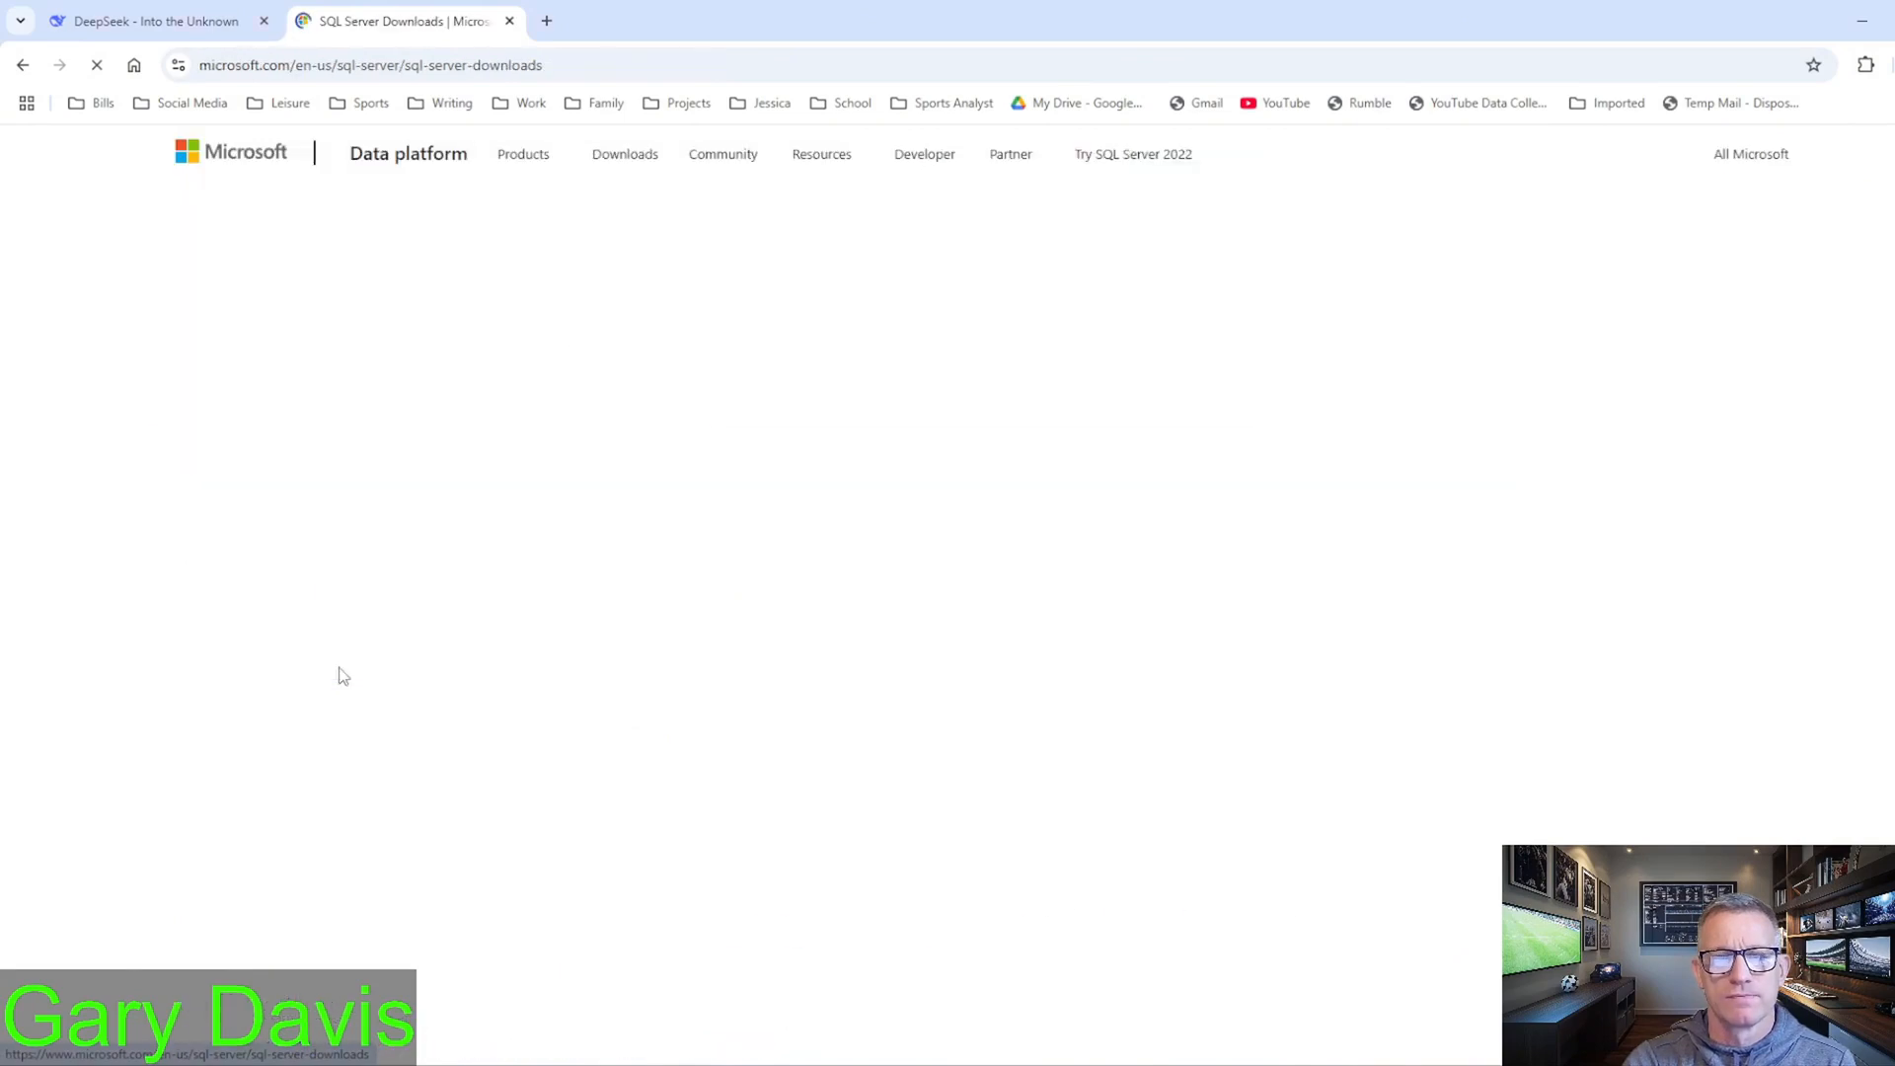
Step: Download the free SQL Server 2022 Developer edition from the SQL Server downloads page
scroll(790, 631, down, 1)
scroll(783, 600, down, 4)
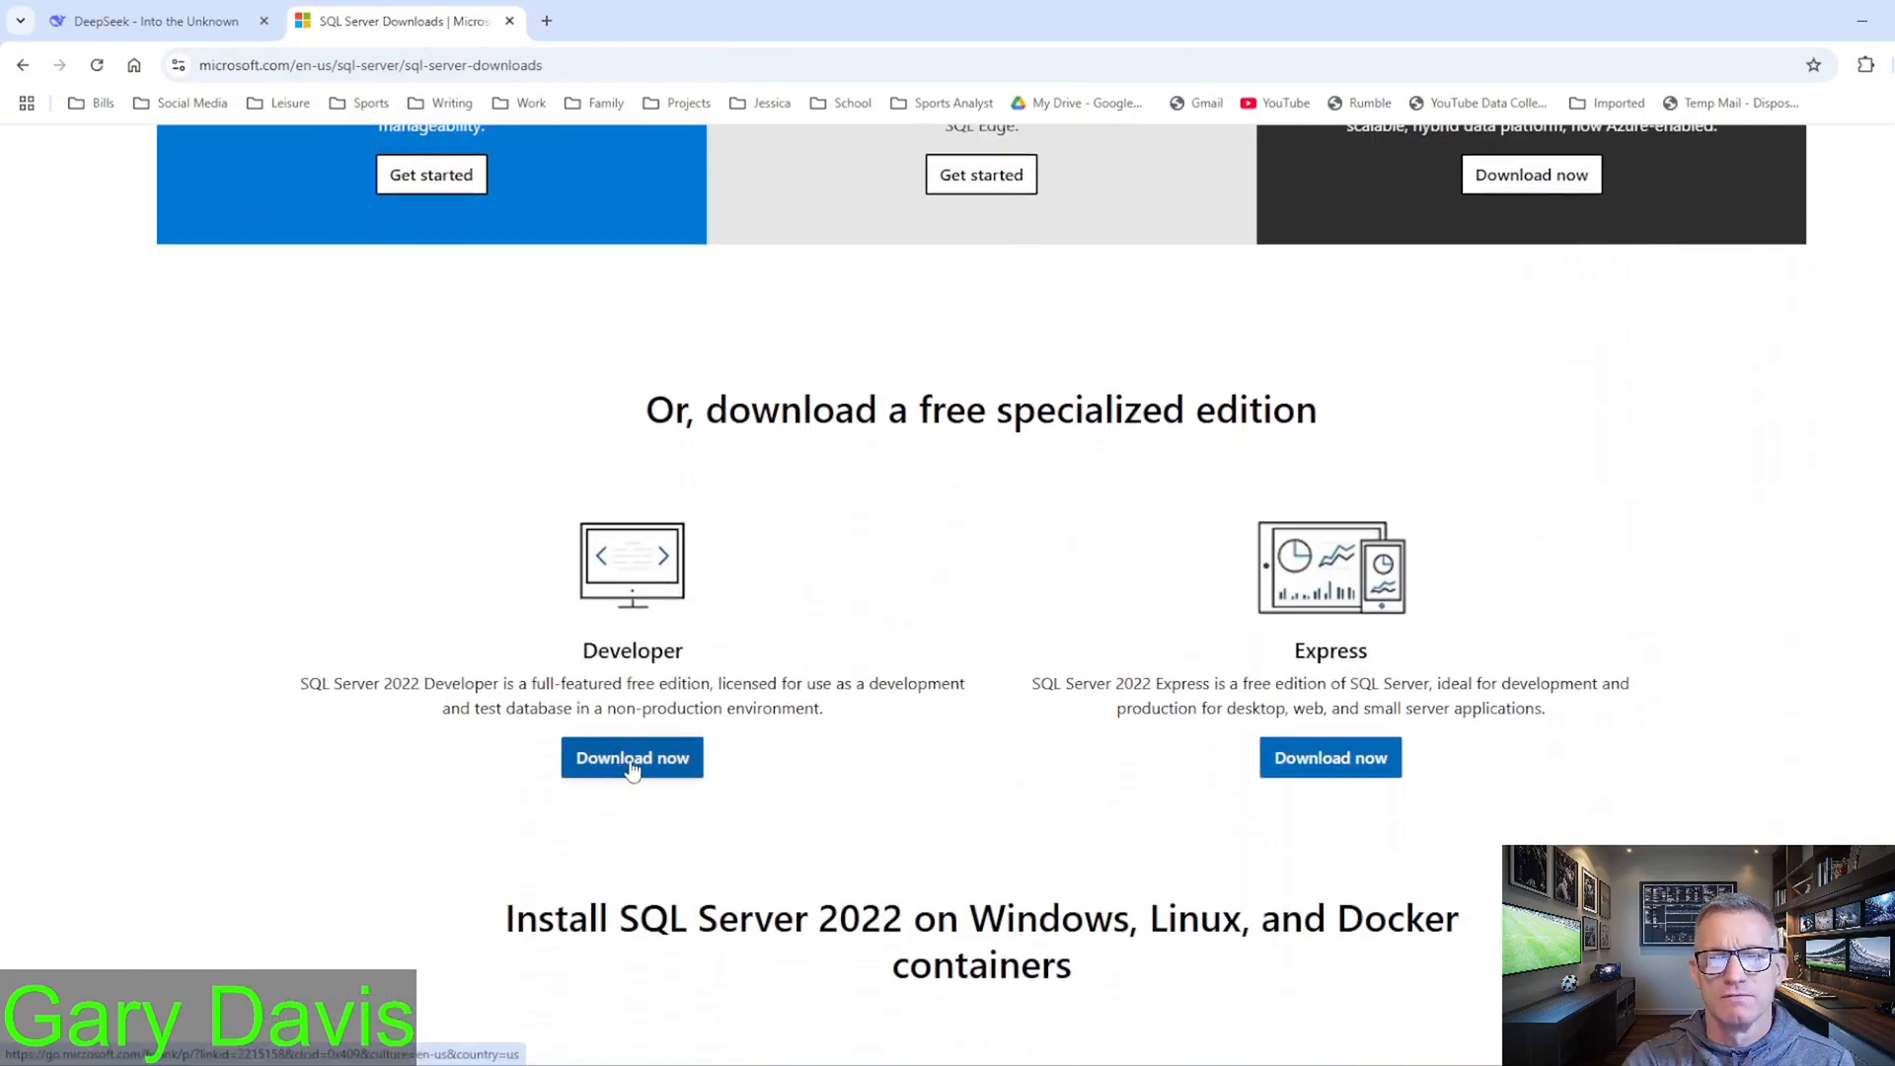
click(632, 761)
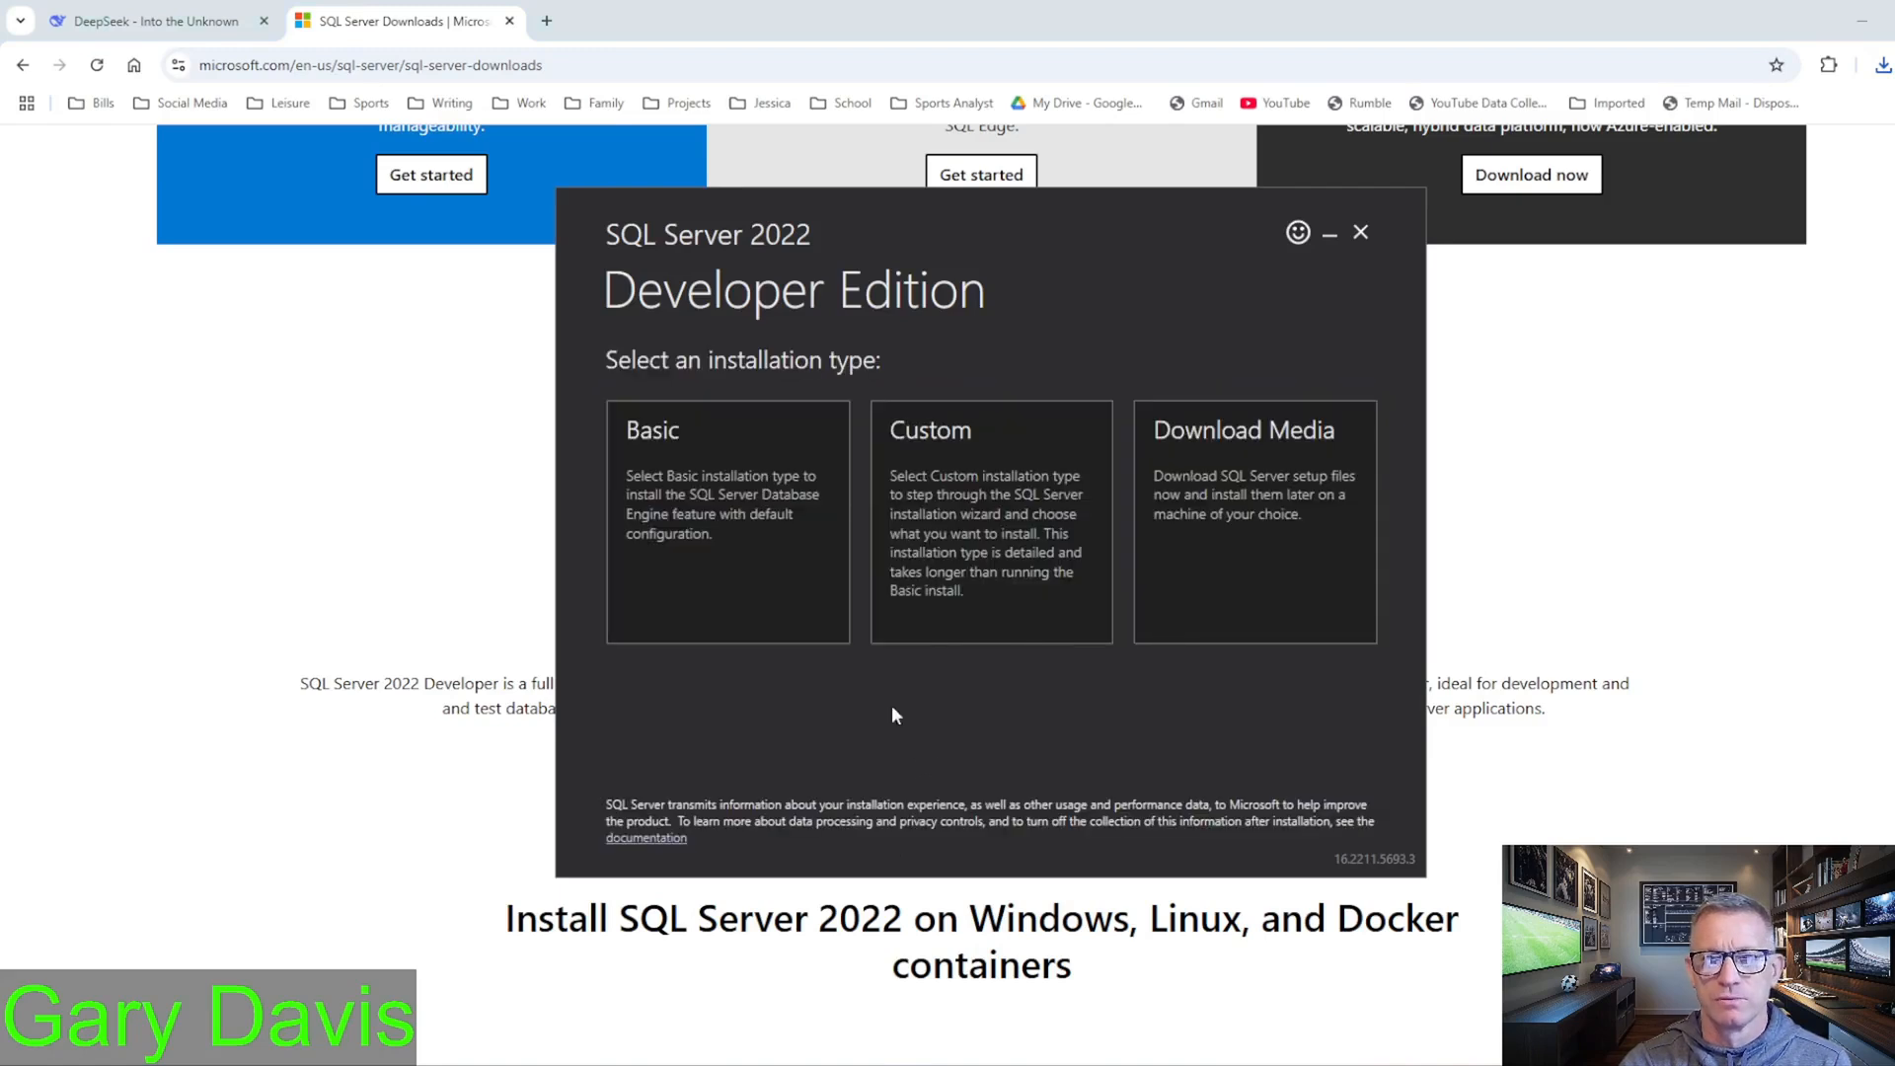
Step: Run a Basic installation of SQL Server 2022 Developer, accepting the license terms and keeping C:\Program Files\Microsoft SQL Server as the install location
click(743, 493)
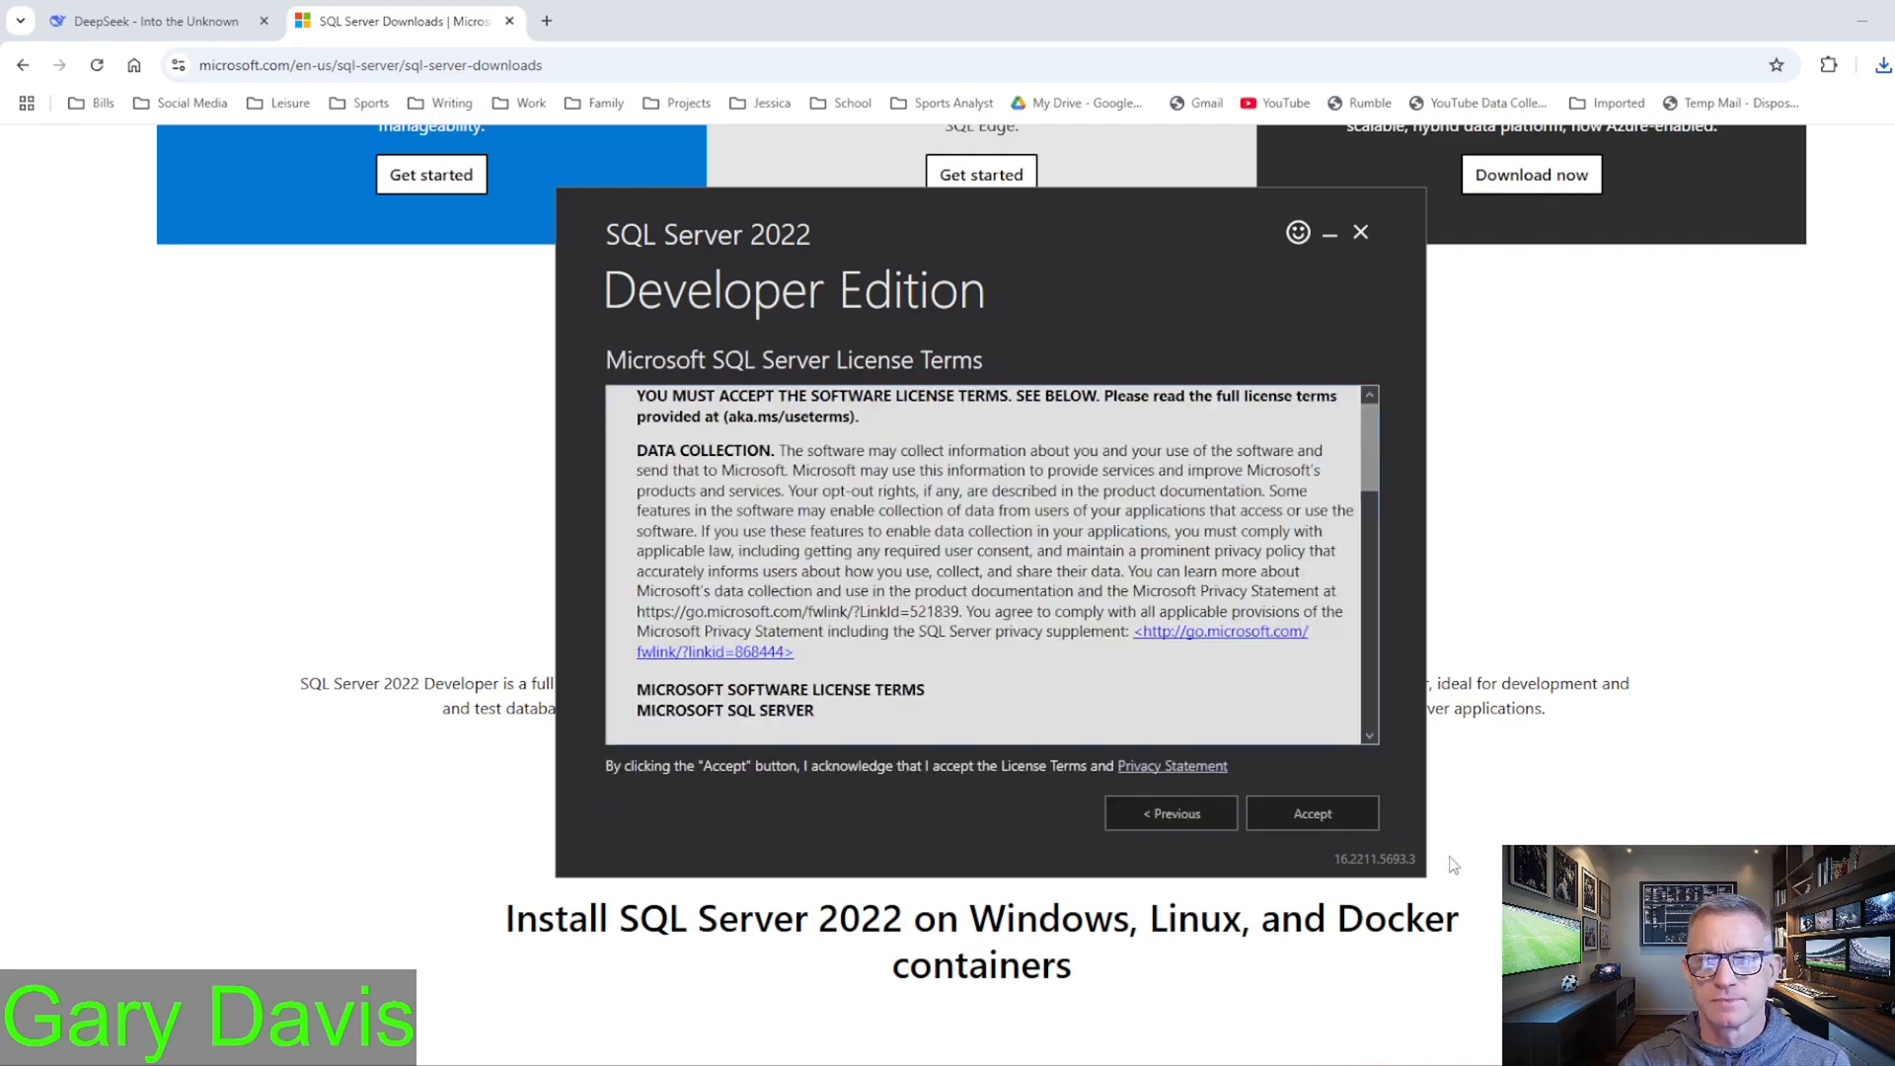
click(1338, 827)
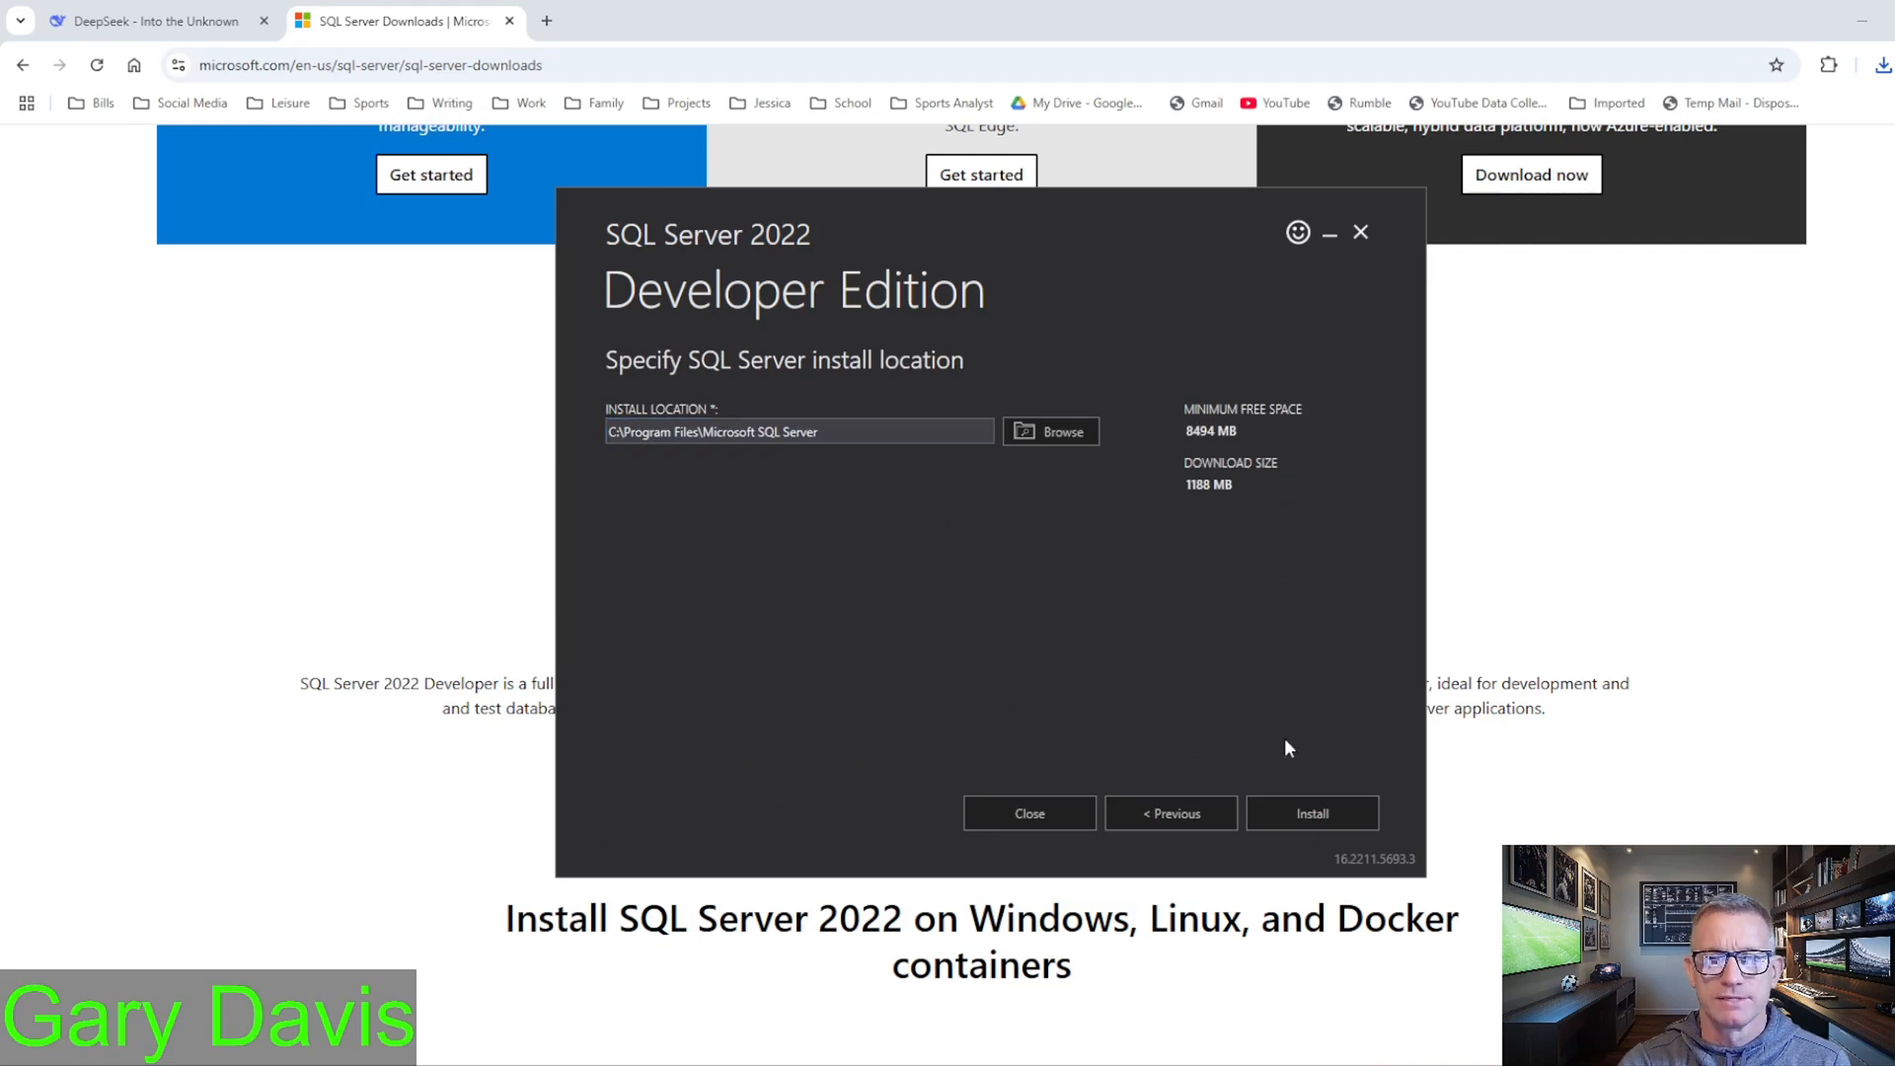
click(859, 430)
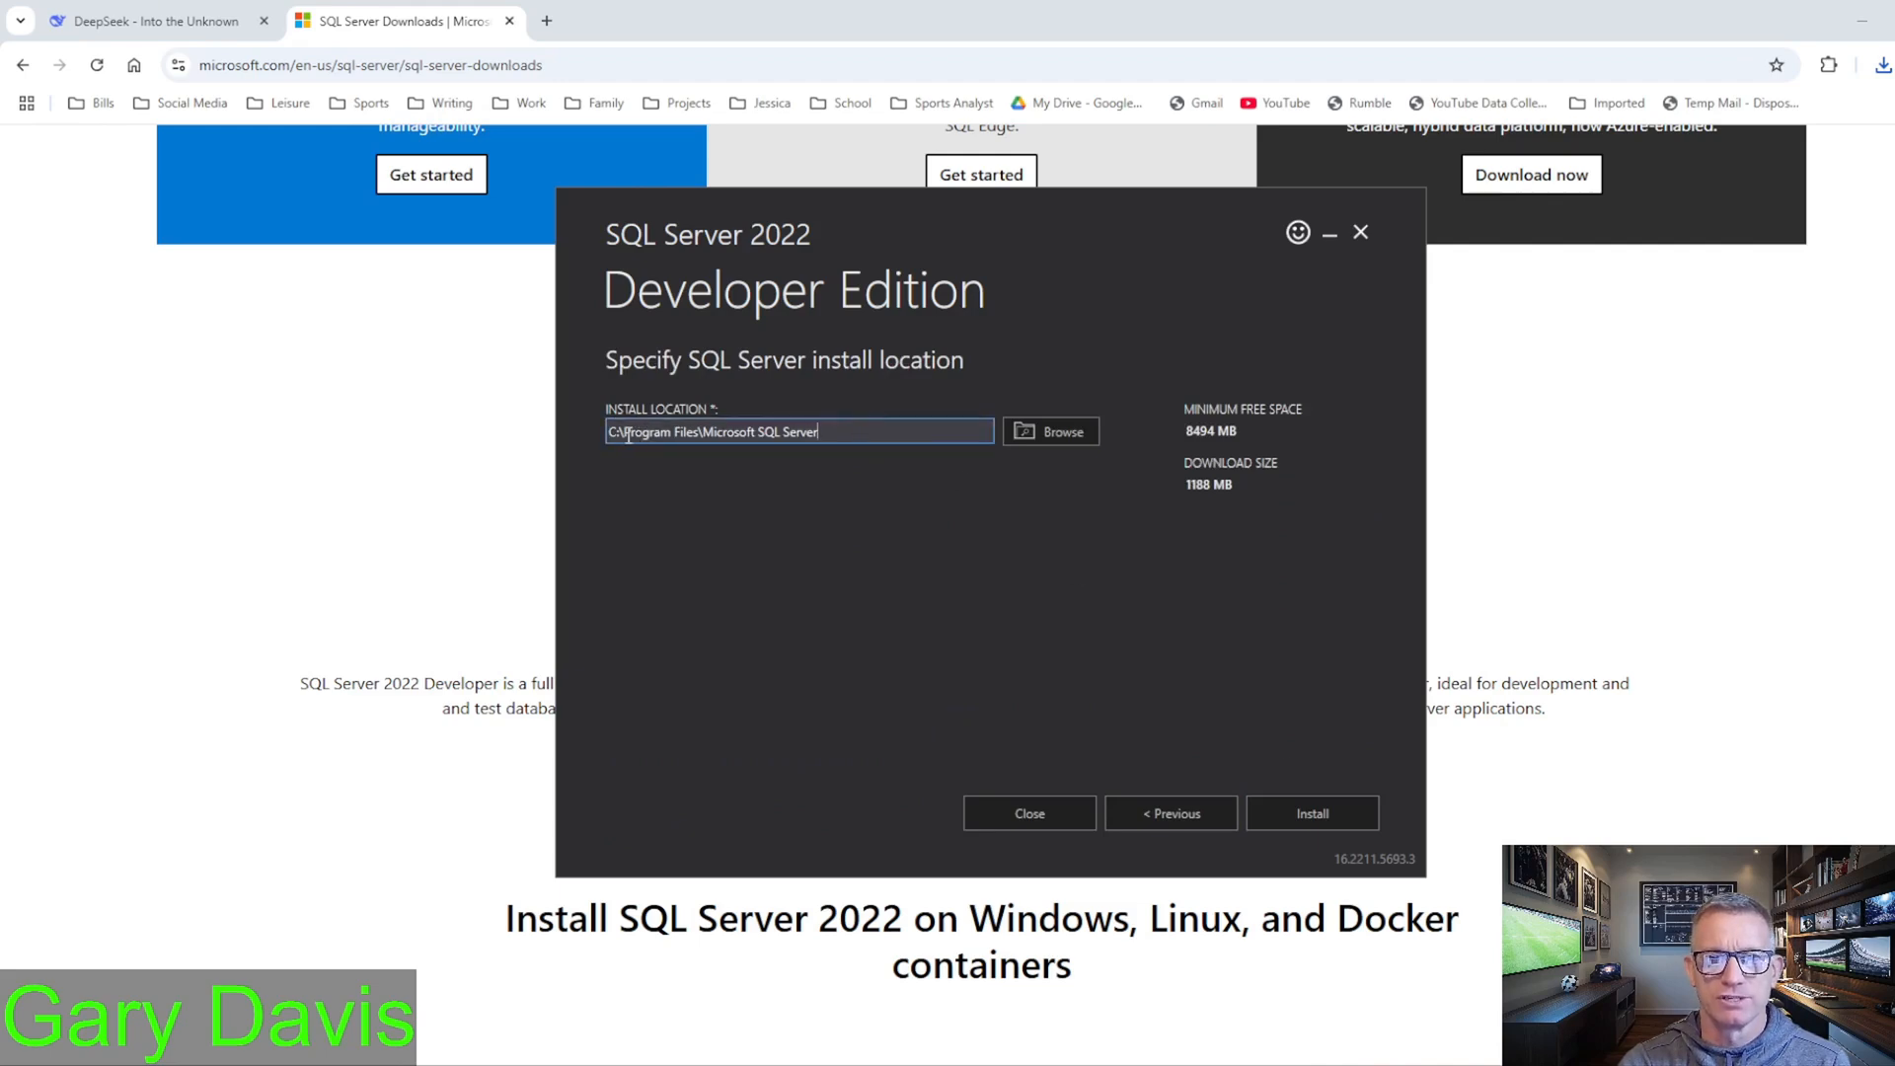
click(1313, 816)
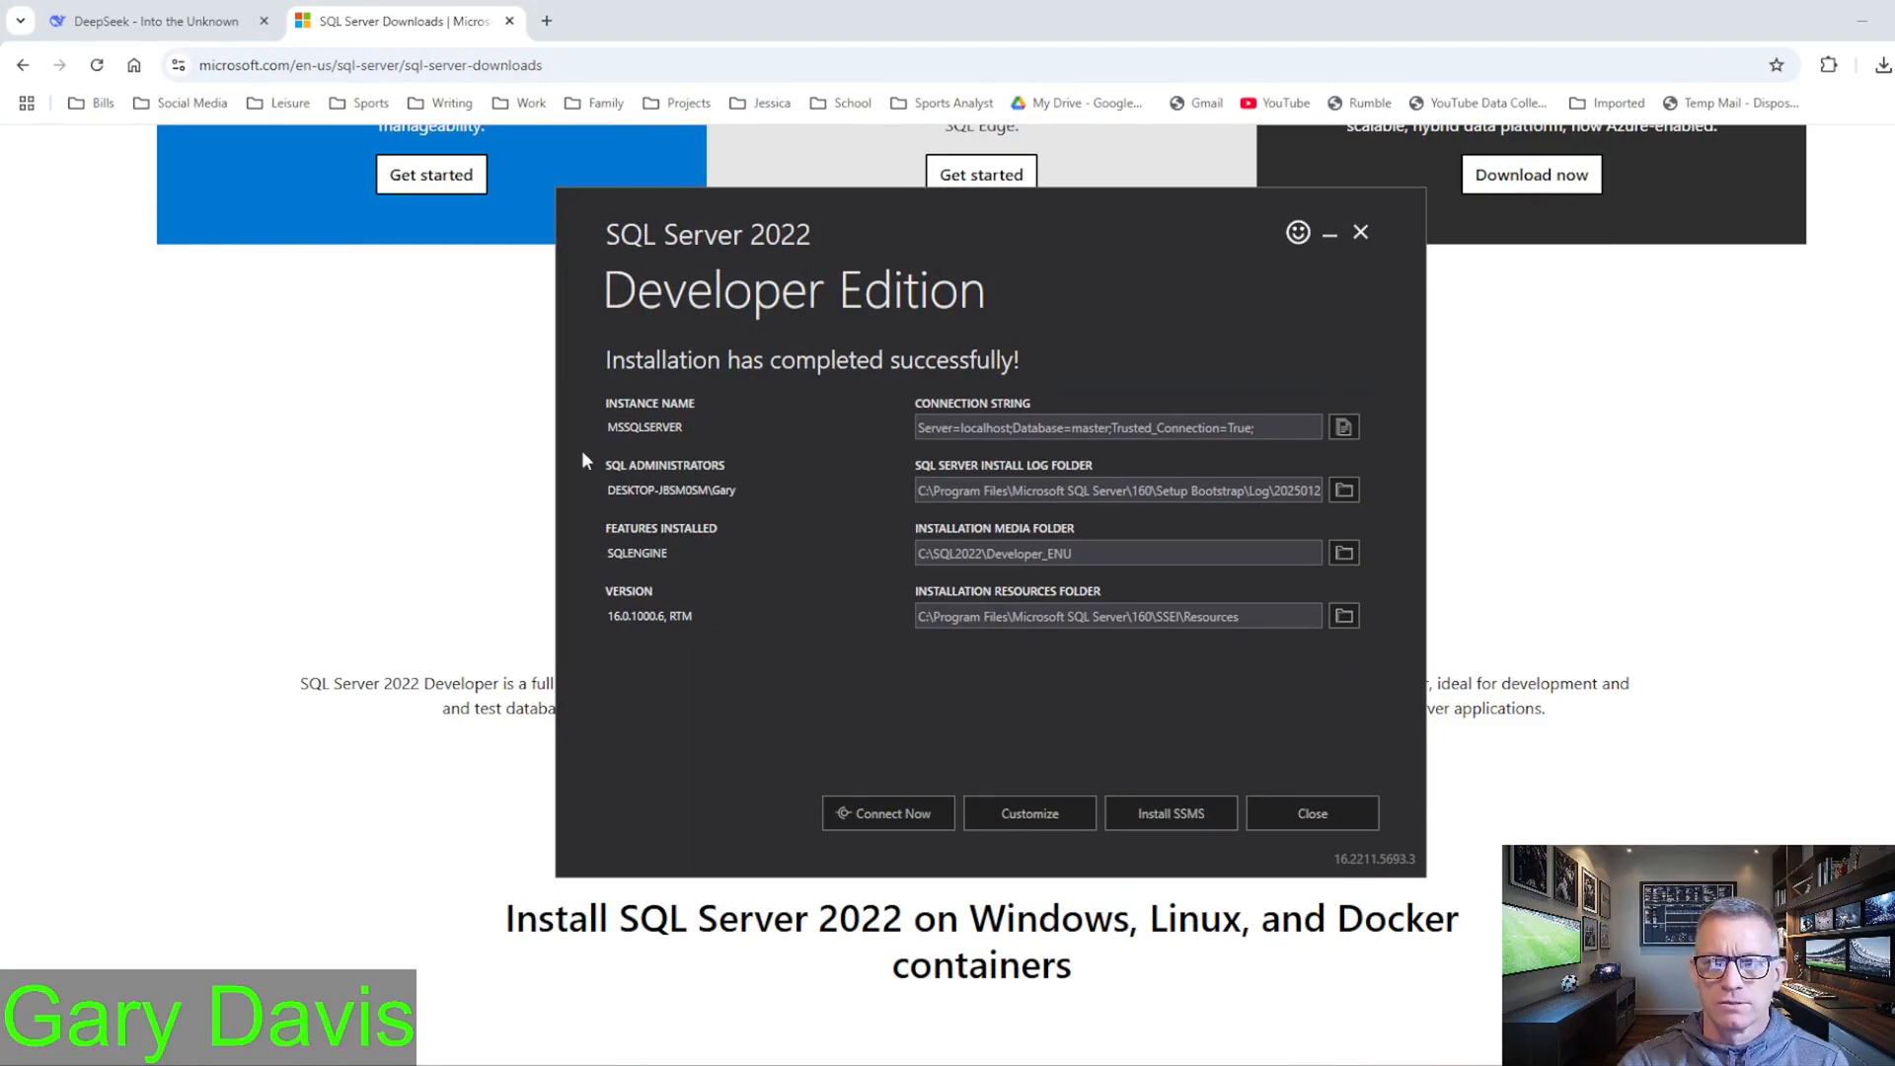
Step: Download and install SQL Server Management Studio 20.2 in its default folder, closing both installers at the end
click(1175, 815)
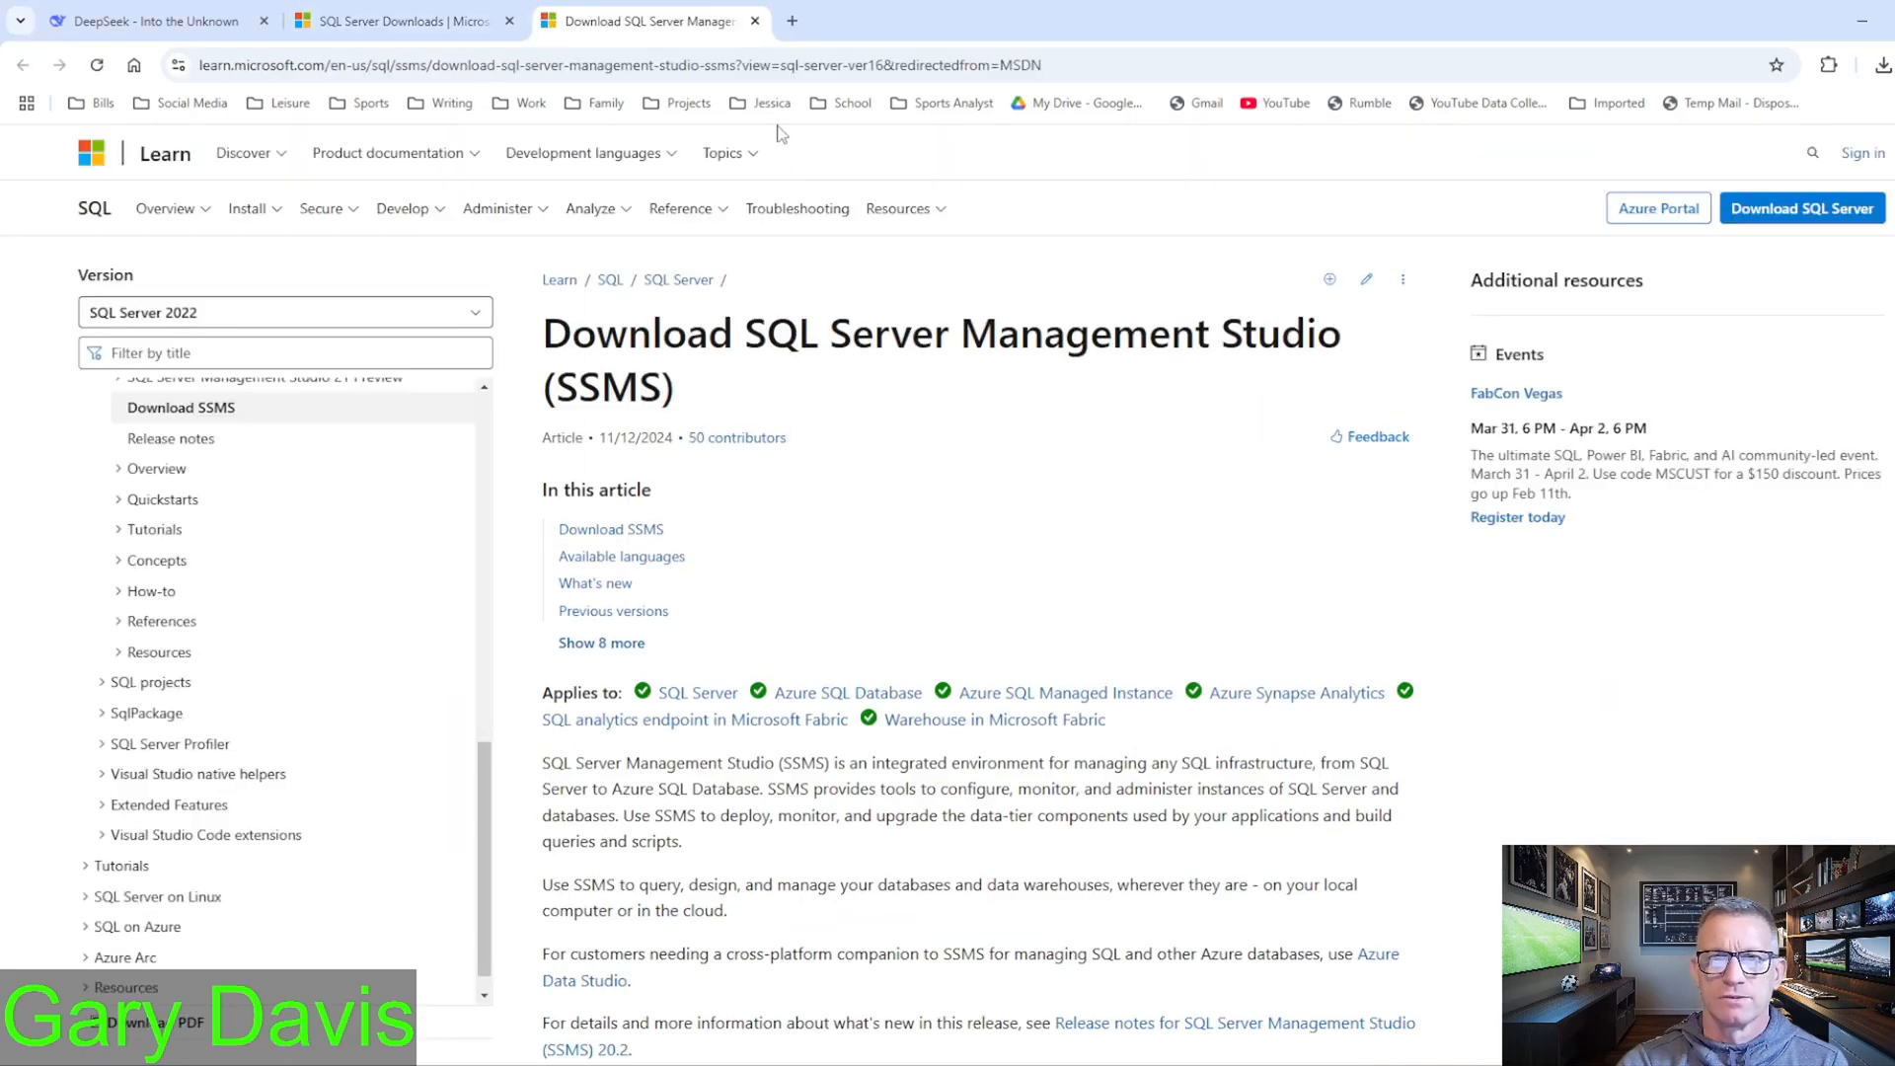
click(626, 533)
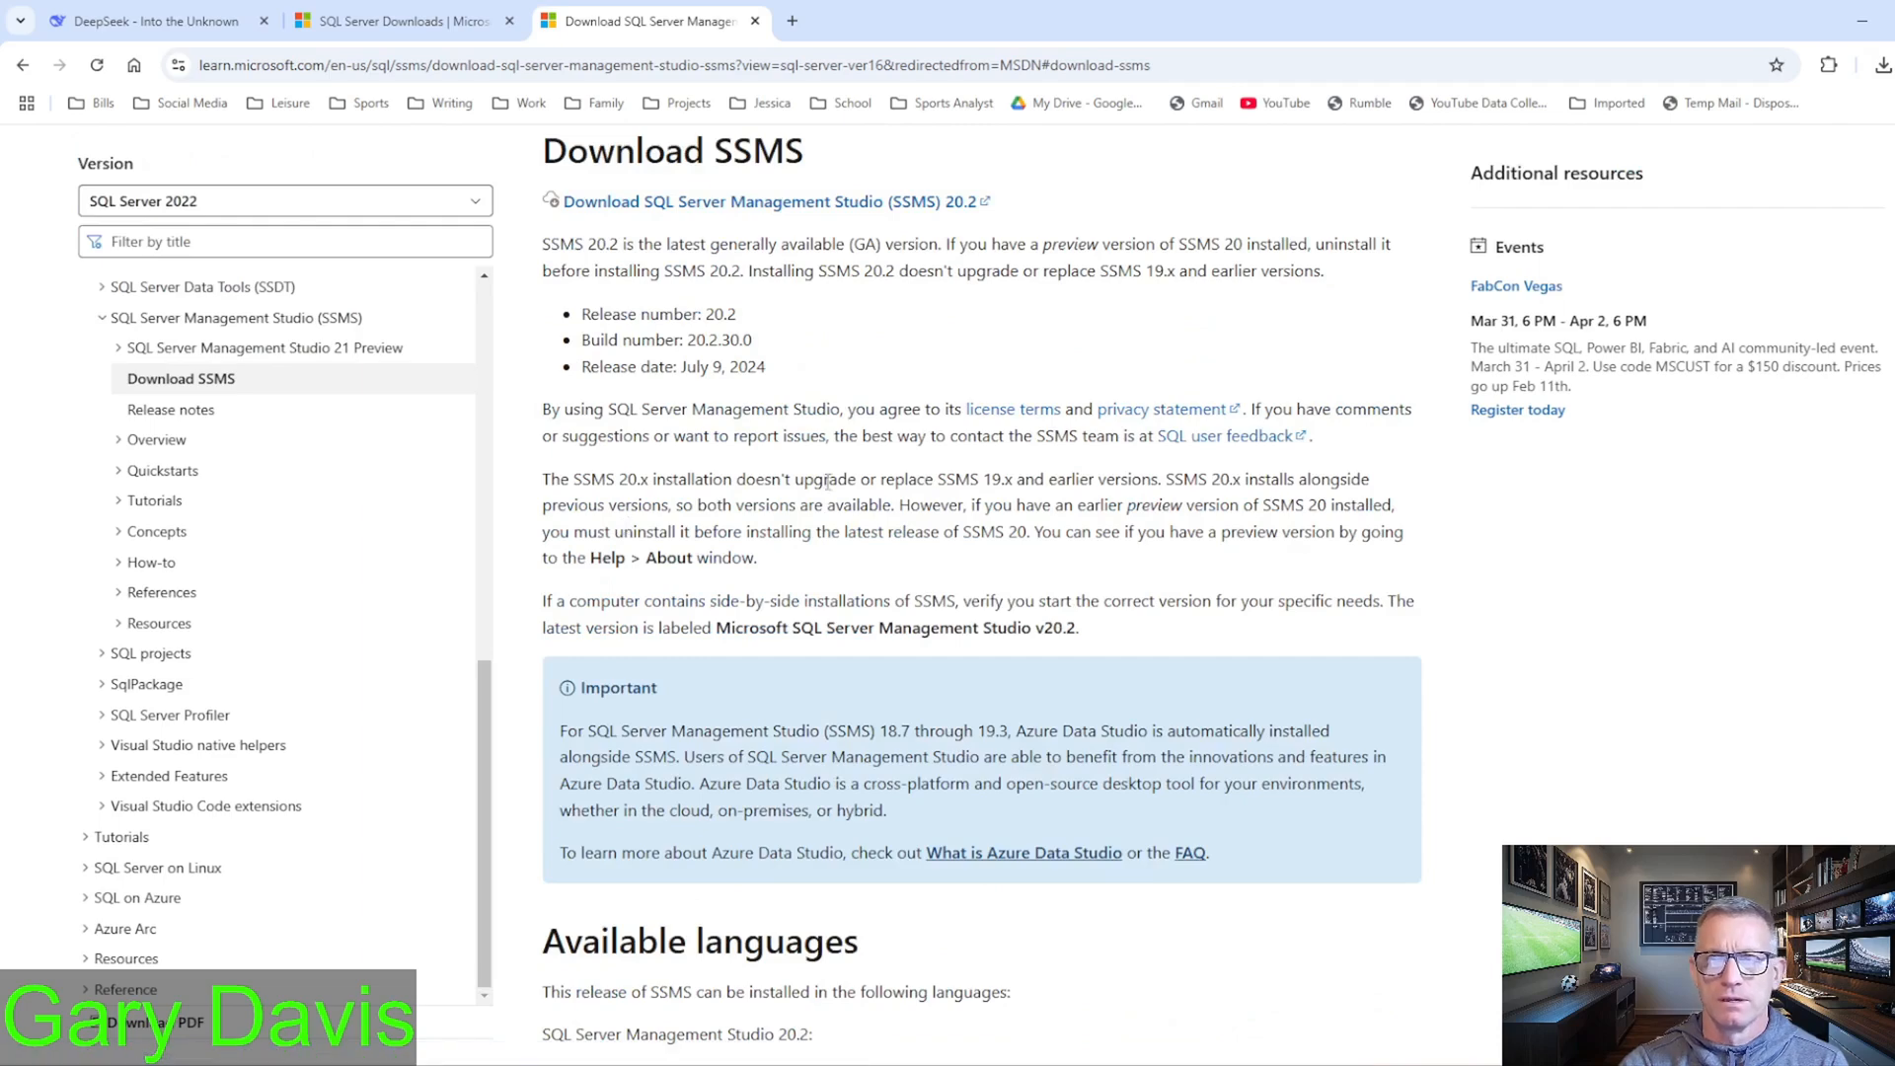
click(709, 203)
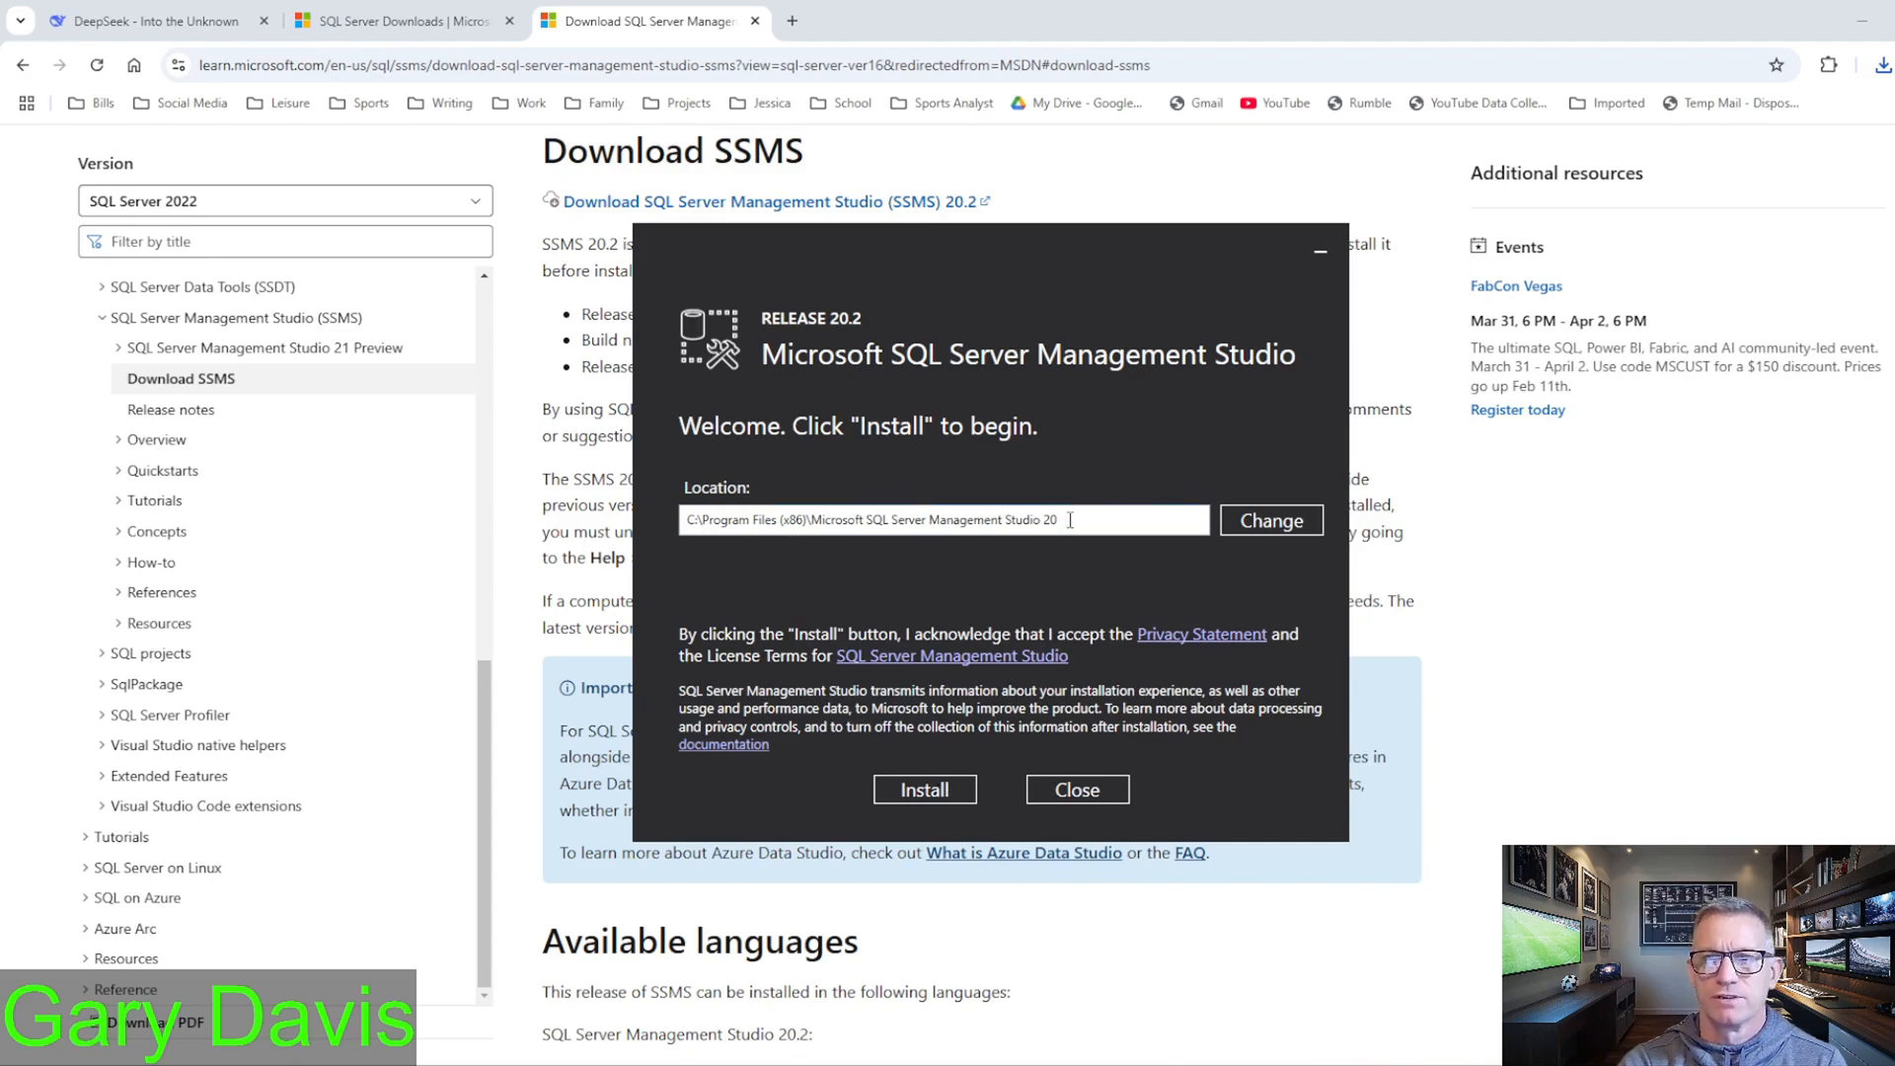
click(924, 789)
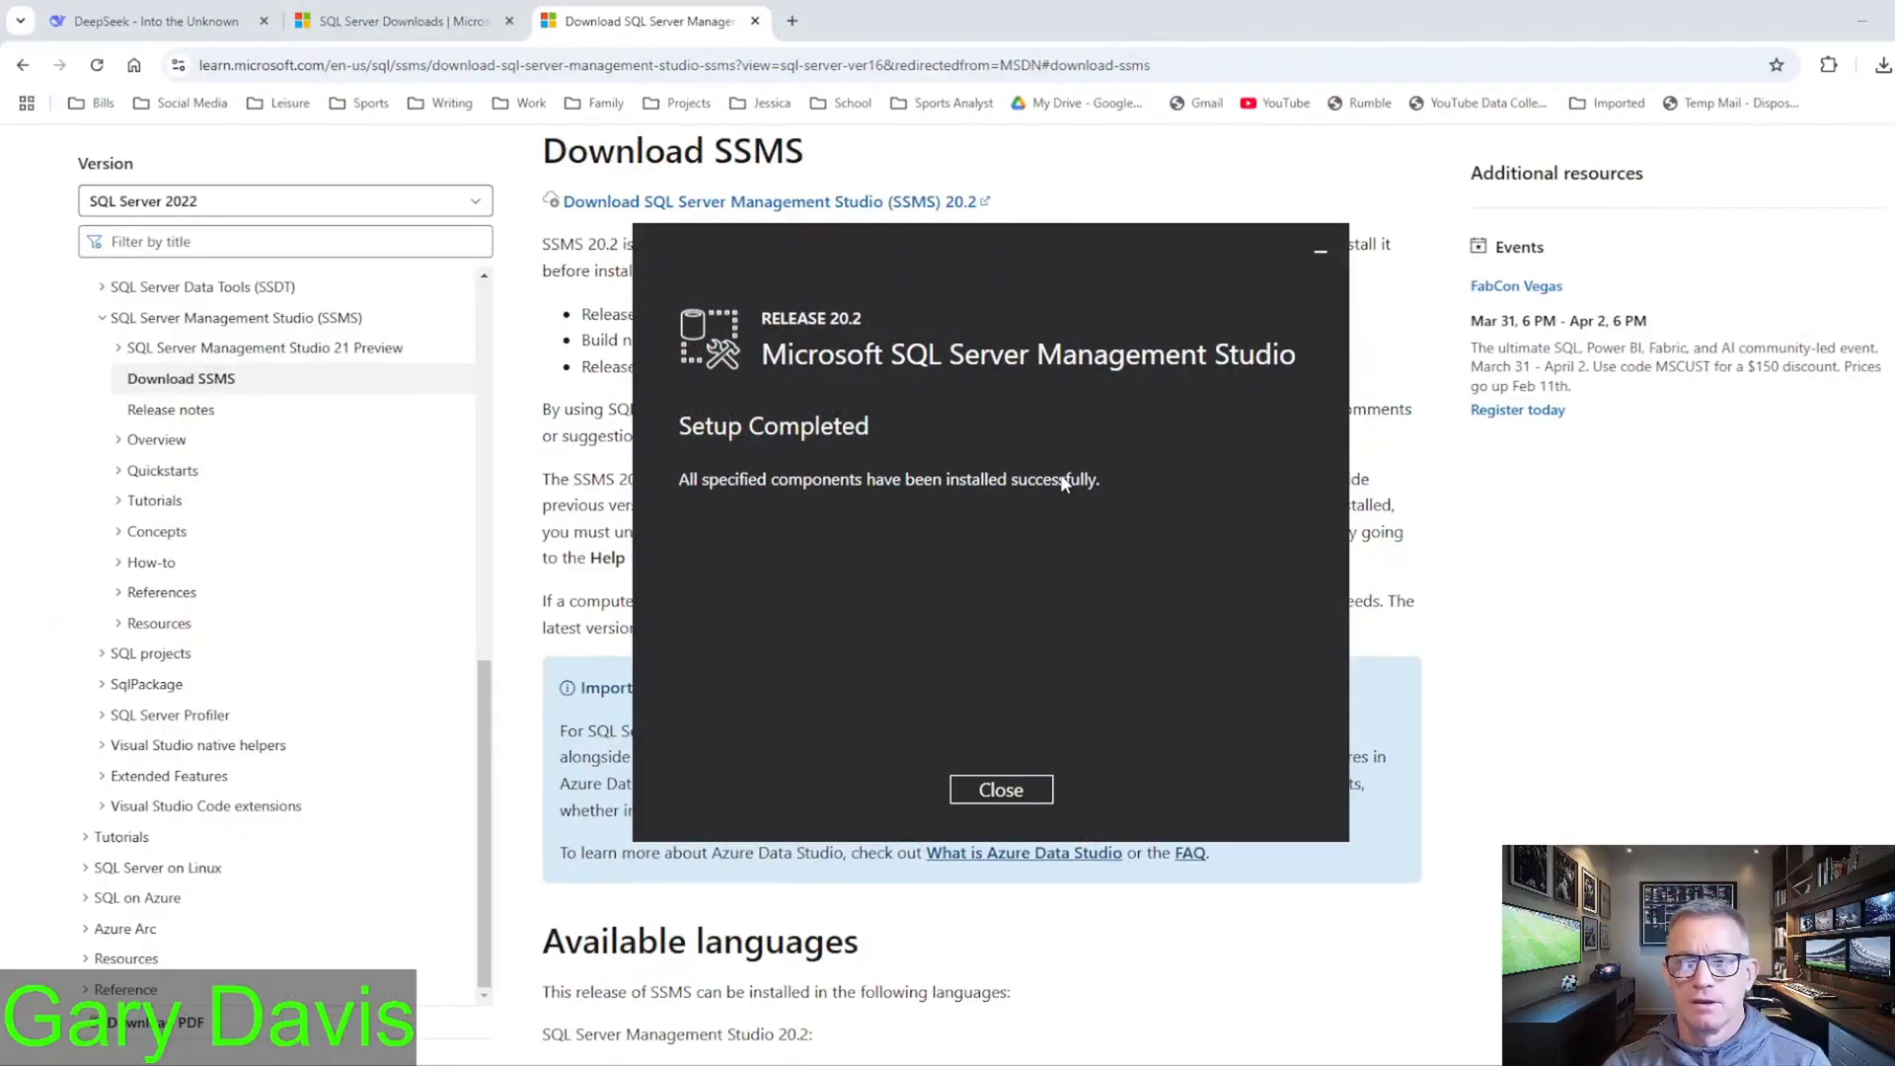
click(999, 790)
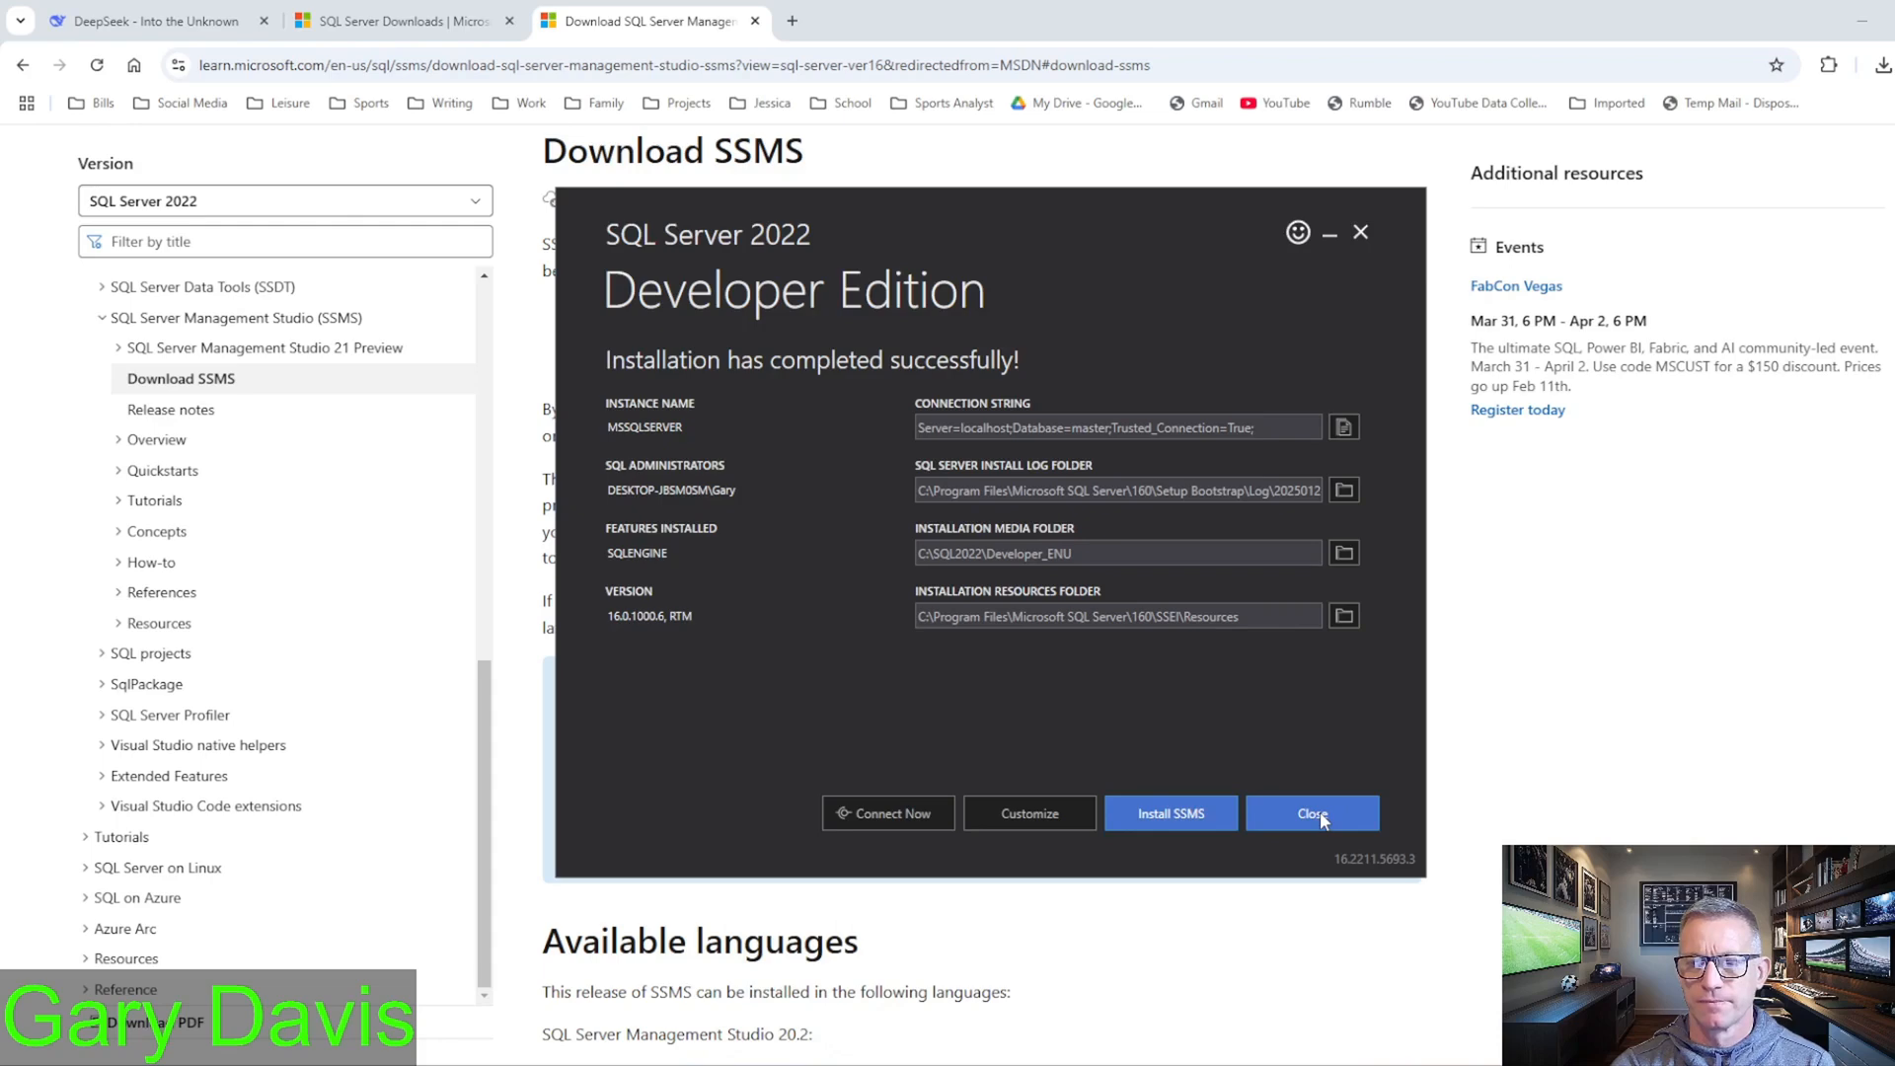
click(1319, 811)
click(987, 584)
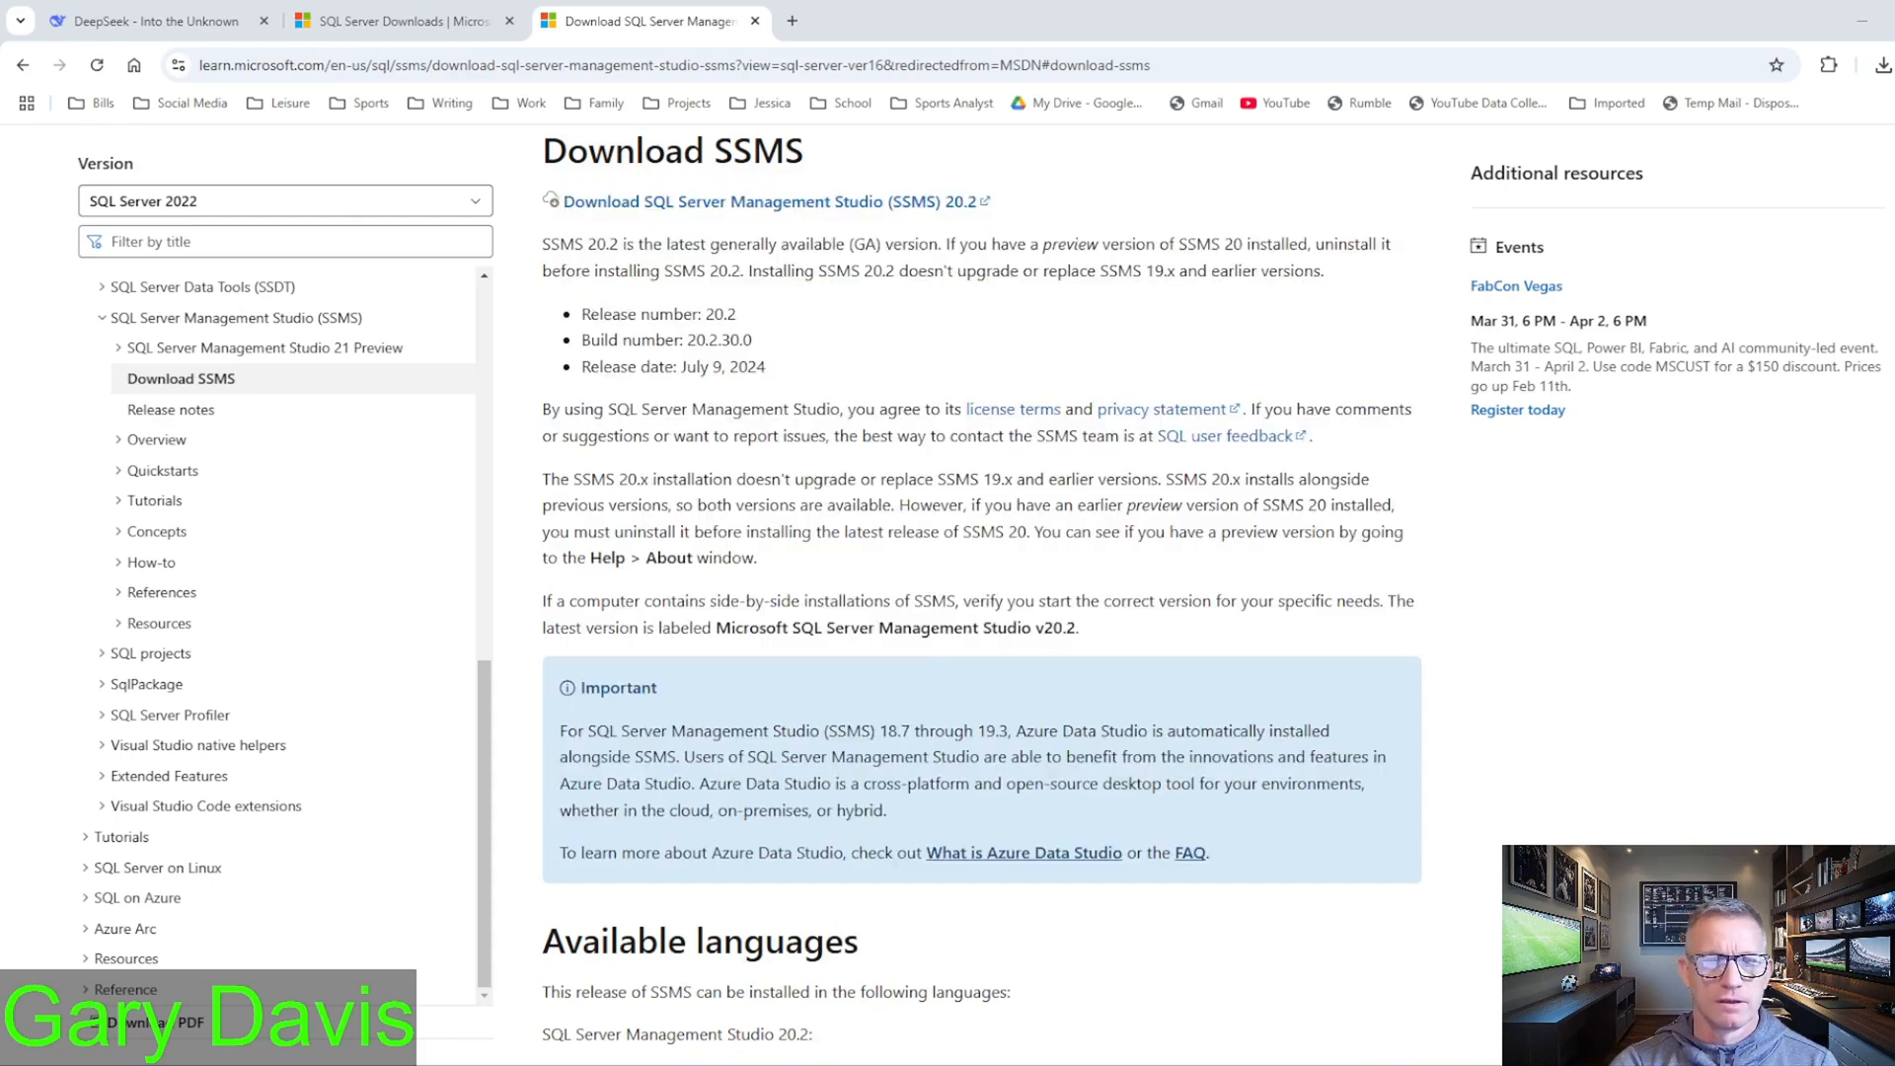
Step: Launch SQL Server Management Studio and connect to the local Database Engine using Windows Authentication
key(super)
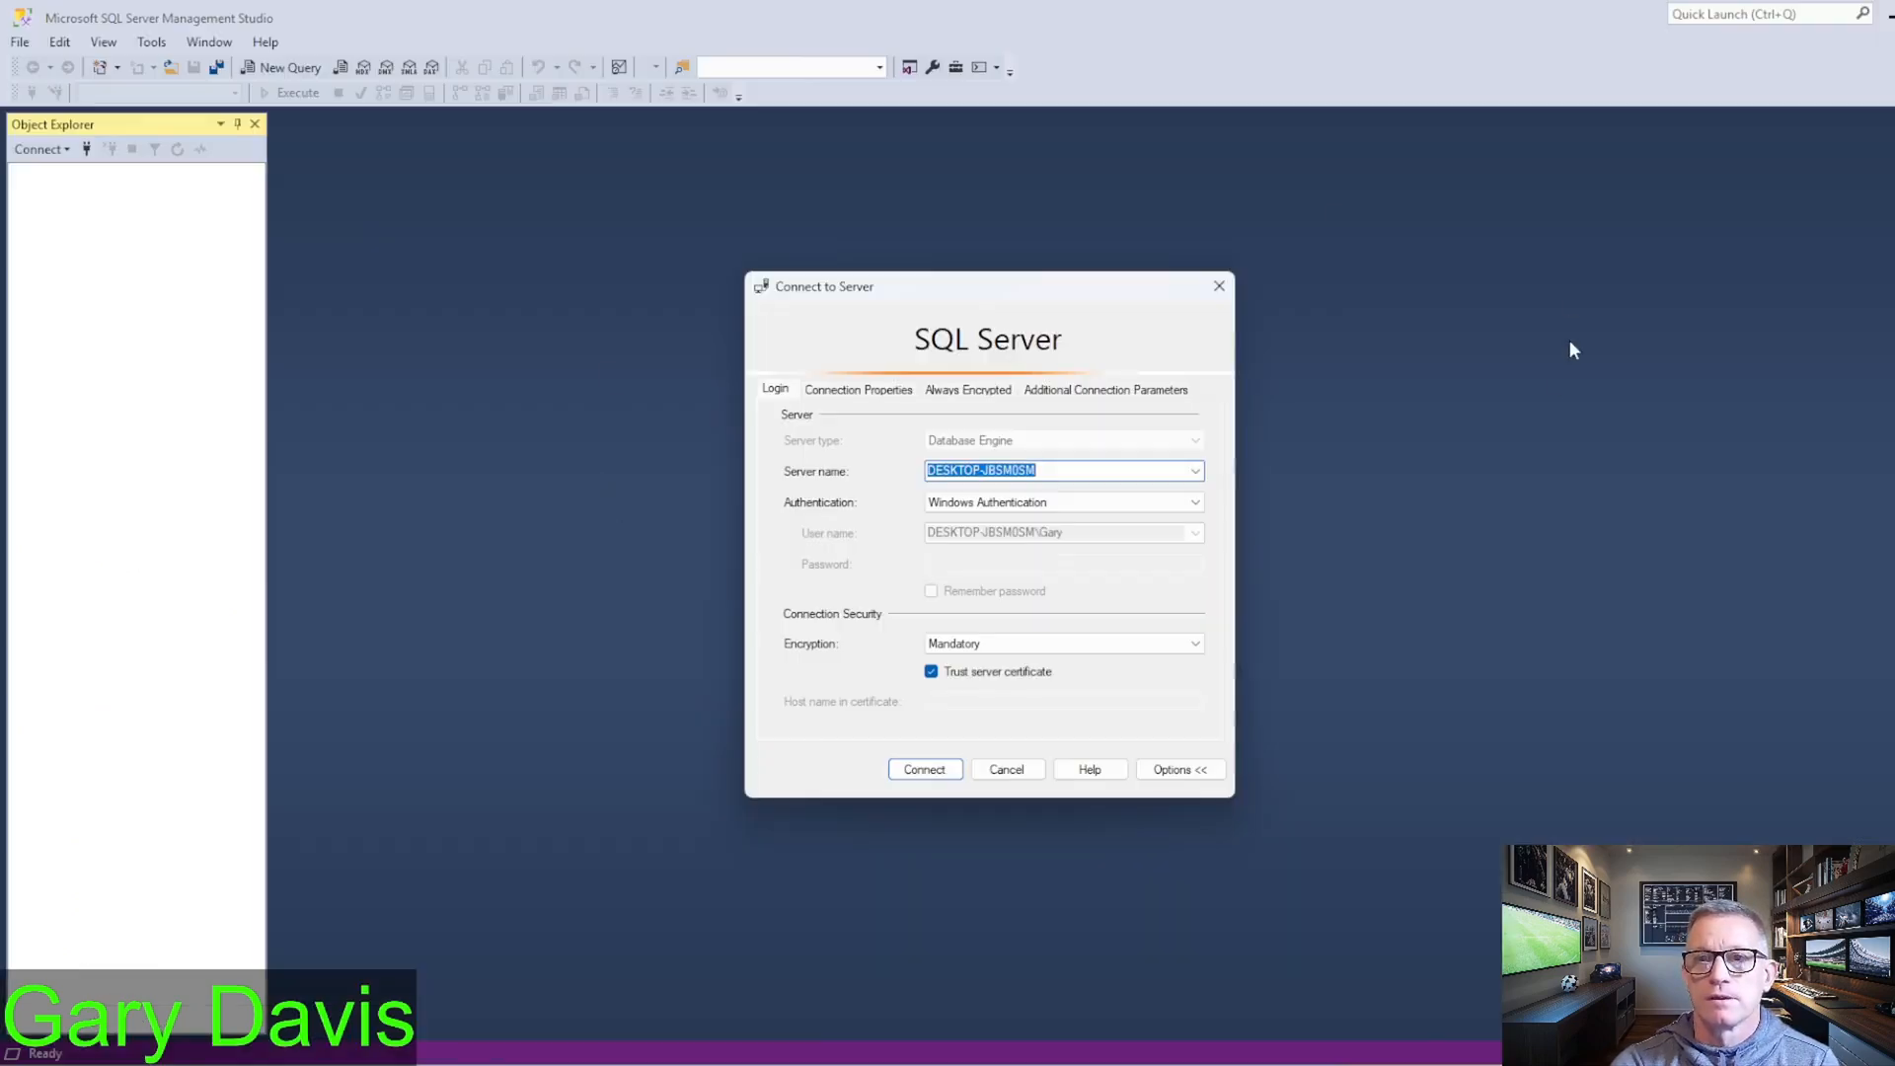
click(925, 774)
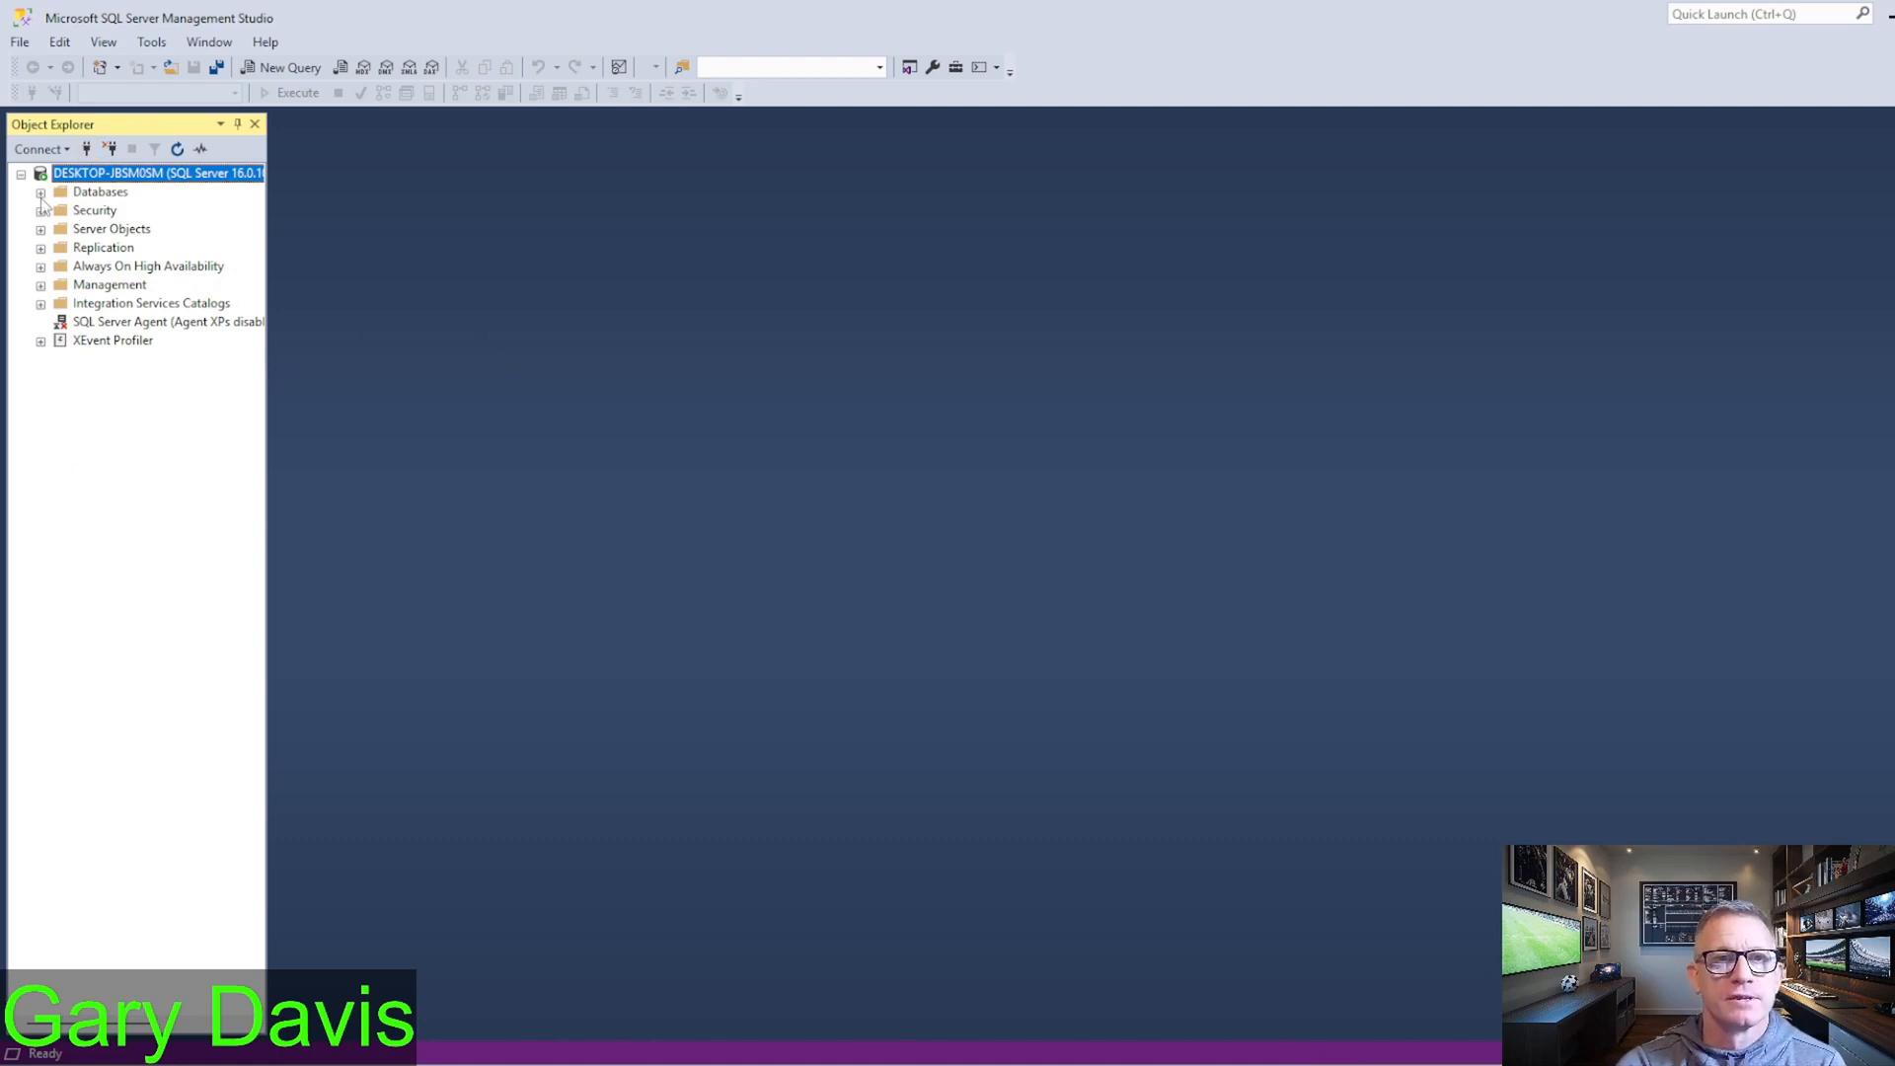
Step: Create a new database named FBref with the default owner and expand the server's Databases folder
right_click(95, 193)
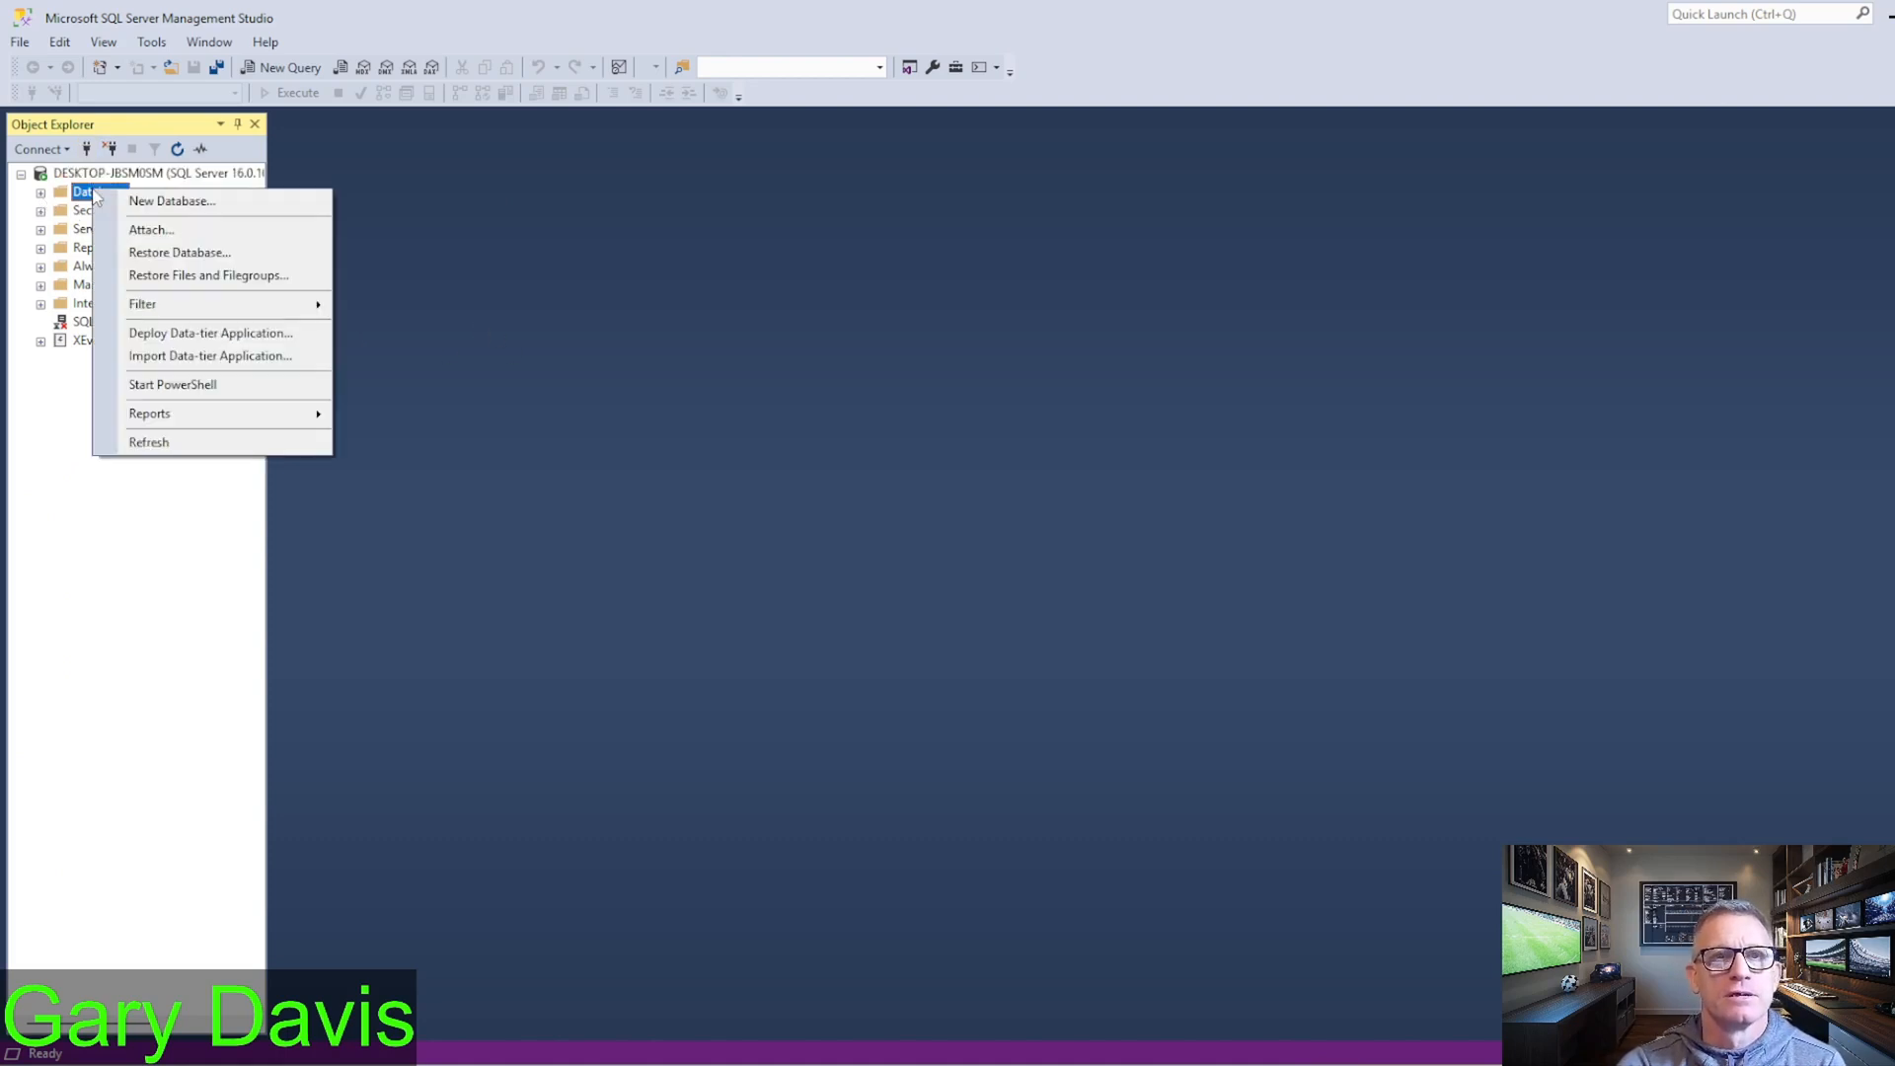
click(191, 200)
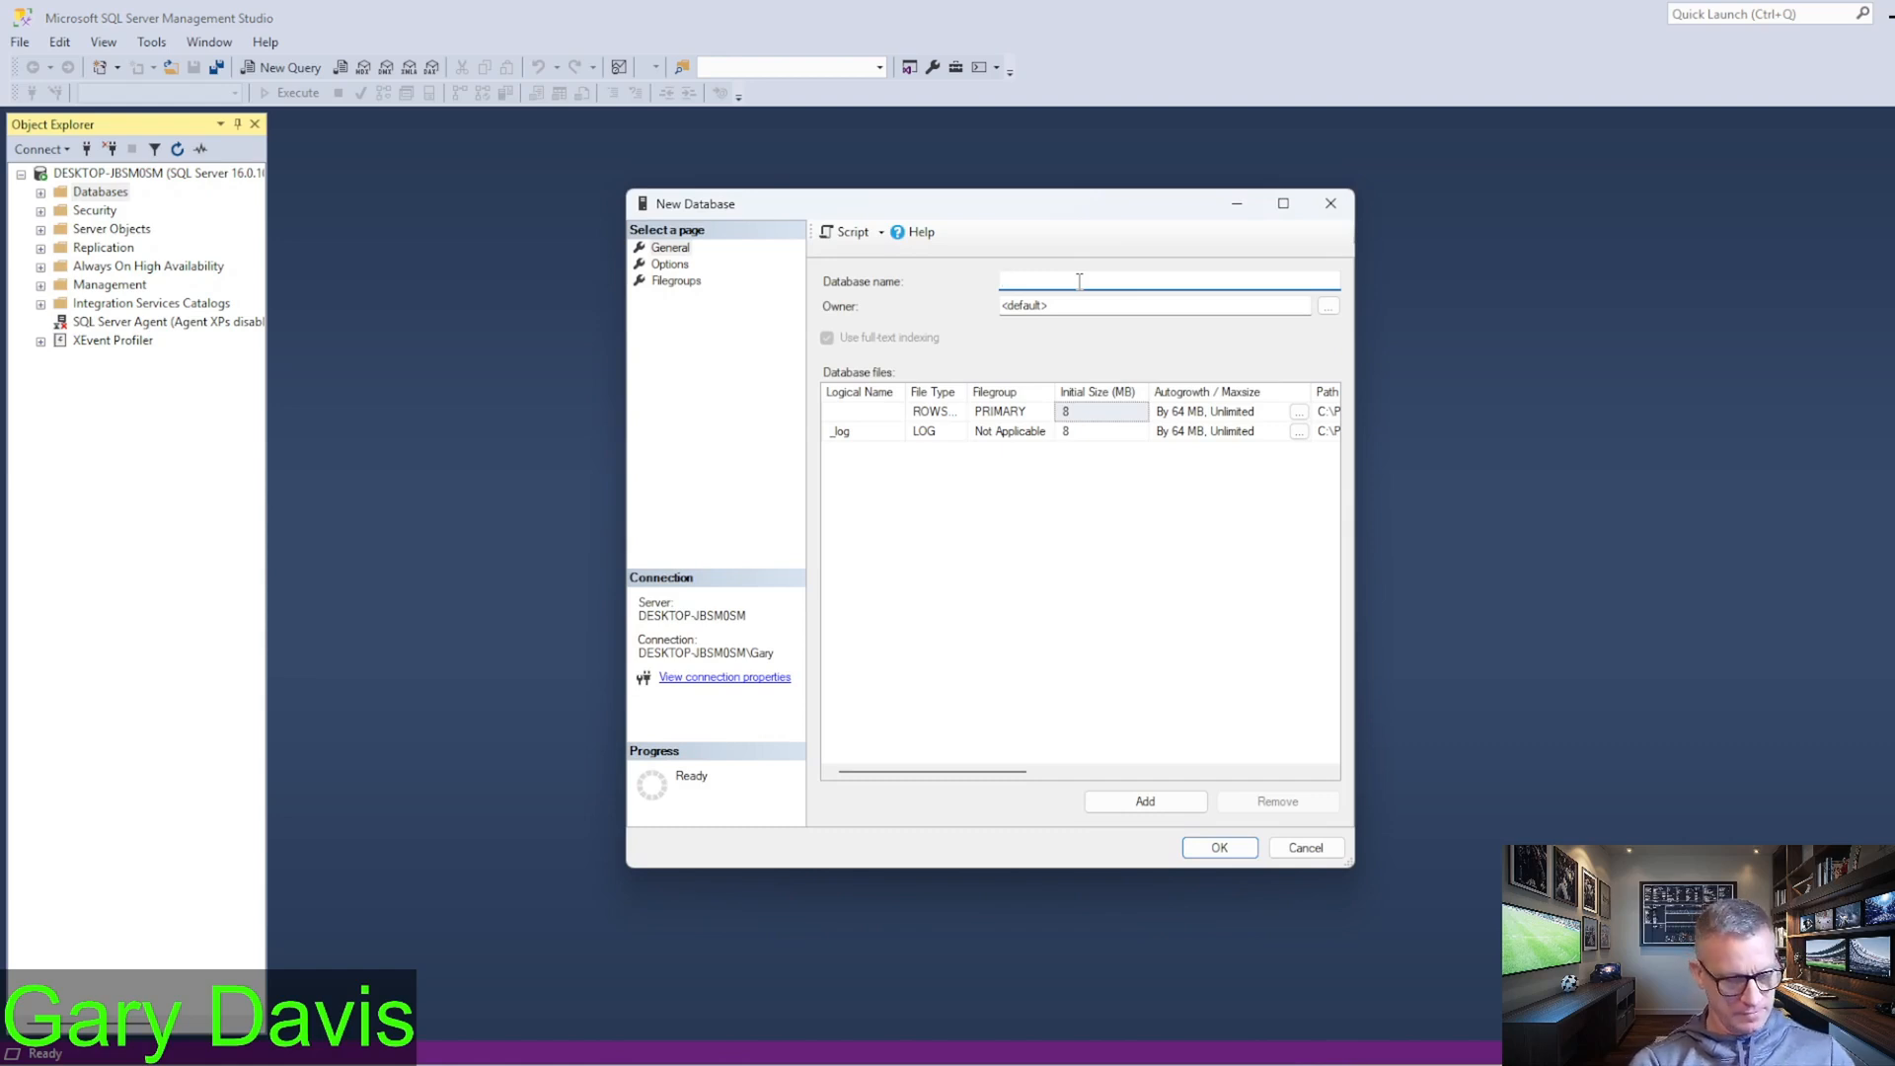
text(FBref)
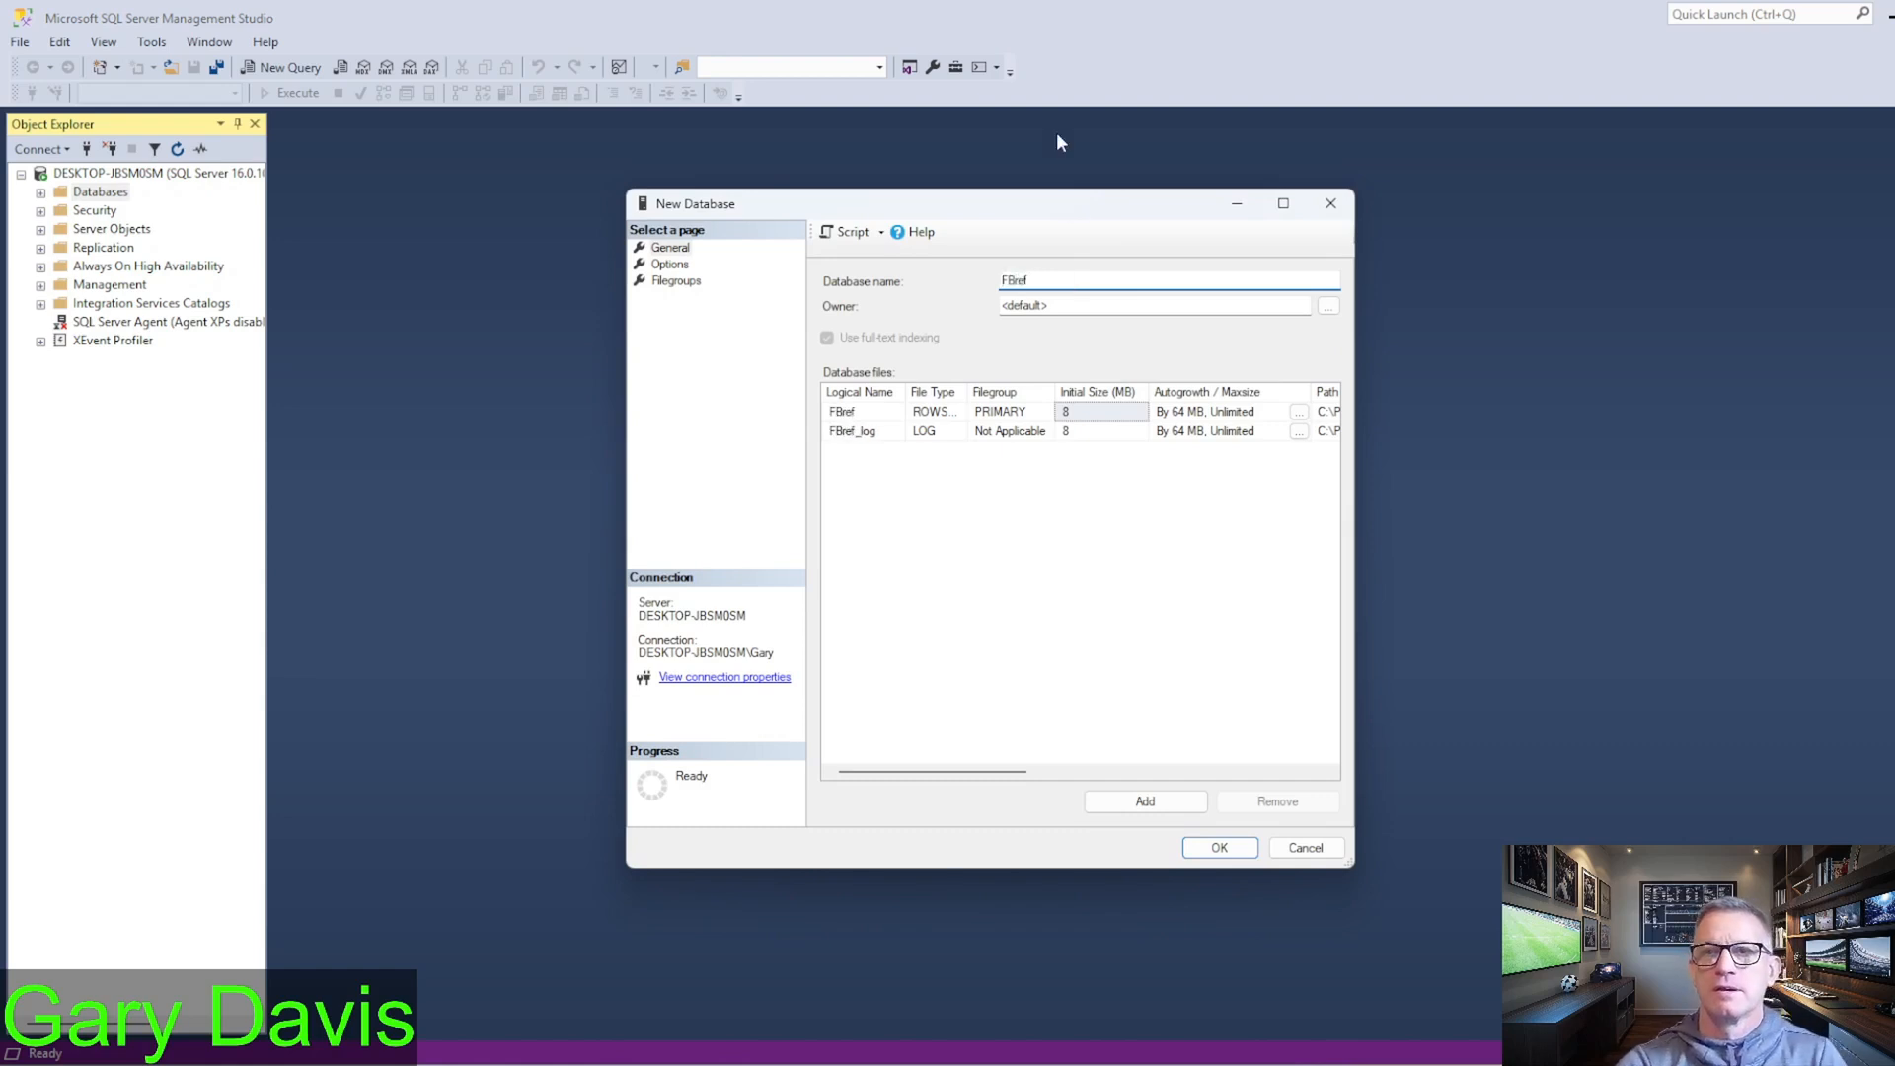
click(1209, 851)
click(40, 193)
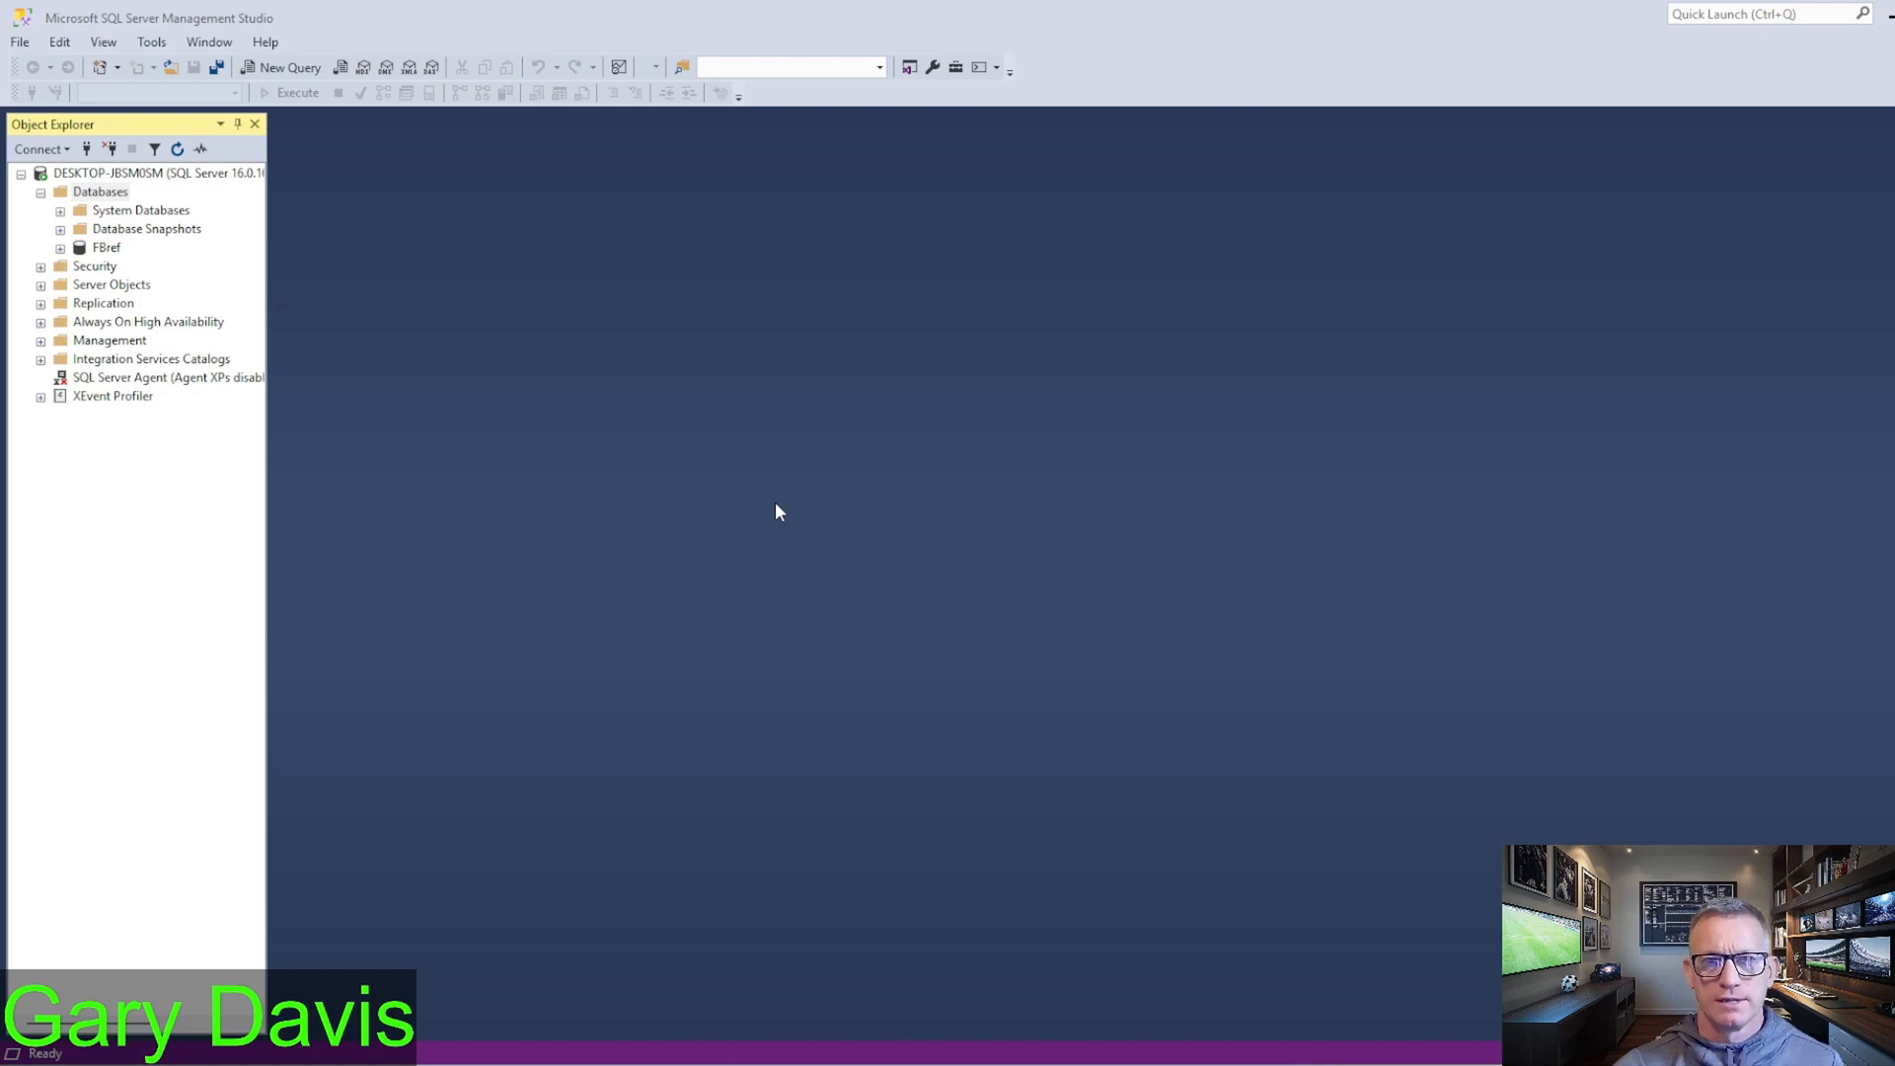
Step: Start the Import Data wizard for the FBref database and advance to the data source page
right_click(122, 249)
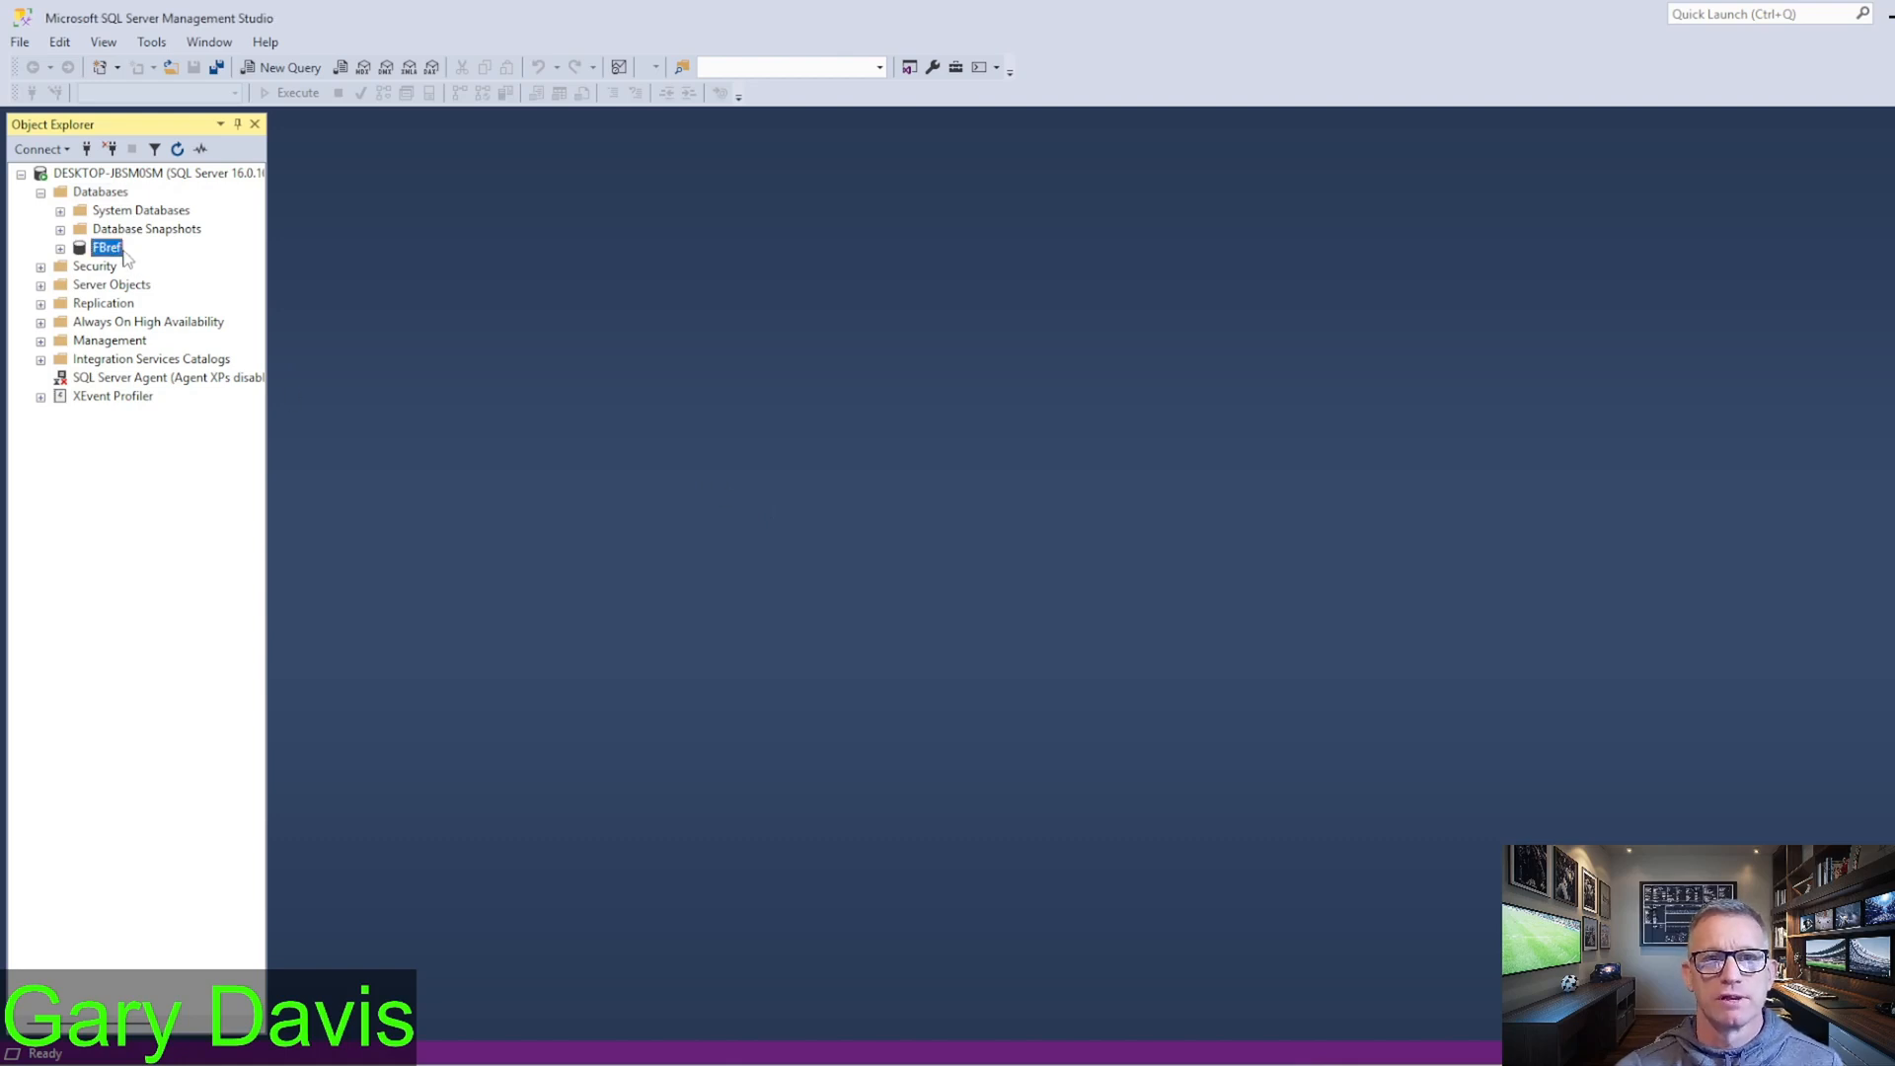
mouse_move(233, 350)
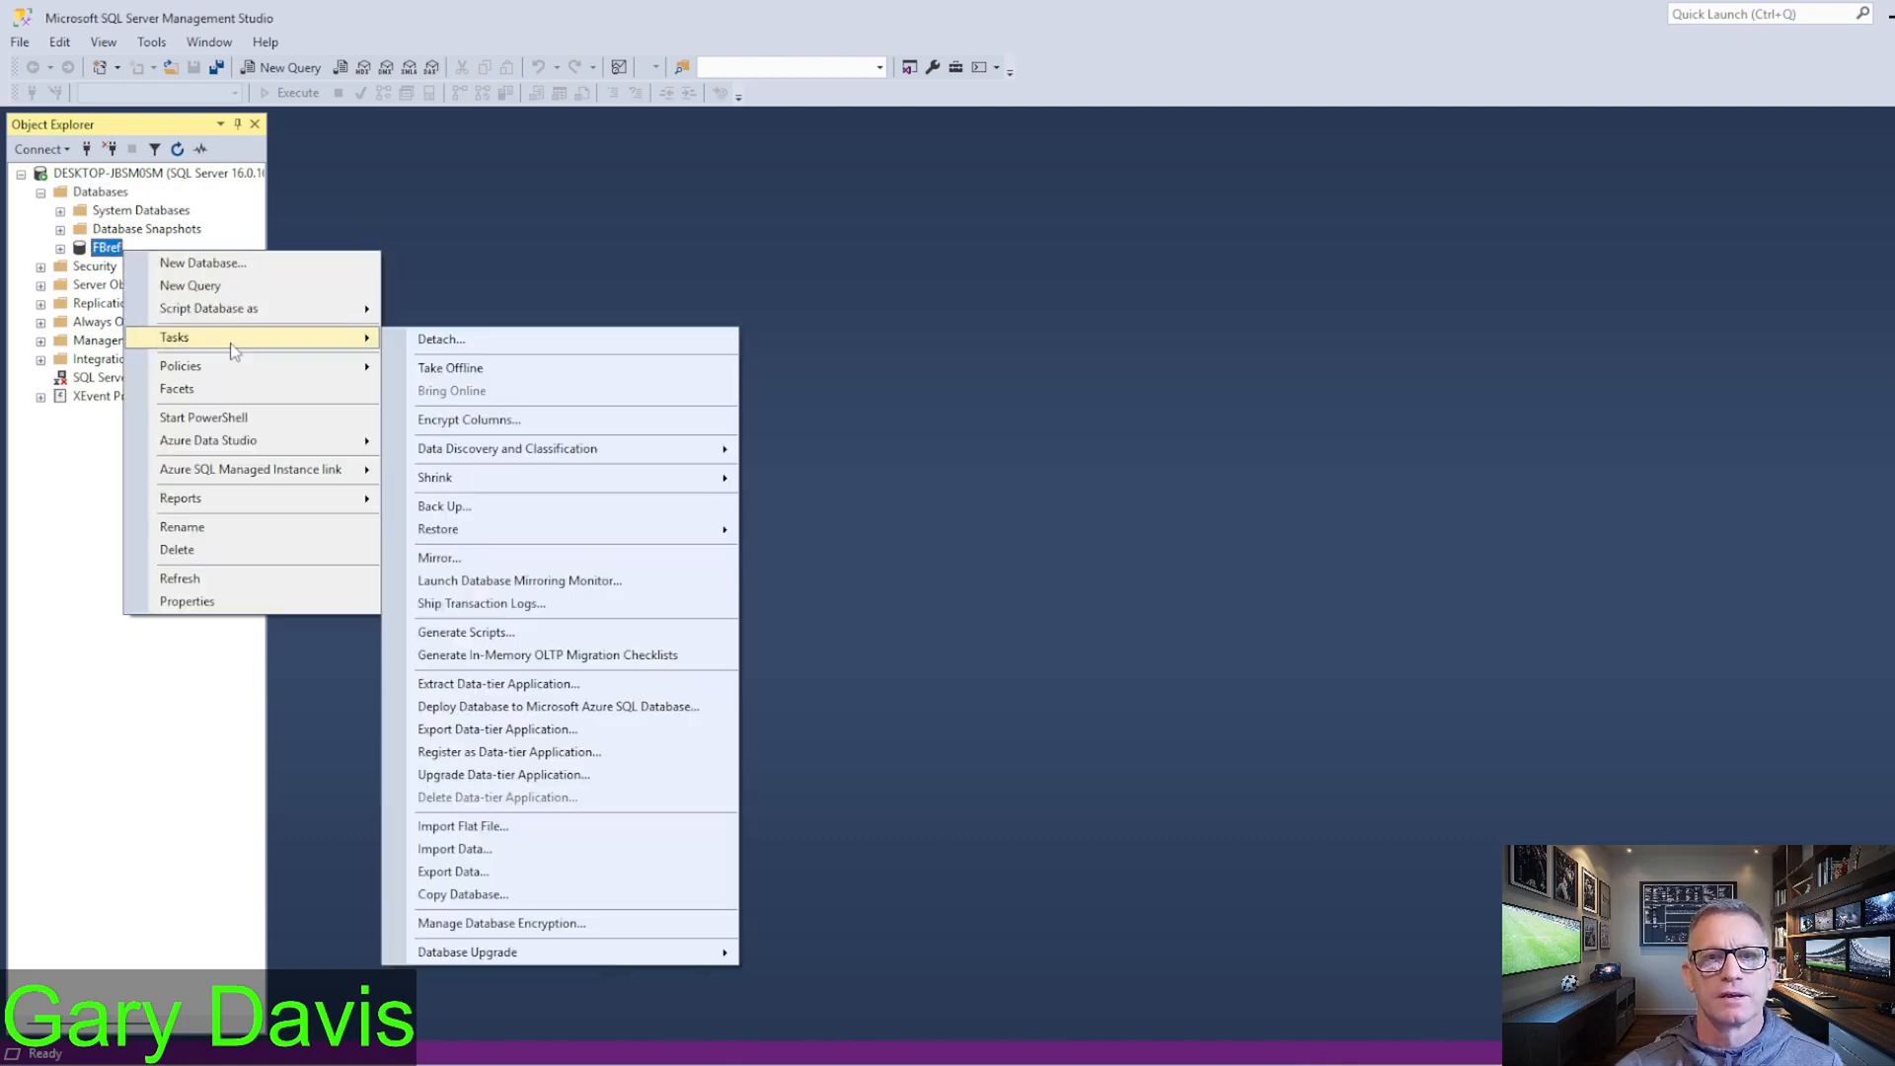
click(489, 850)
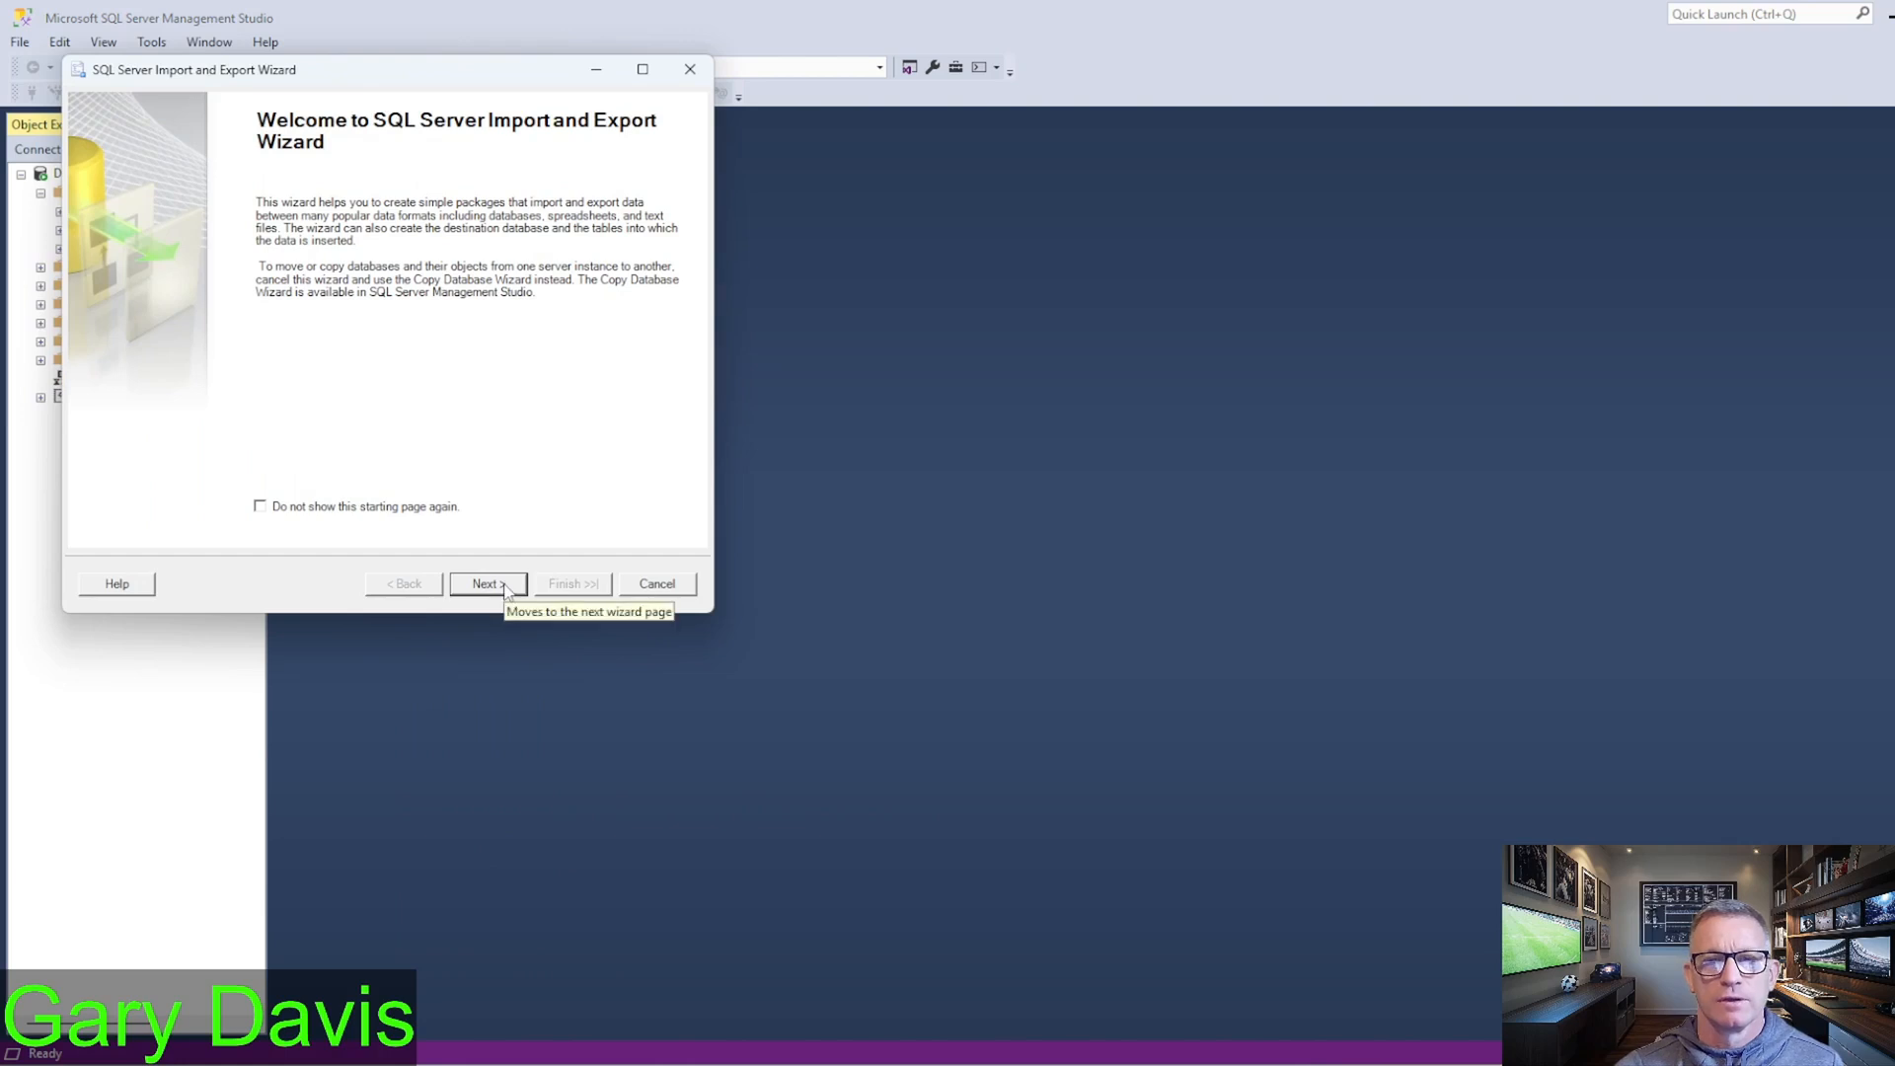
click(504, 584)
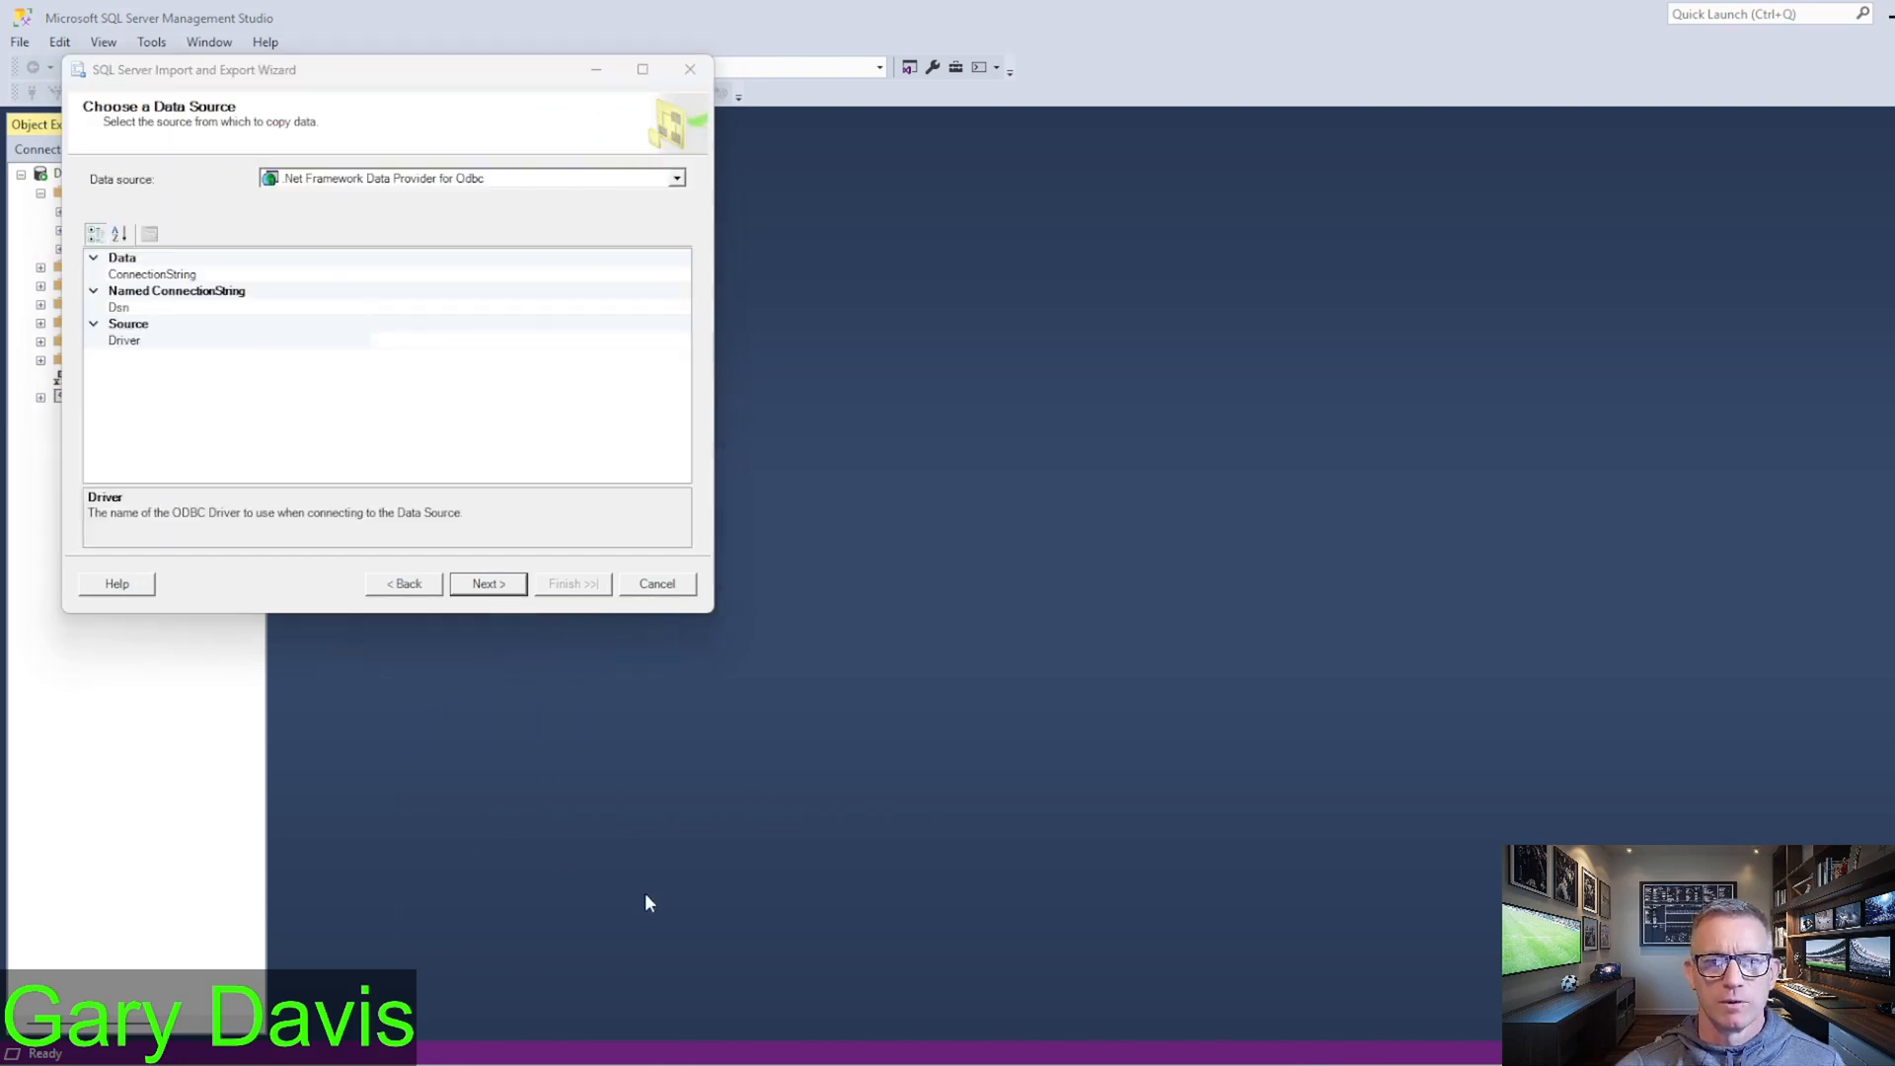
Step: Look through the Excel workbooks in the D: drive's Databases folder in File Explorer, then return to the import wizard
mouse_move(446, 1052)
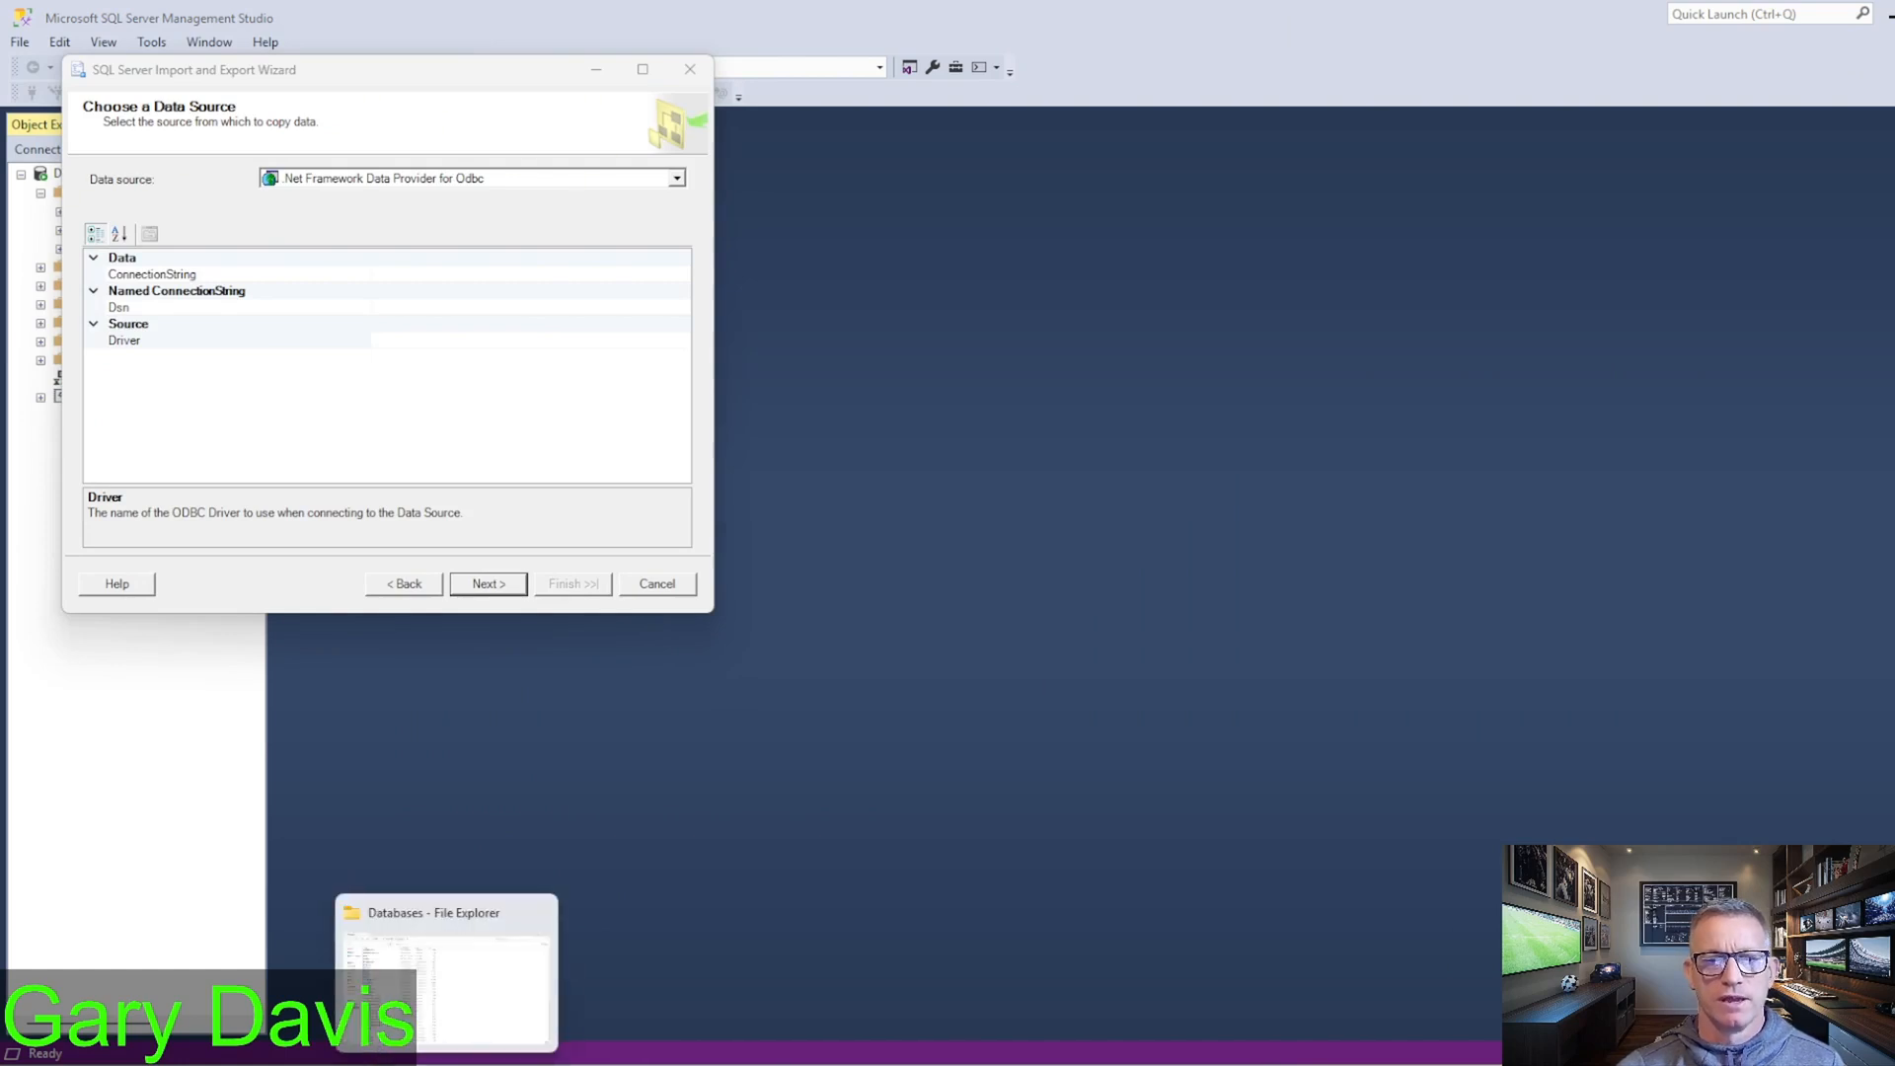
click(446, 972)
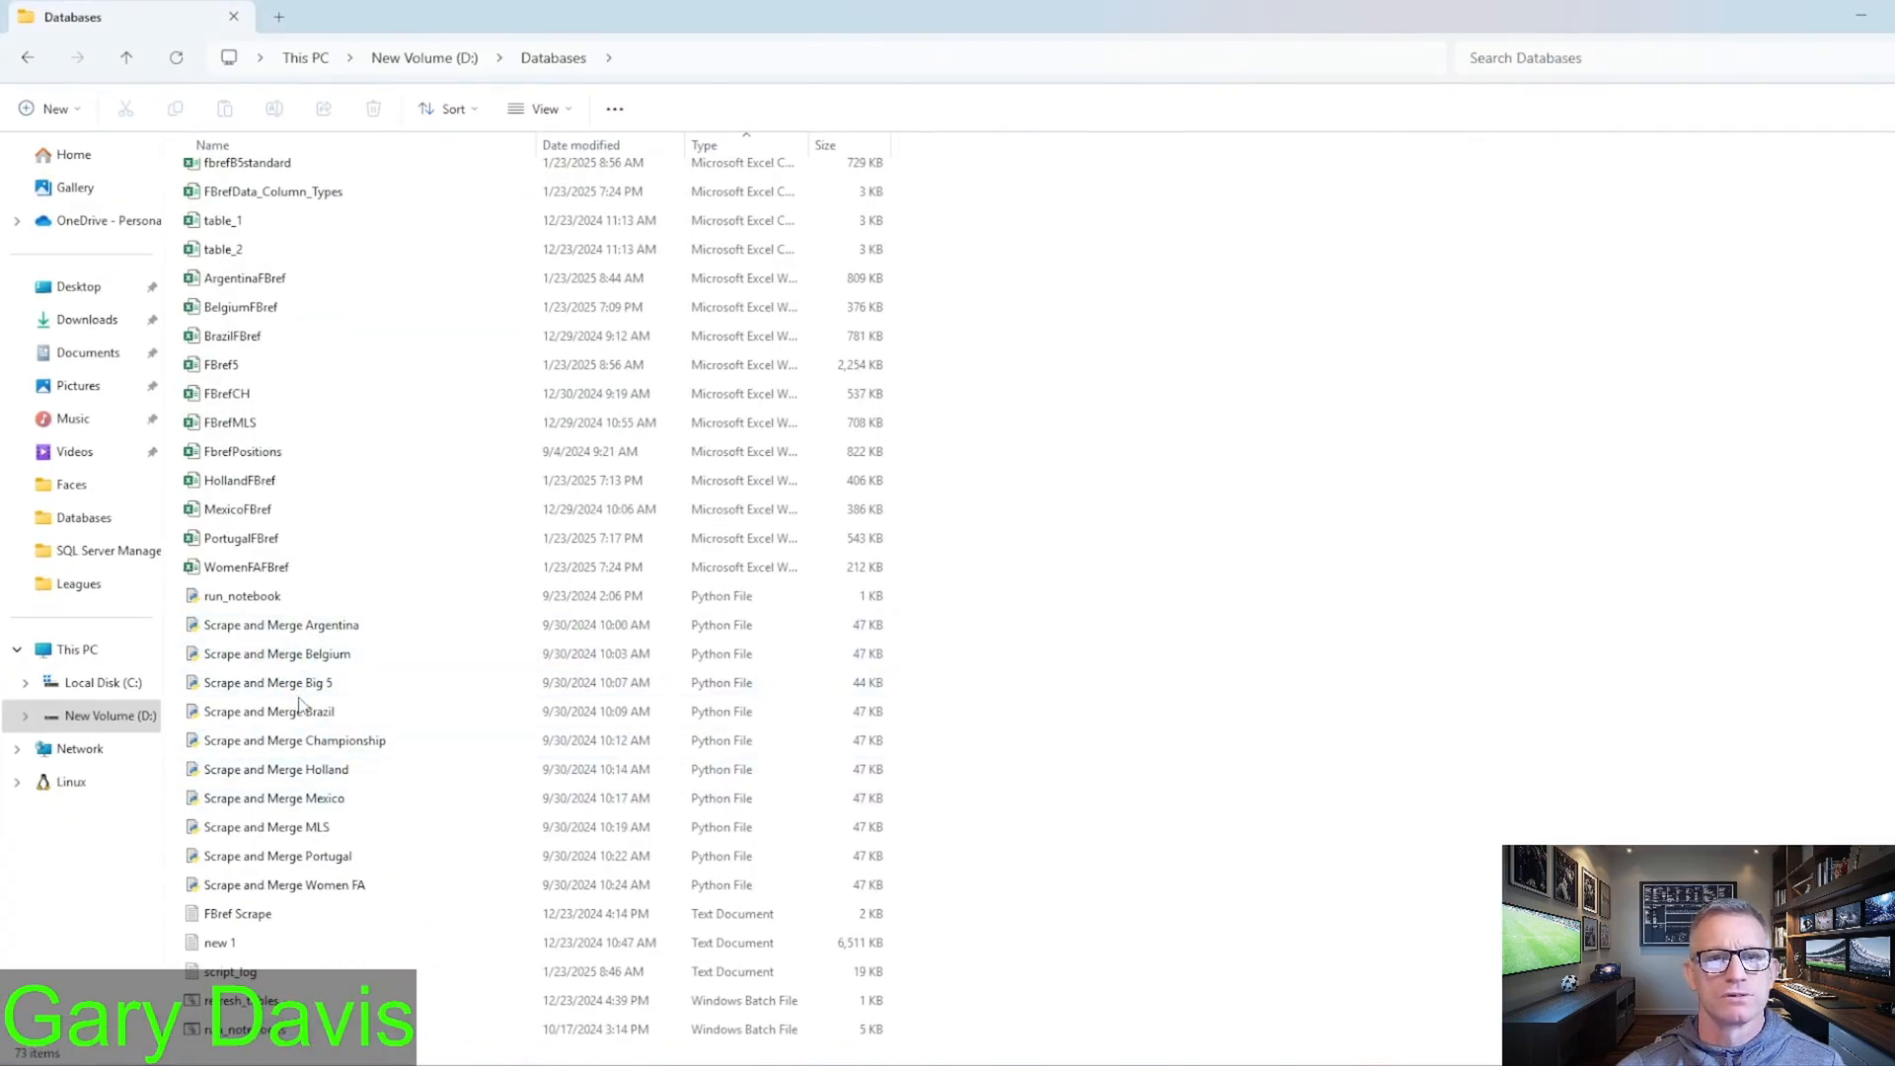
scroll(306, 666, up, 1)
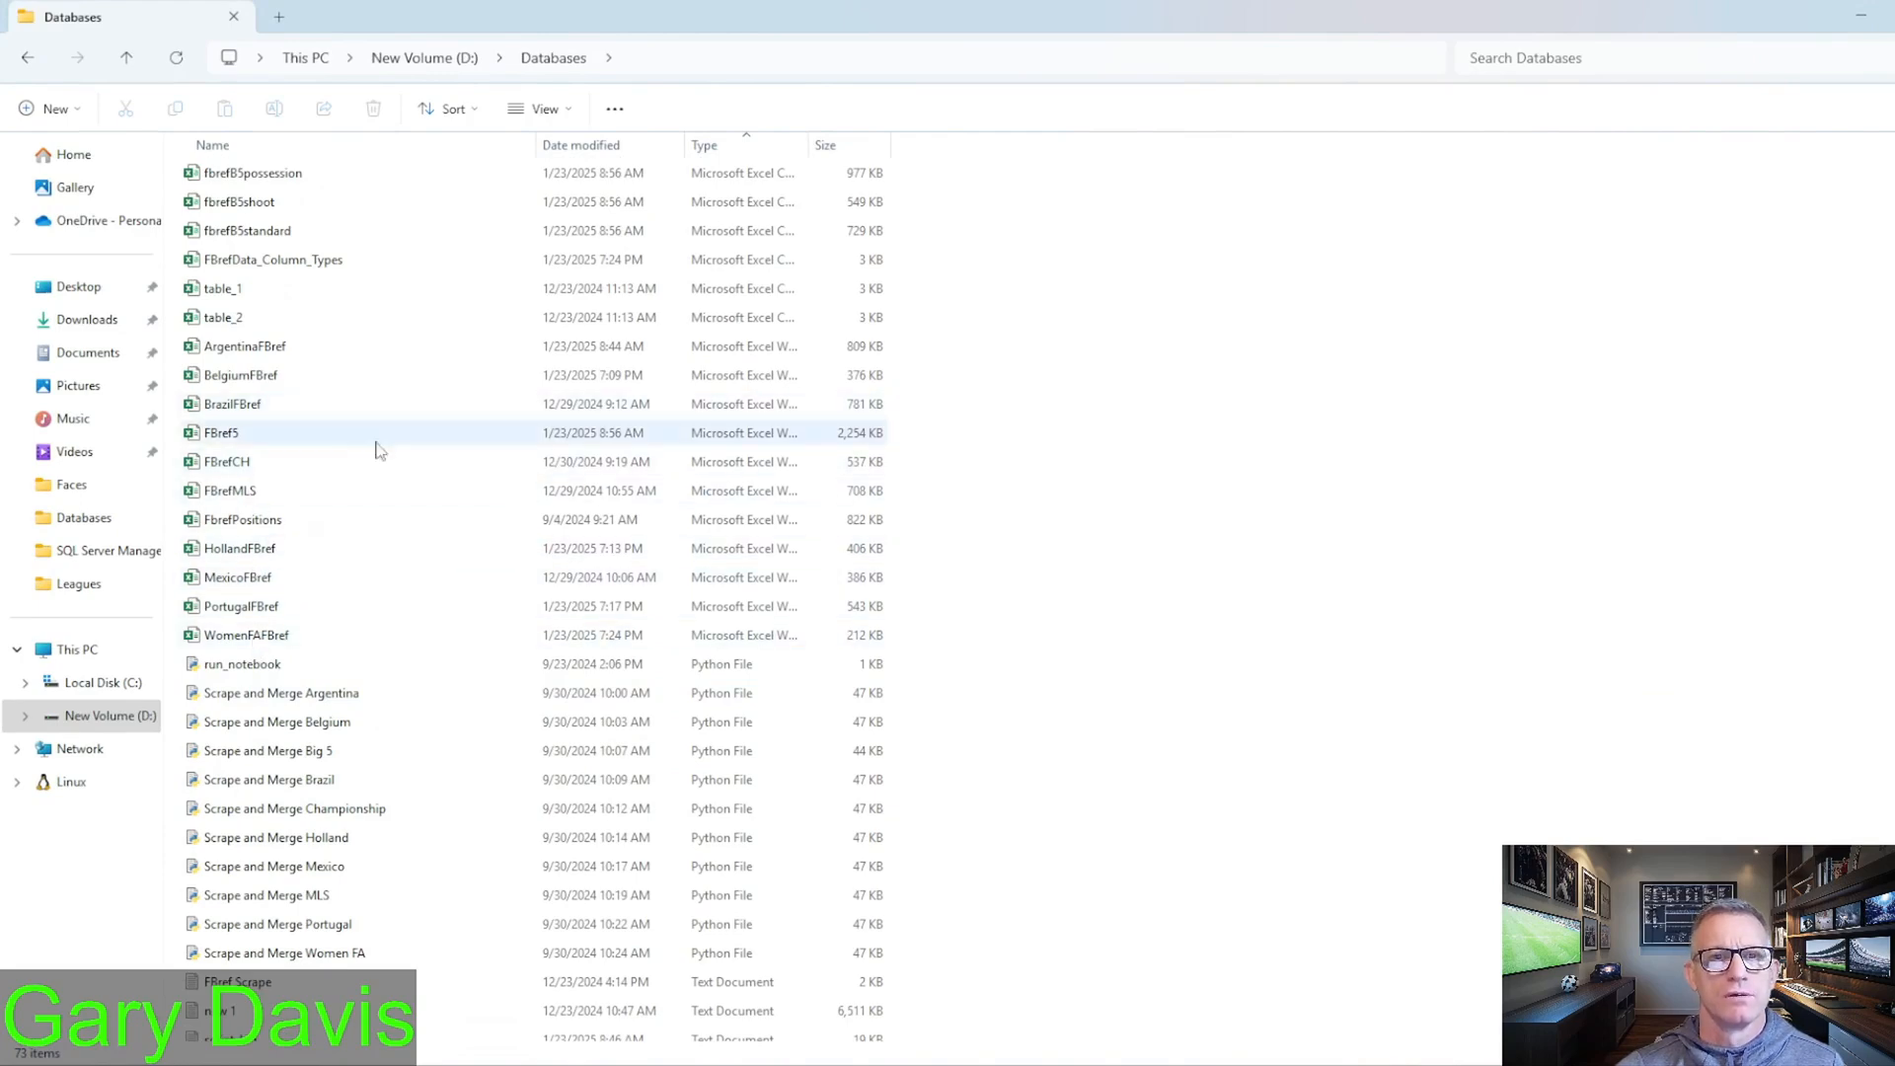
click(1868, 13)
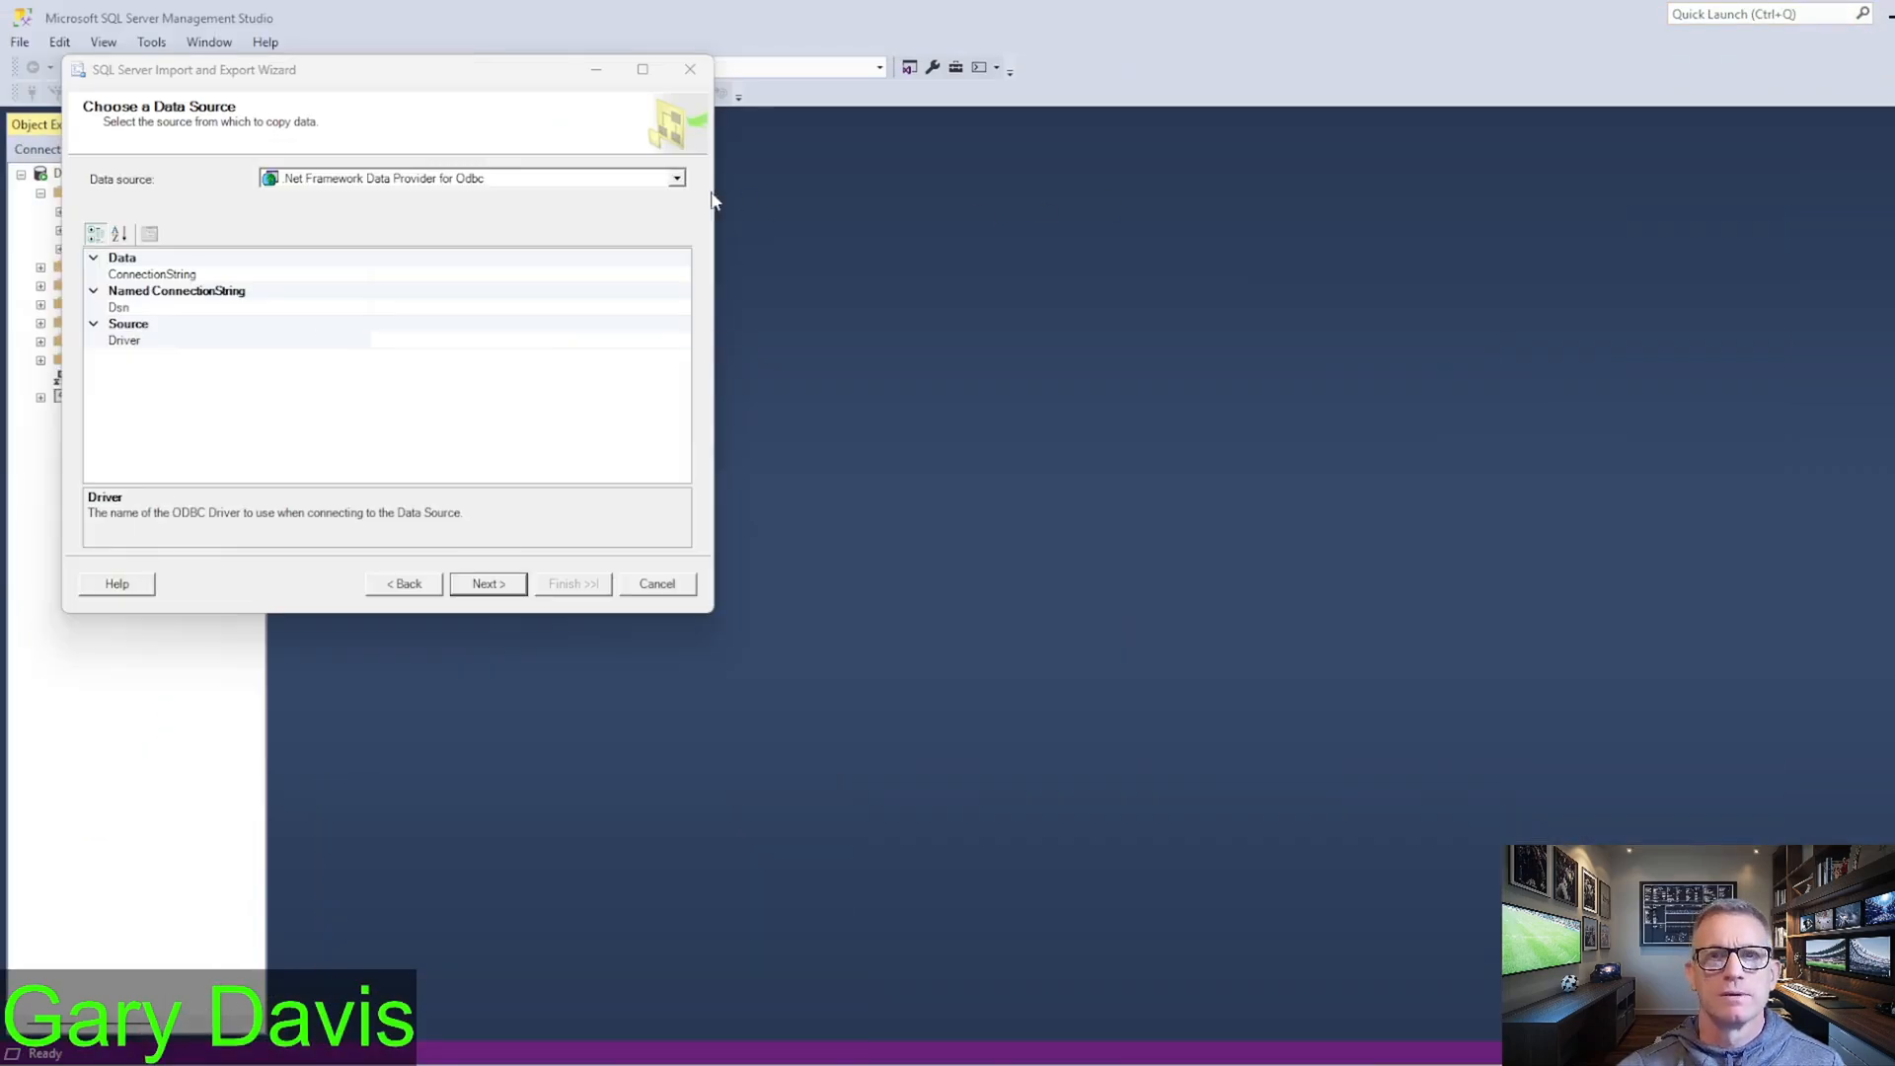
Step: Choose Microsoft Excel as the data source with the file D:\Databases\FBref5.xlsx and try to continue the wizard
click(677, 178)
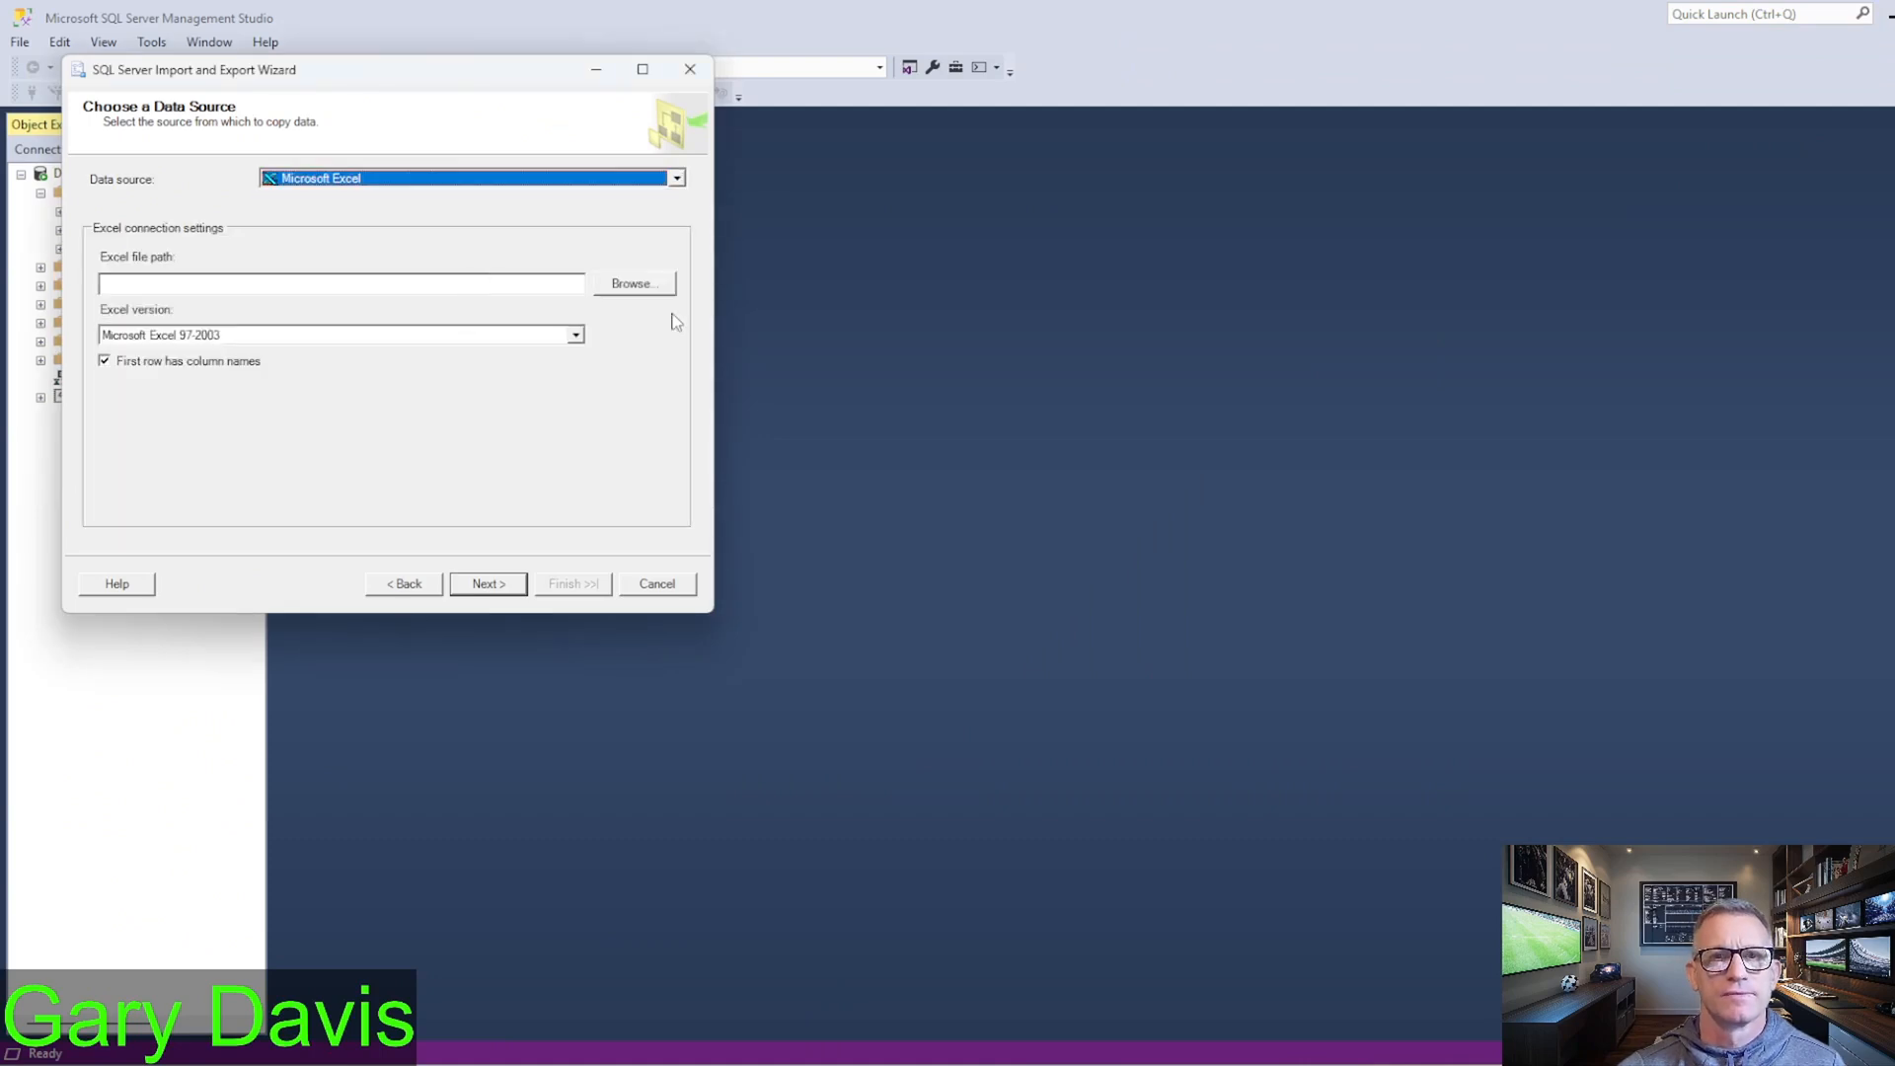
click(654, 286)
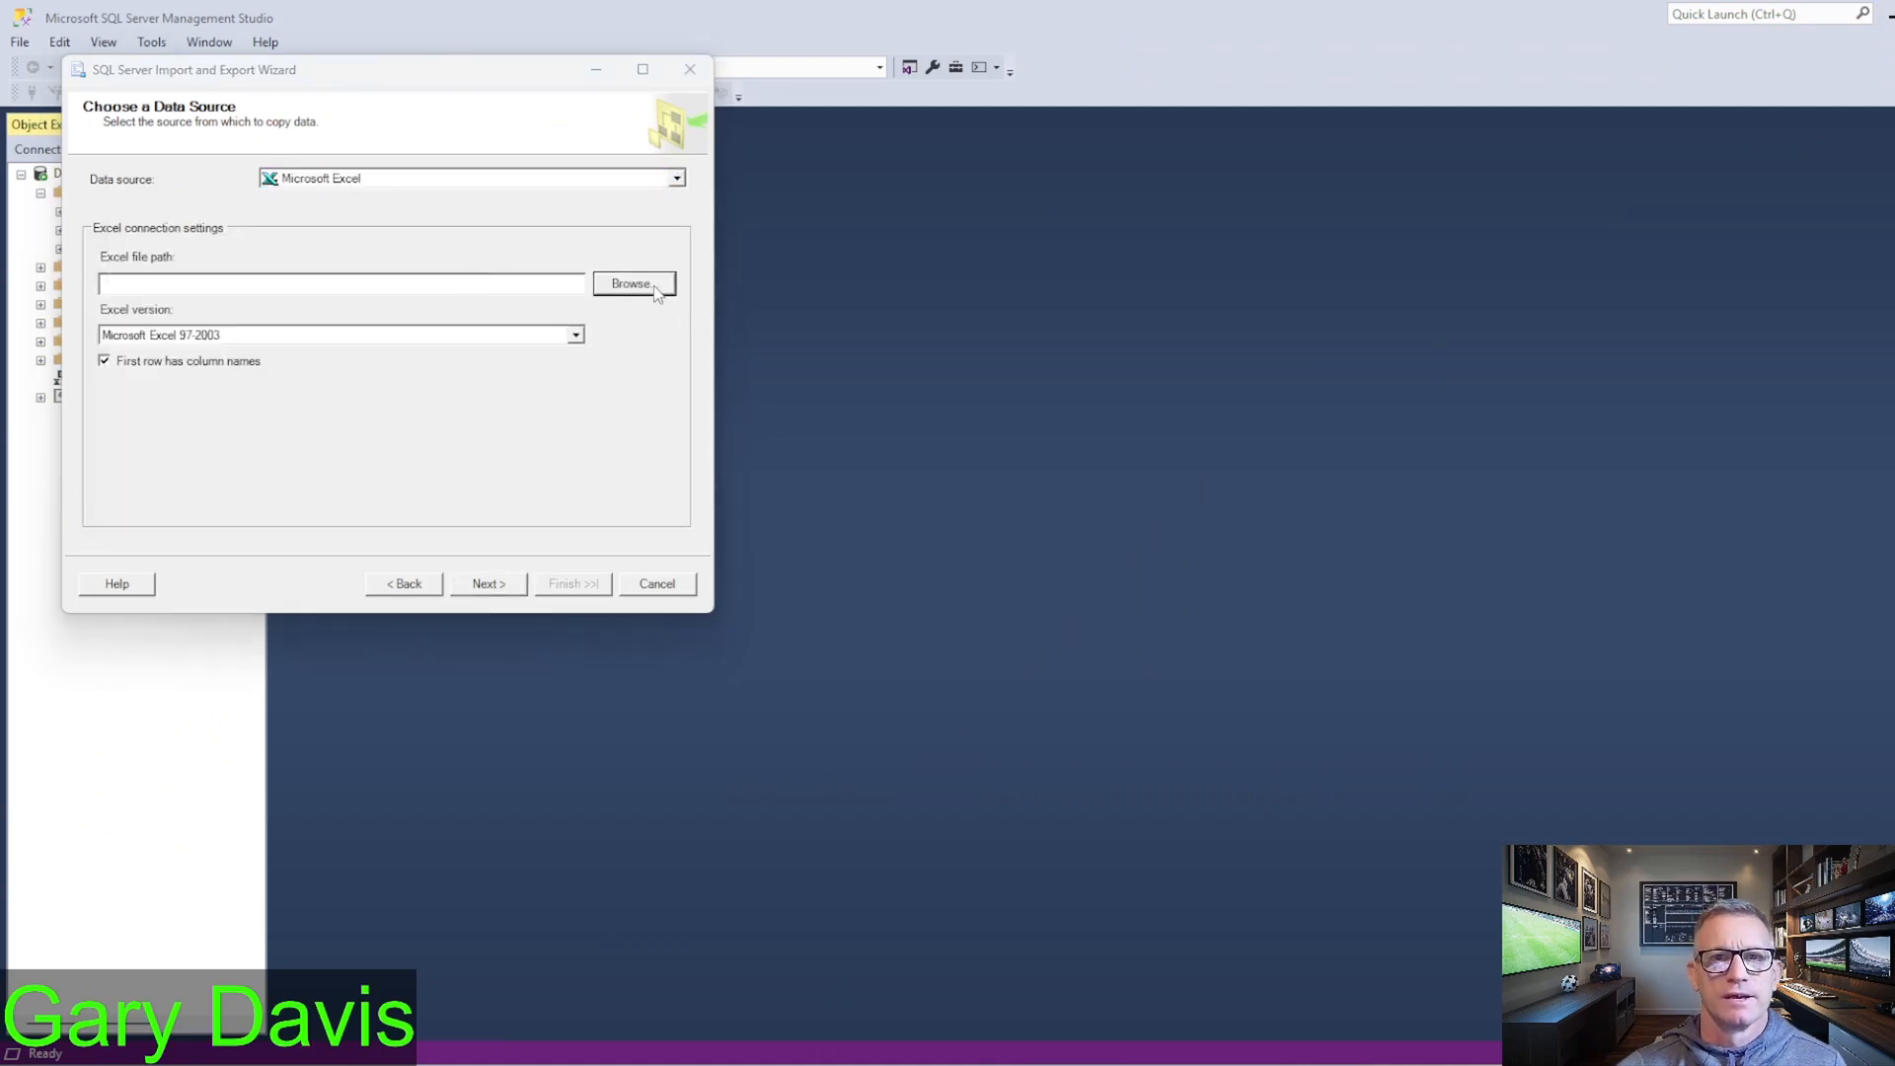
scroll(410, 446, up, 1)
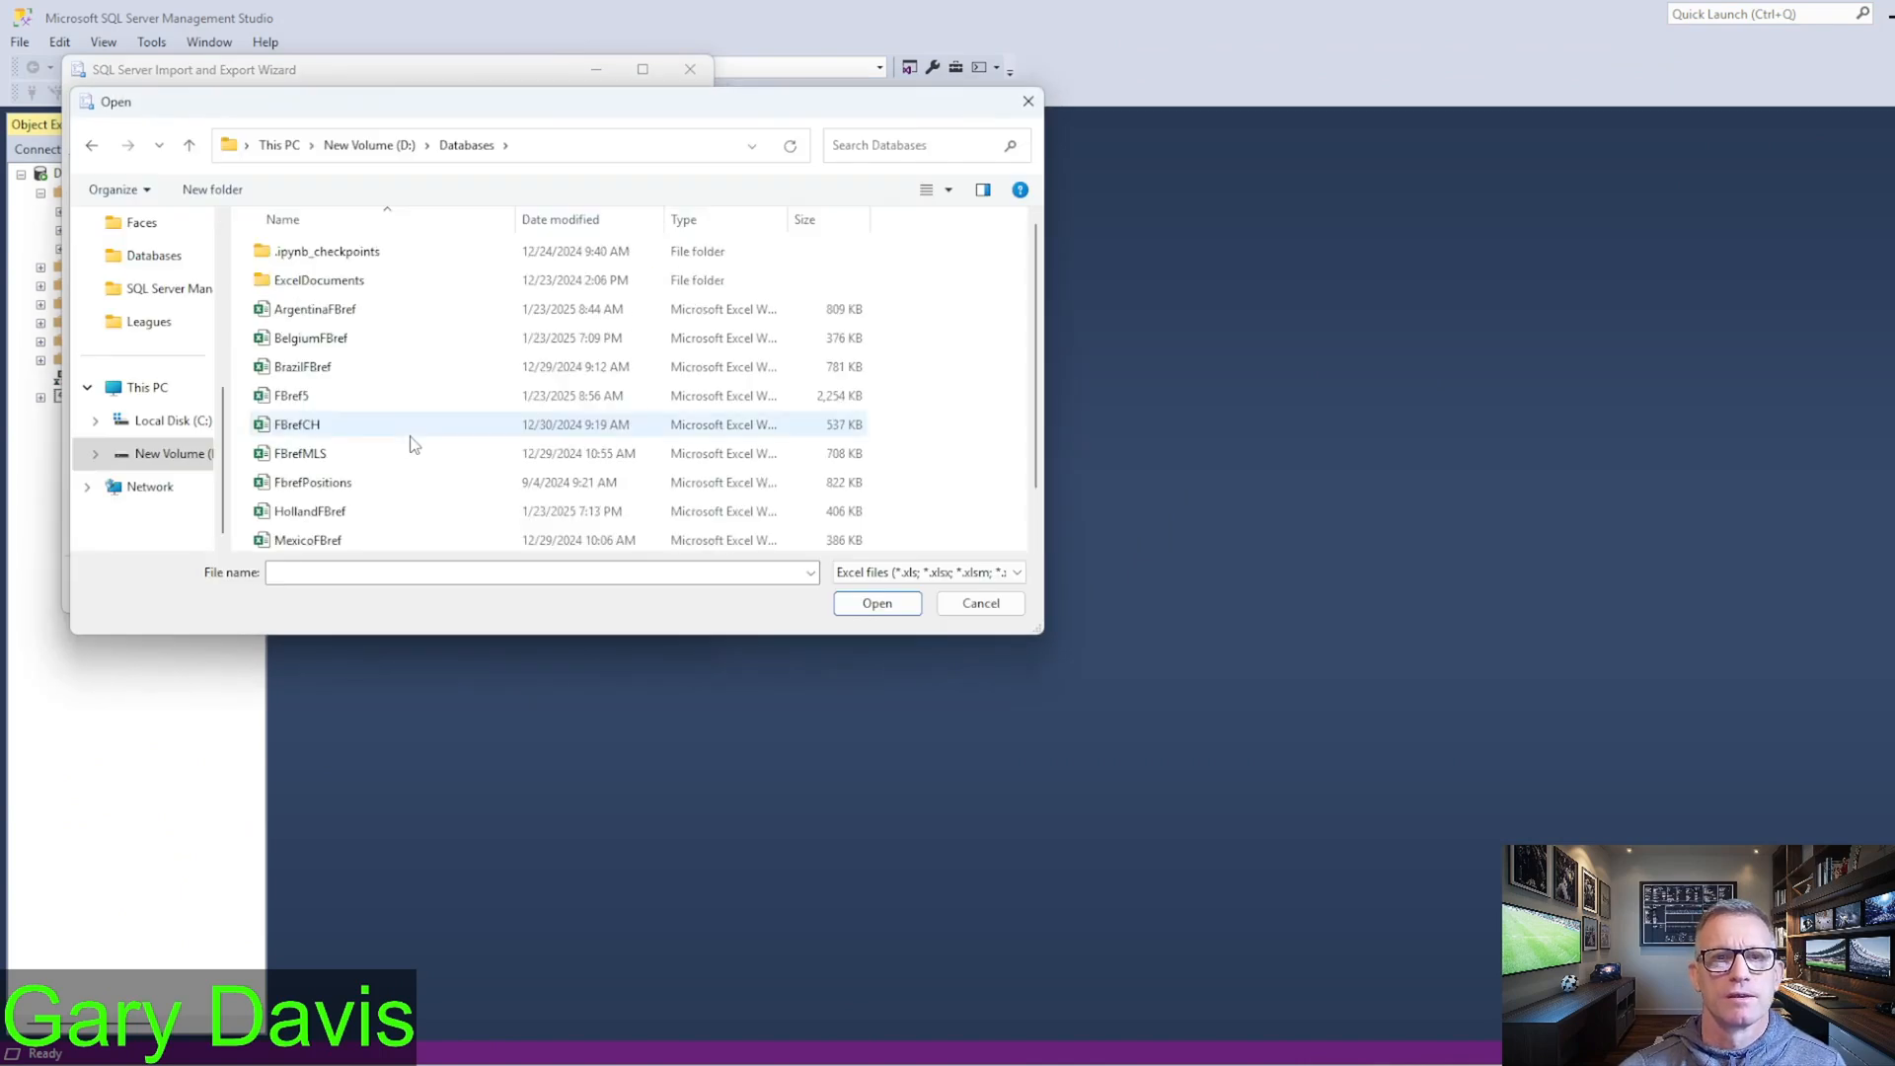
click(283, 404)
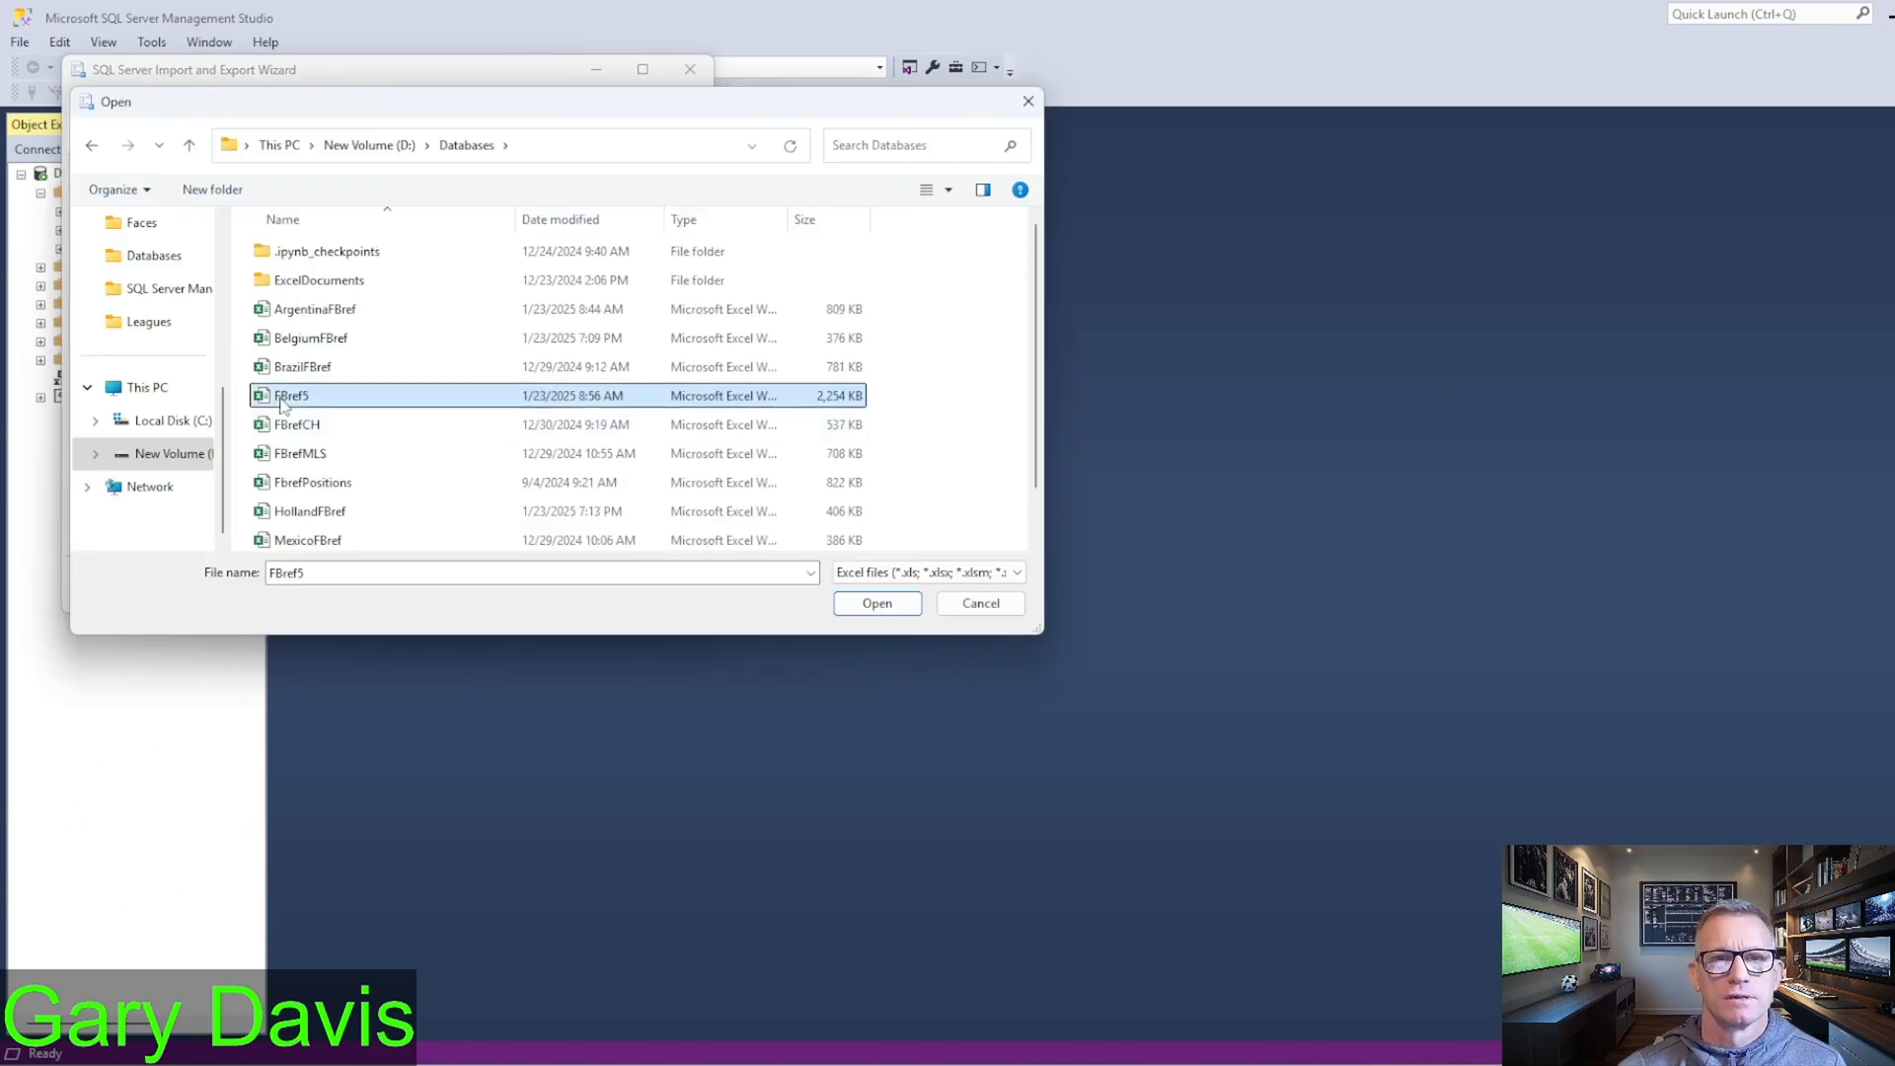
click(873, 604)
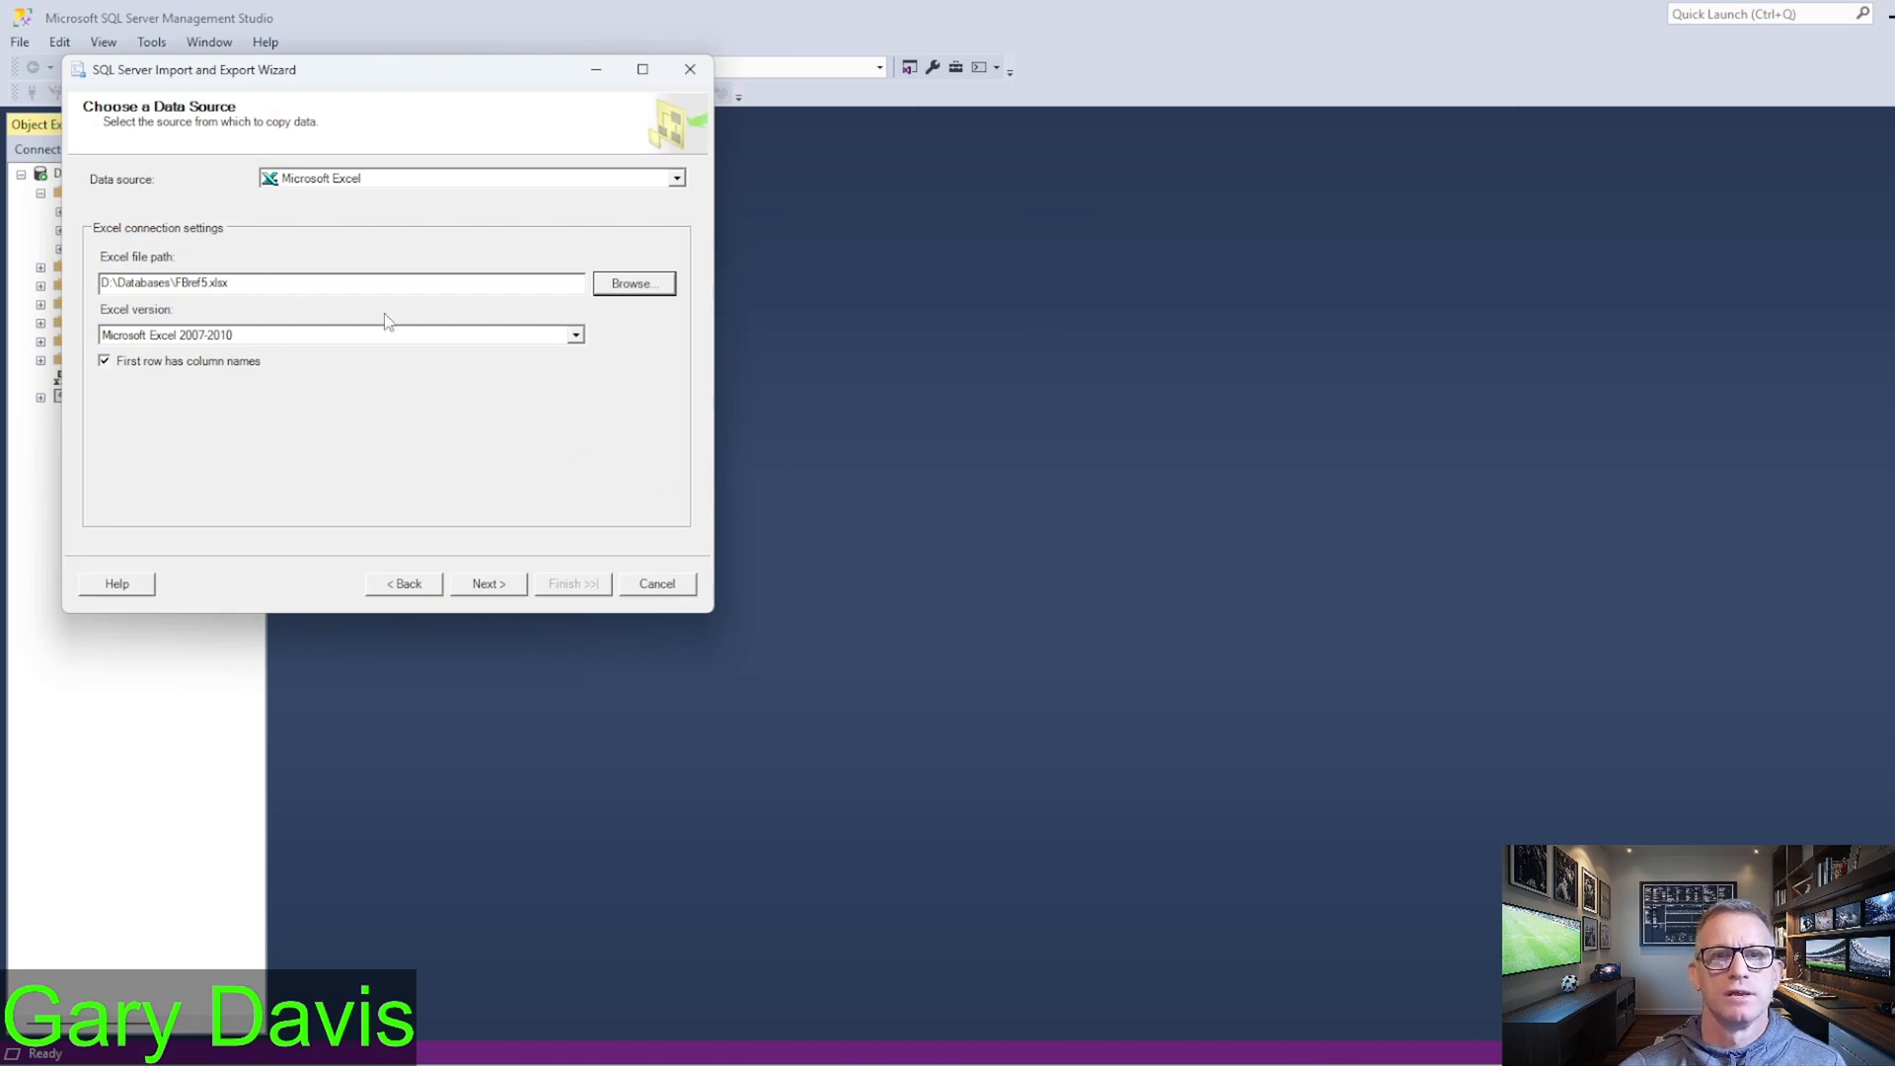
click(506, 586)
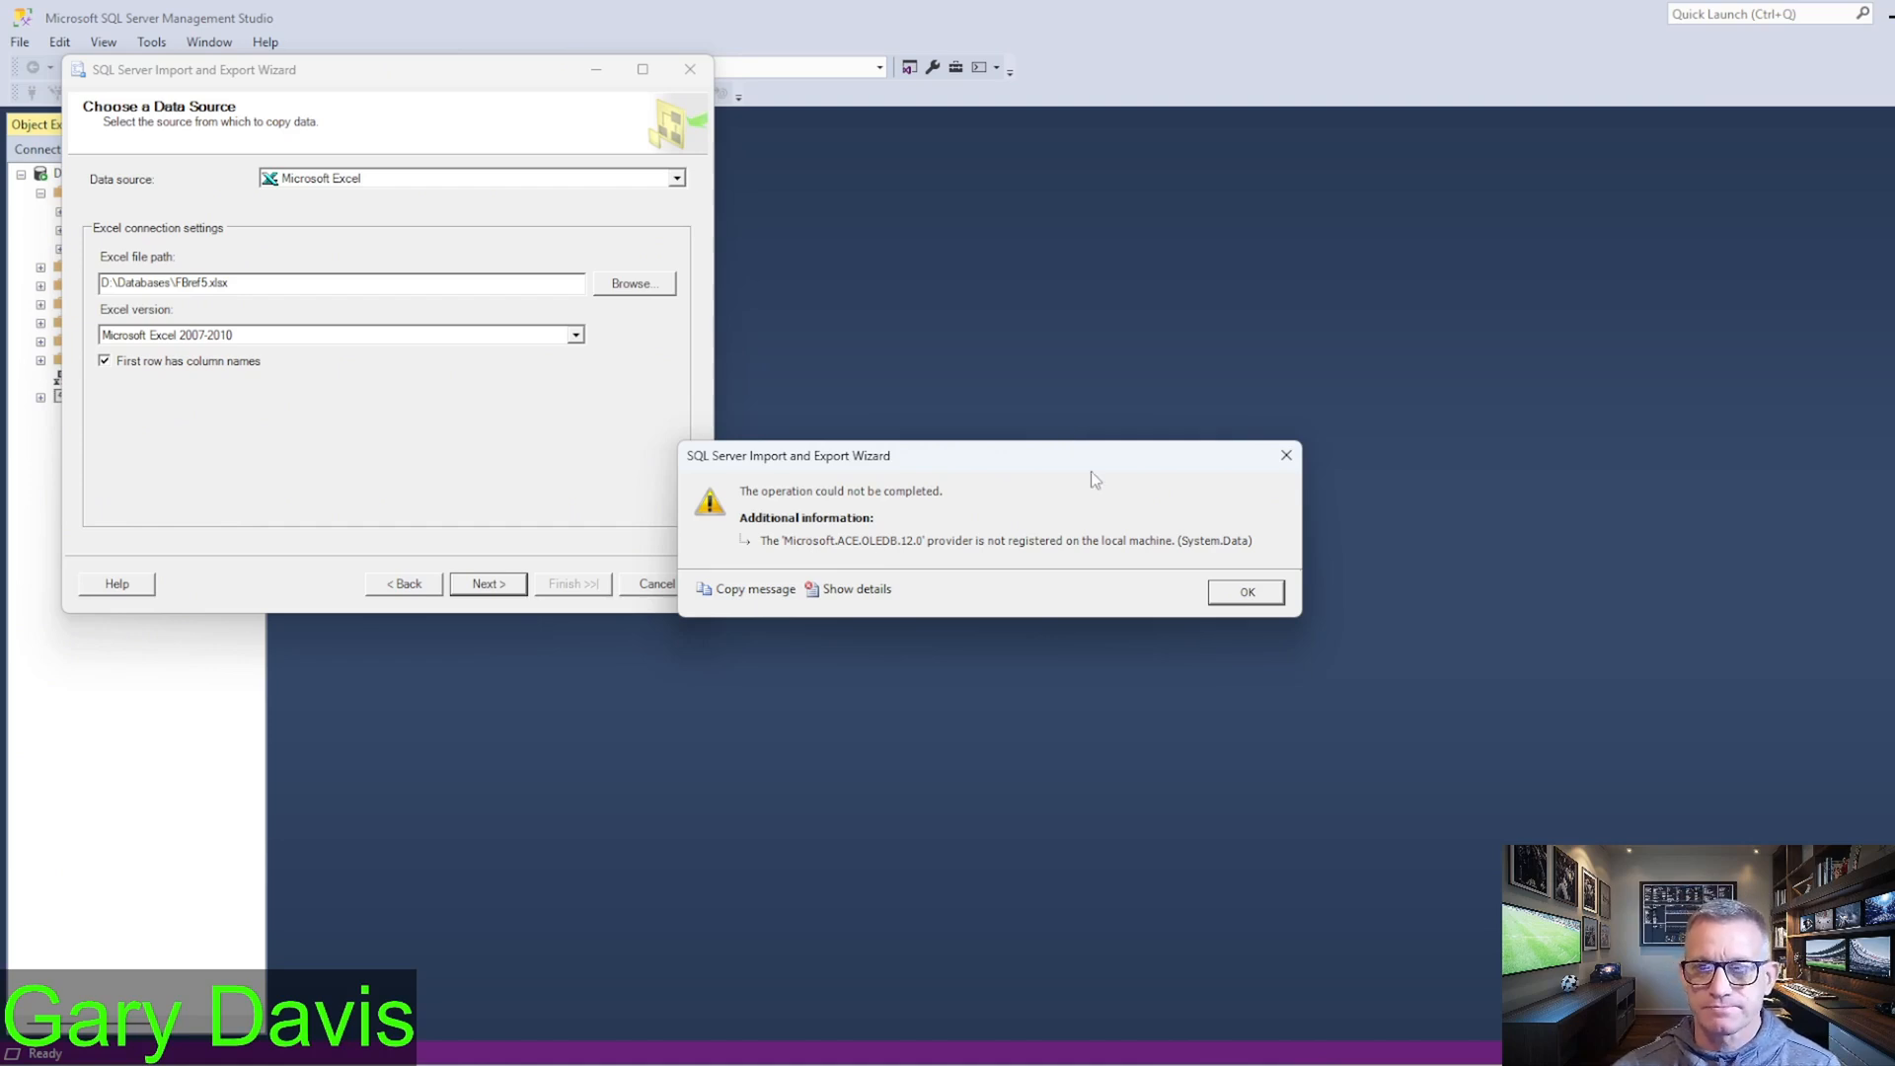
Step: Show the details of the import error and copy the full message text
click(873, 595)
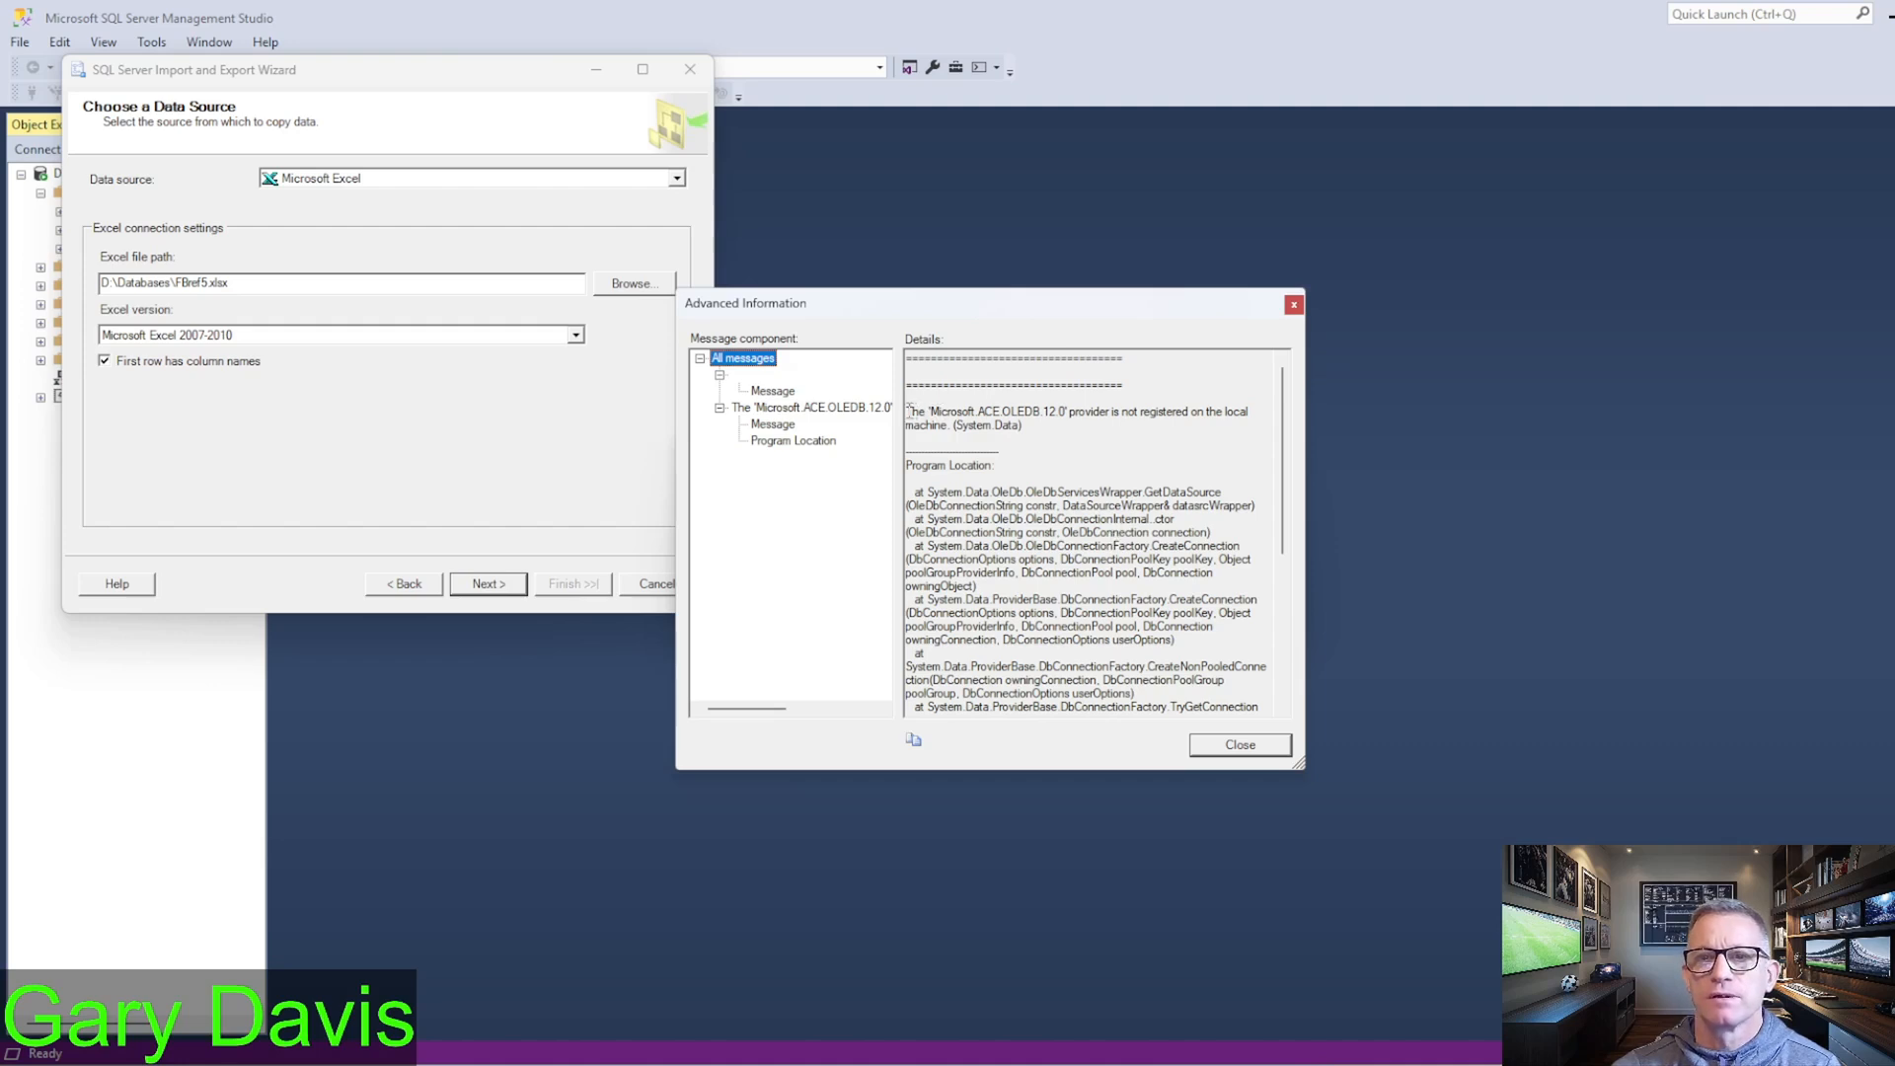
drag(908, 408, 1077, 753)
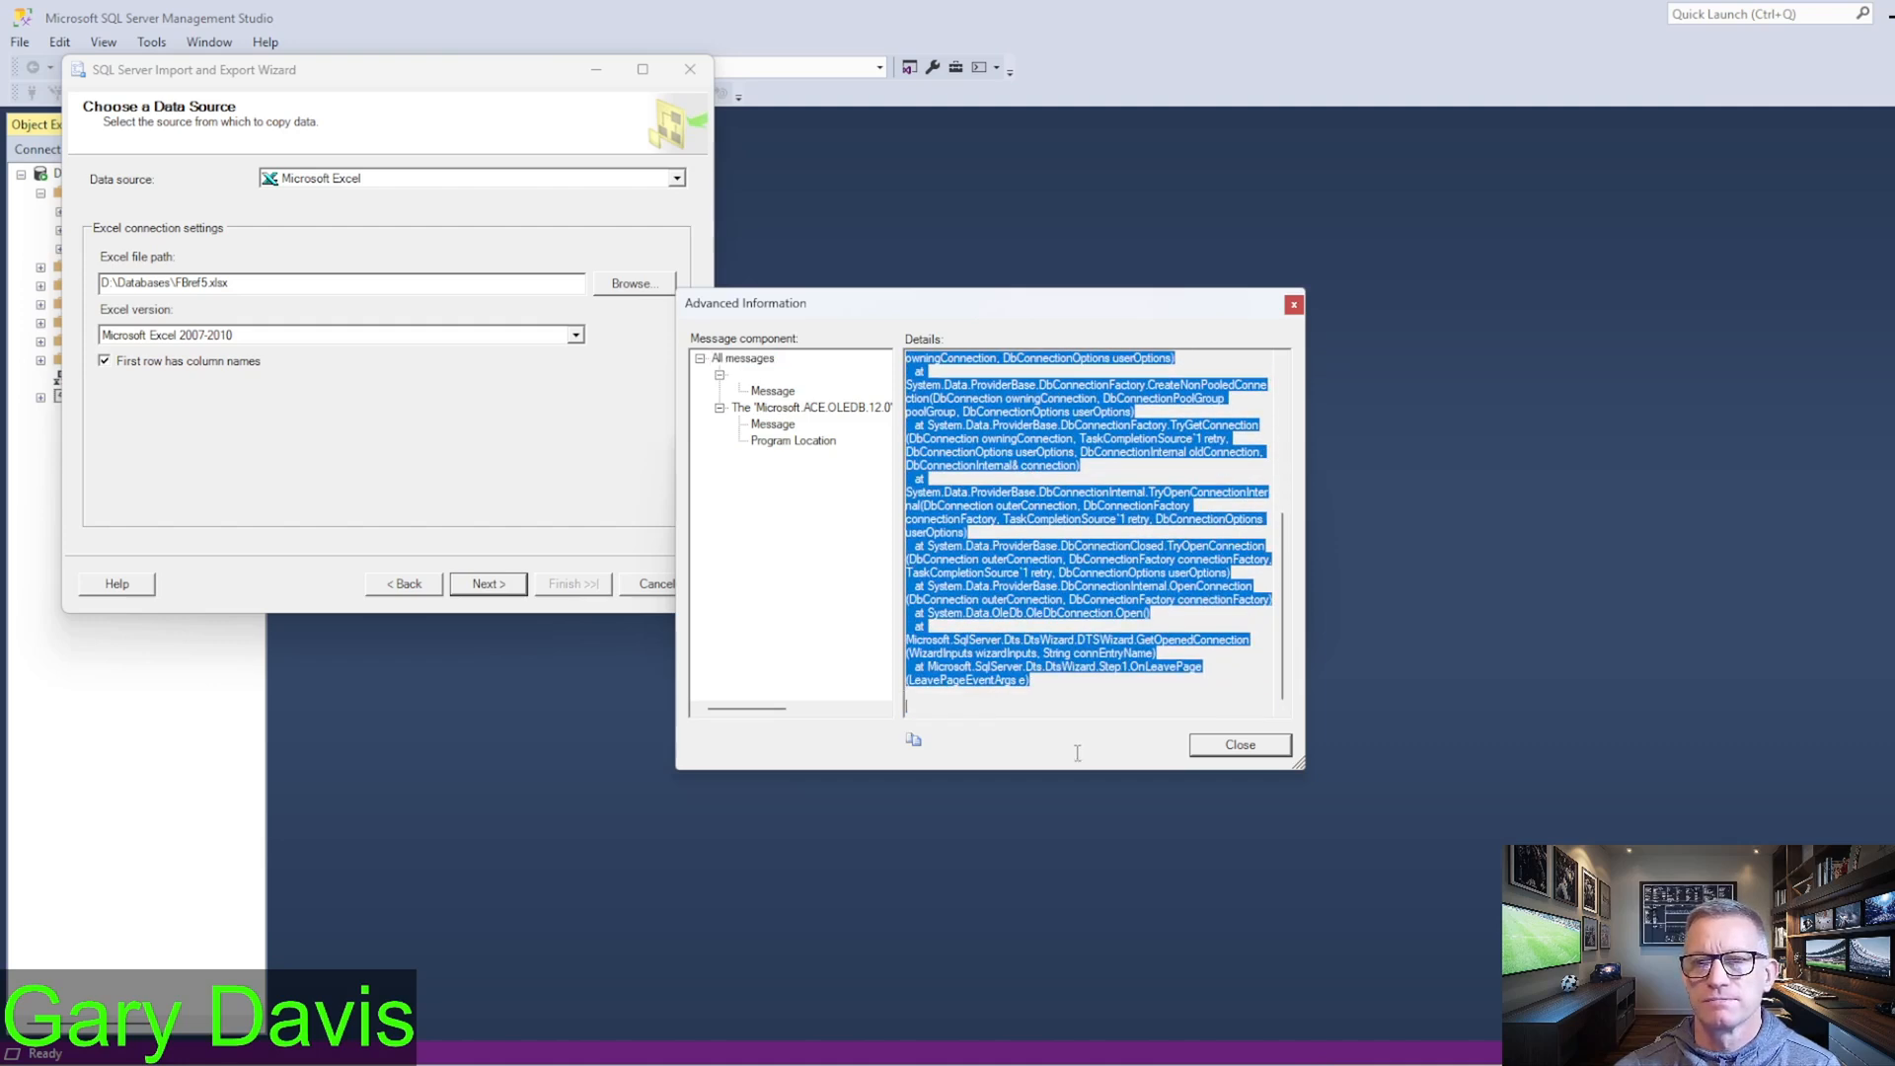
right_click(1076, 549)
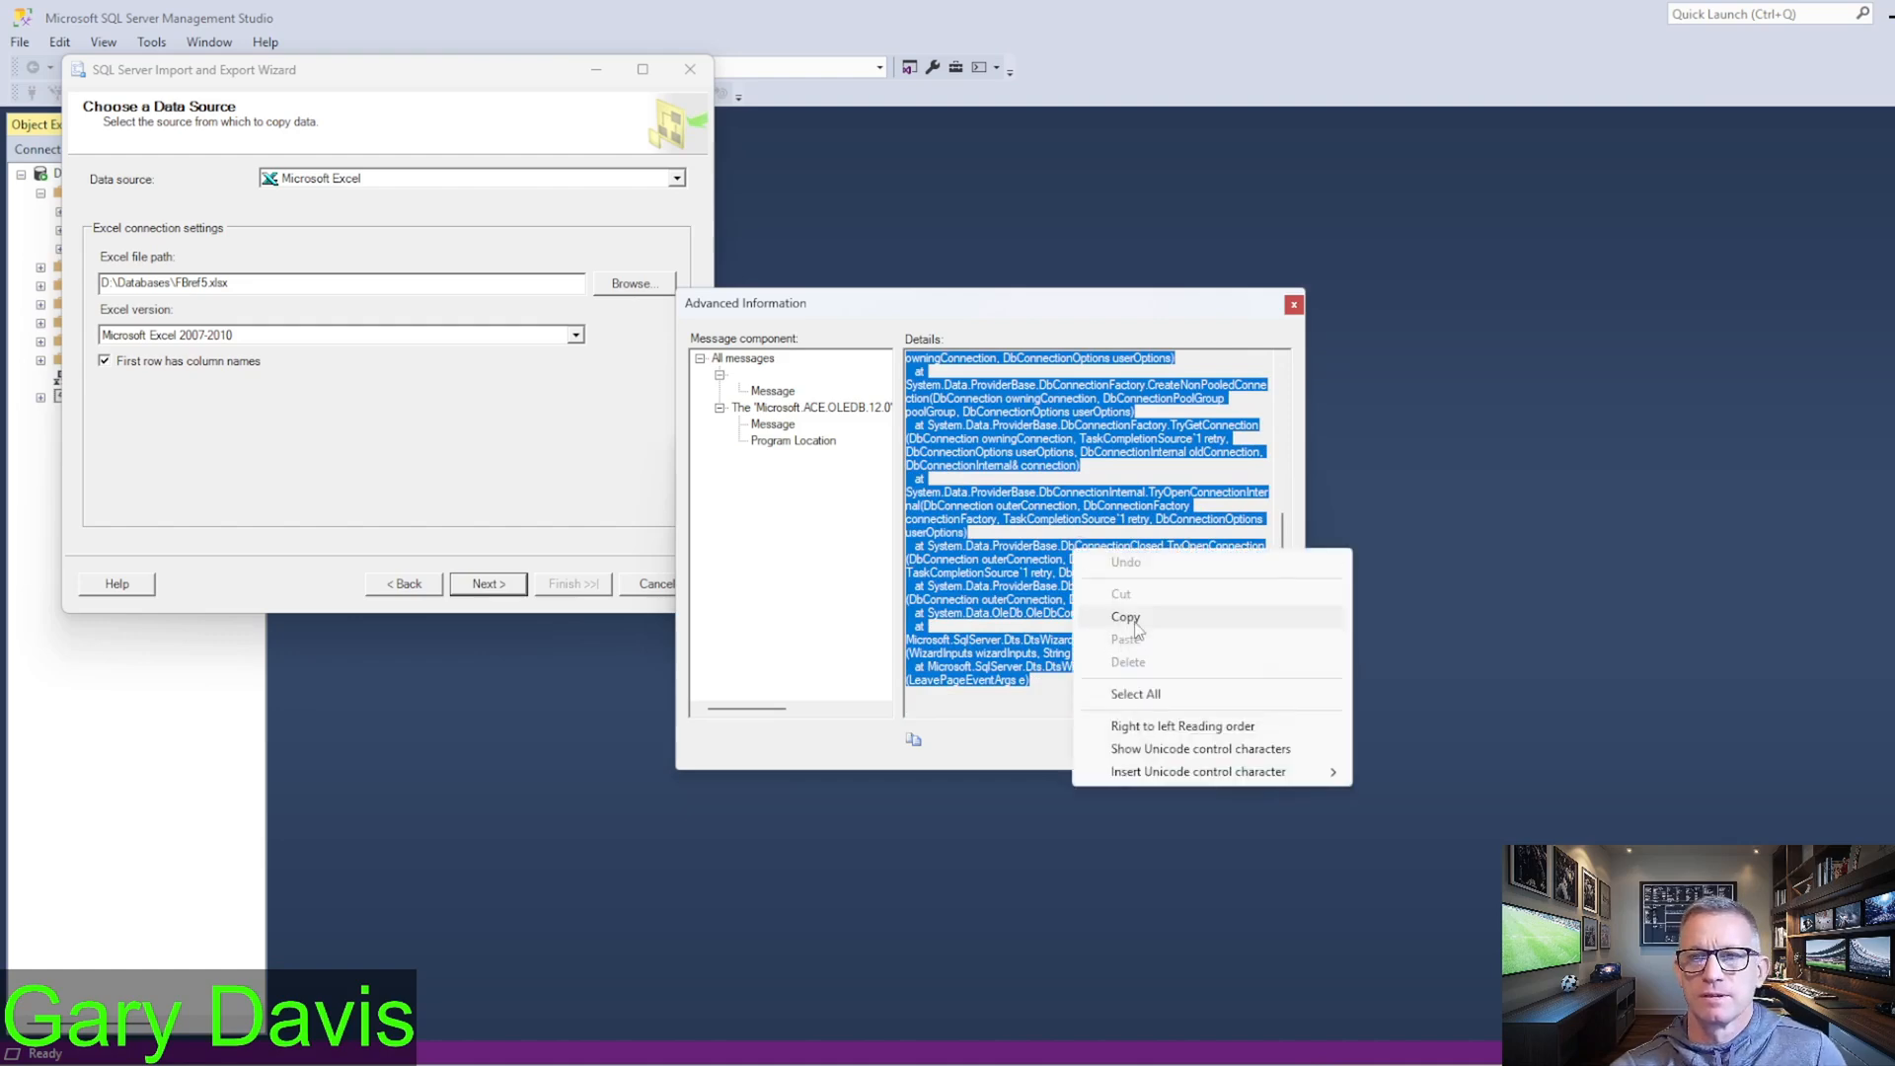
click(1140, 618)
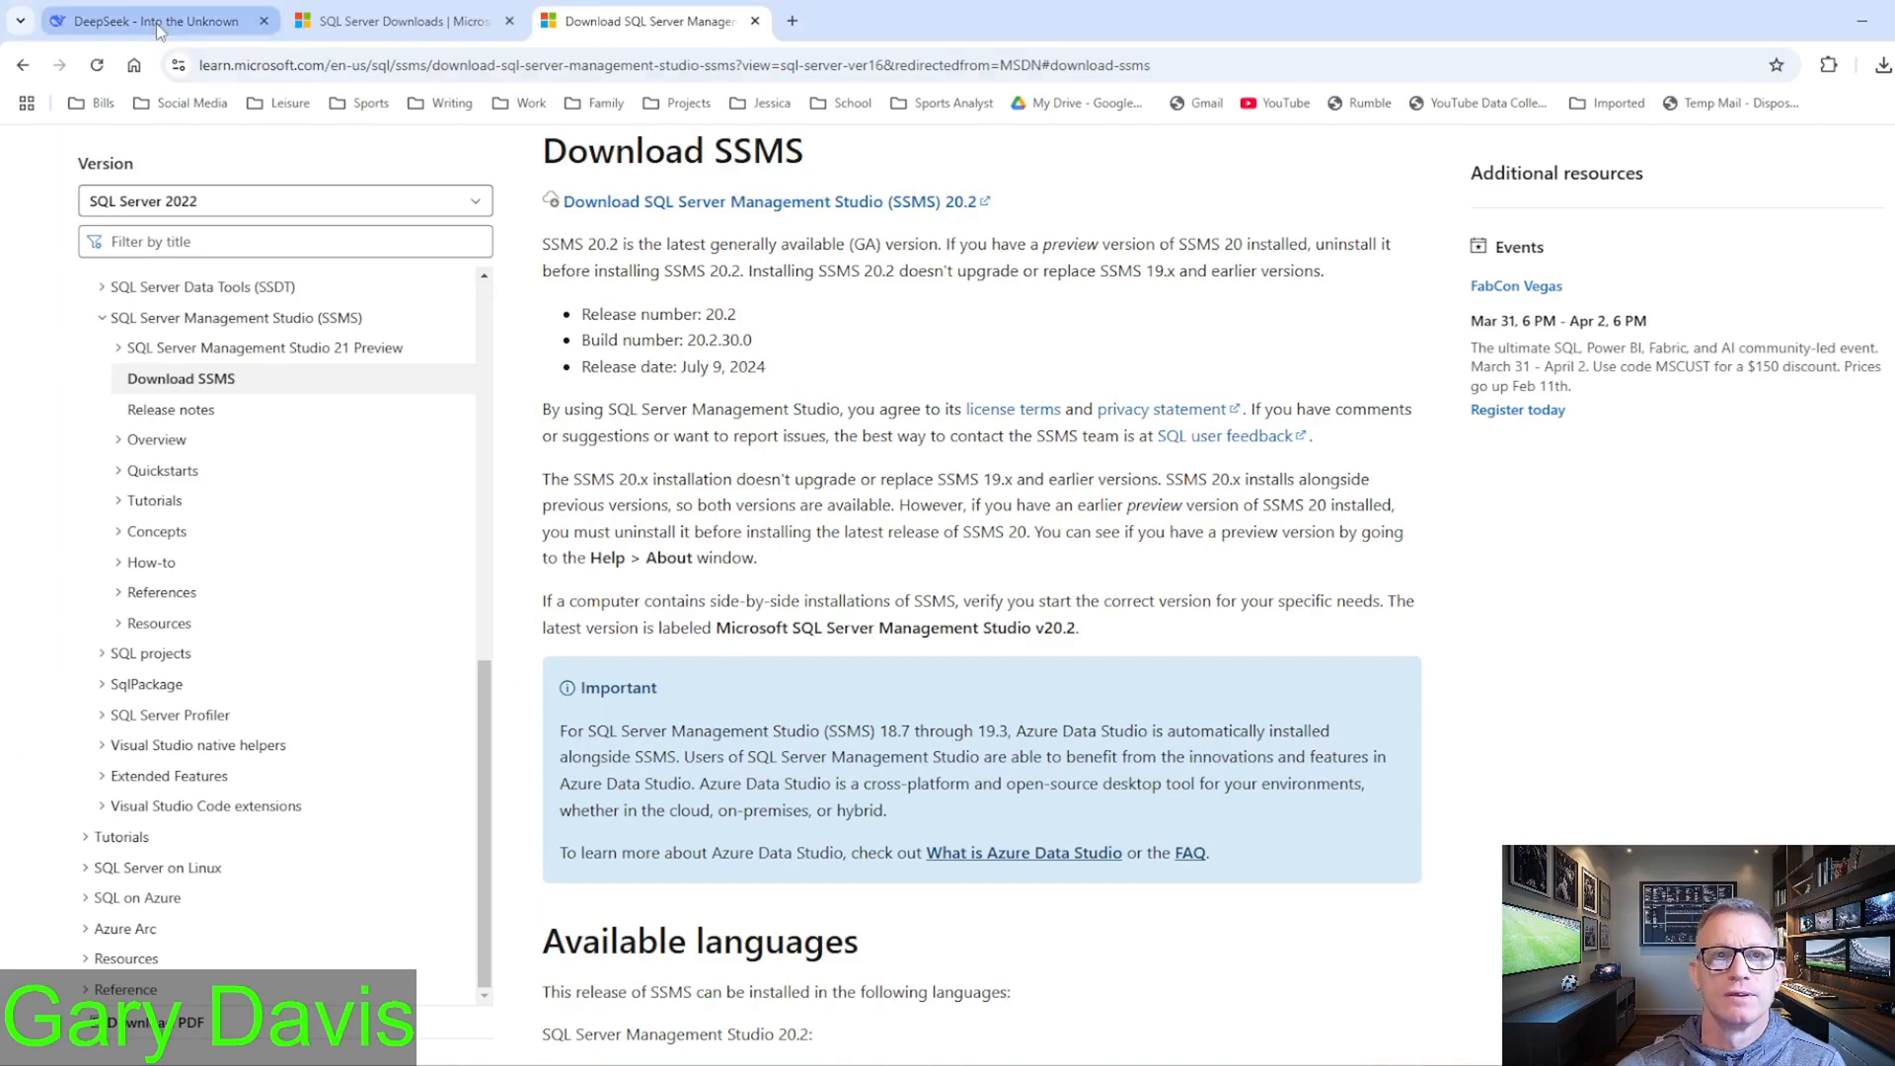
Step: Switch to DeepSeek in the browser and send the copied error text with the note "Trying to import an excel file, but I'm getting this error."
click(156, 21)
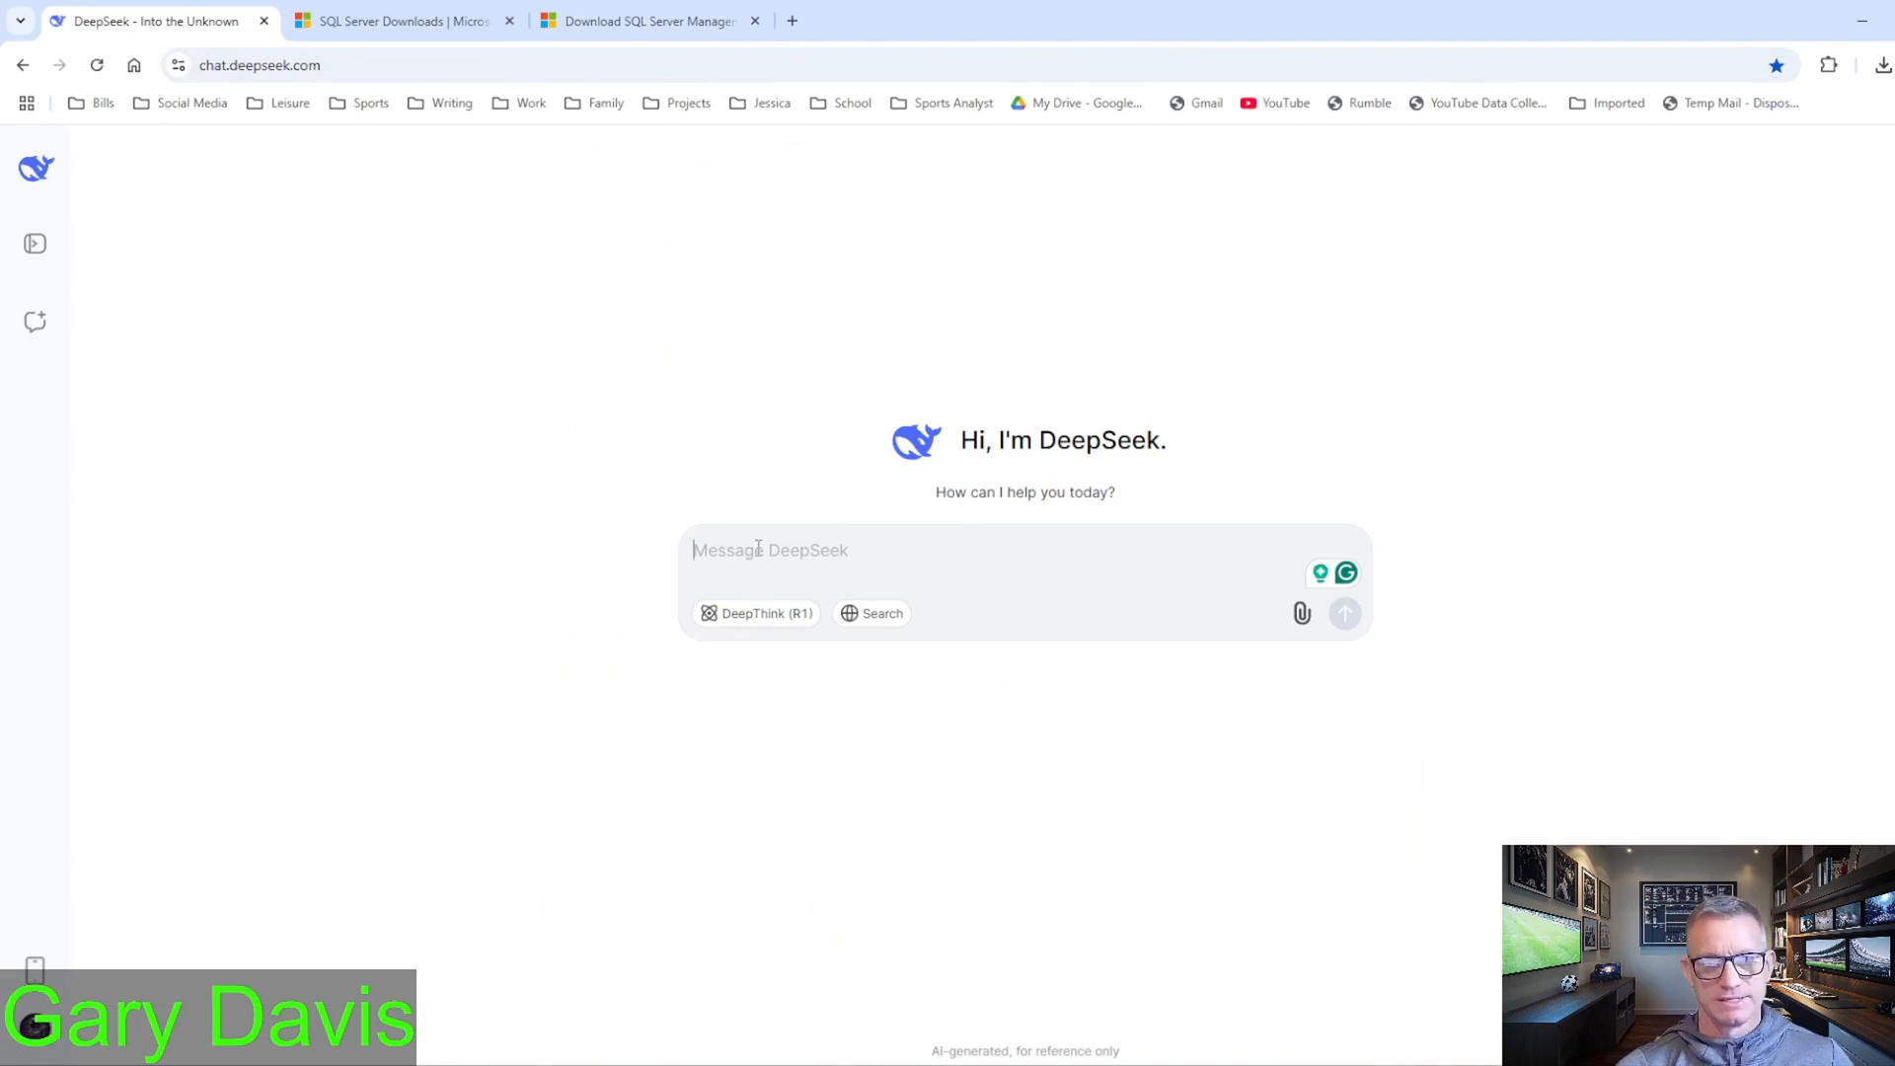
key(ctrl+v)
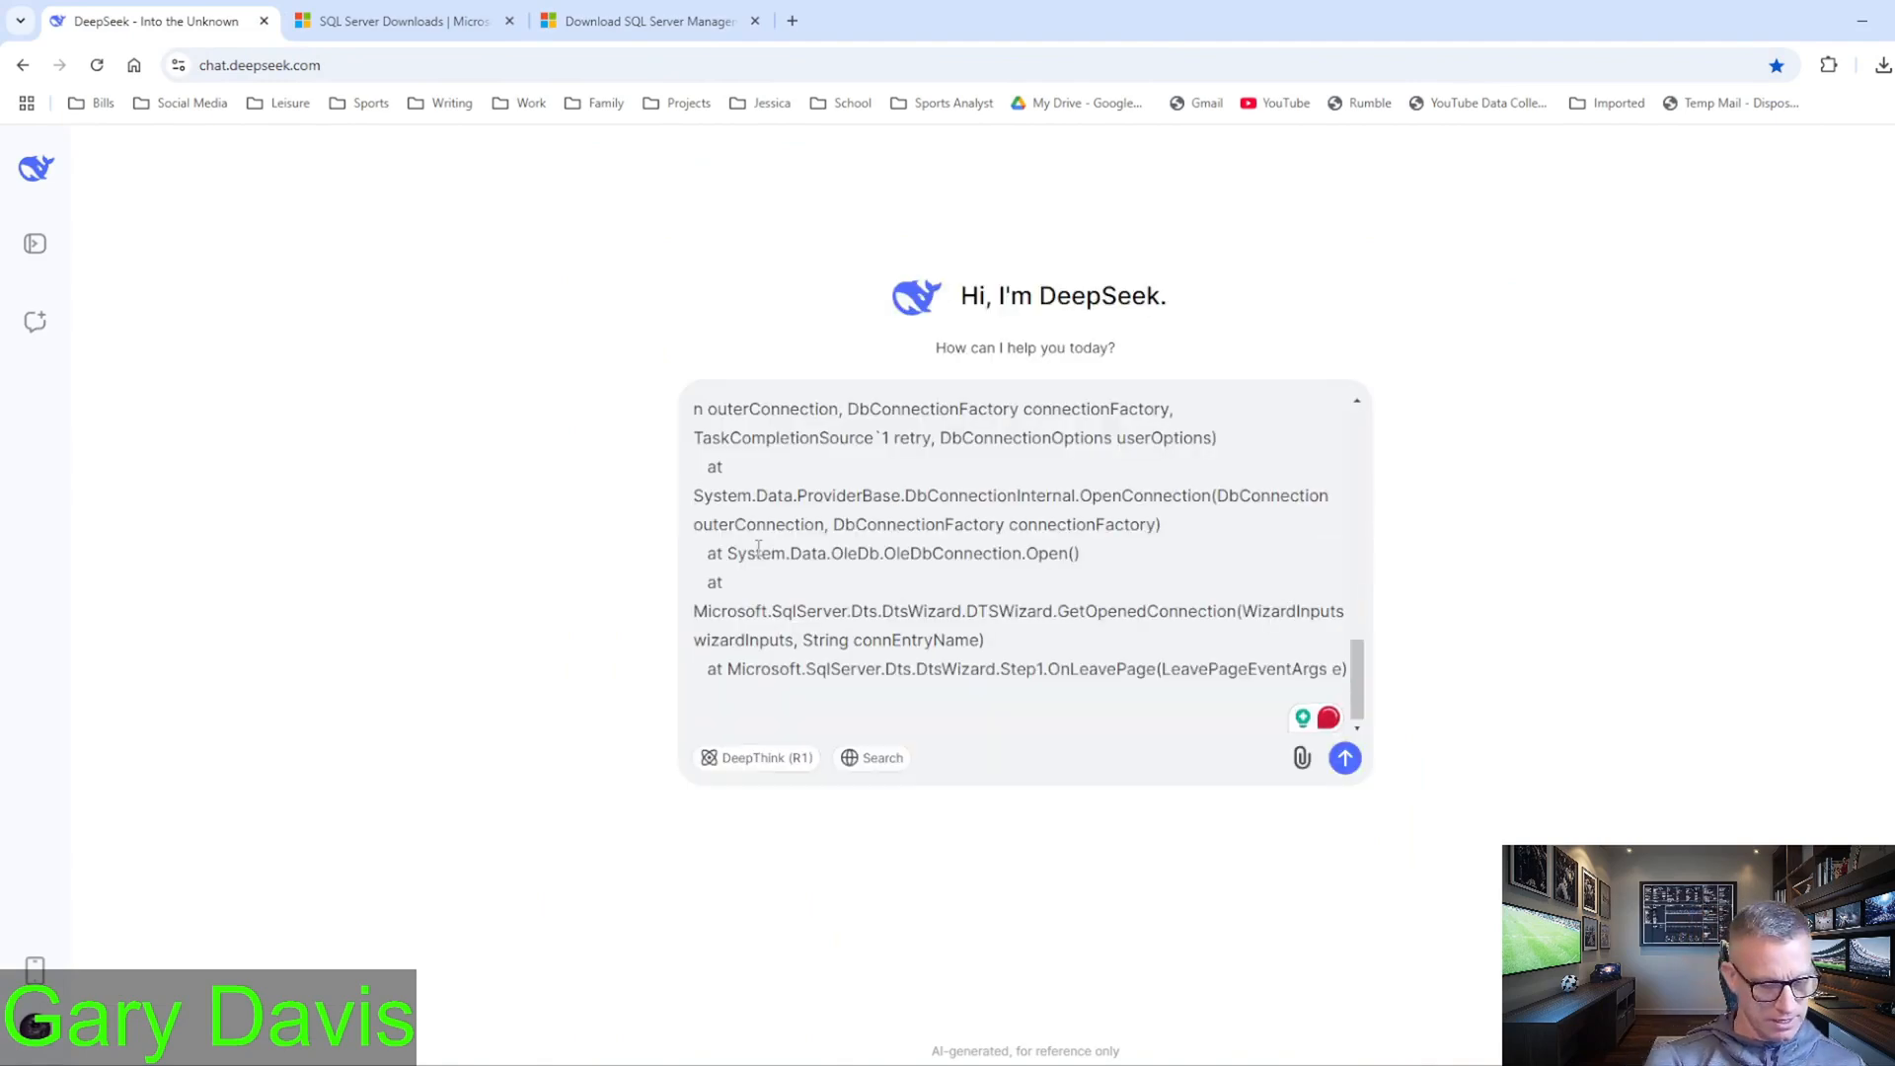
text(Trying to import an excel file, but I'm getting this error.)
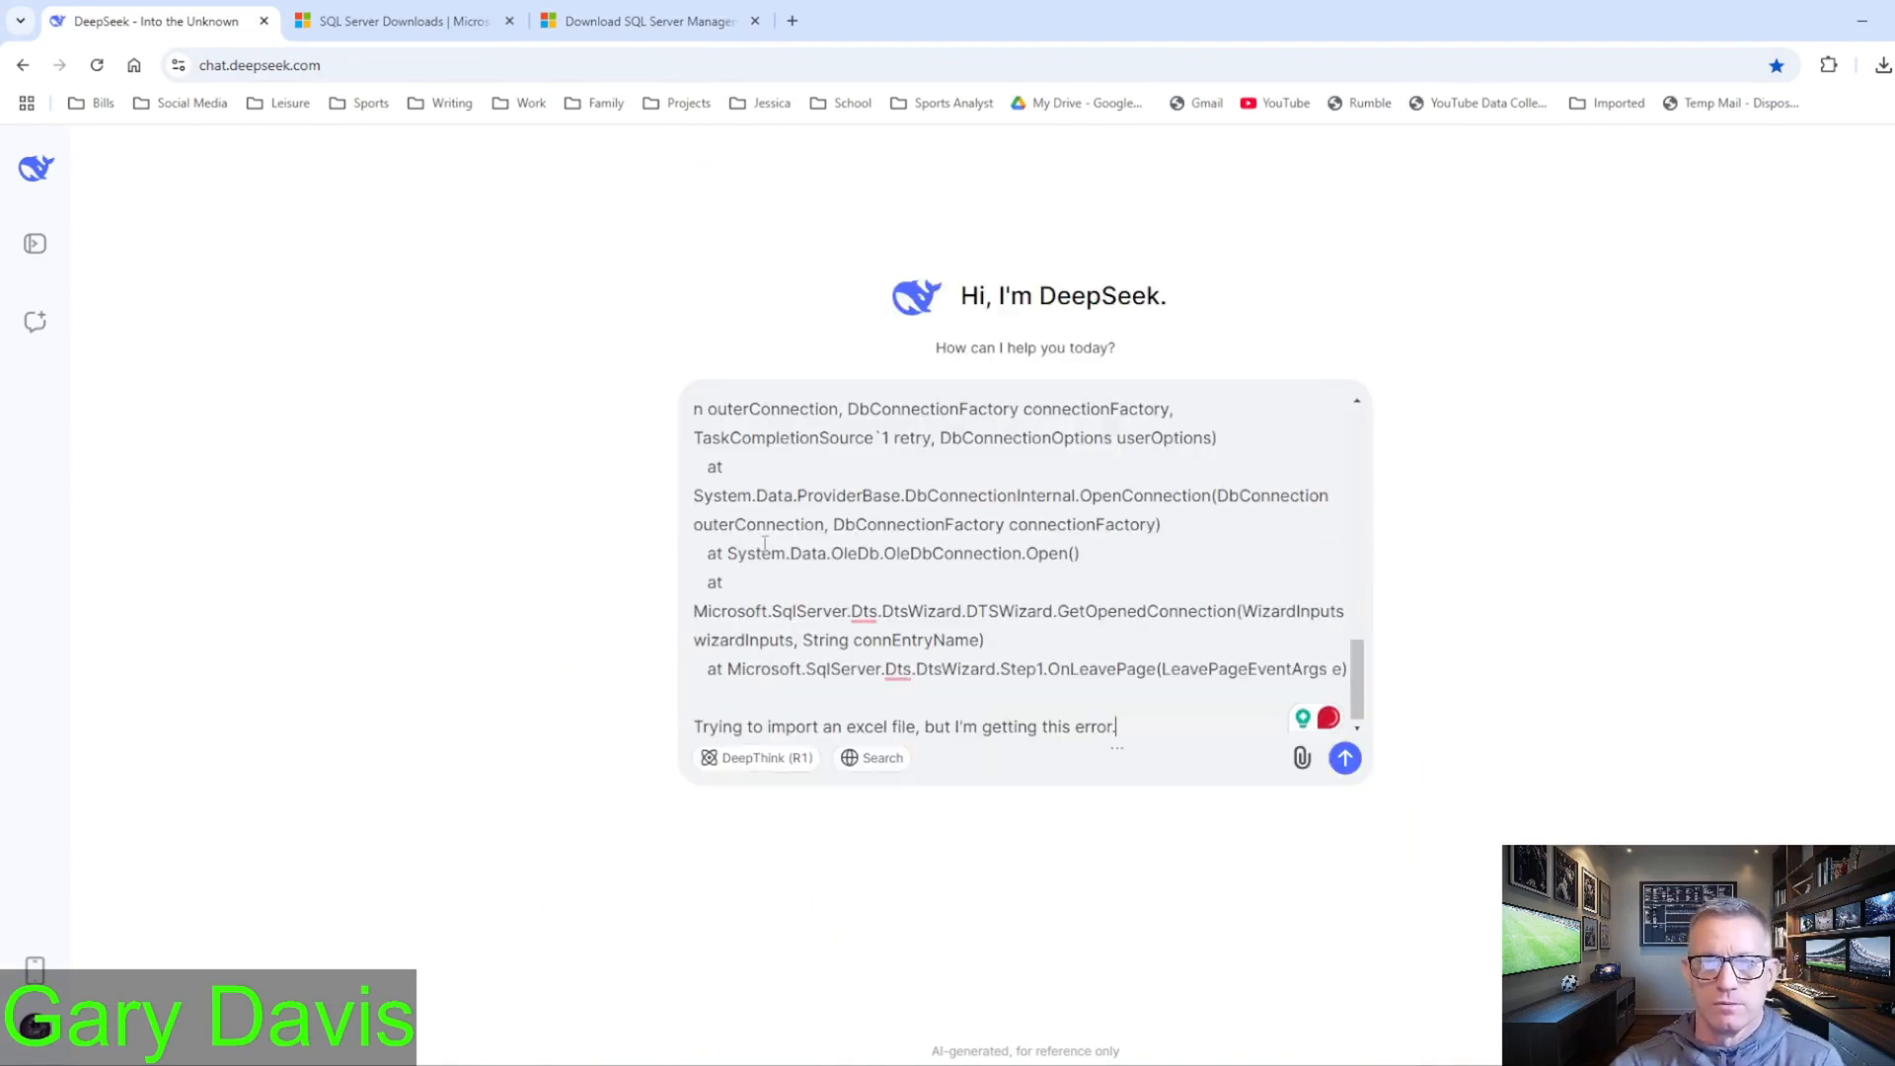
mouse_move(872, 728)
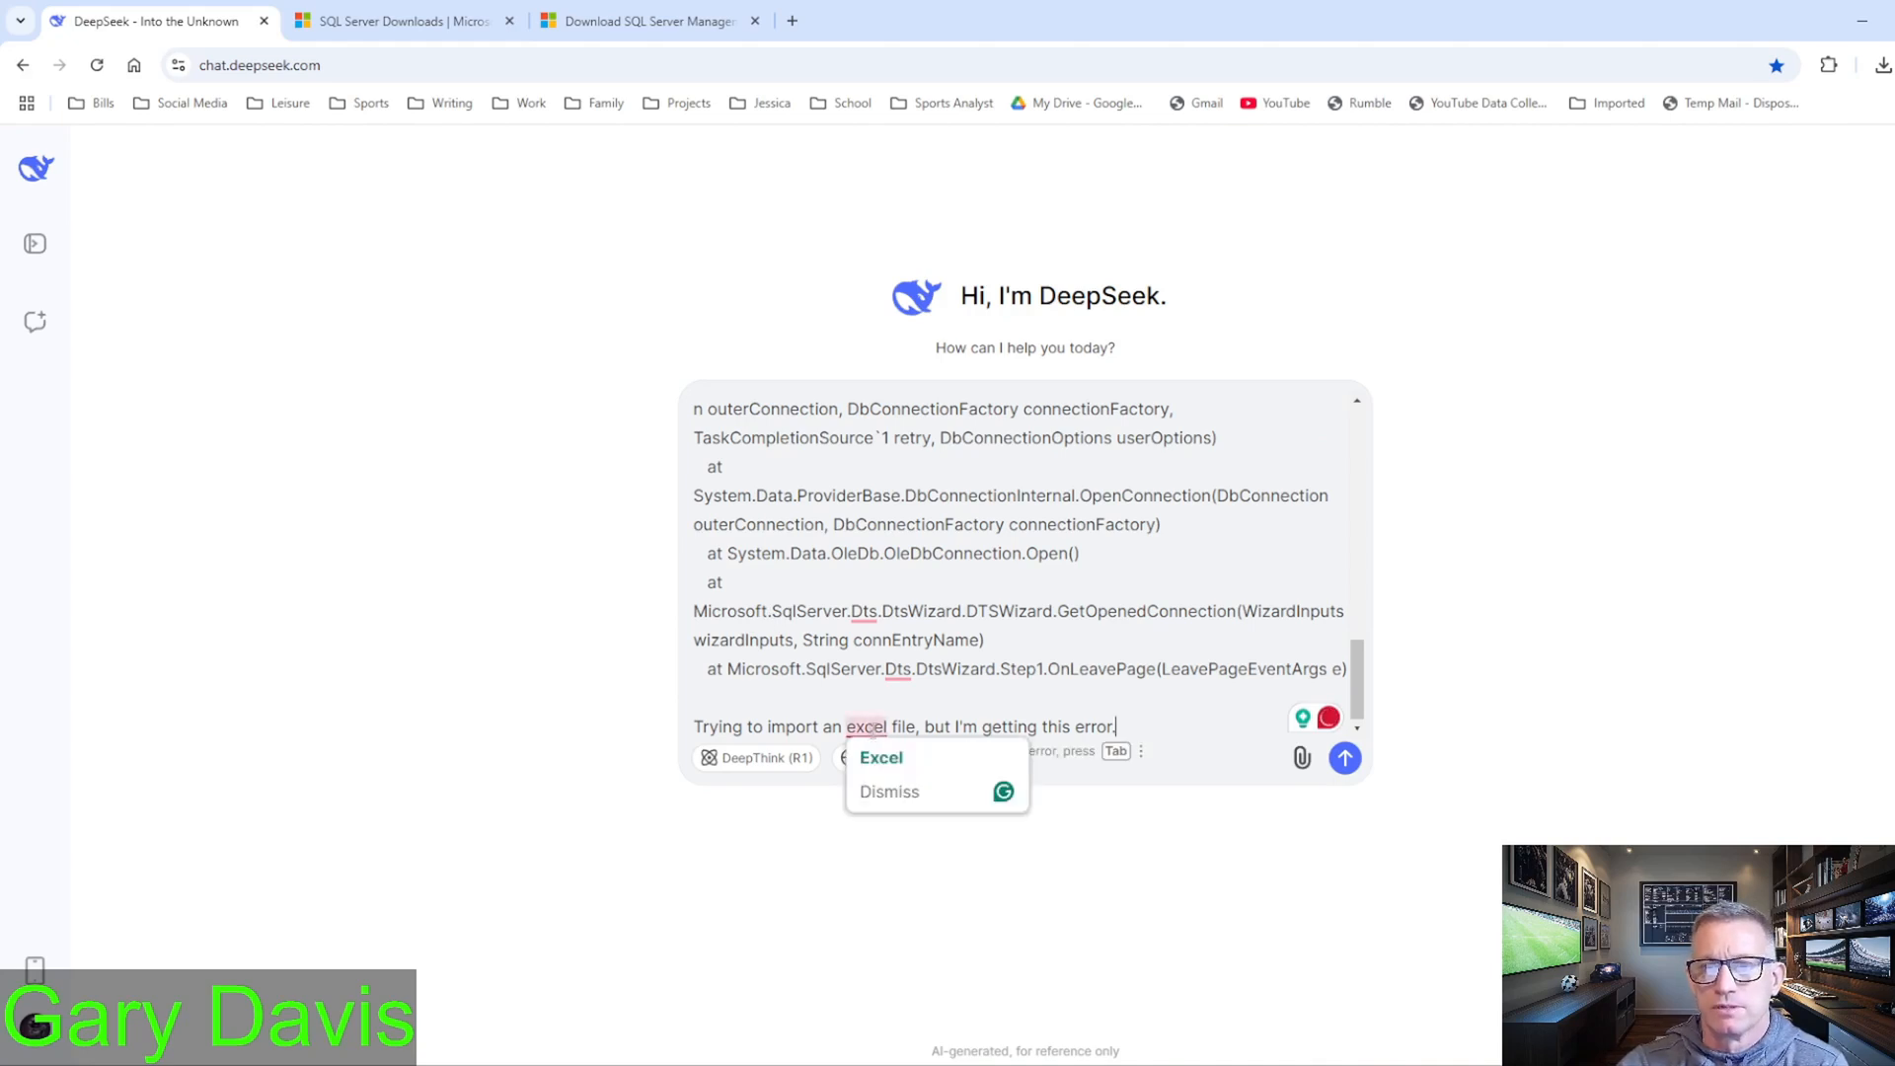
click(1345, 758)
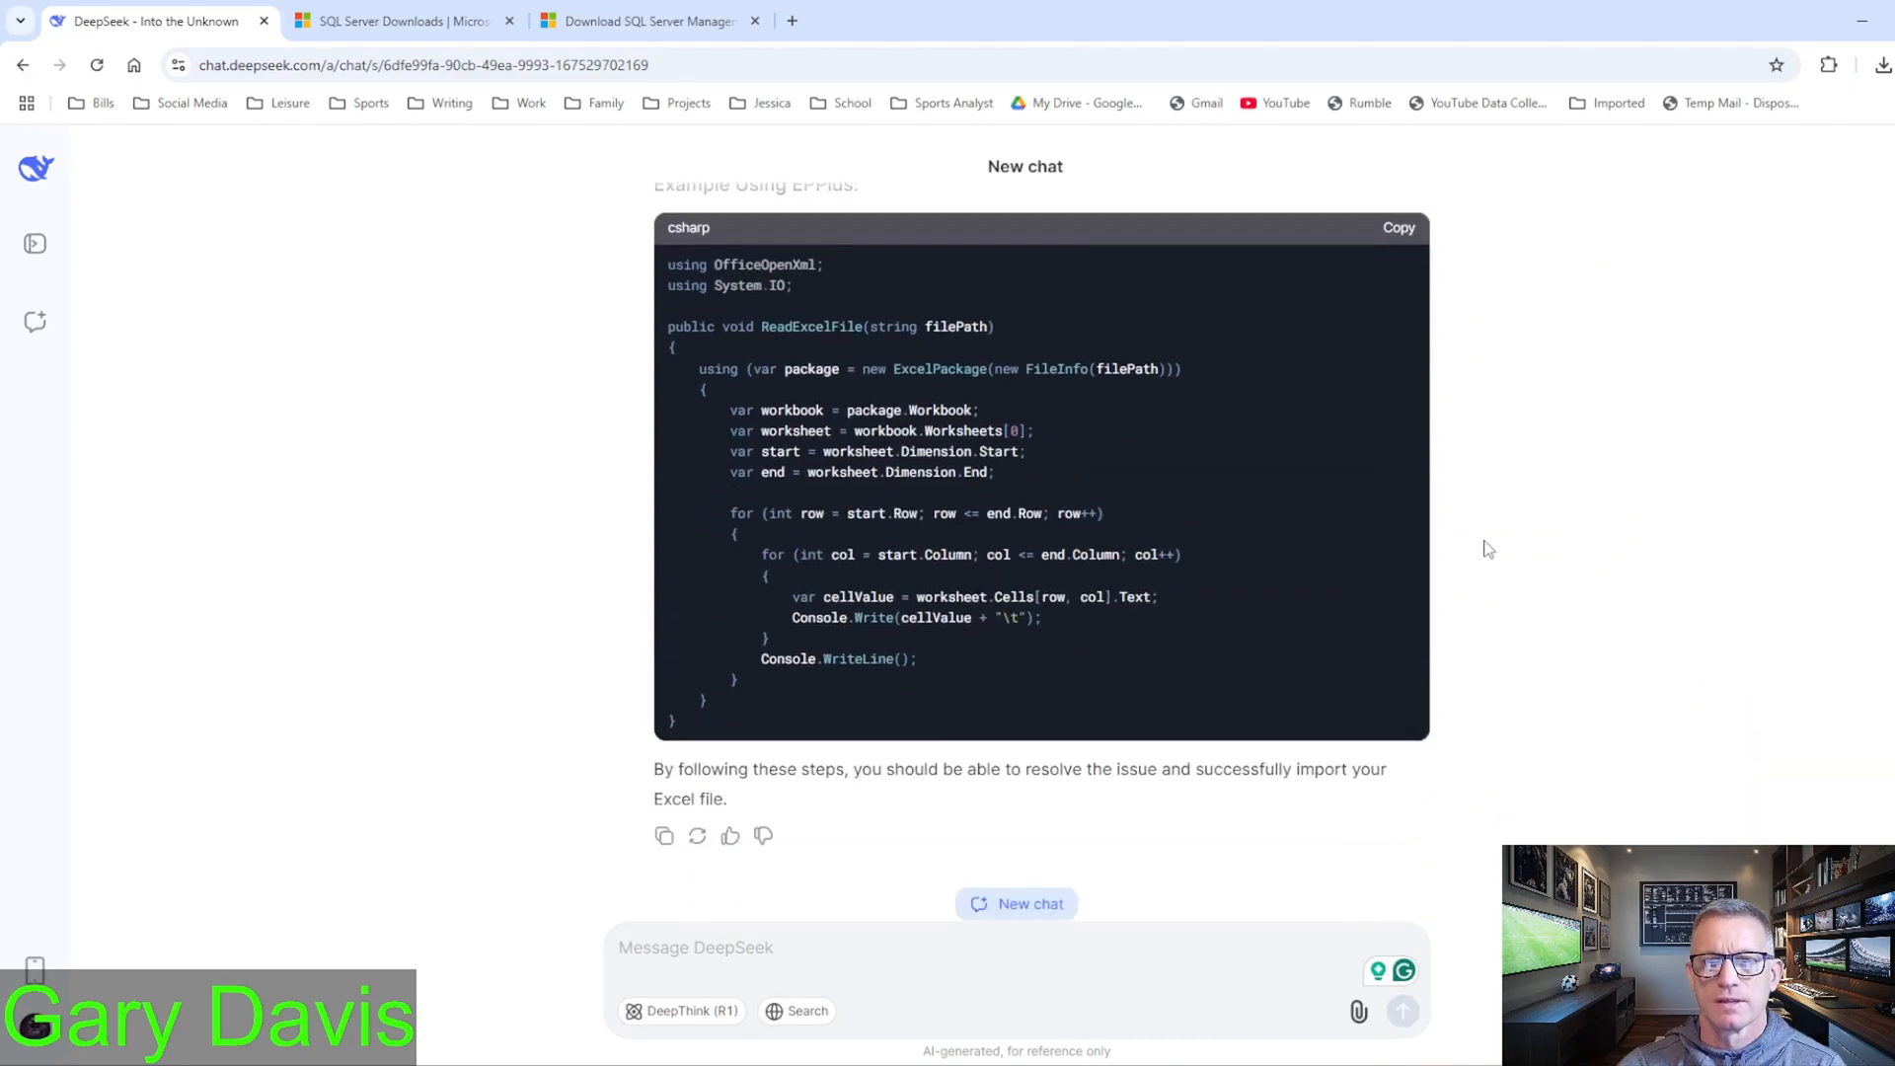
Step: Read DeepSeek's first fix and open its links for the Microsoft Access Database Engine 2010 and 2016 Redistributable
scroll(1497, 538, up, 15)
scroll(1540, 531, up, 6)
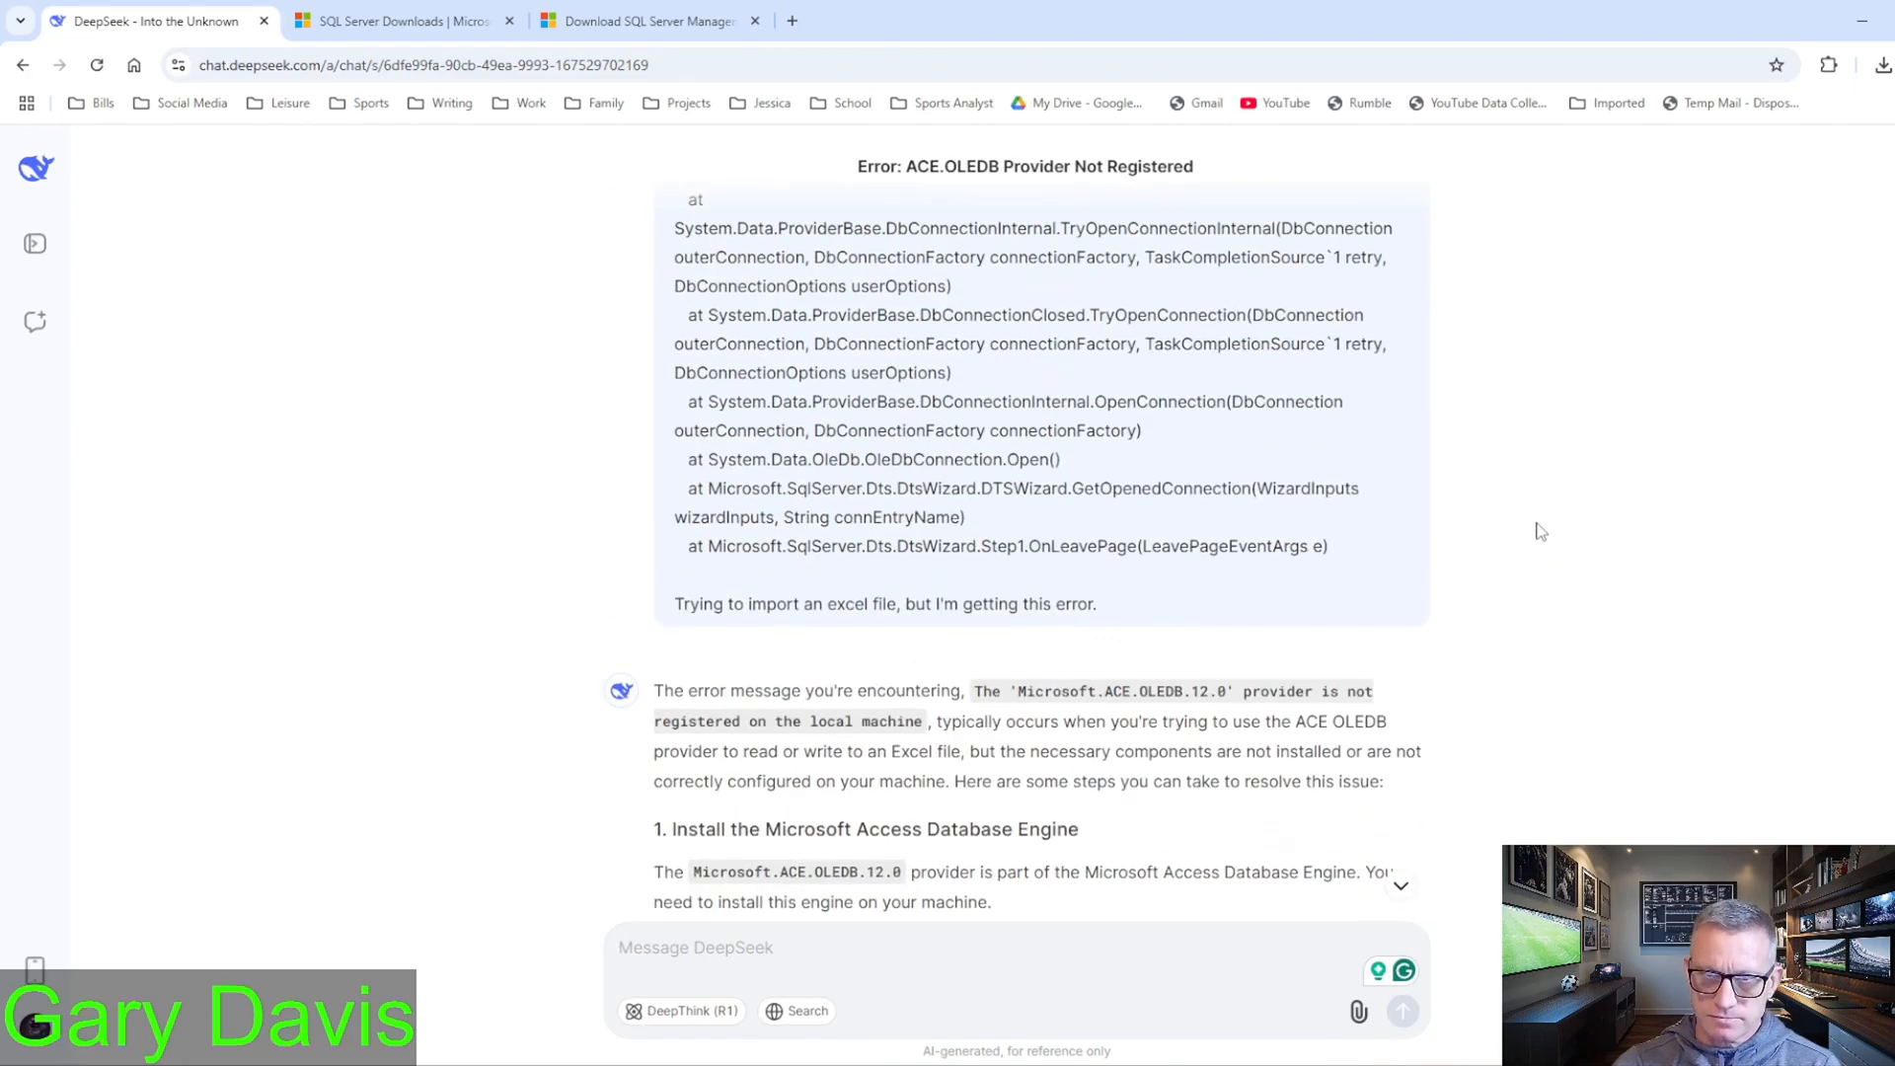
scroll(1540, 531, up, 3)
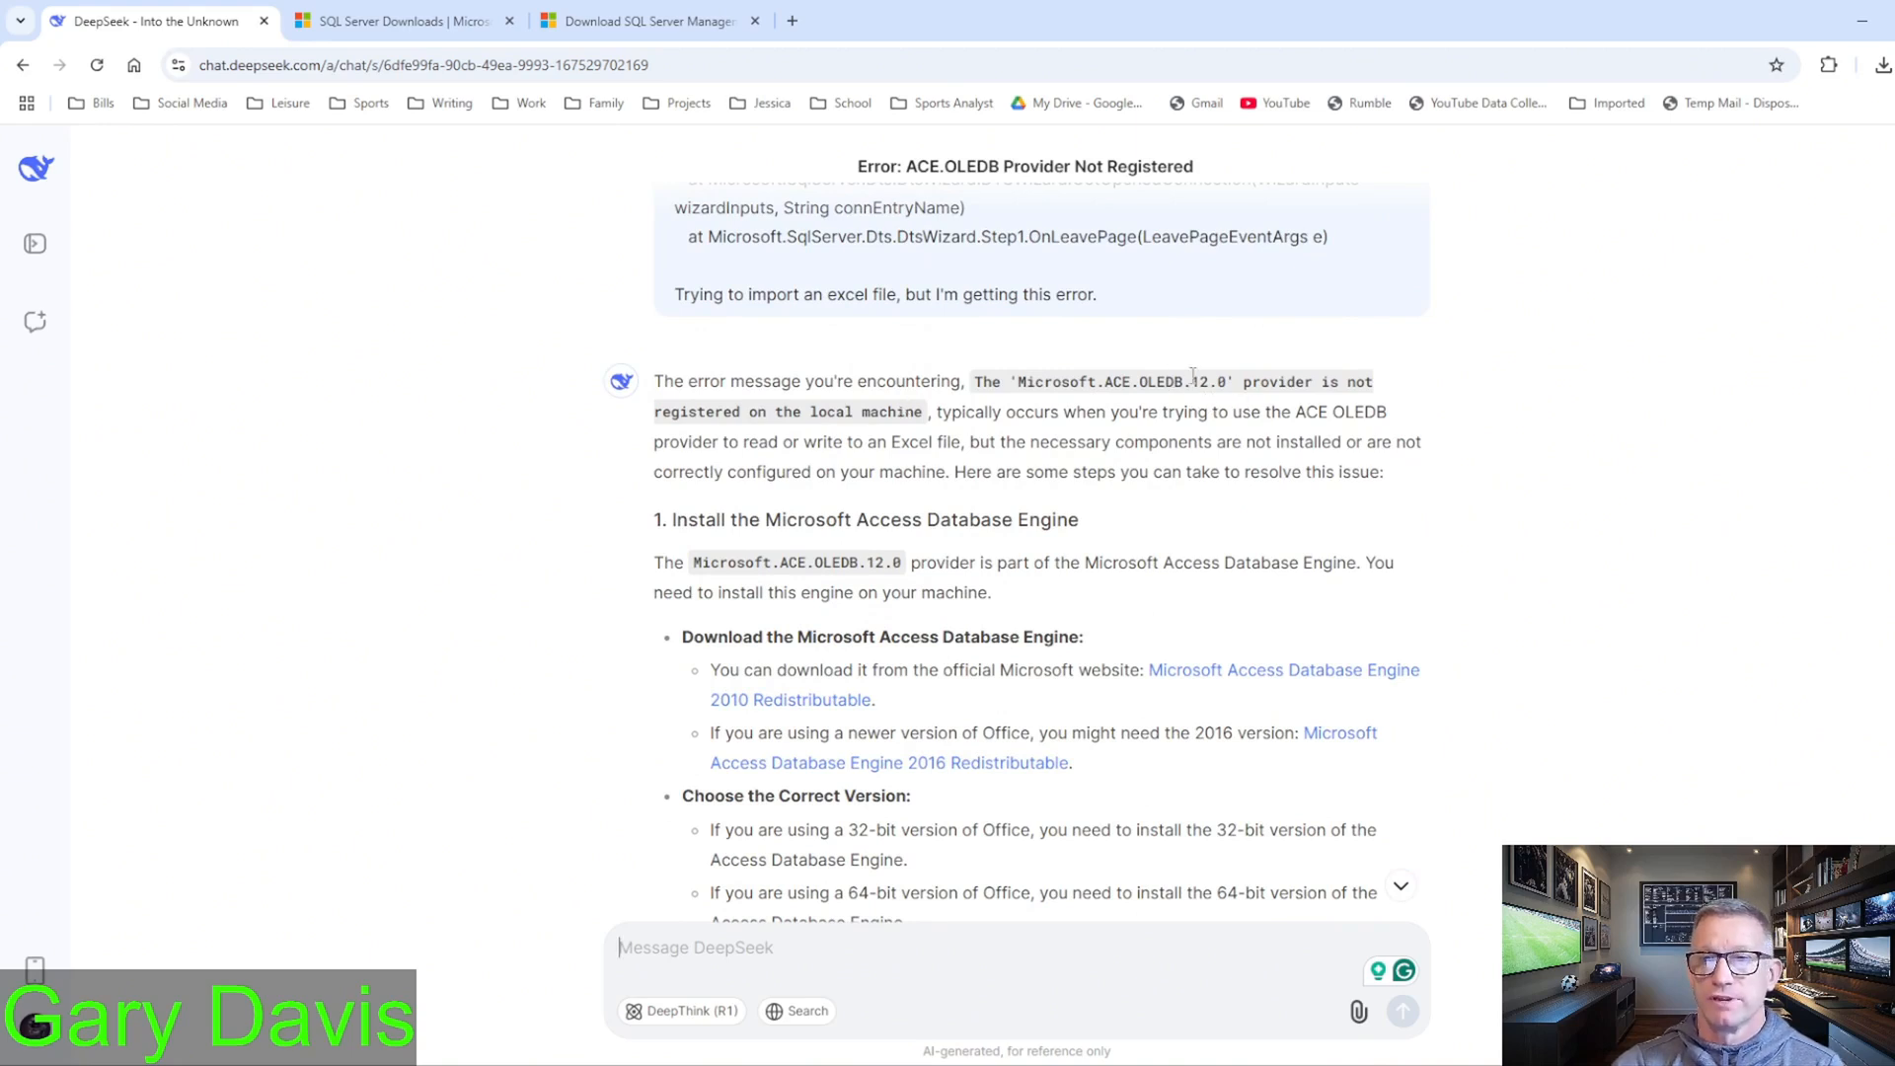
click(1274, 676)
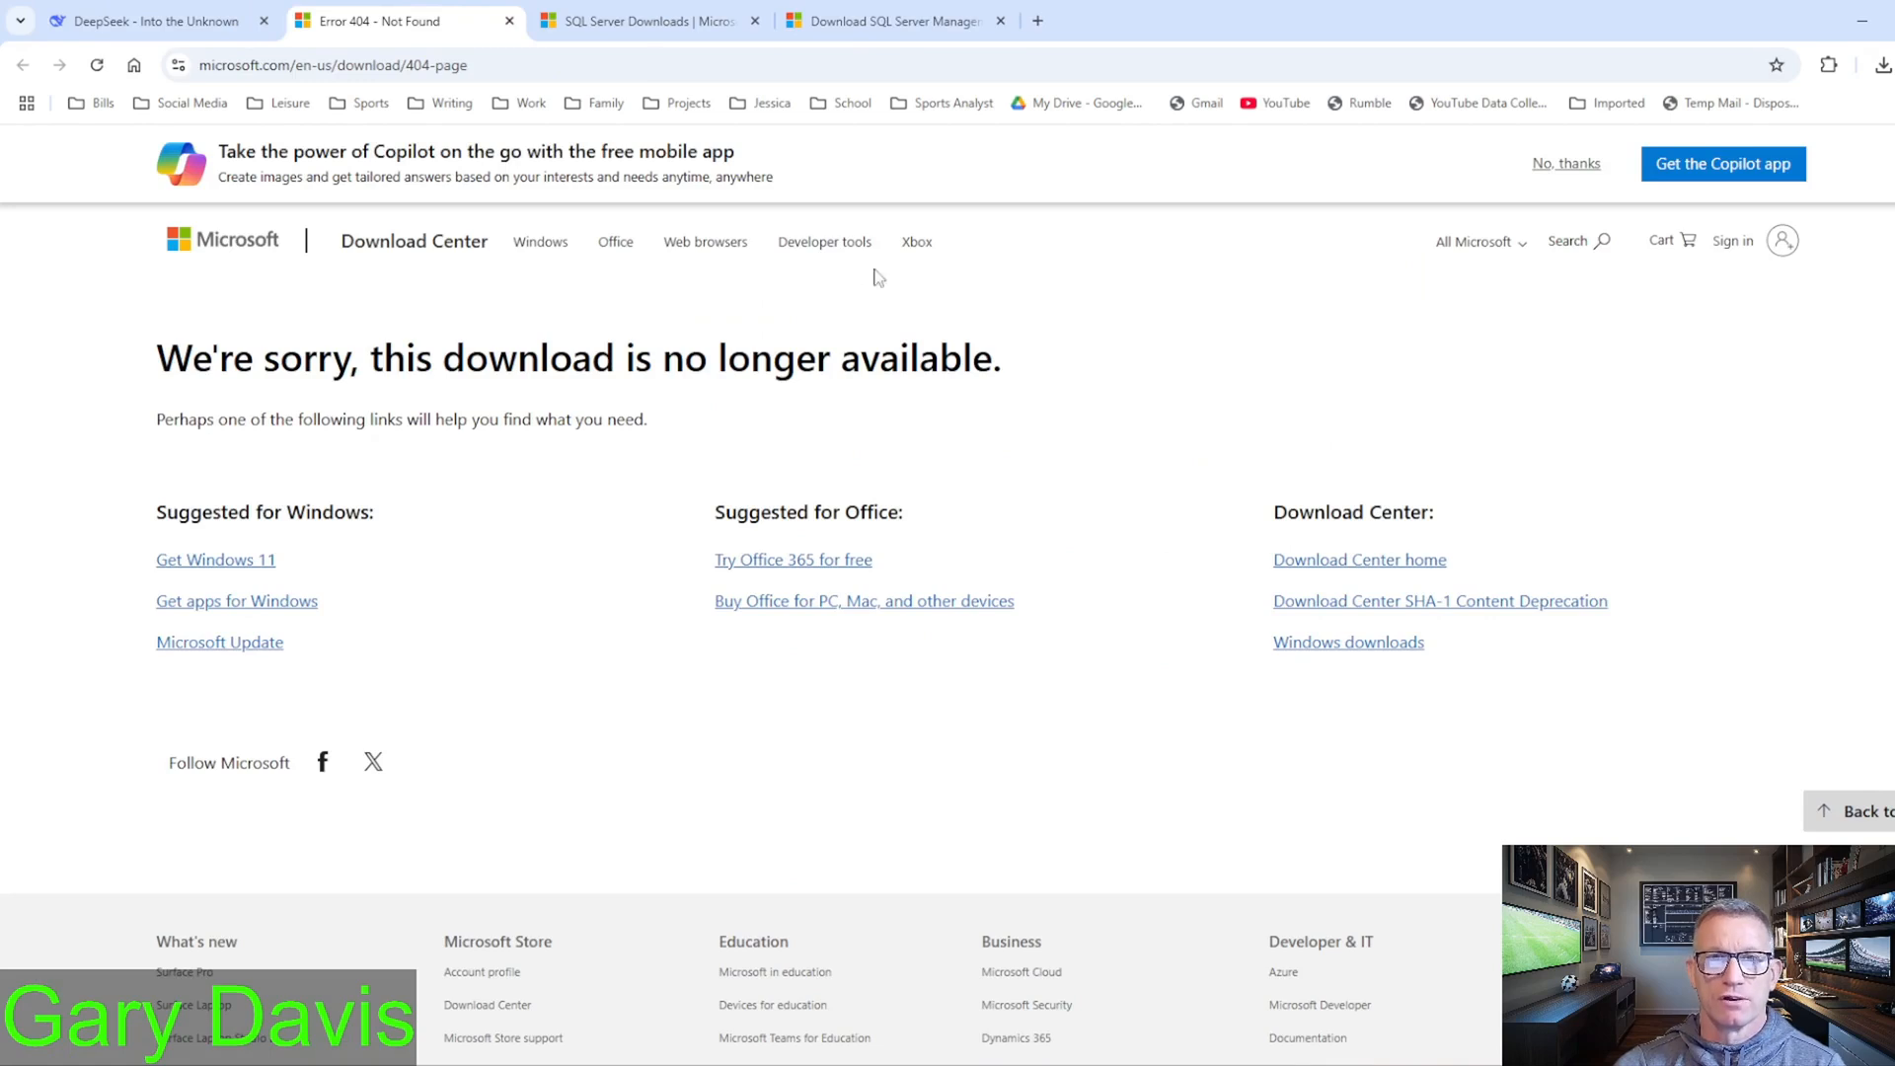
click(195, 21)
click(1350, 741)
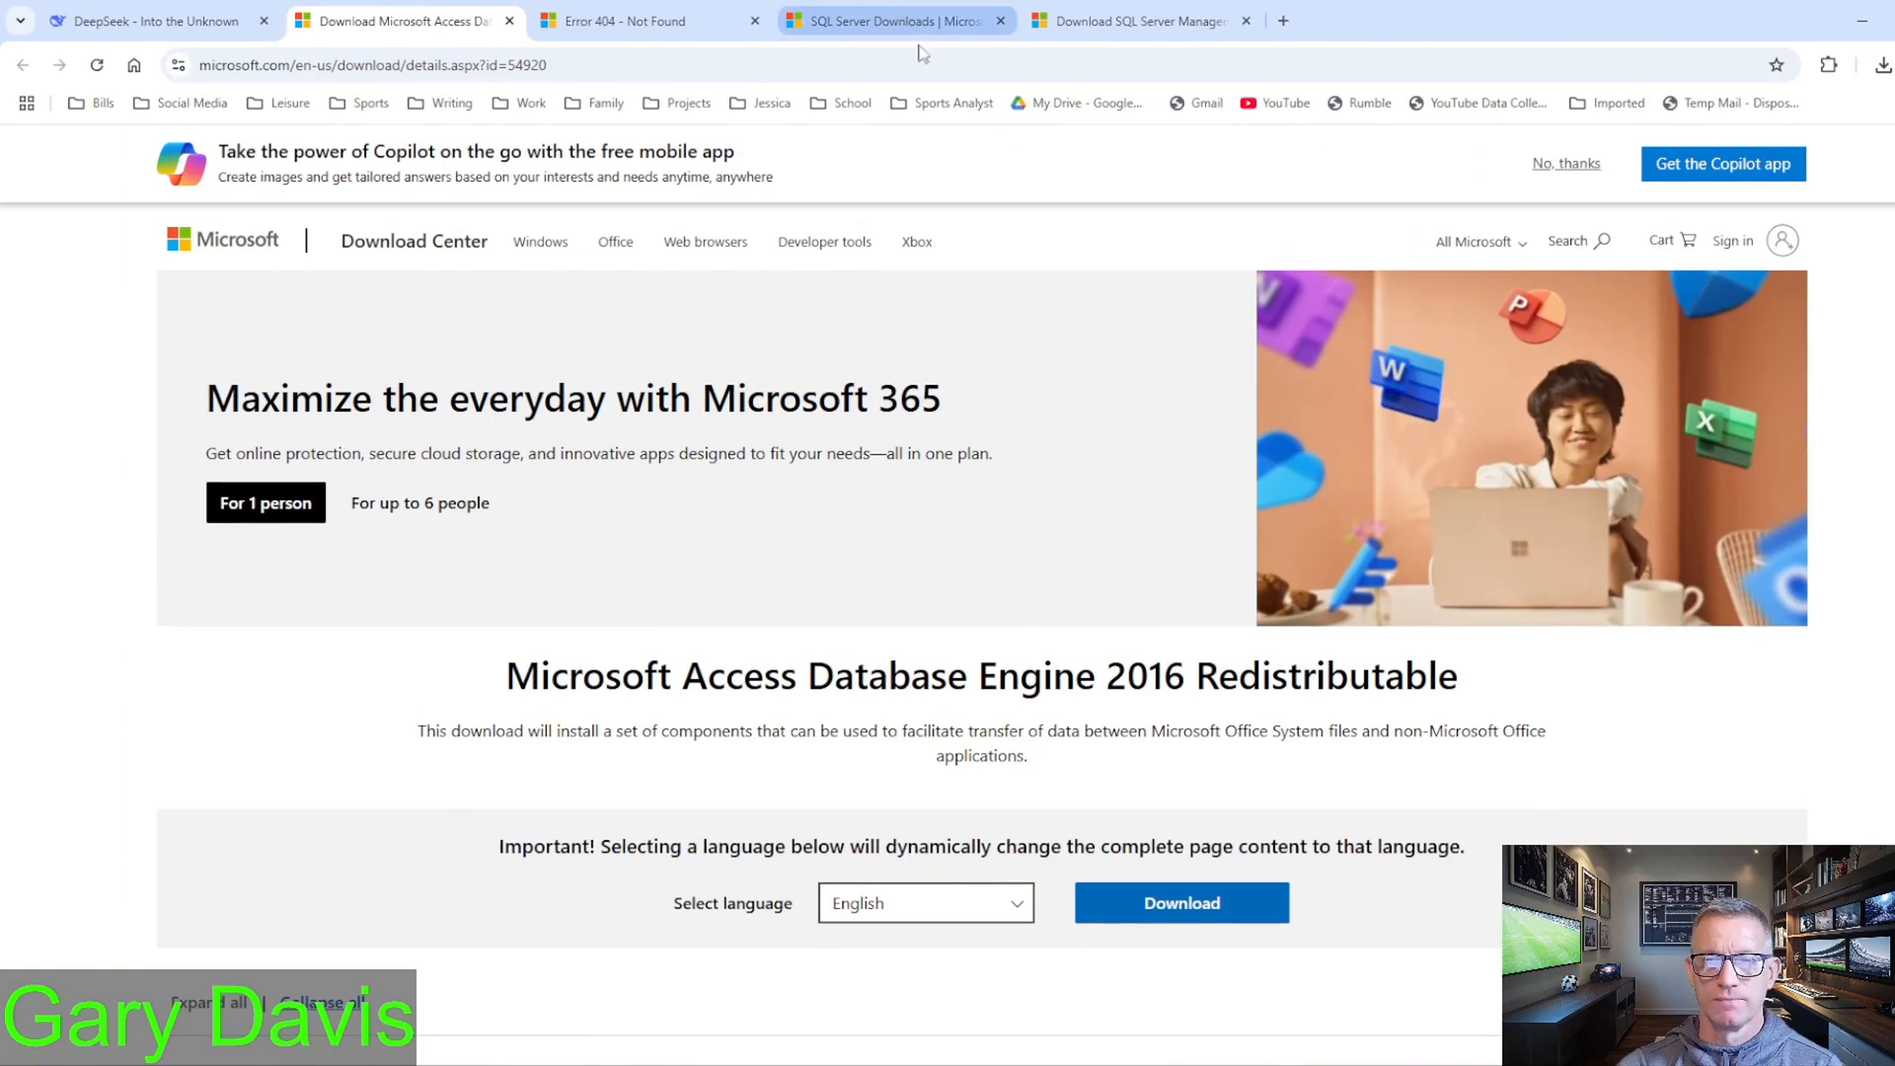
Step: Copy the 2016 page's title and search DuckDuckGo for "Microsoft Access Database Engine 2010 Redistributable download"
drag(1464, 681, 516, 626)
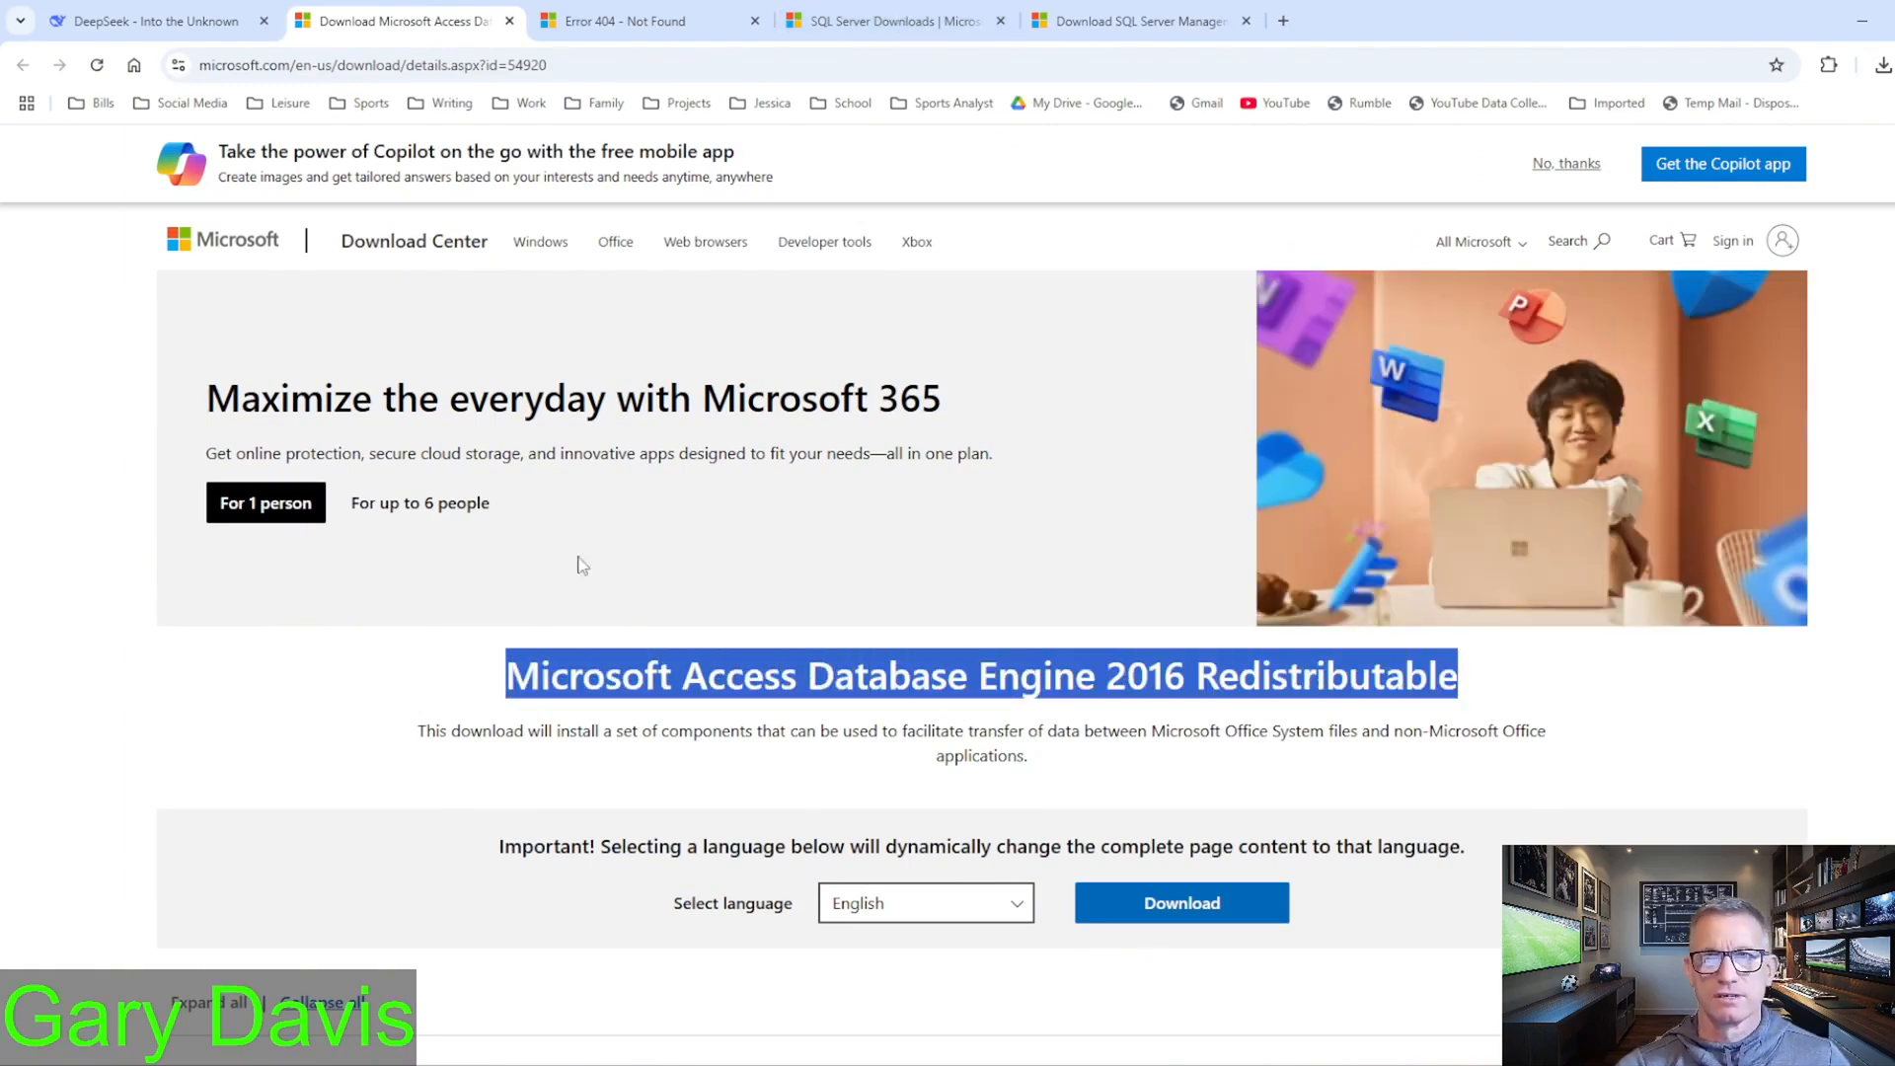
click(893, 21)
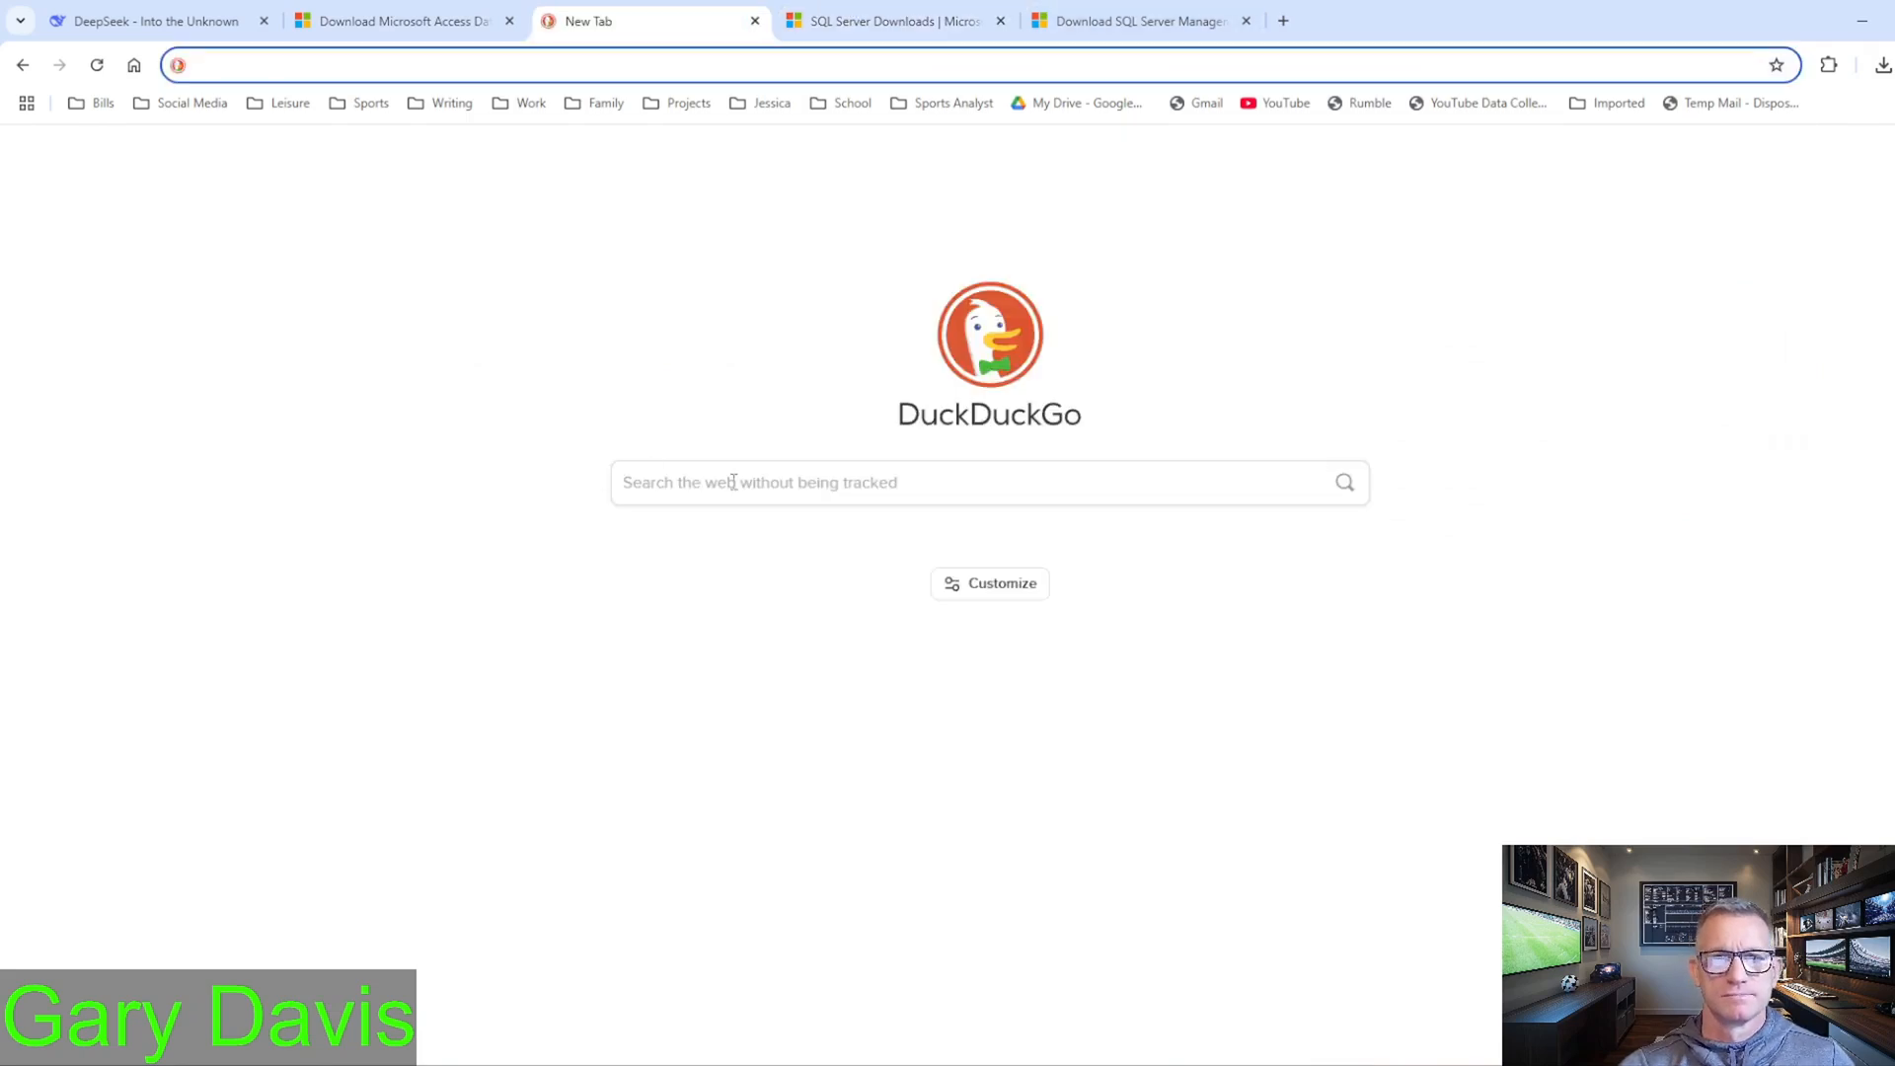
click(733, 483)
key(ctrl+v)
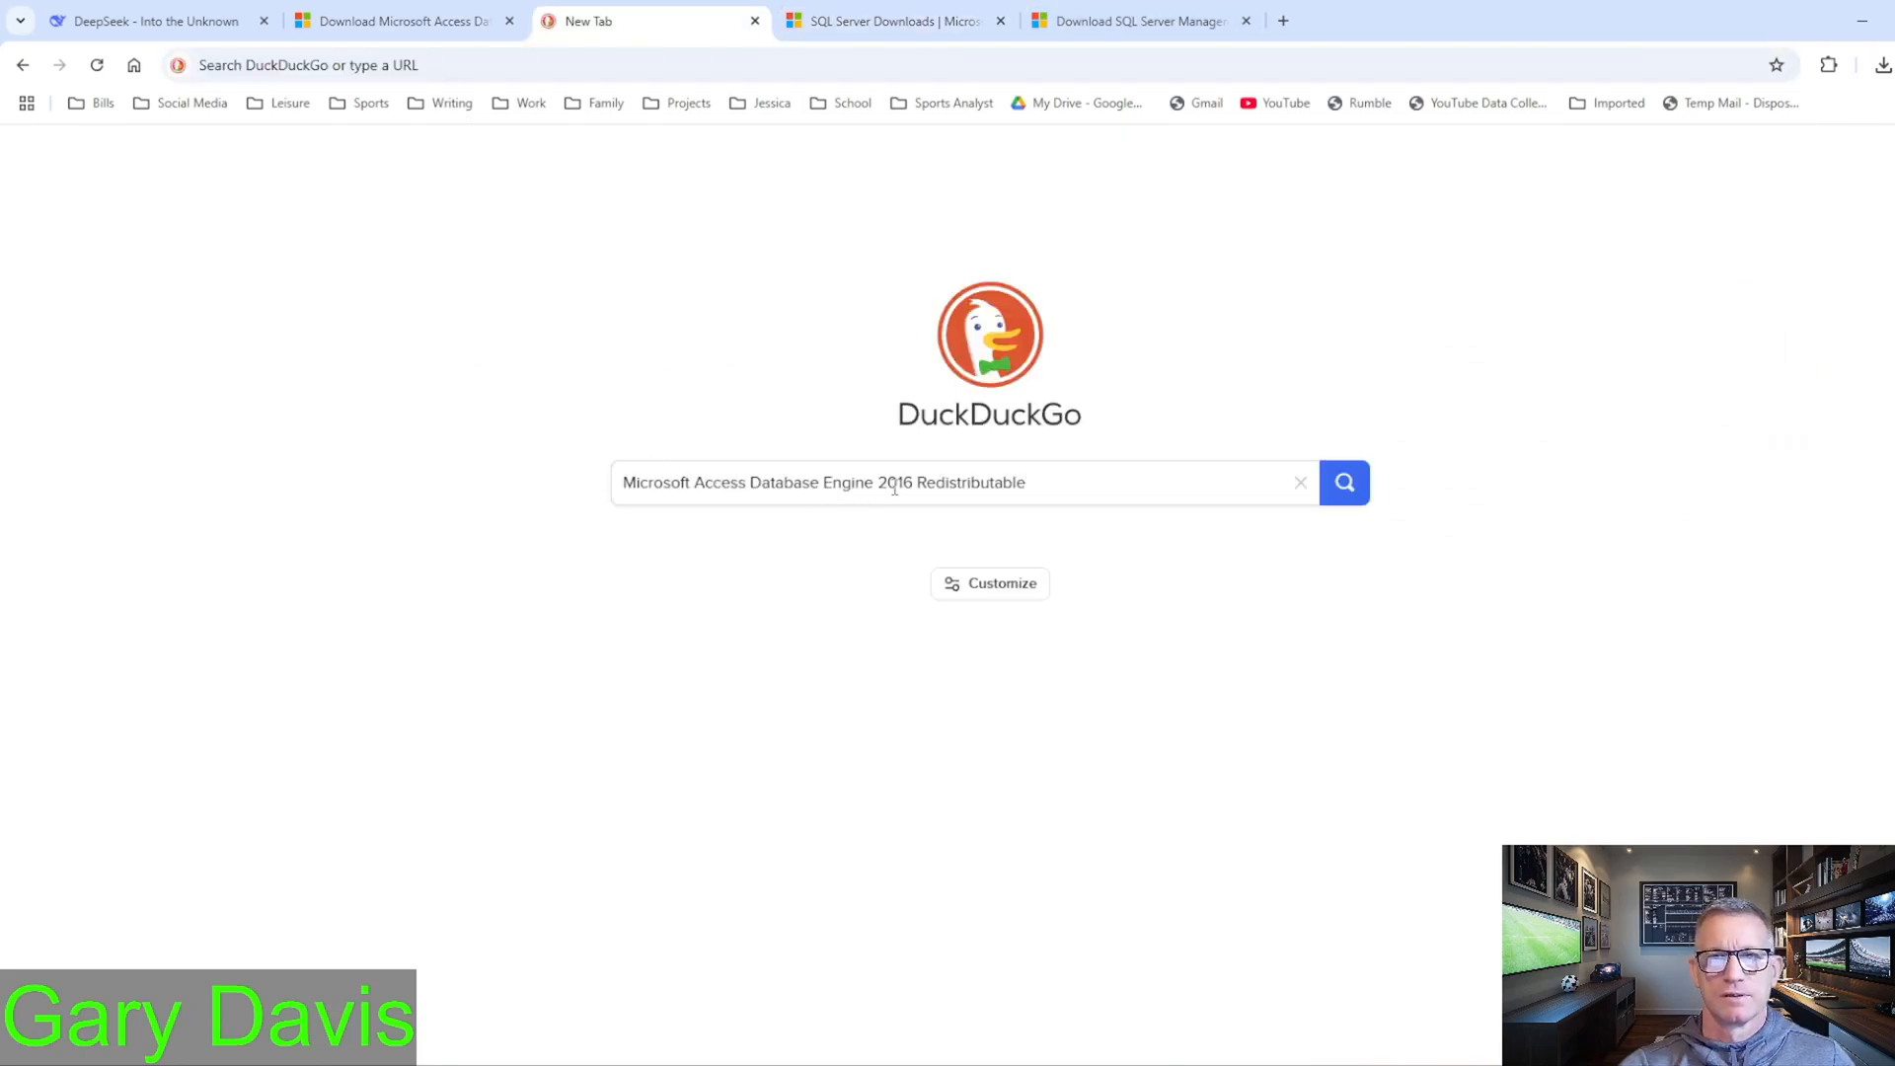
key(BackSpace)
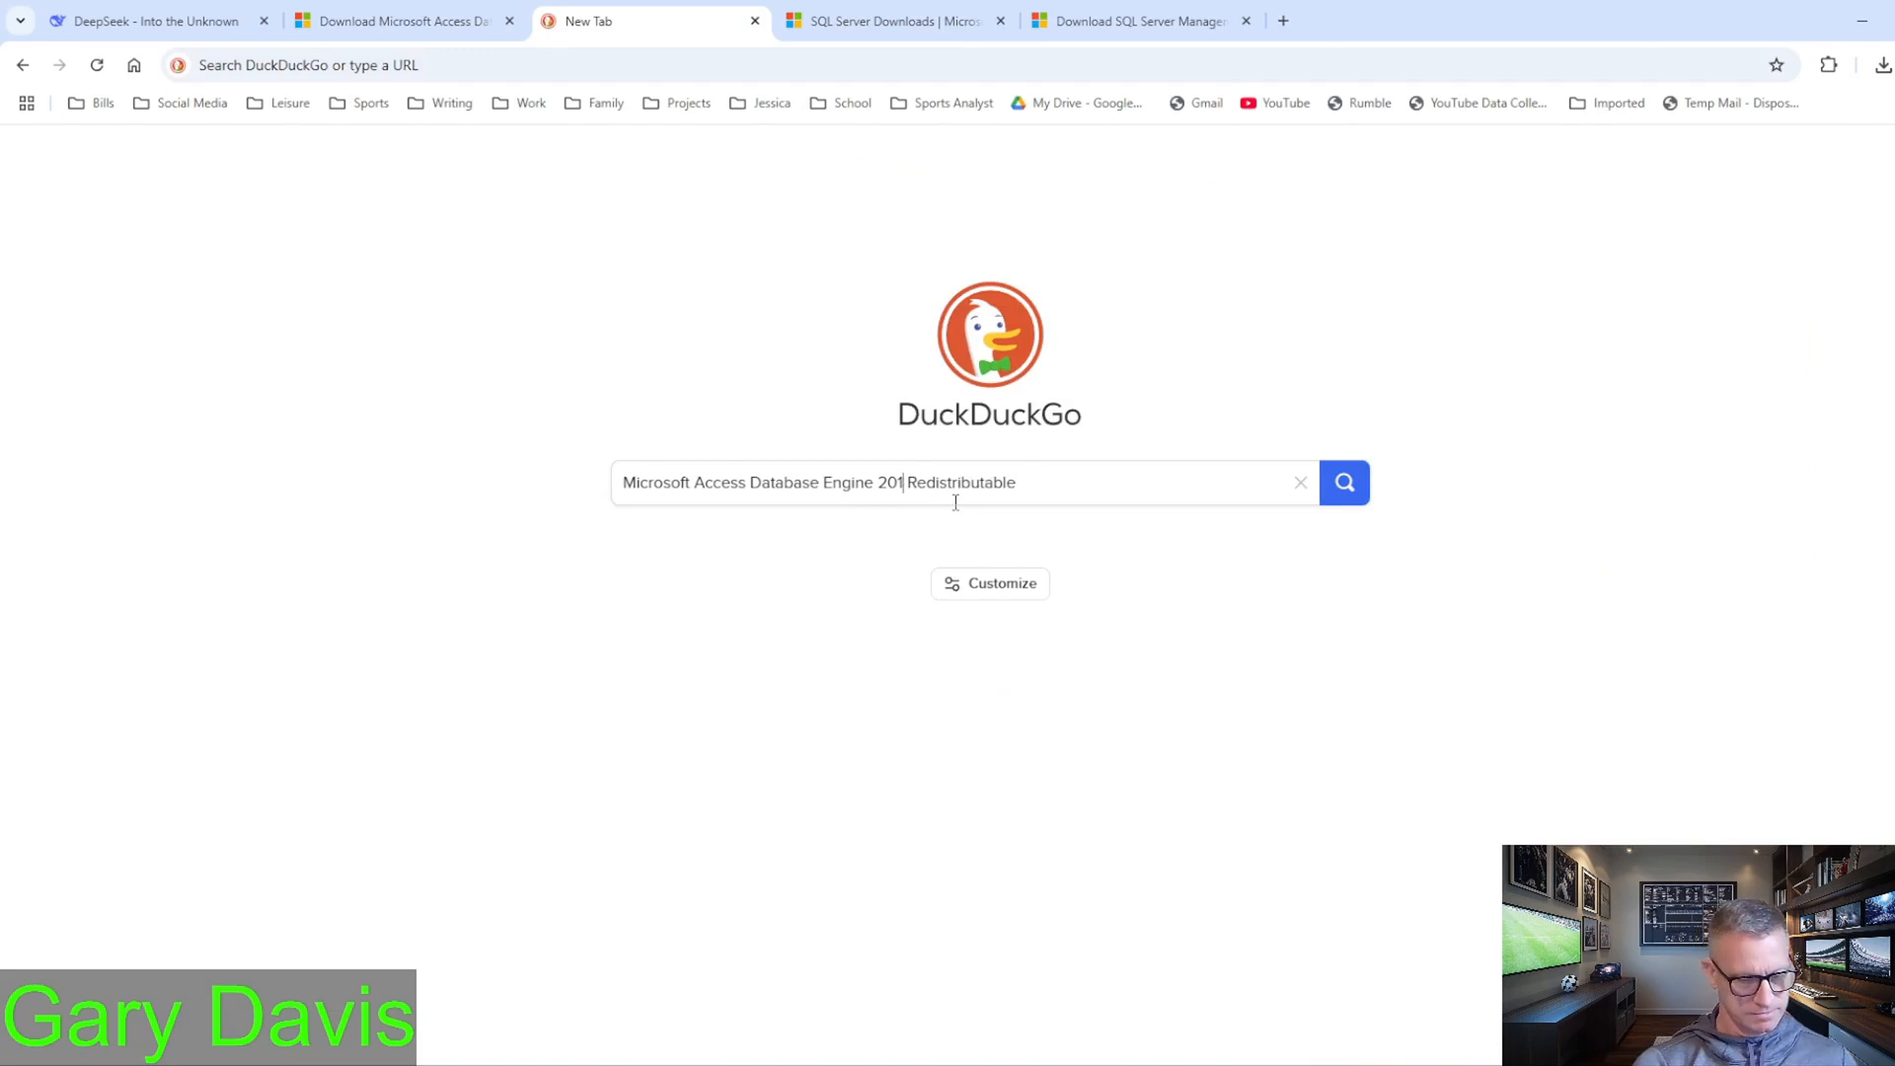
text(0)
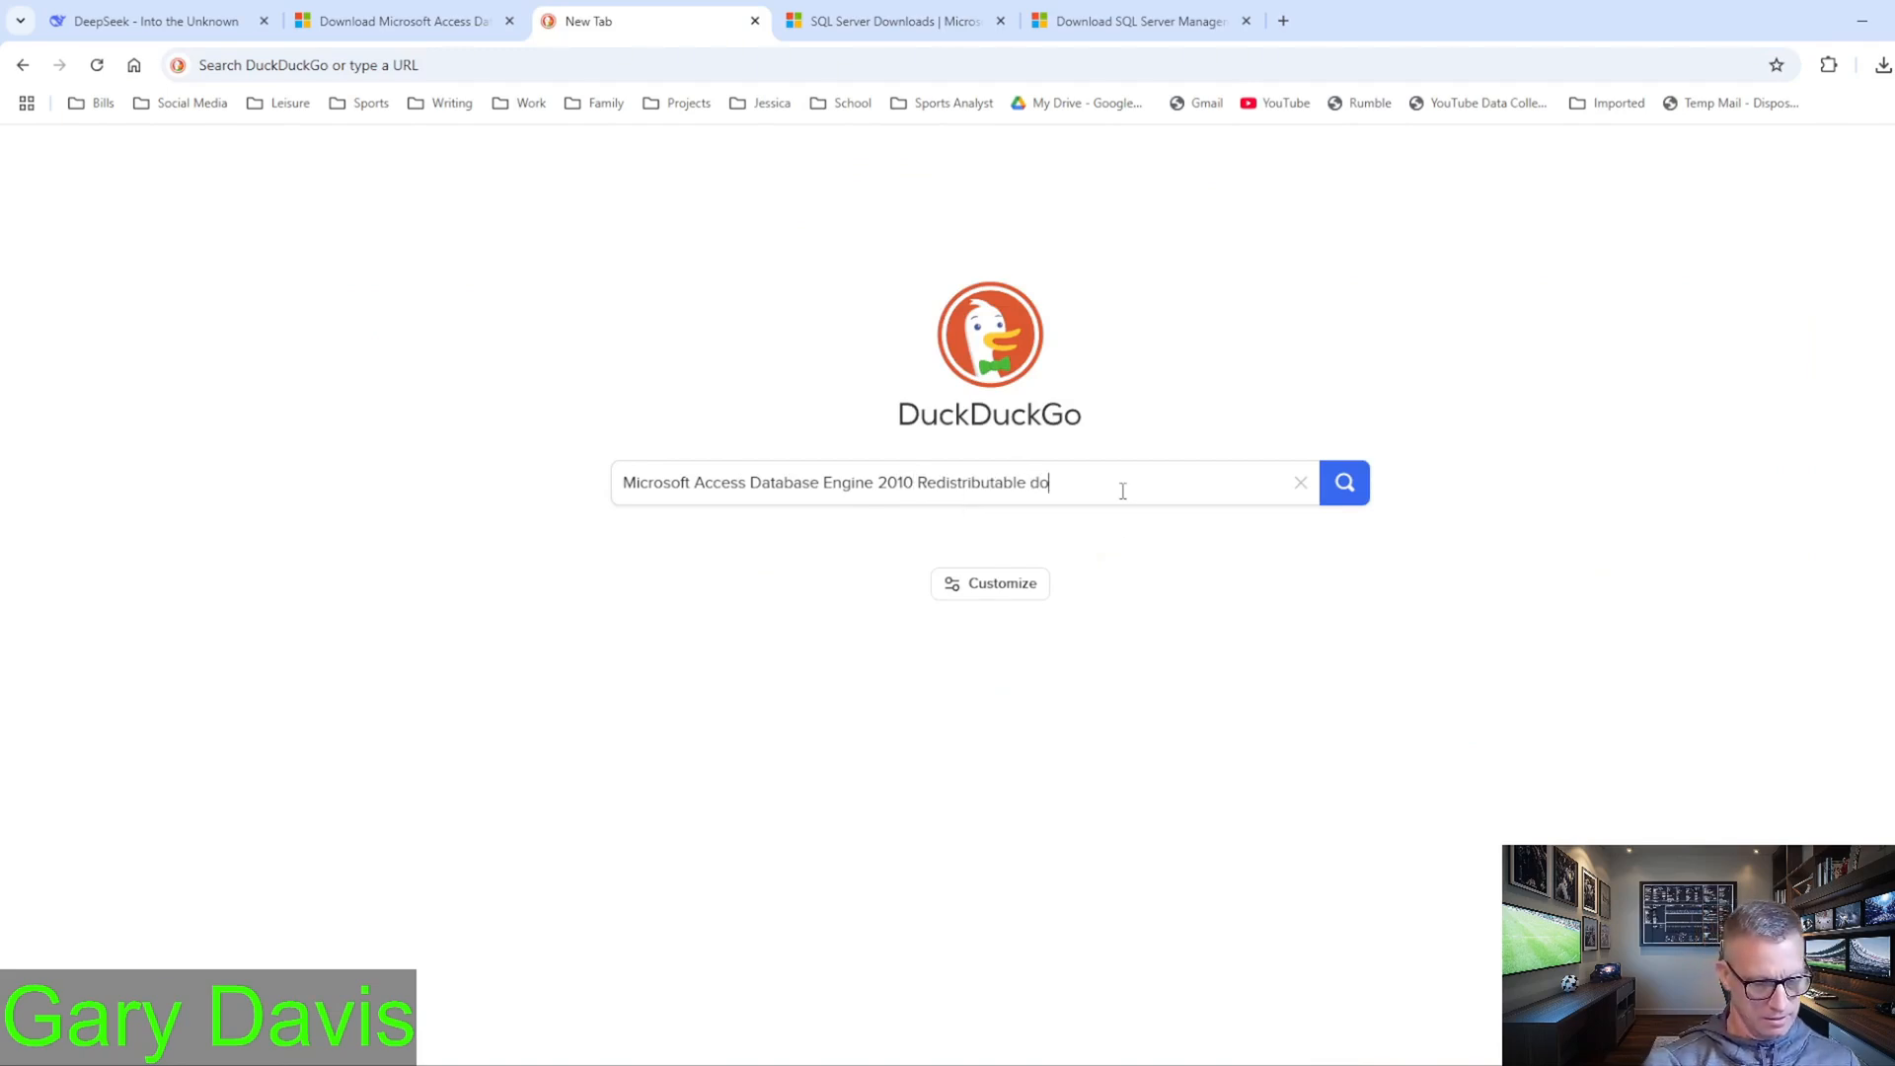
text( downloa)
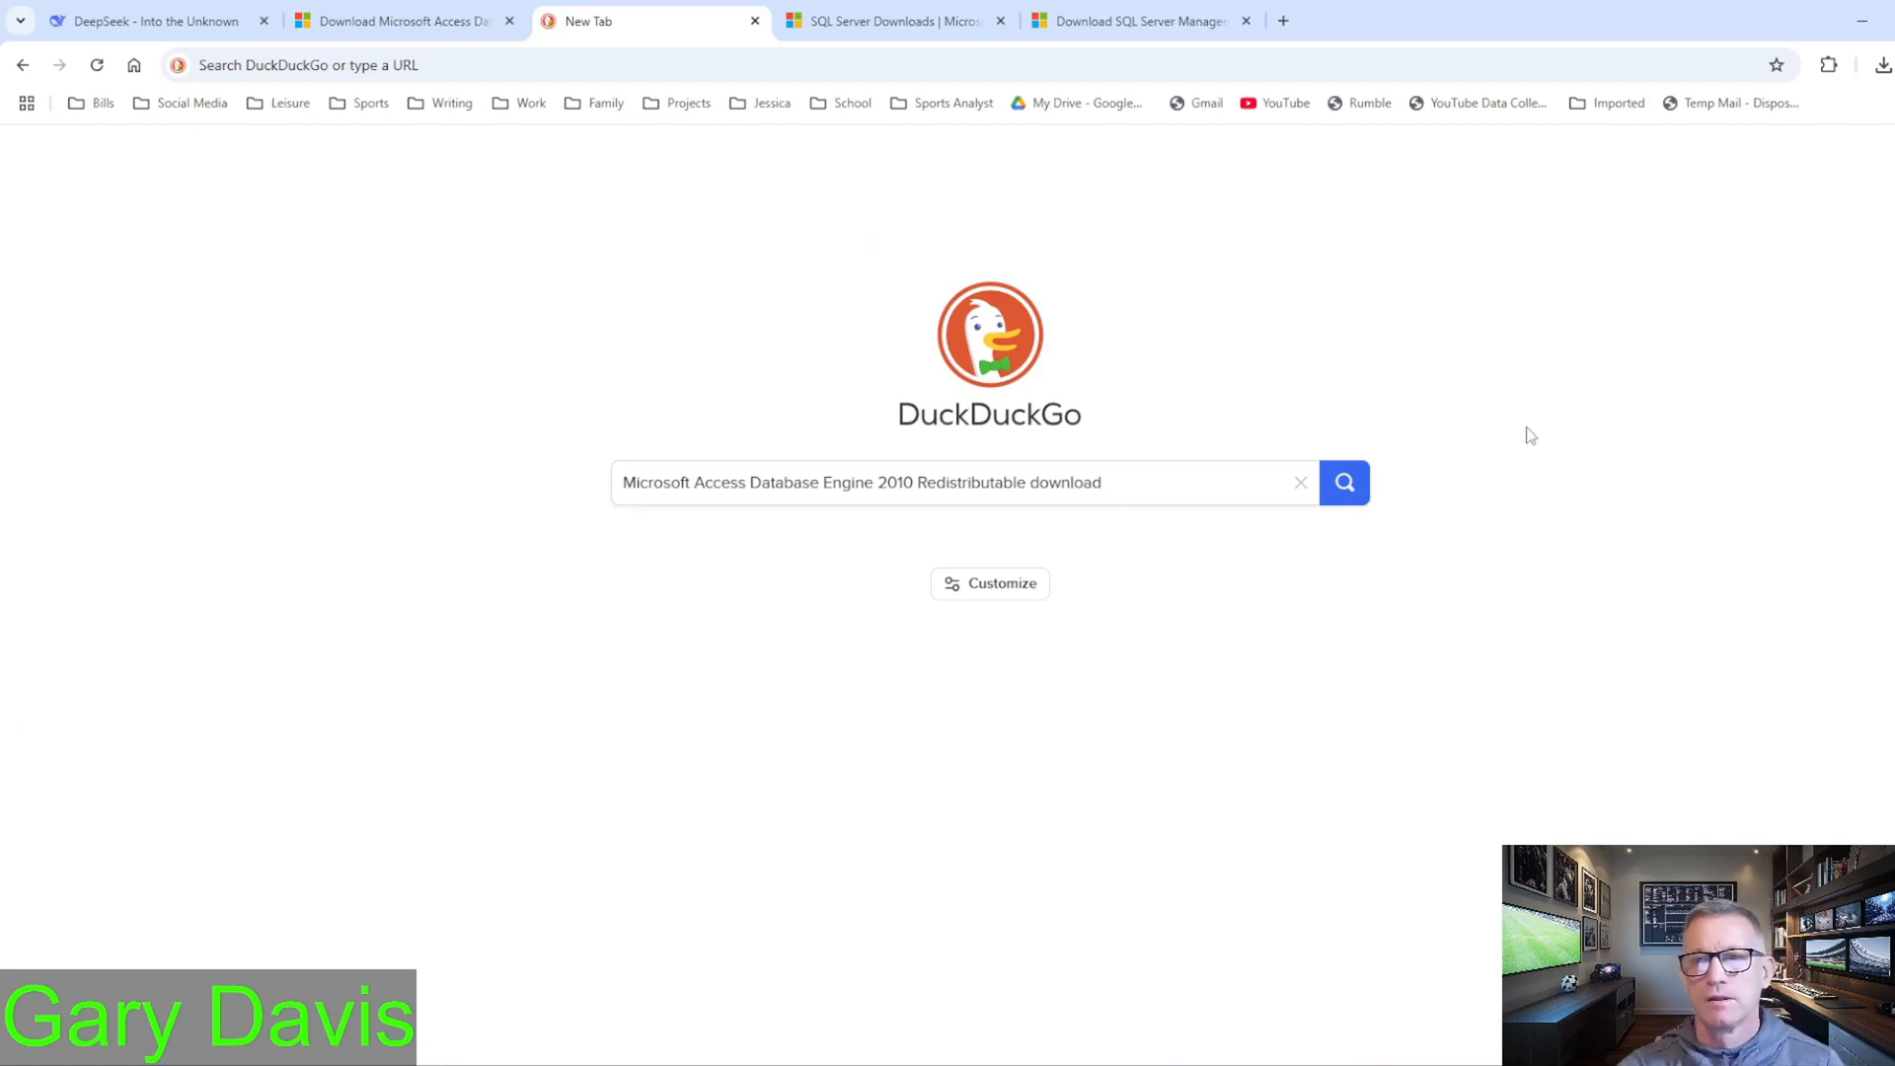
text(d)
click(1343, 484)
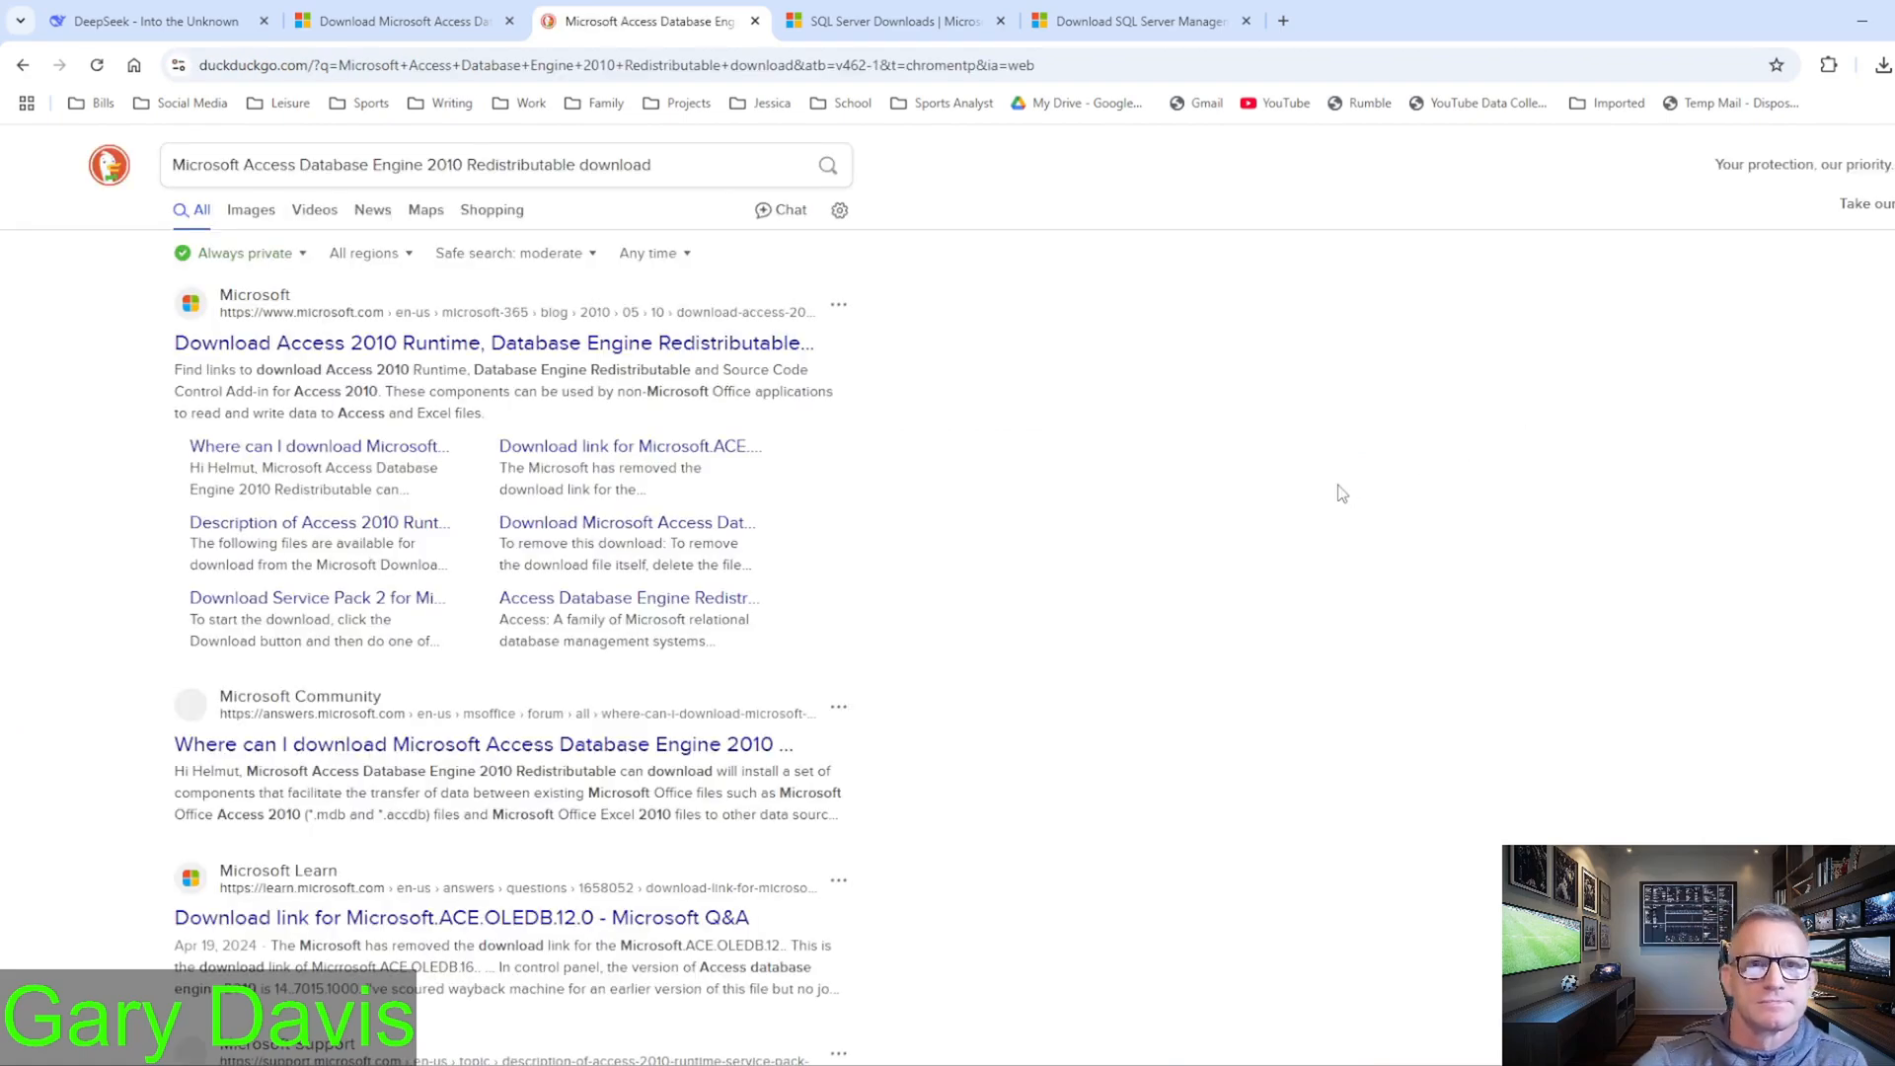
Step: Open the Microsoft Q&A result about the Microsoft.ACE.OLEDB.12.0 download link and download both the 32-bit and 64-bit AccessDatabaseEngine installers
scroll(477, 770, down, 4)
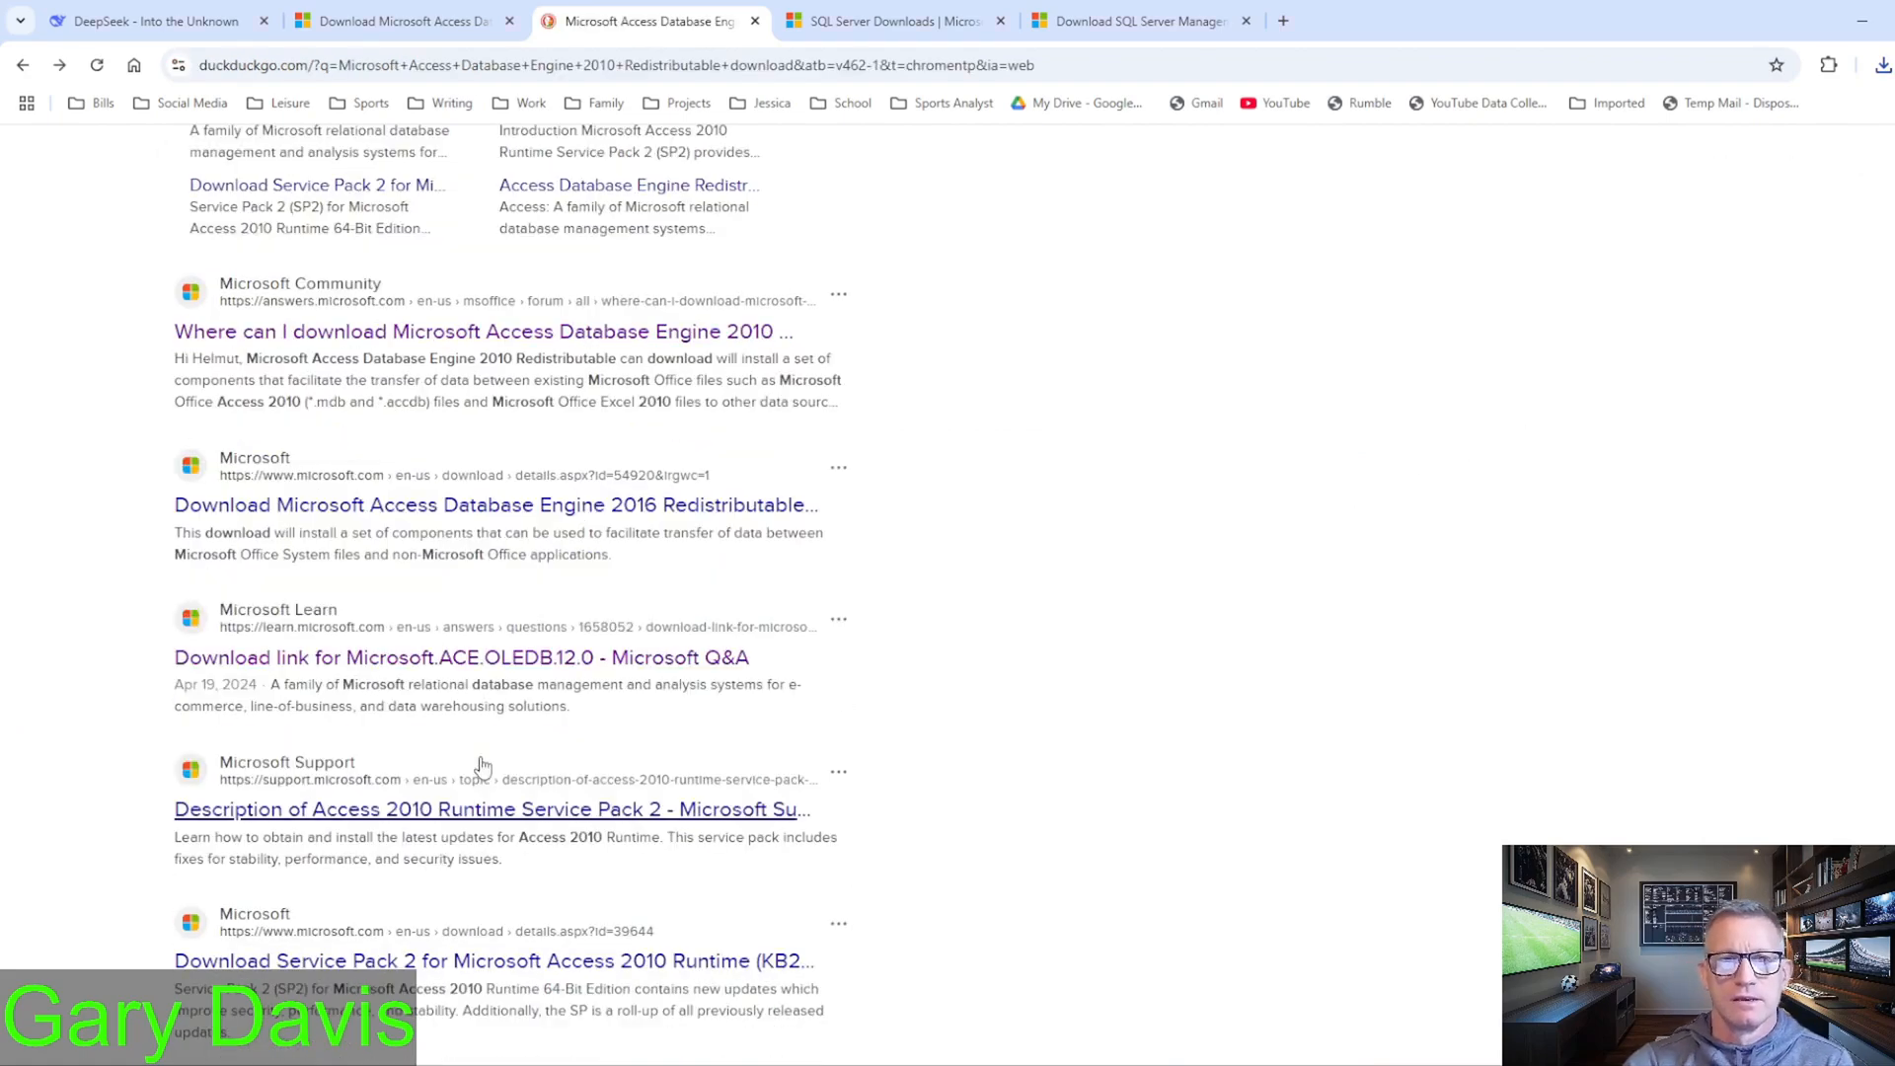
click(521, 658)
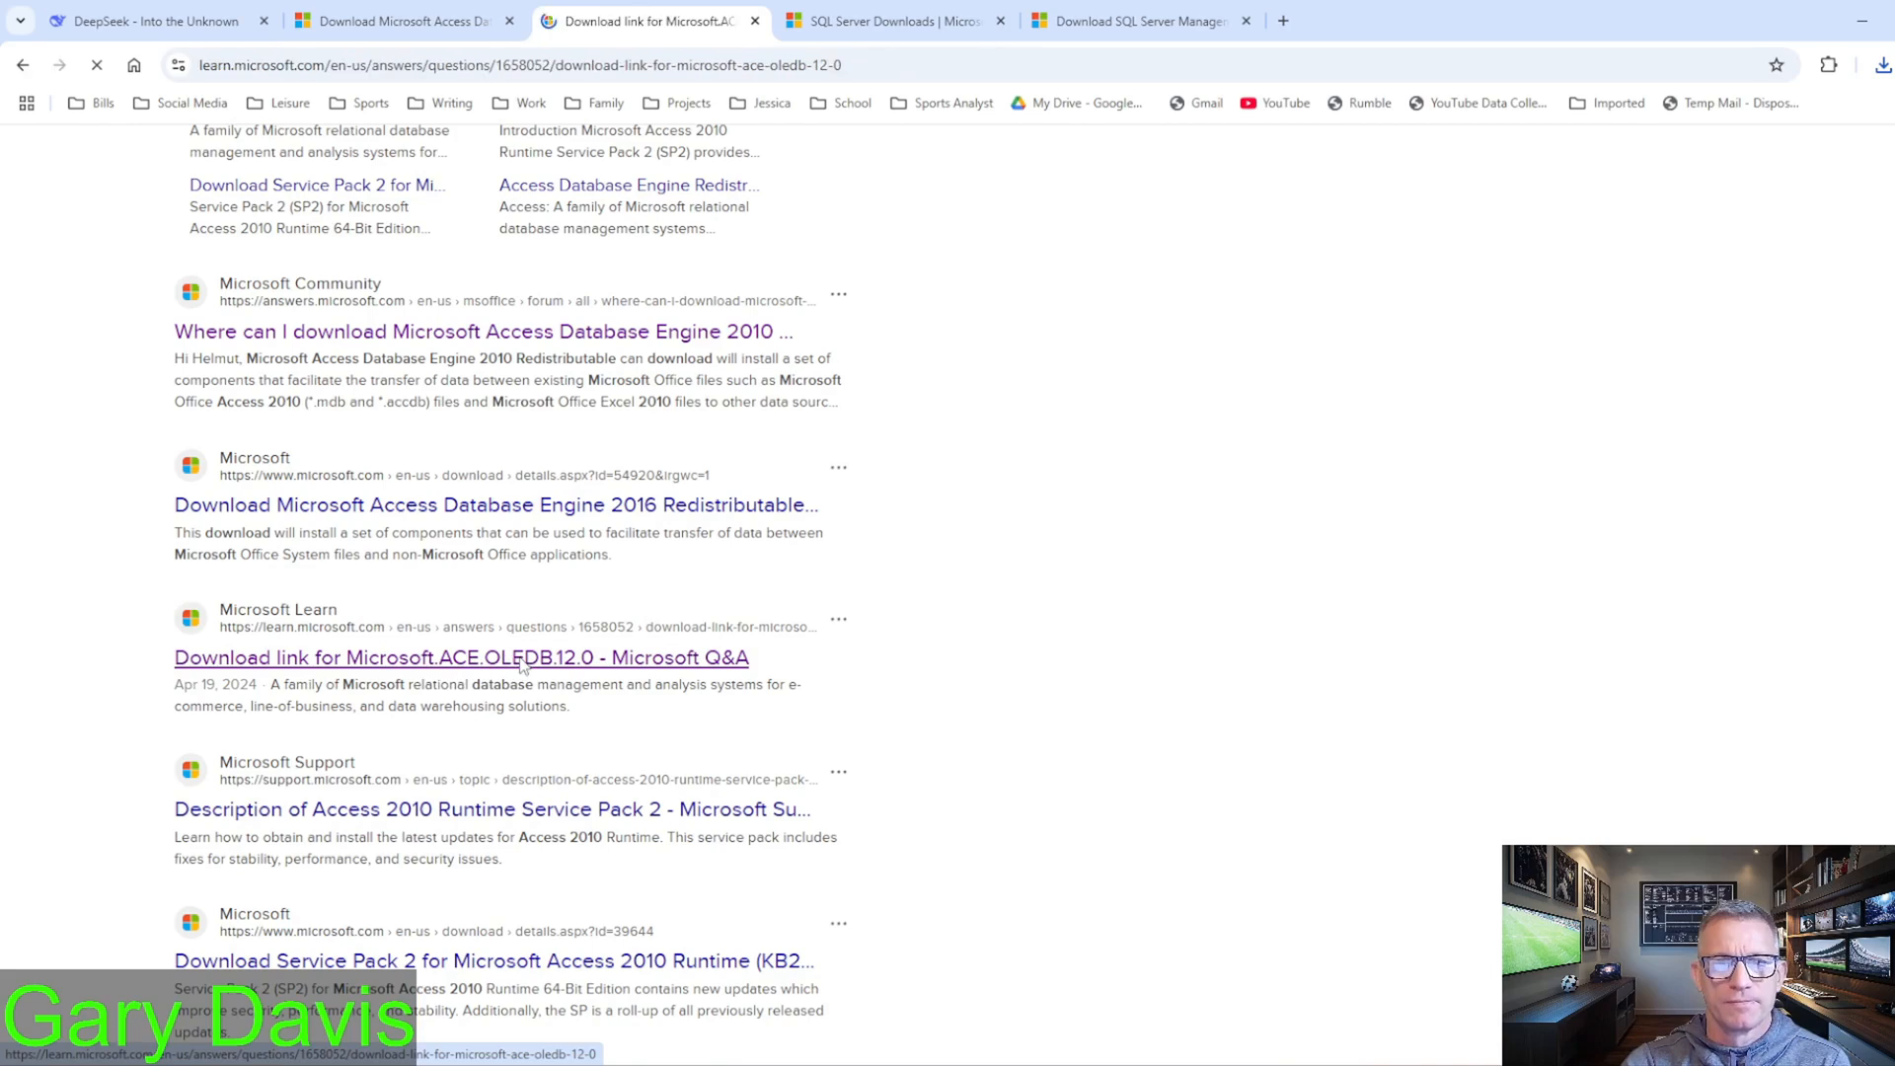
scroll(942, 637, down, 5)
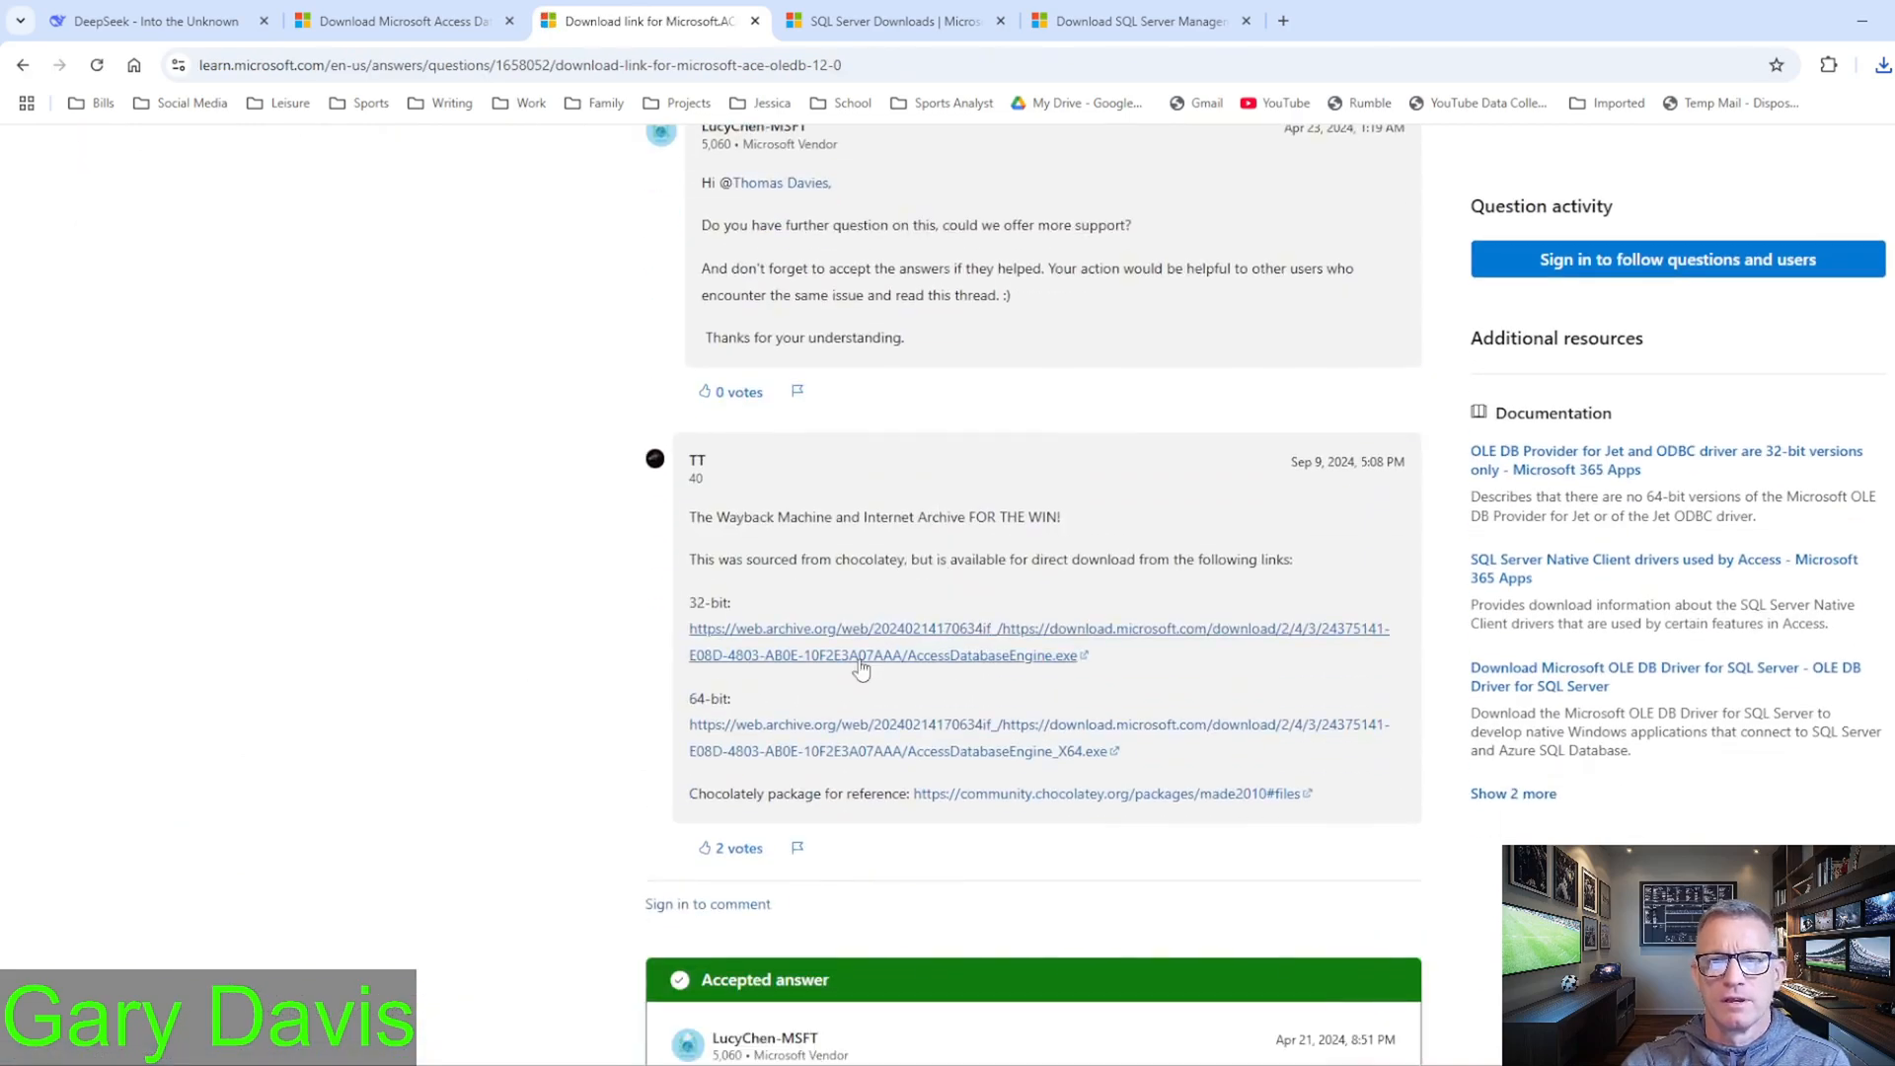
click(943, 641)
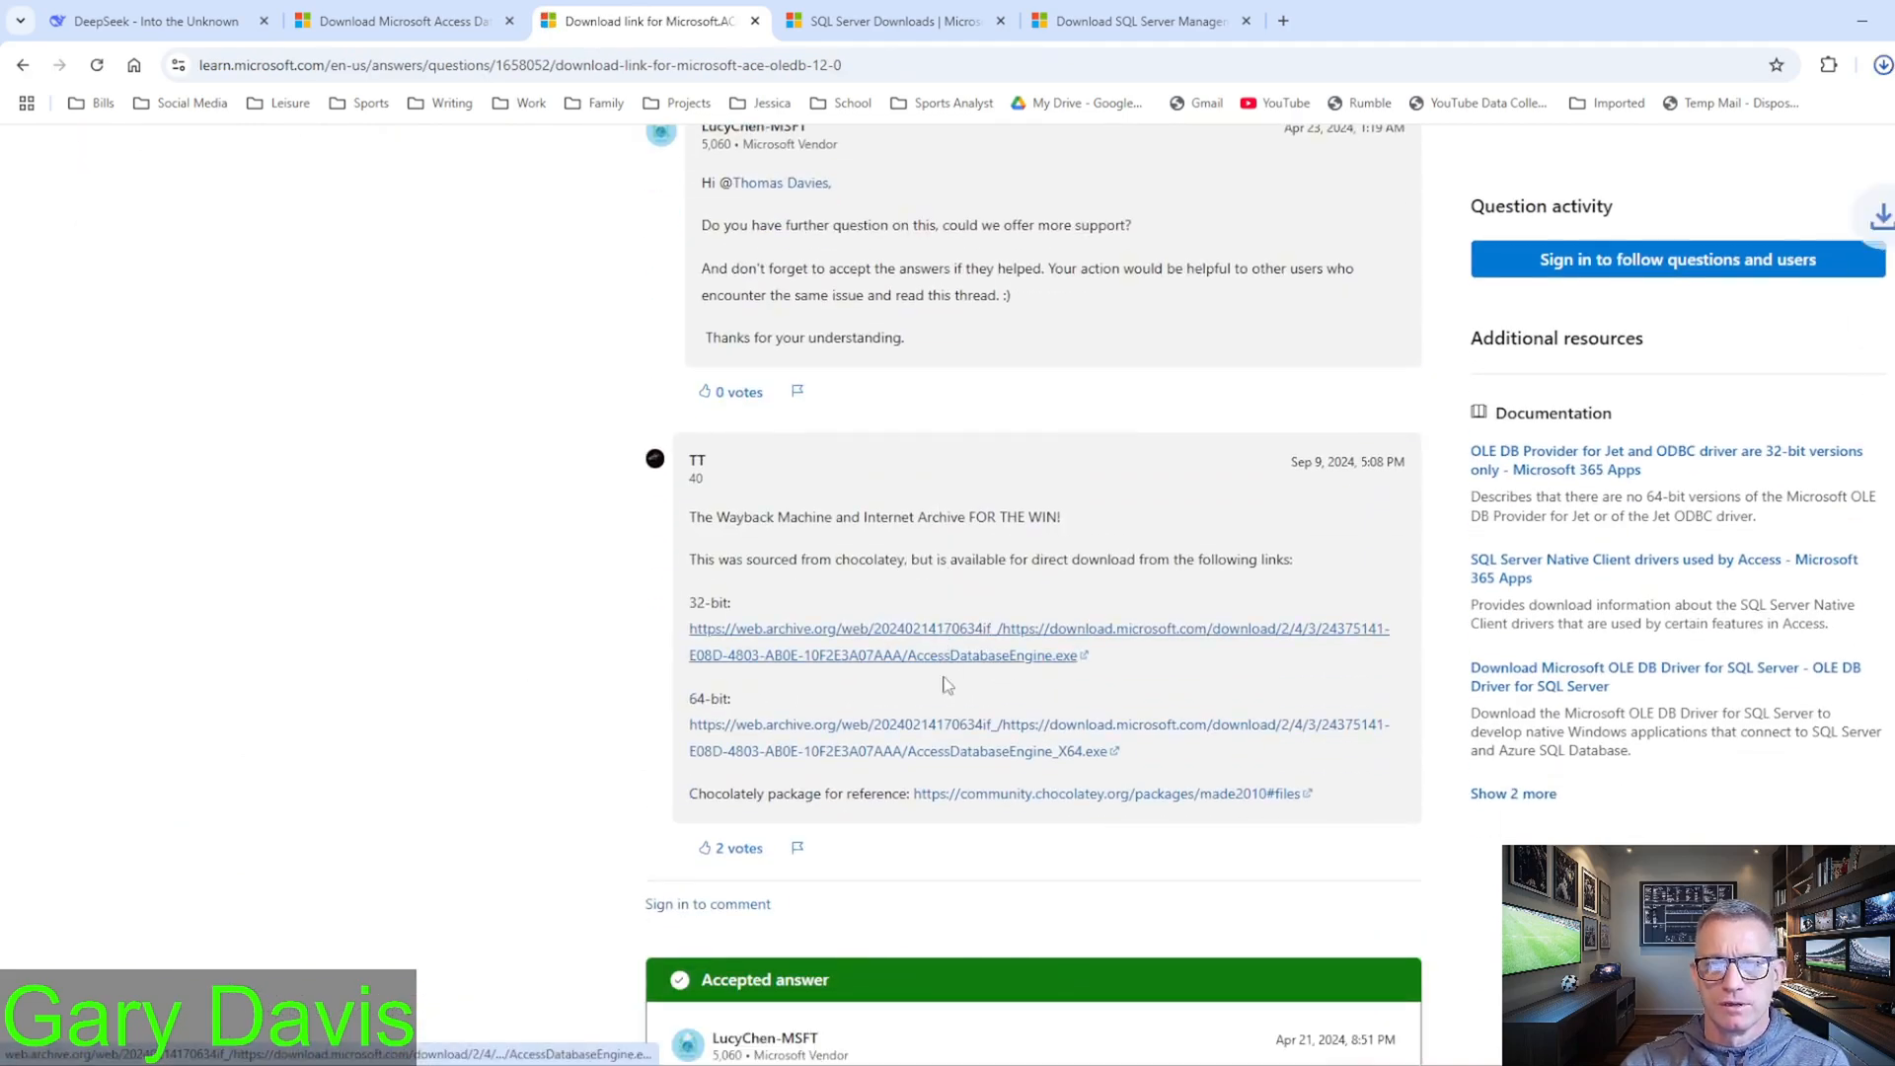
click(956, 732)
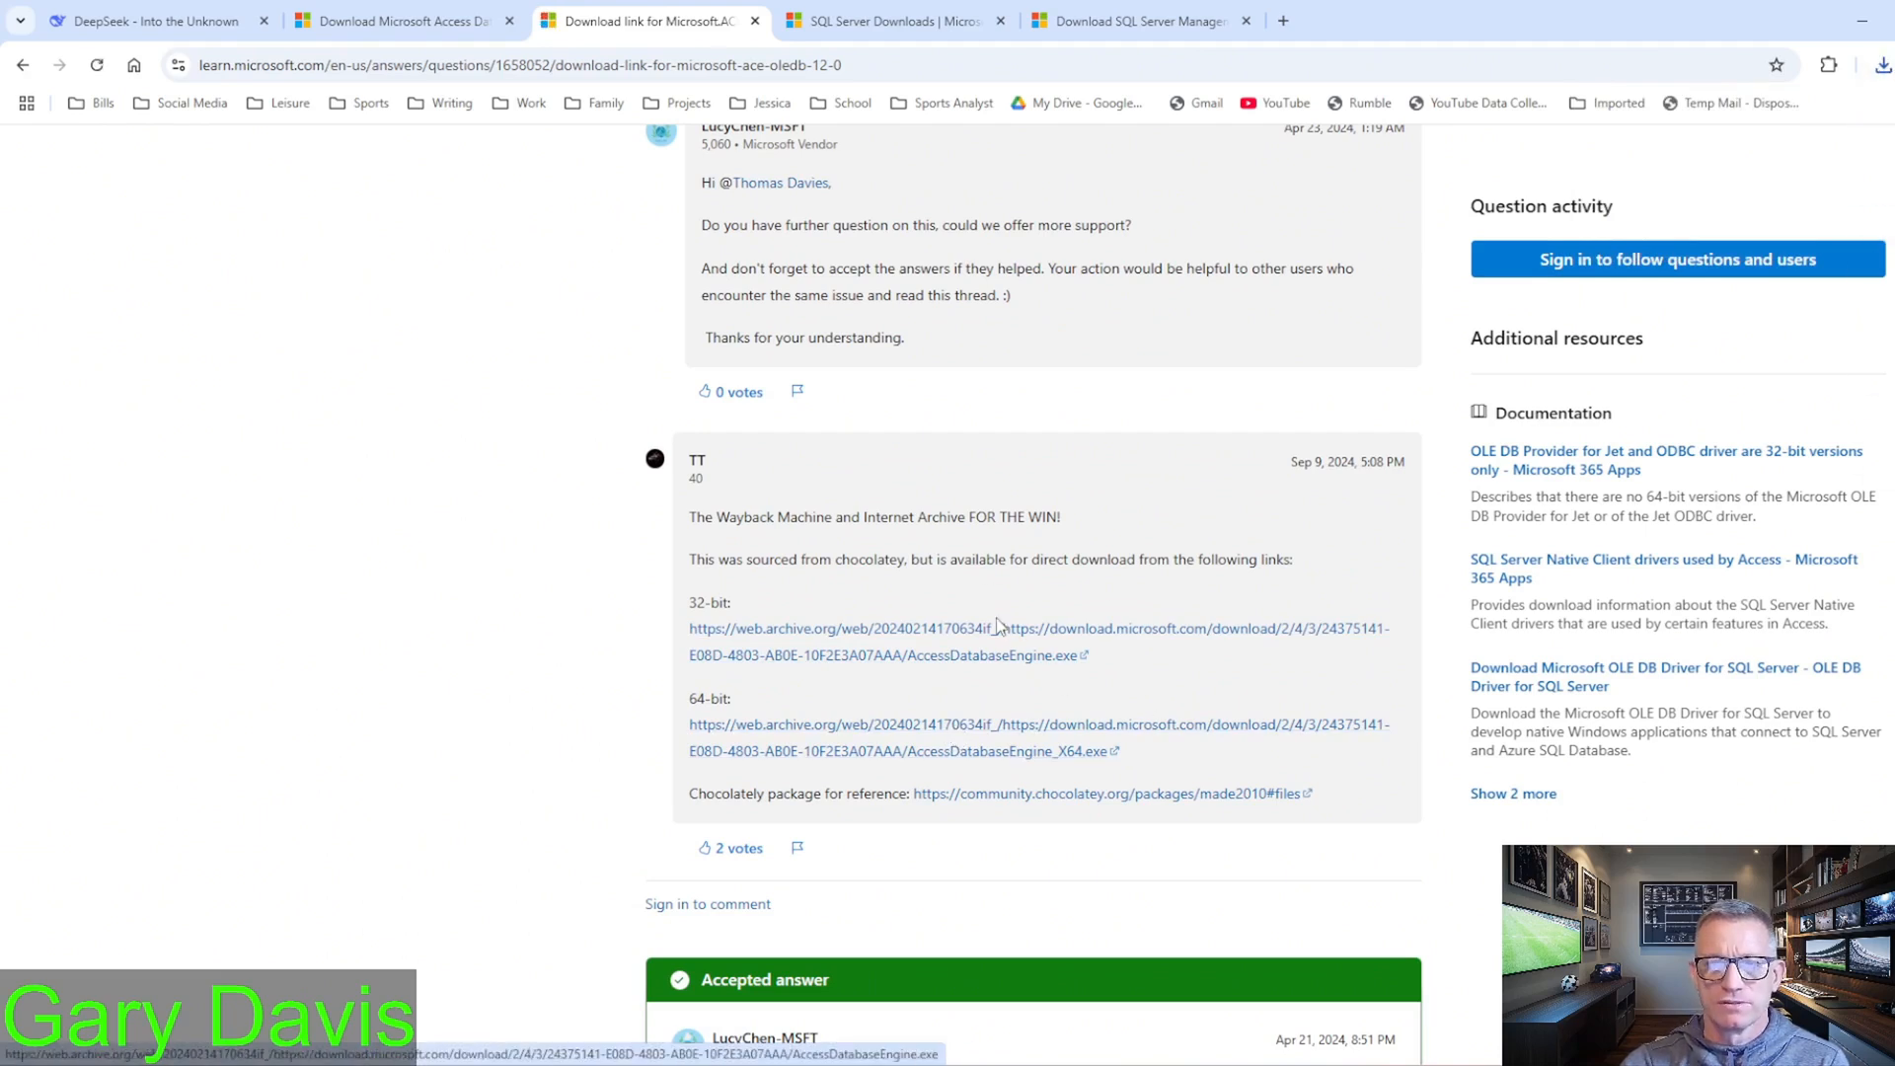
Step: Check the two AccessDatabaseEngine installers in the Downloads\Test folder in File Explorer, then return to the browser
mouse_move(446, 1064)
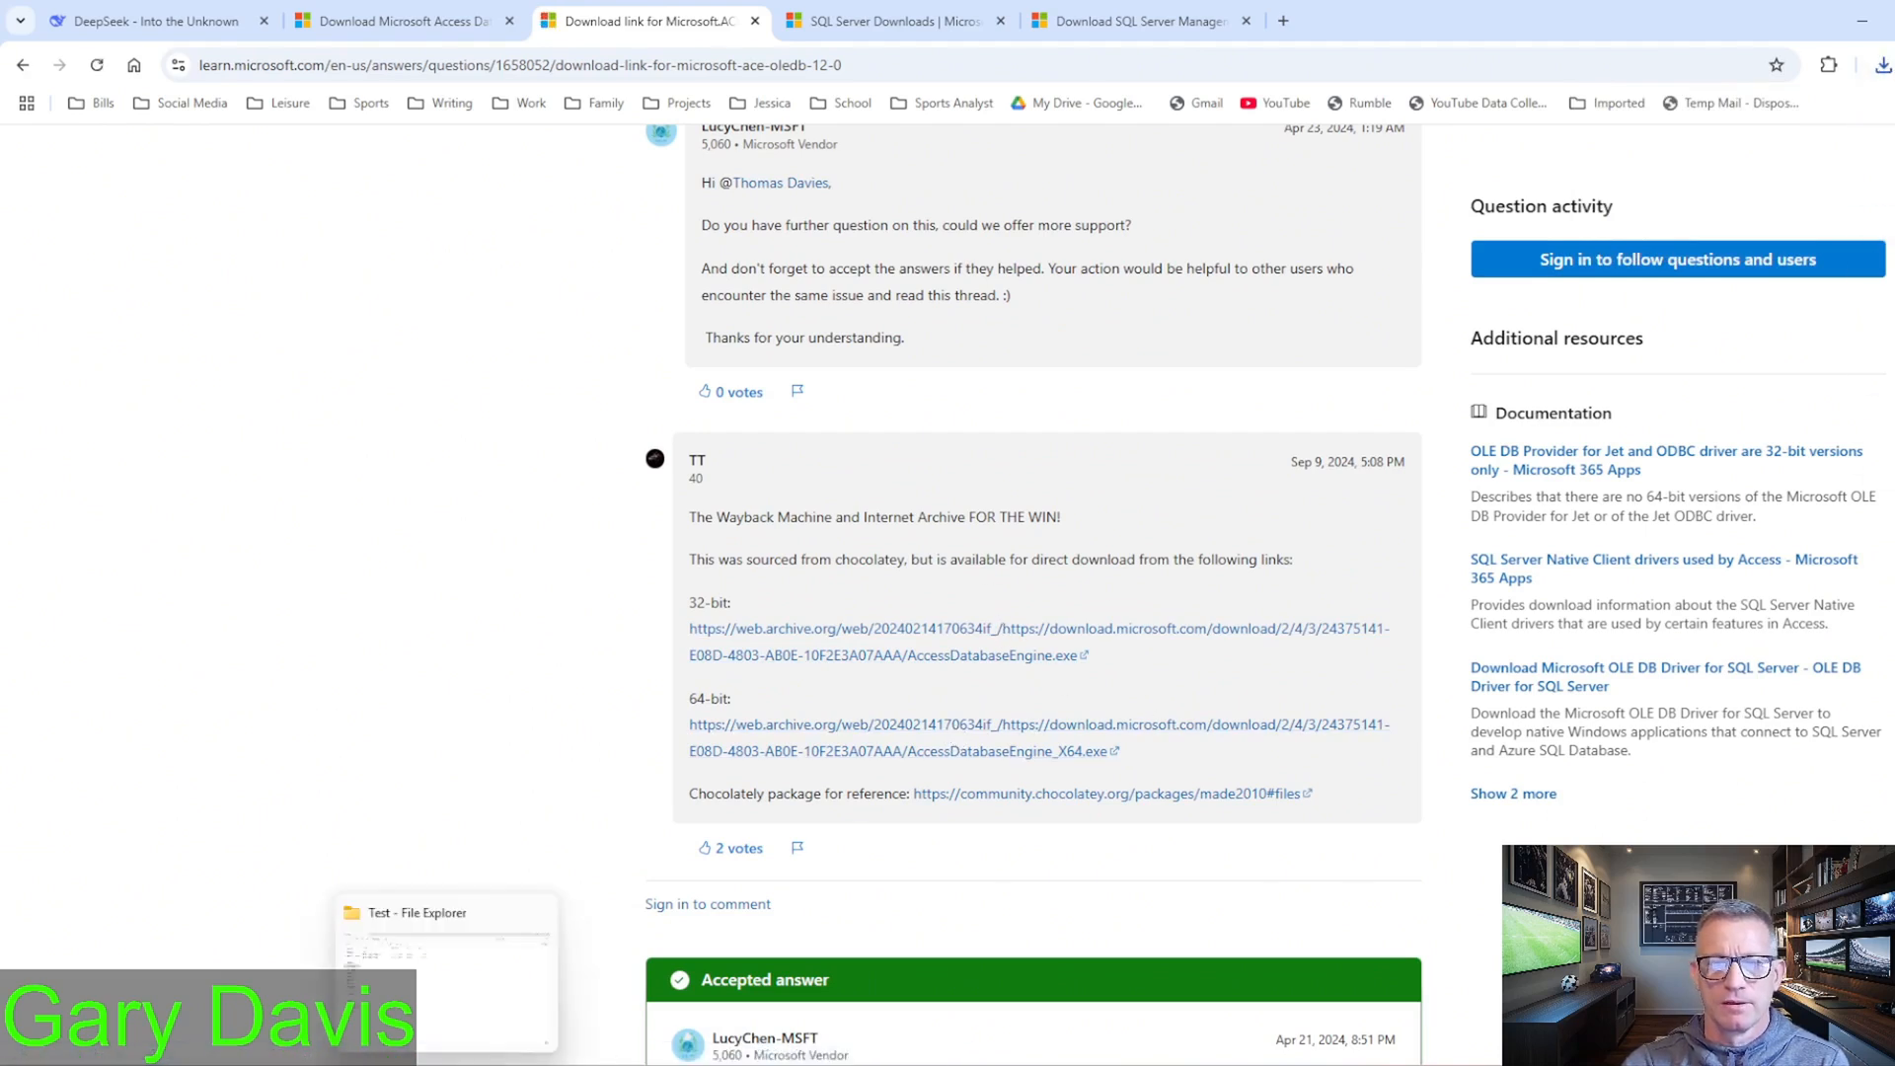
click(446, 1064)
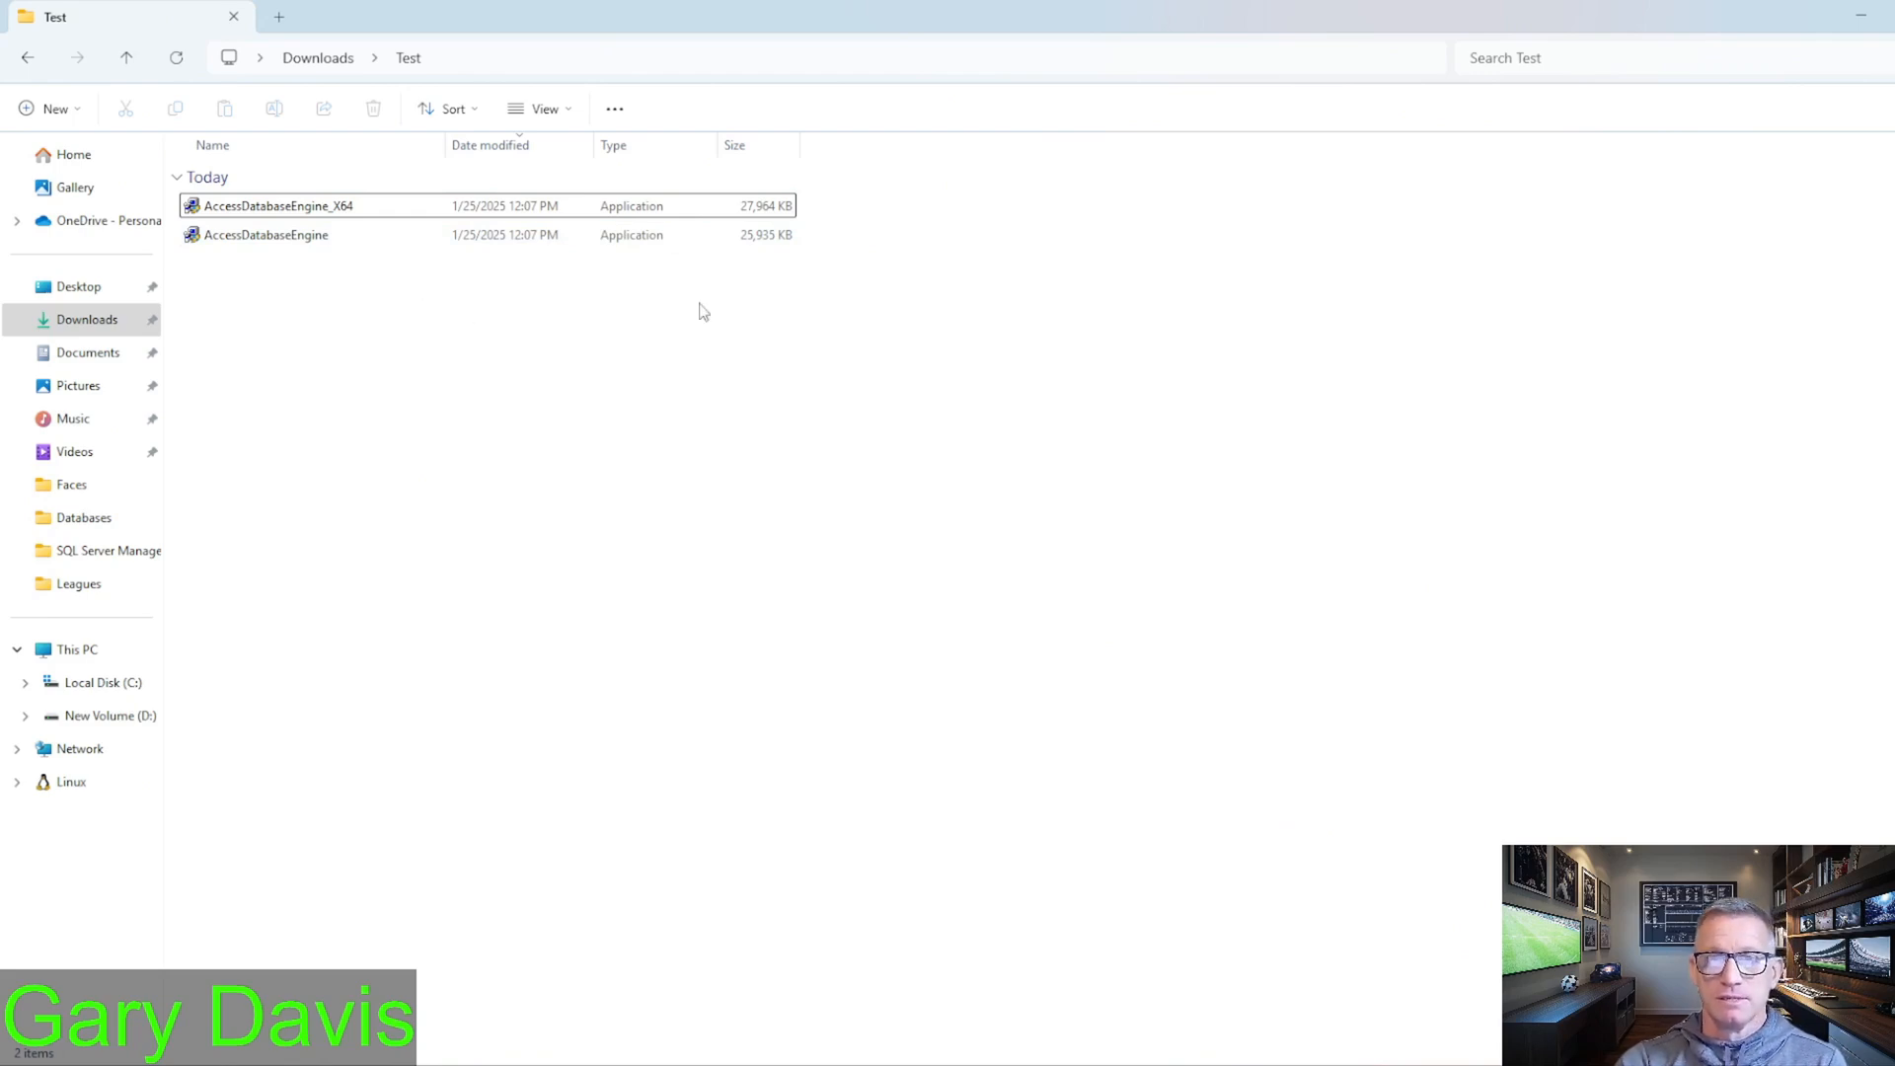
click(1859, 20)
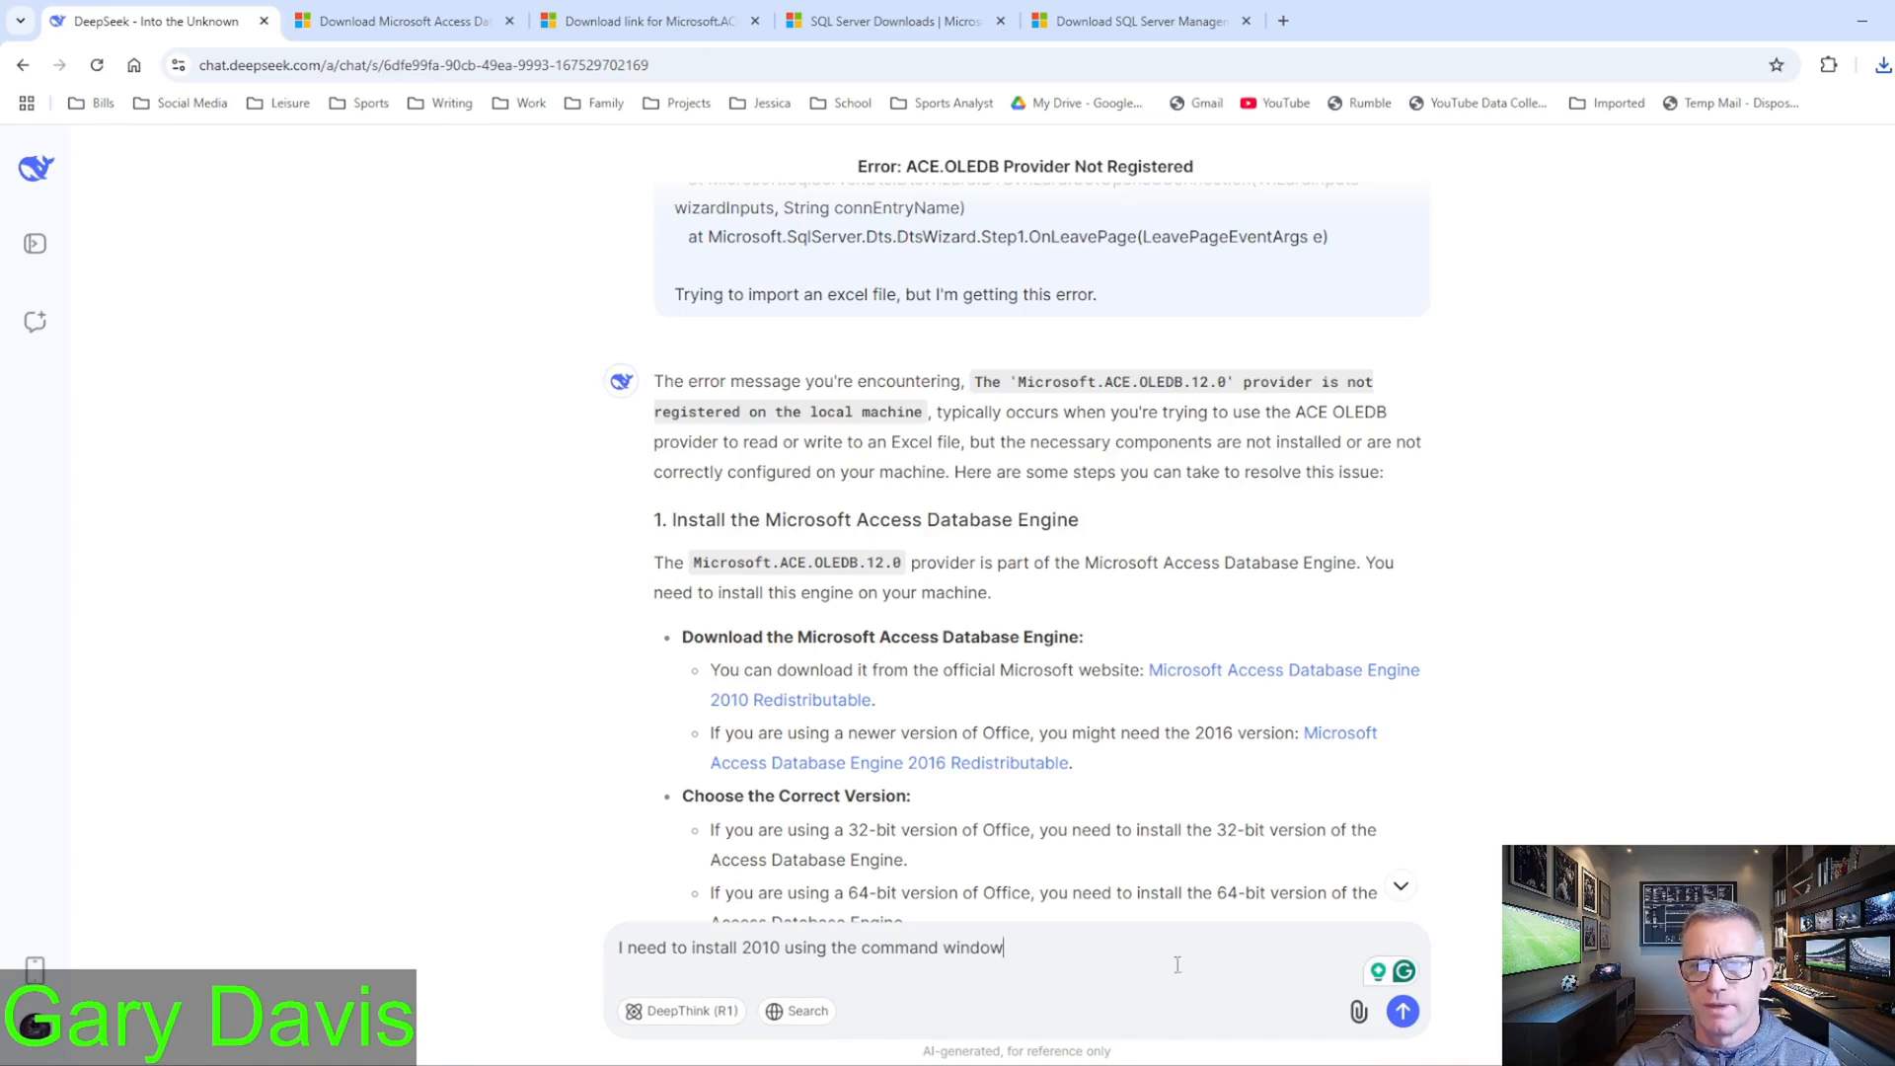
Step: Ask DeepSeek "I need to install 2010 using the command window, please tell me how" and review the installation commands
text(, please tell me how)
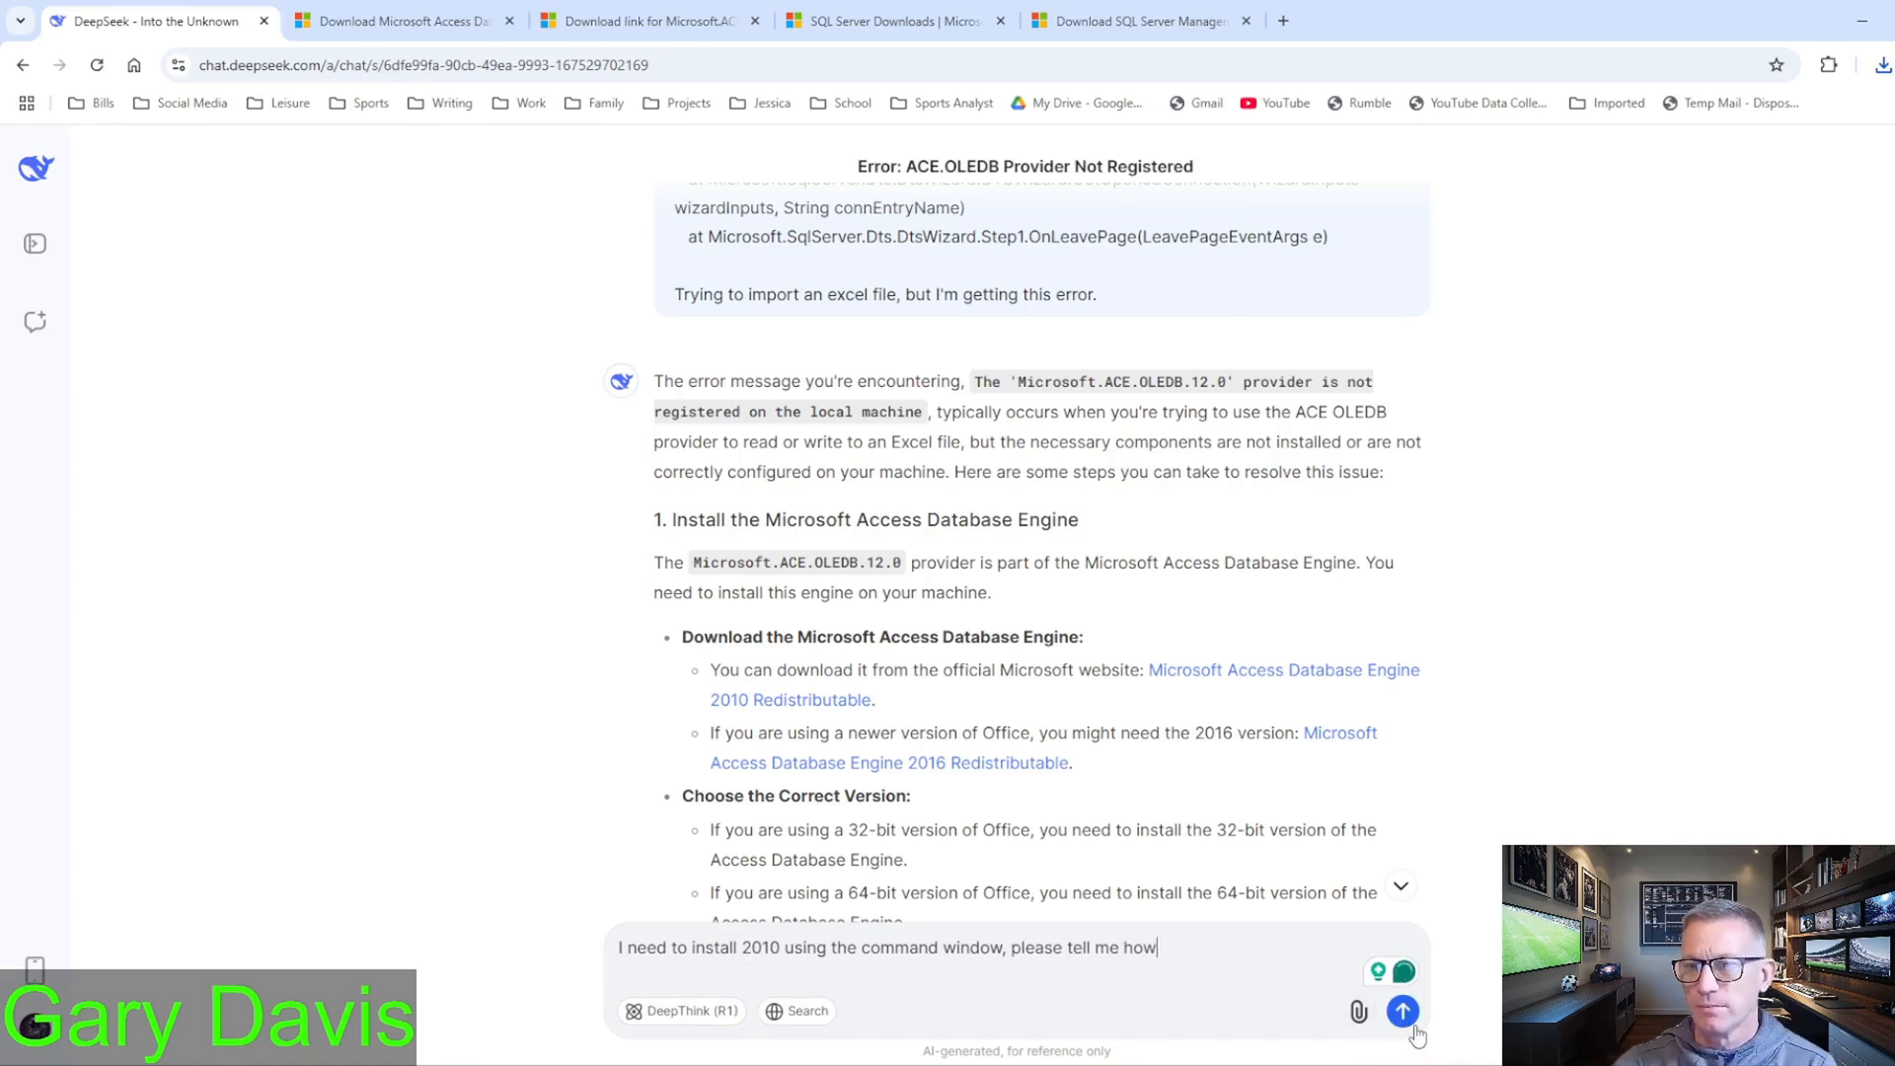
click(1406, 1017)
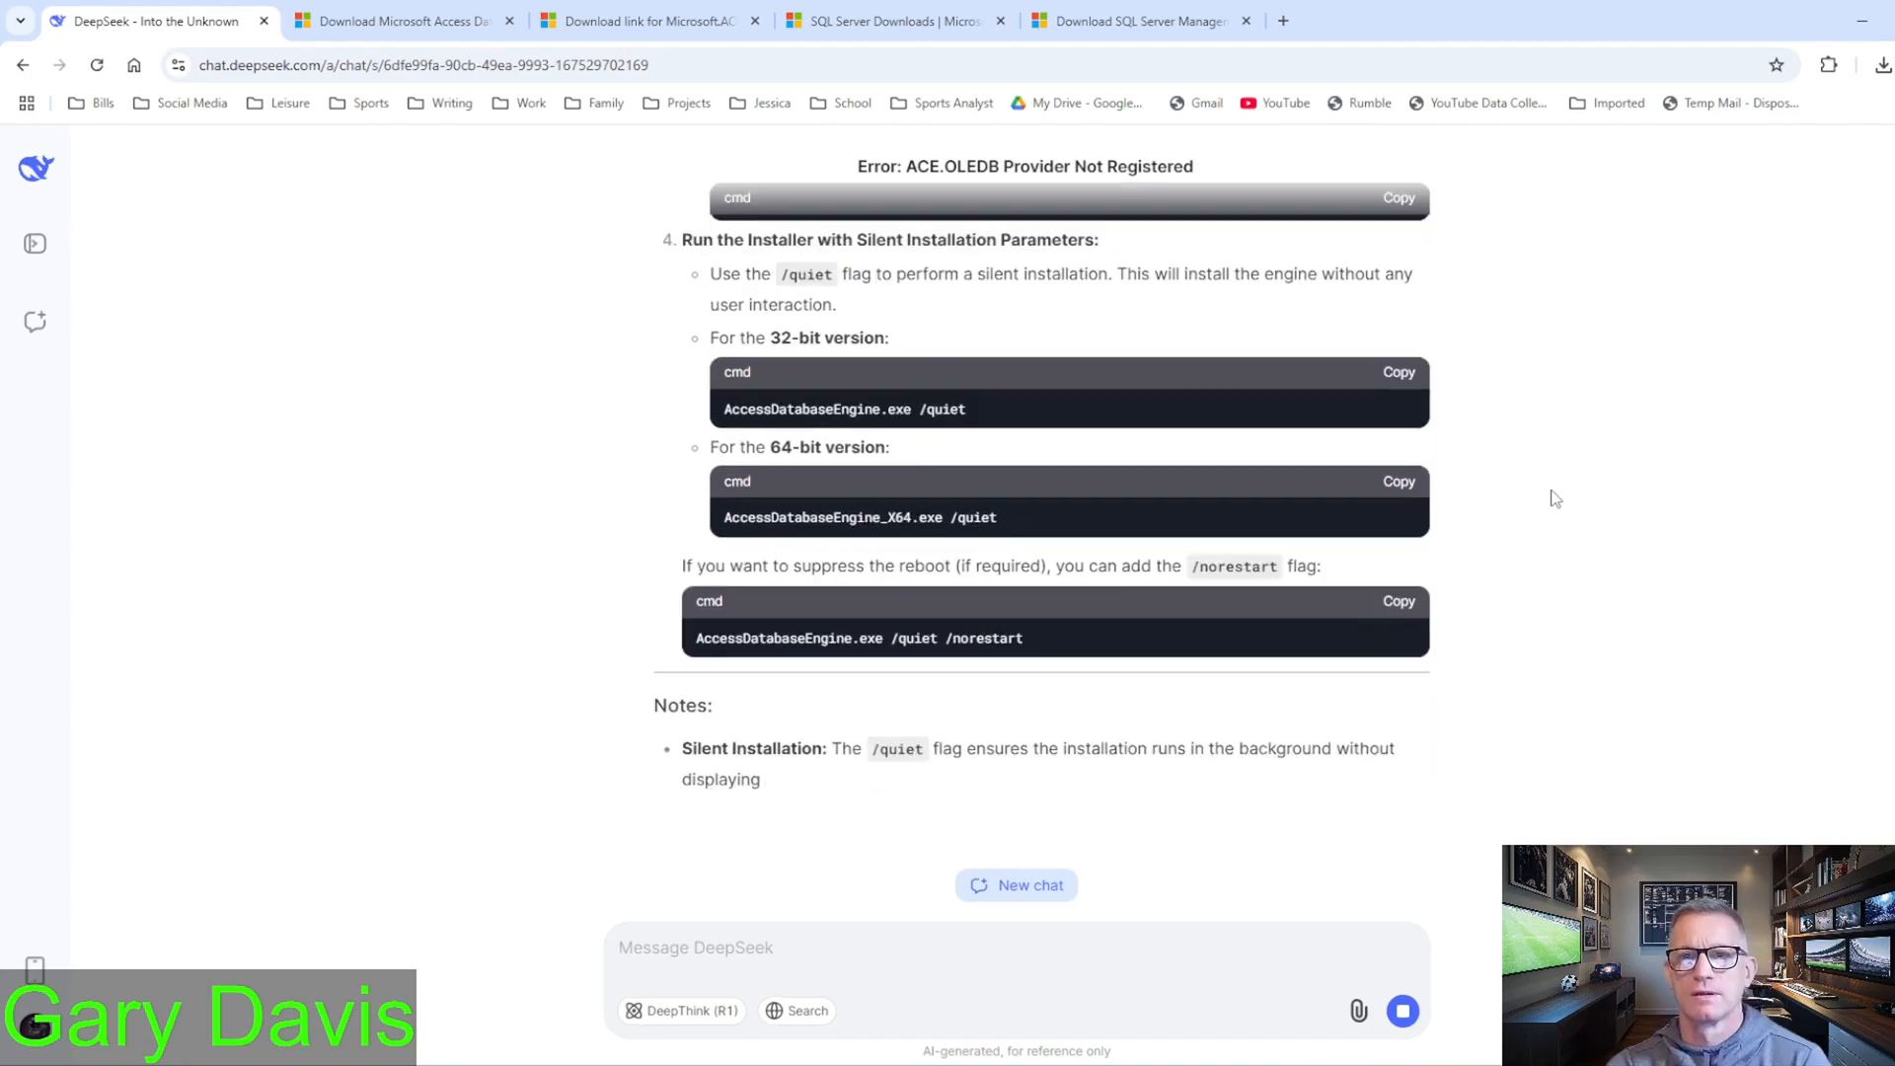
scroll(1557, 508, up, 2)
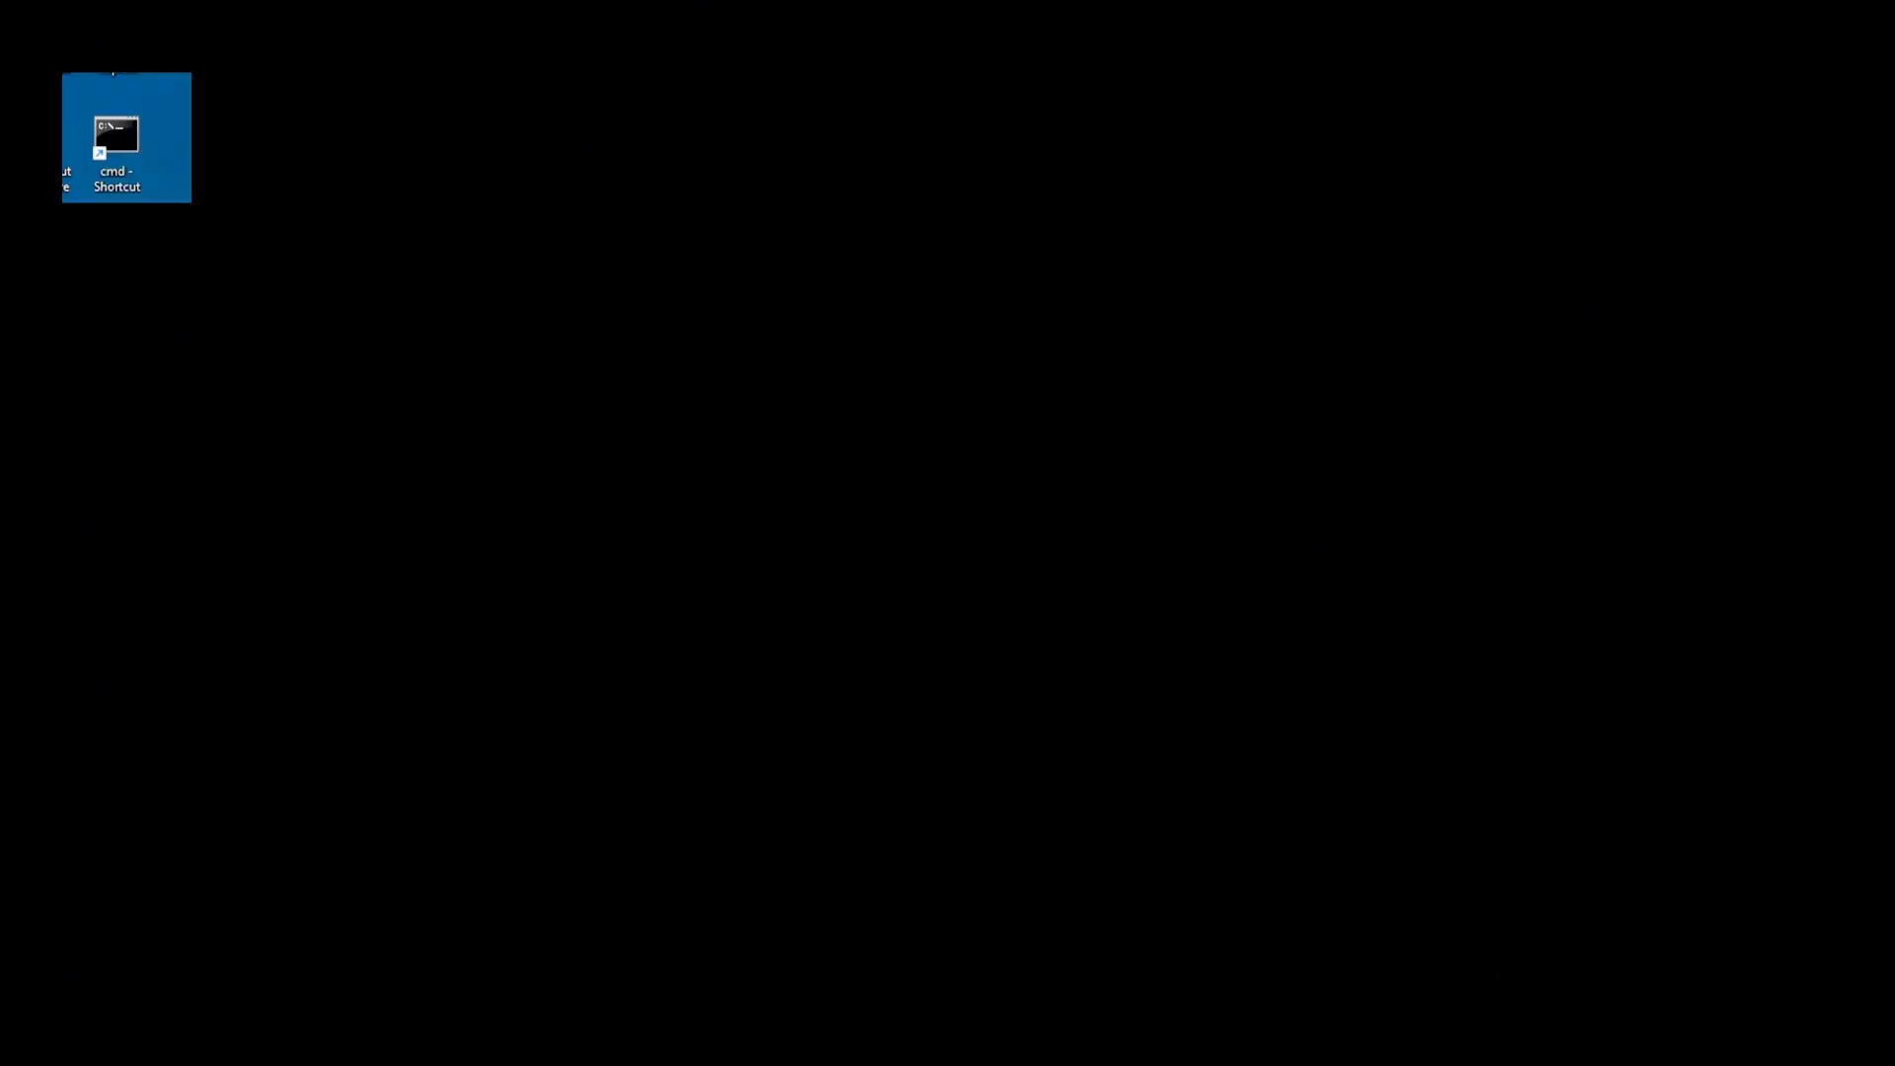
Step: Open the Command Prompt as administrator and change to the root directory with cd\
right_click(145, 131)
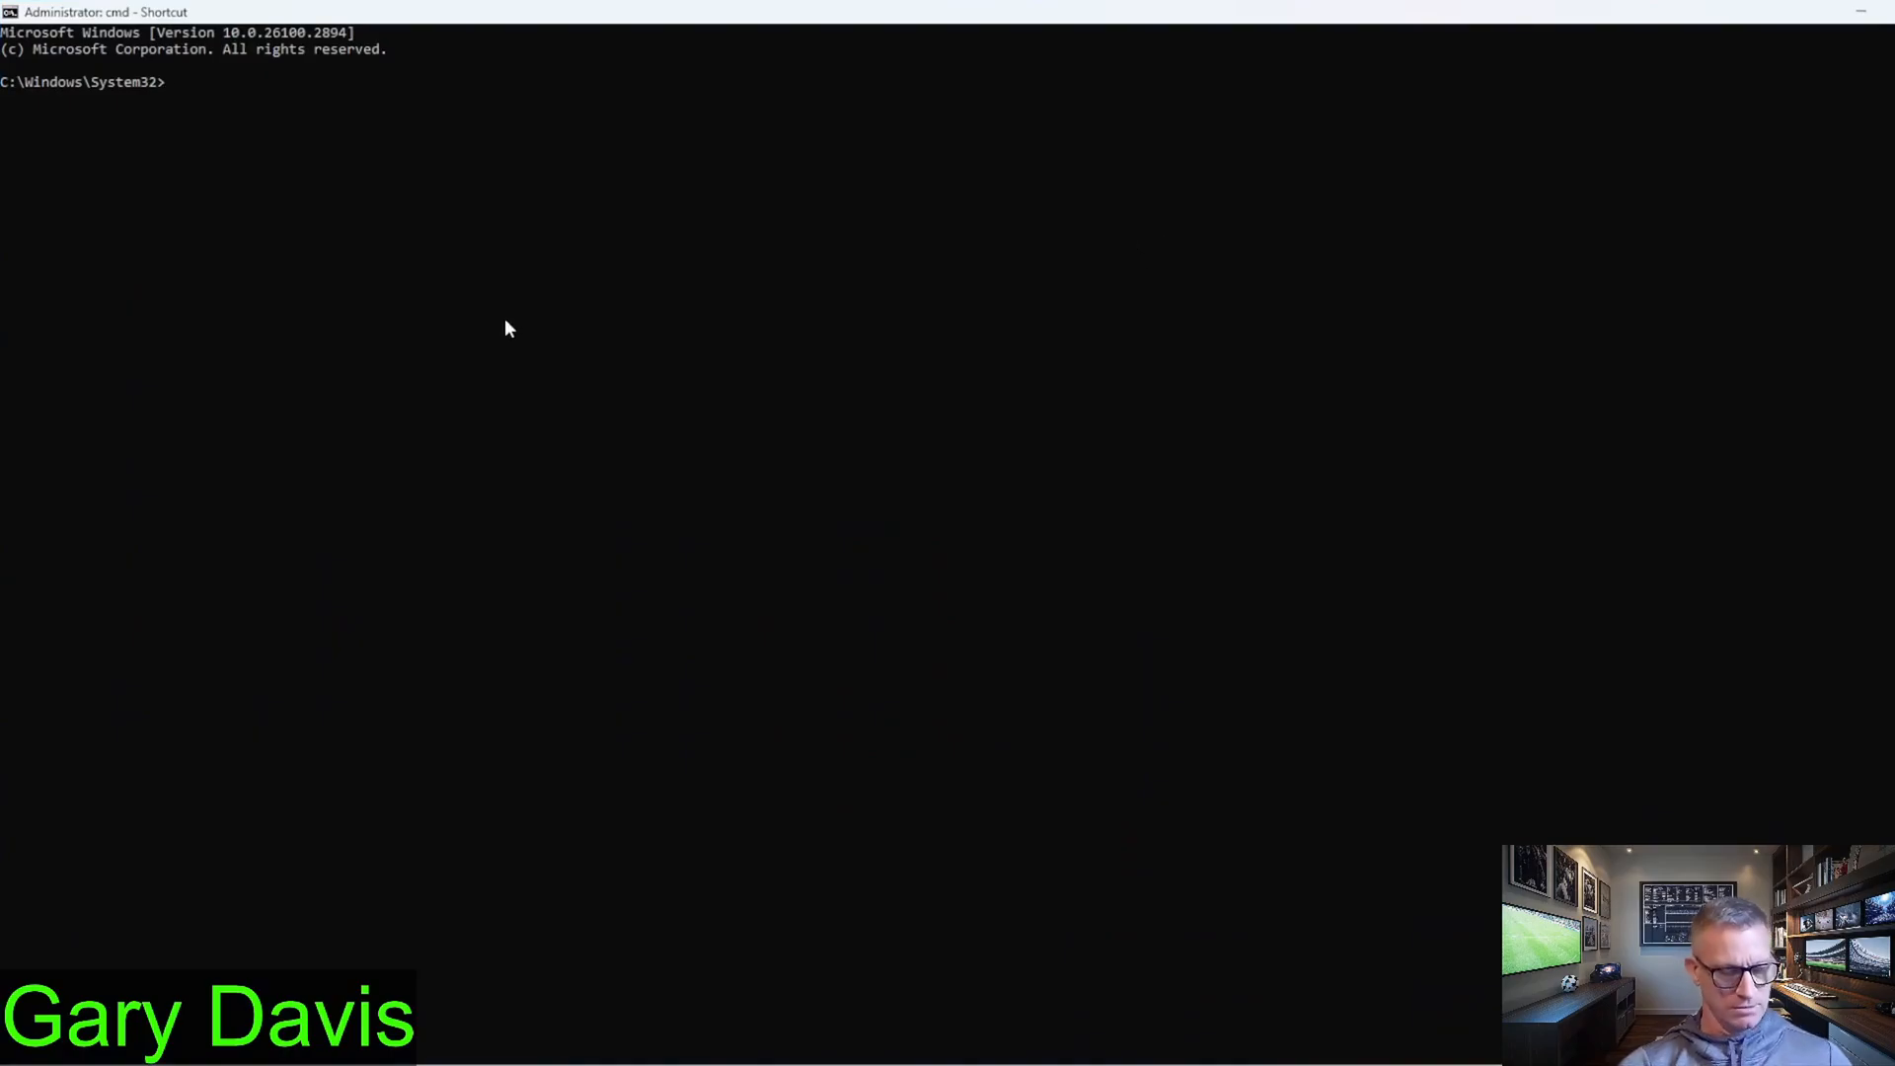
text(cd\)
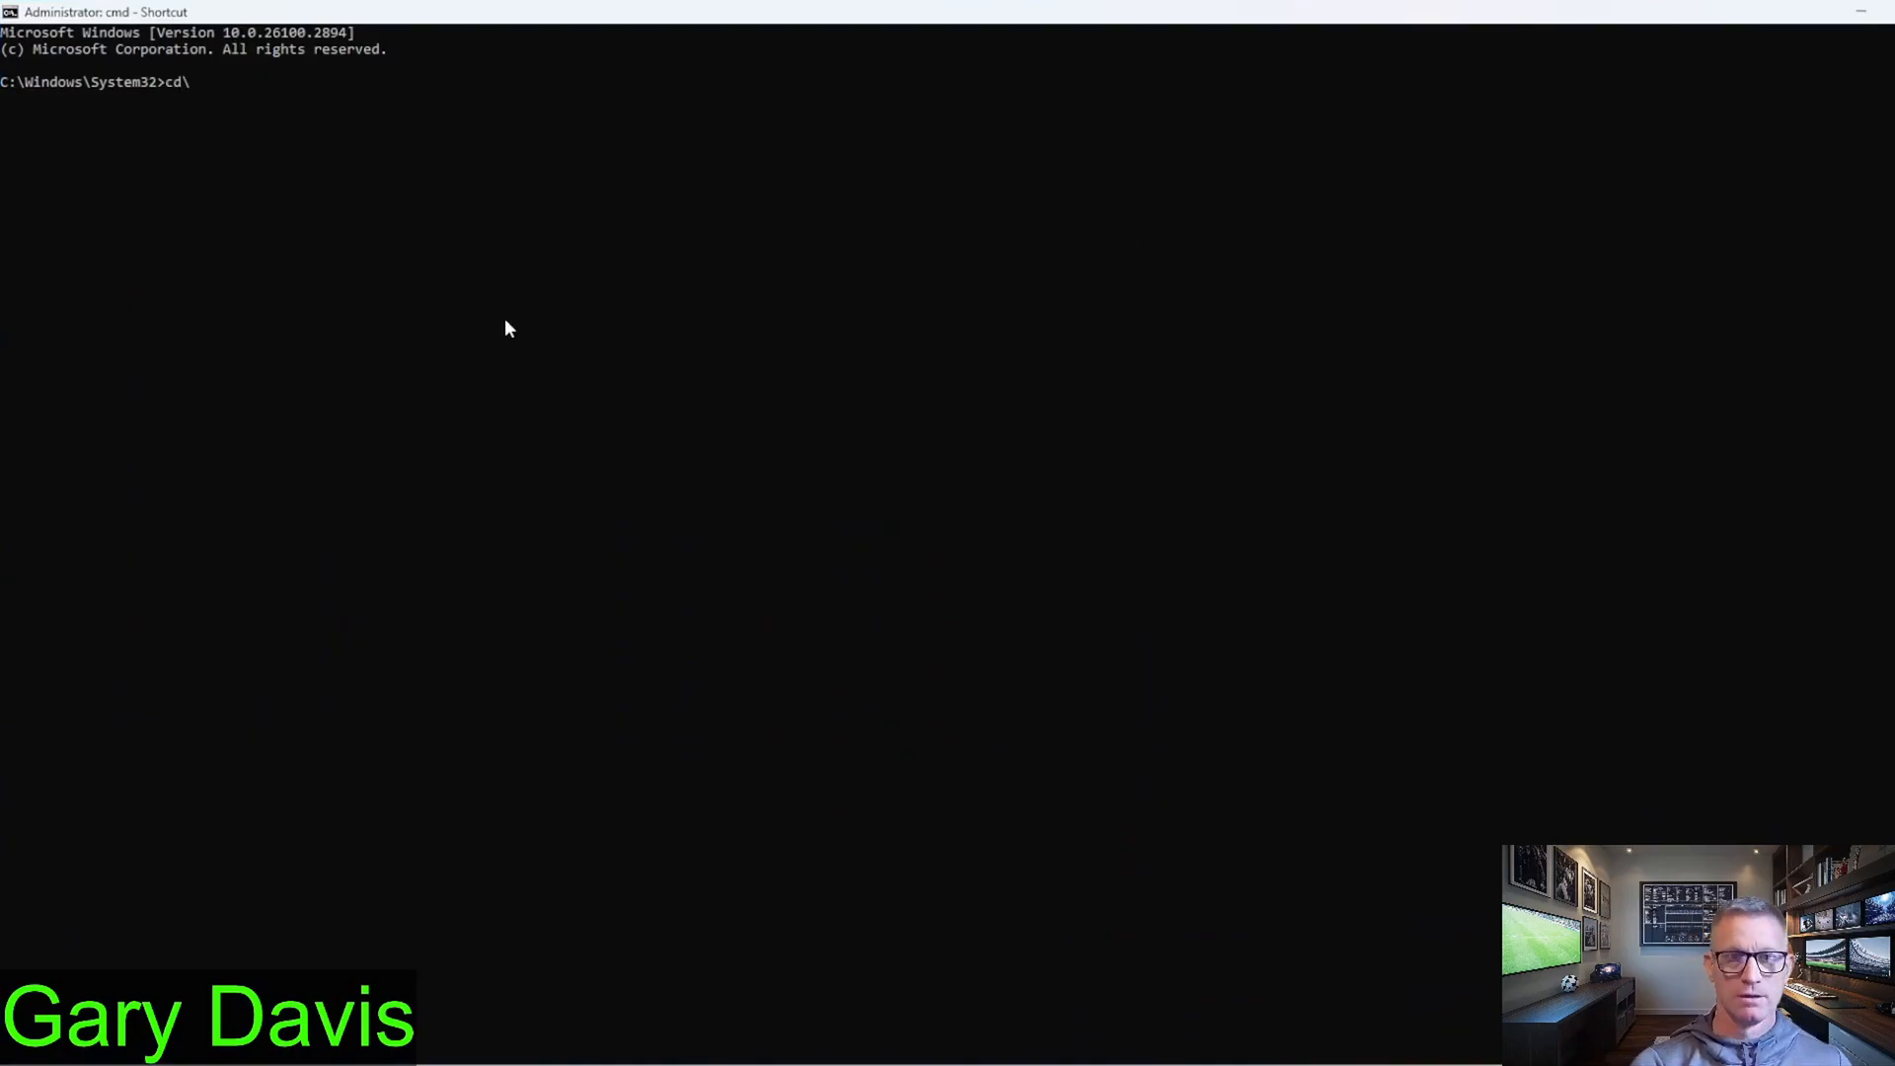
key(Return)
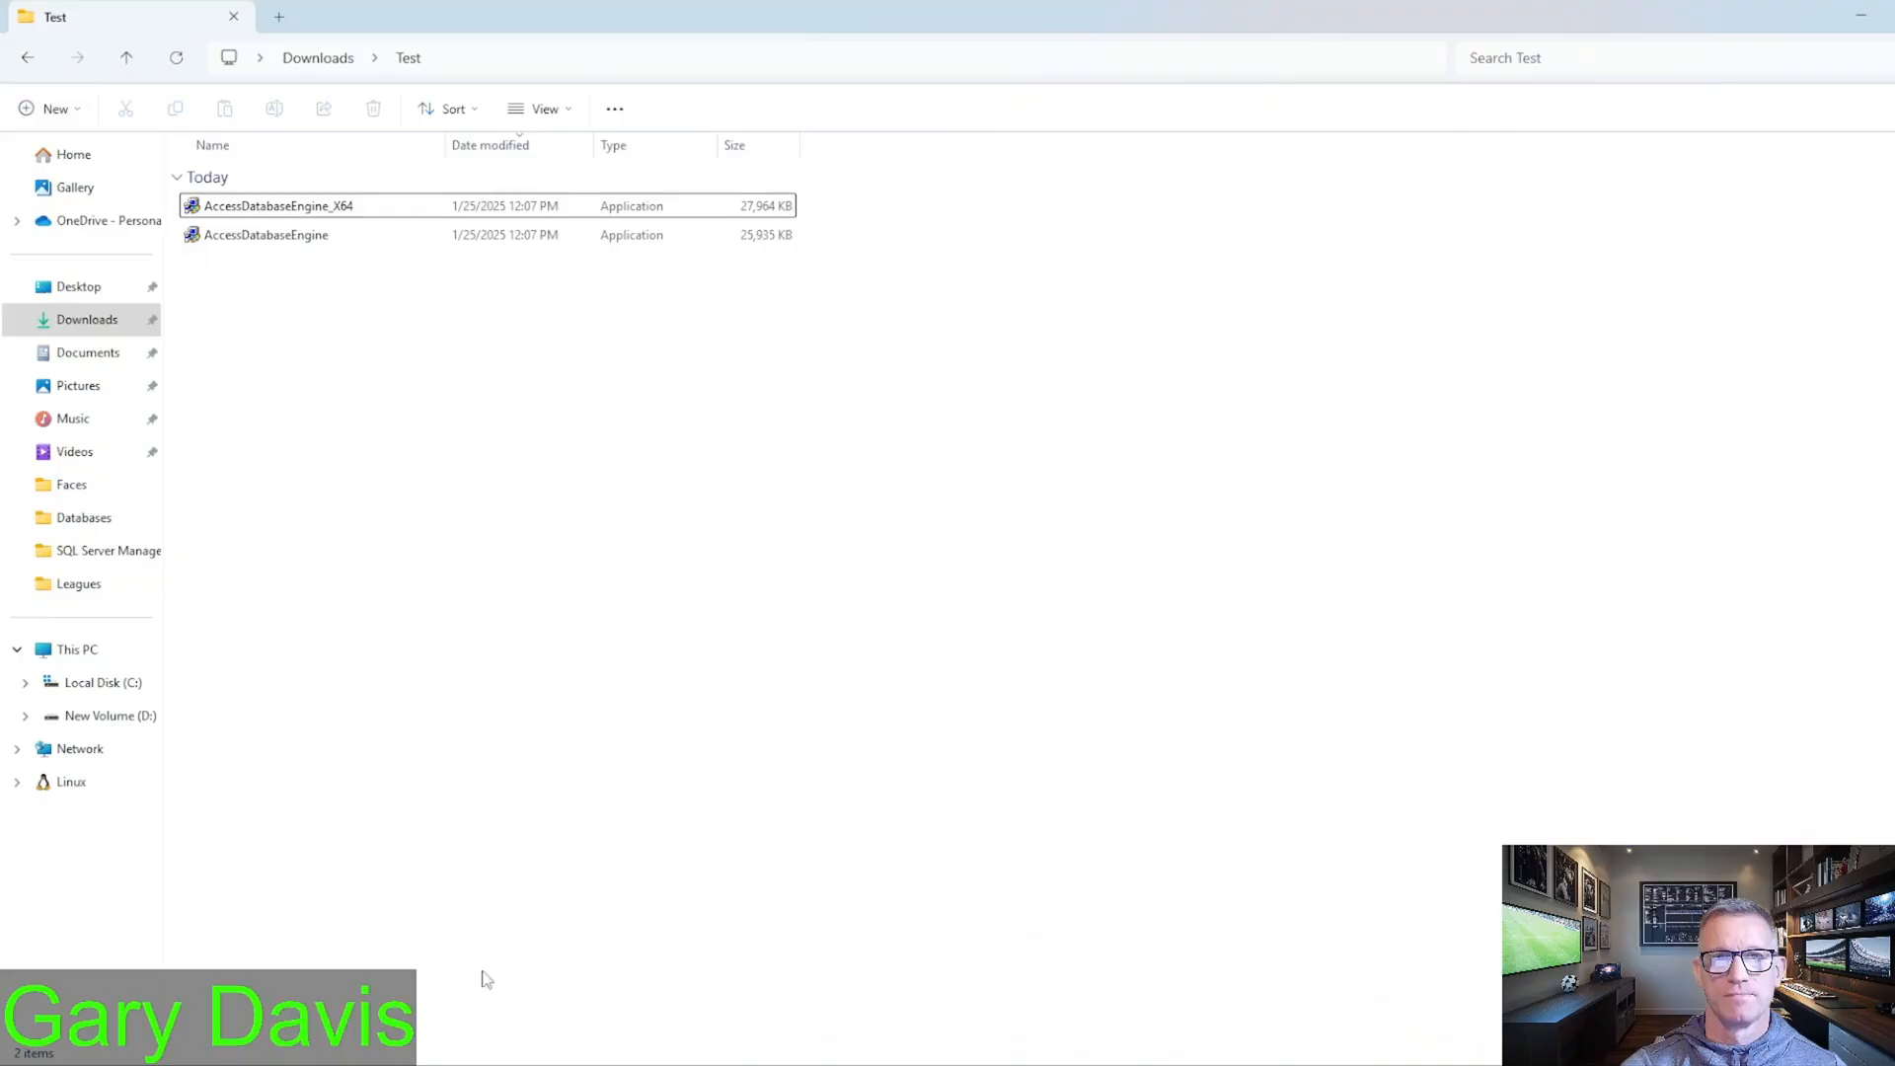
Step: Get the full path of the Downloads\Test folder and change the administrator Command Prompt's directory to it with cd
click(490, 59)
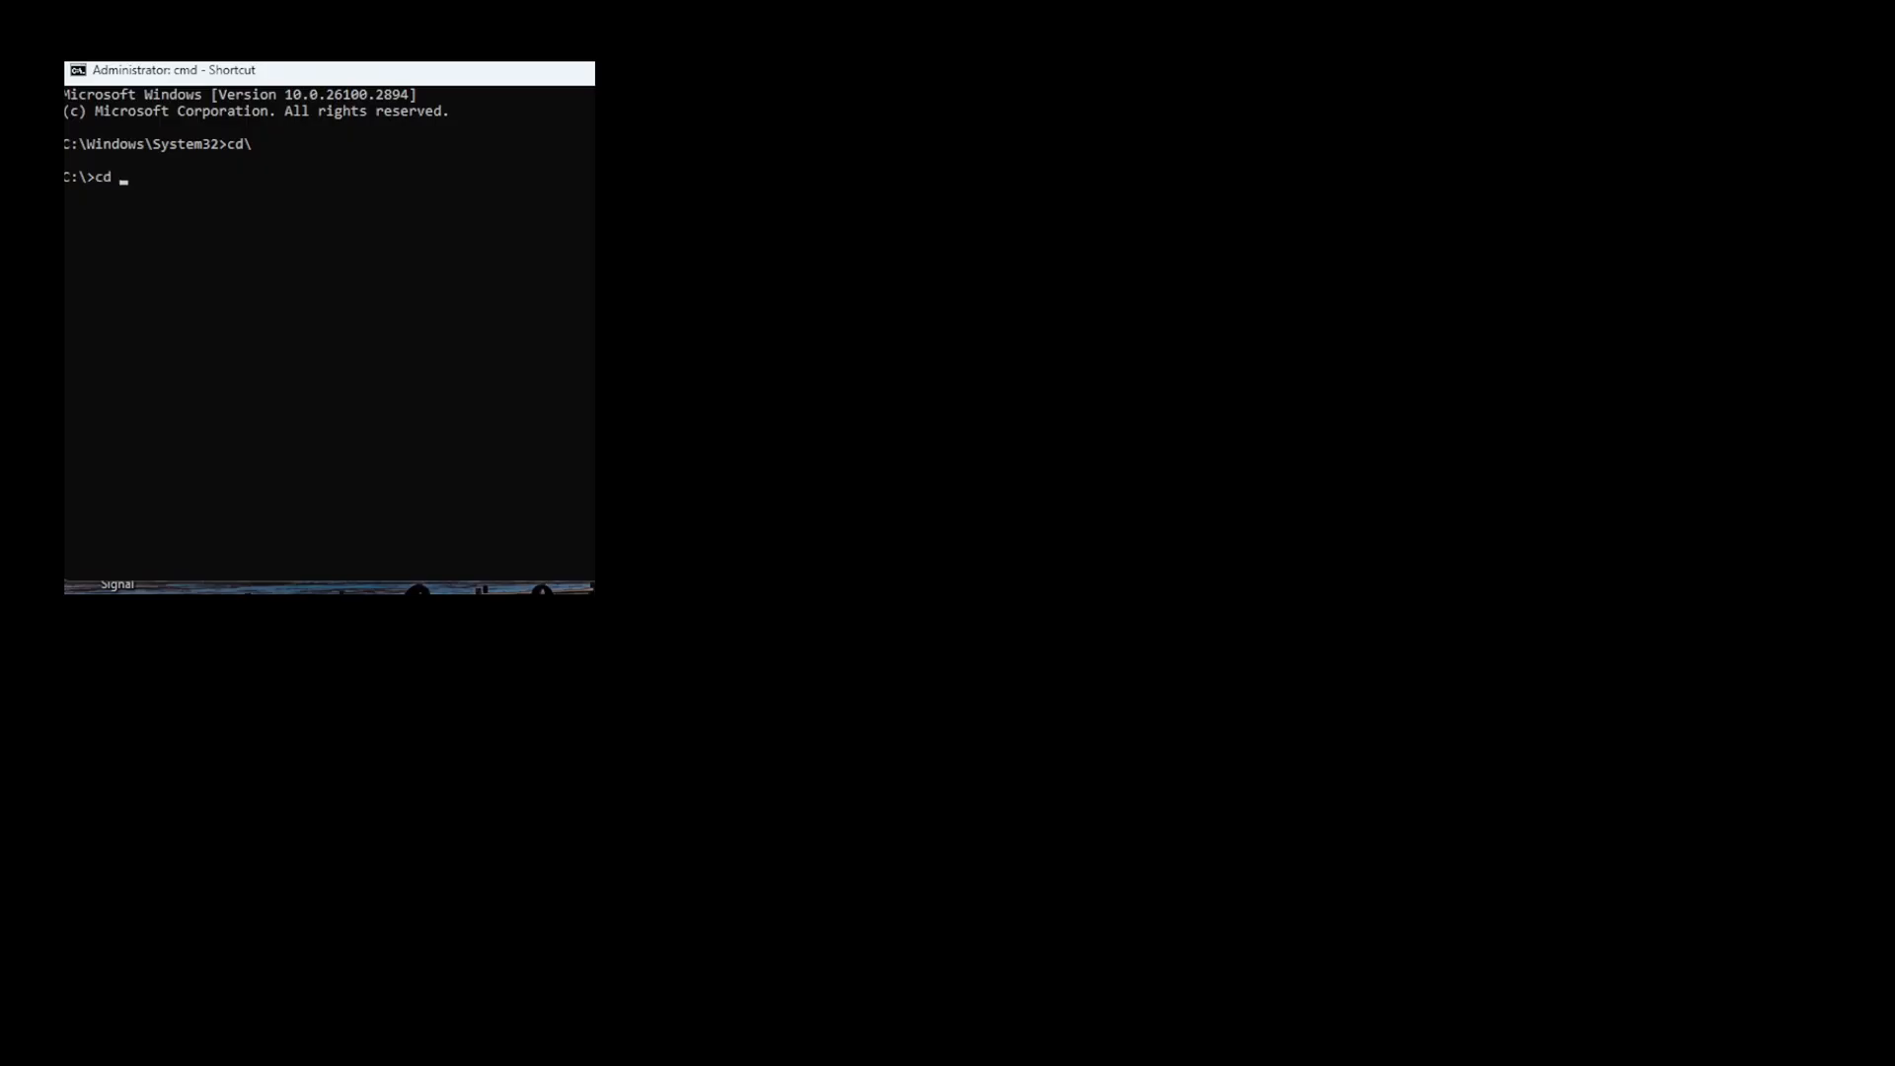
text(C:\Users\Gary\Downloads\Test)
key(Return)
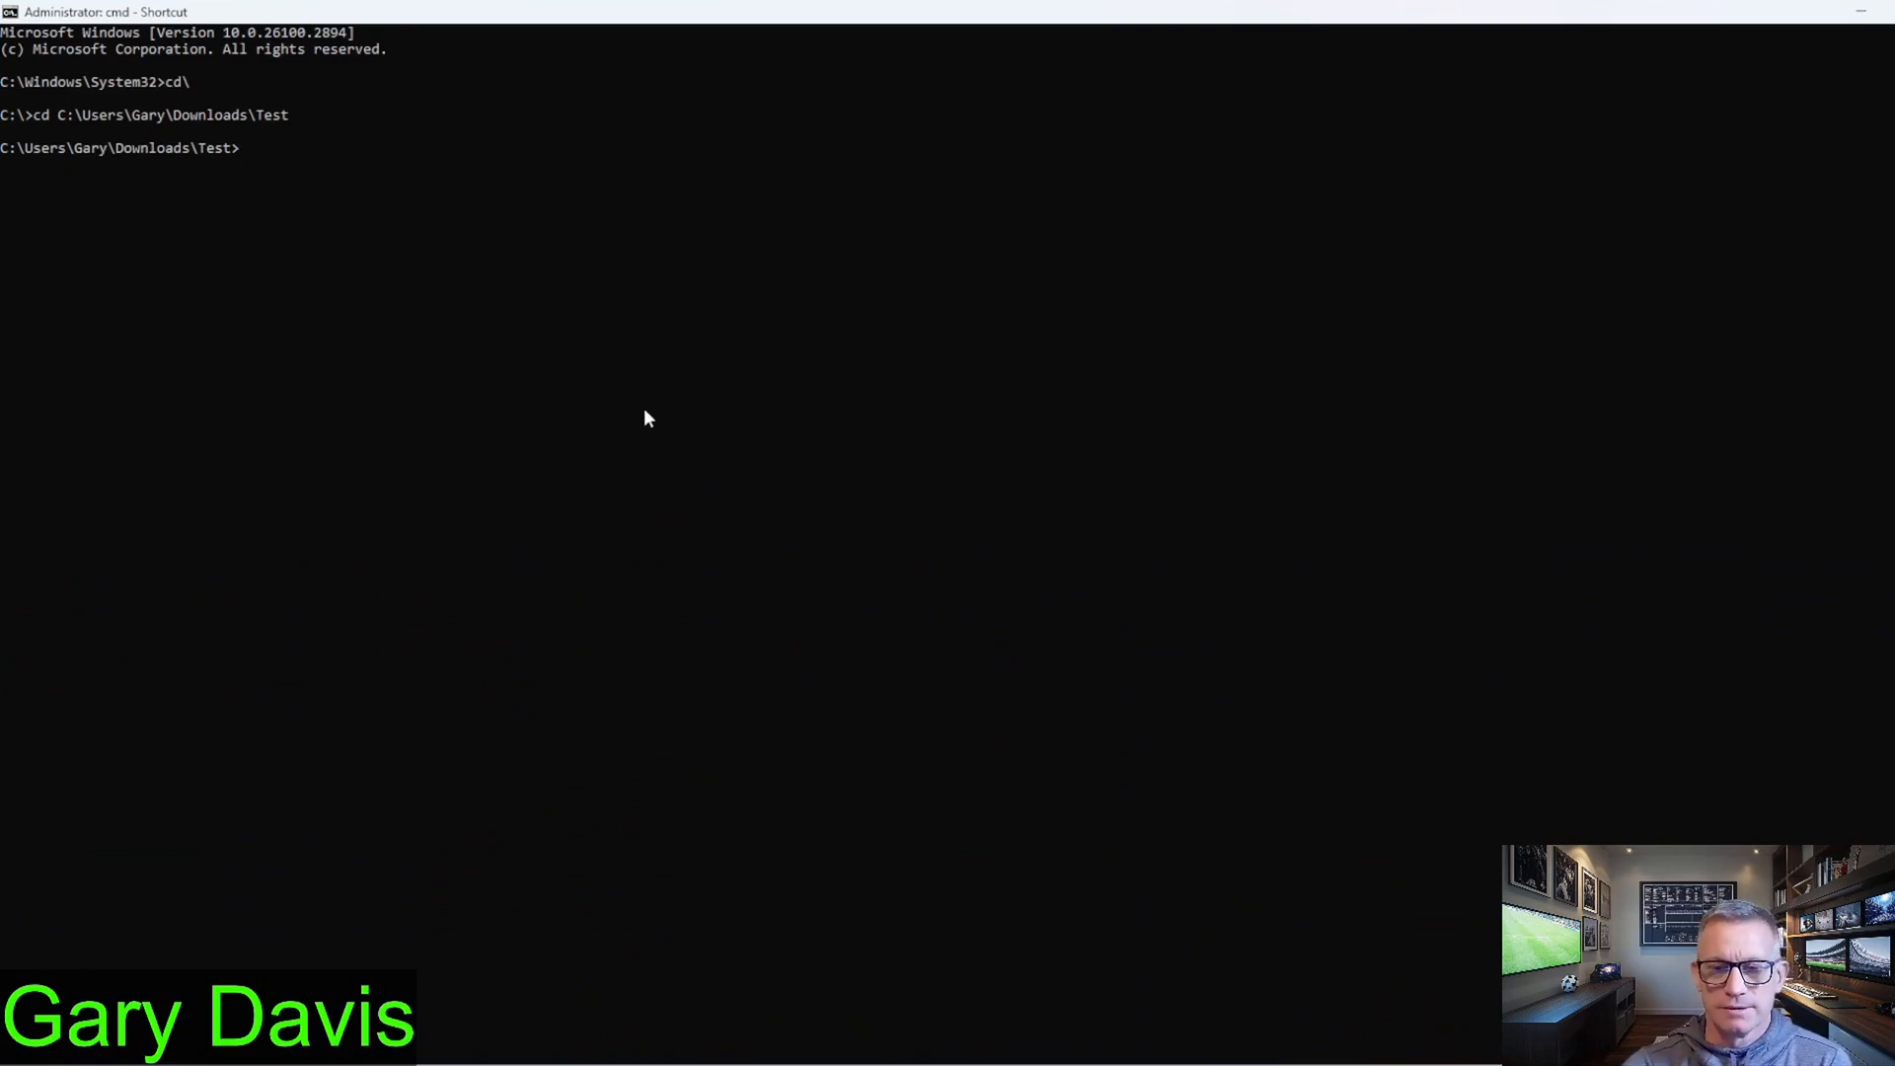
Step: Copy the 32-bit silent installation command AccessDatabaseEngine.exe /quiet from the DeepSeek answer and run it in the Command Prompt
click(507, 1065)
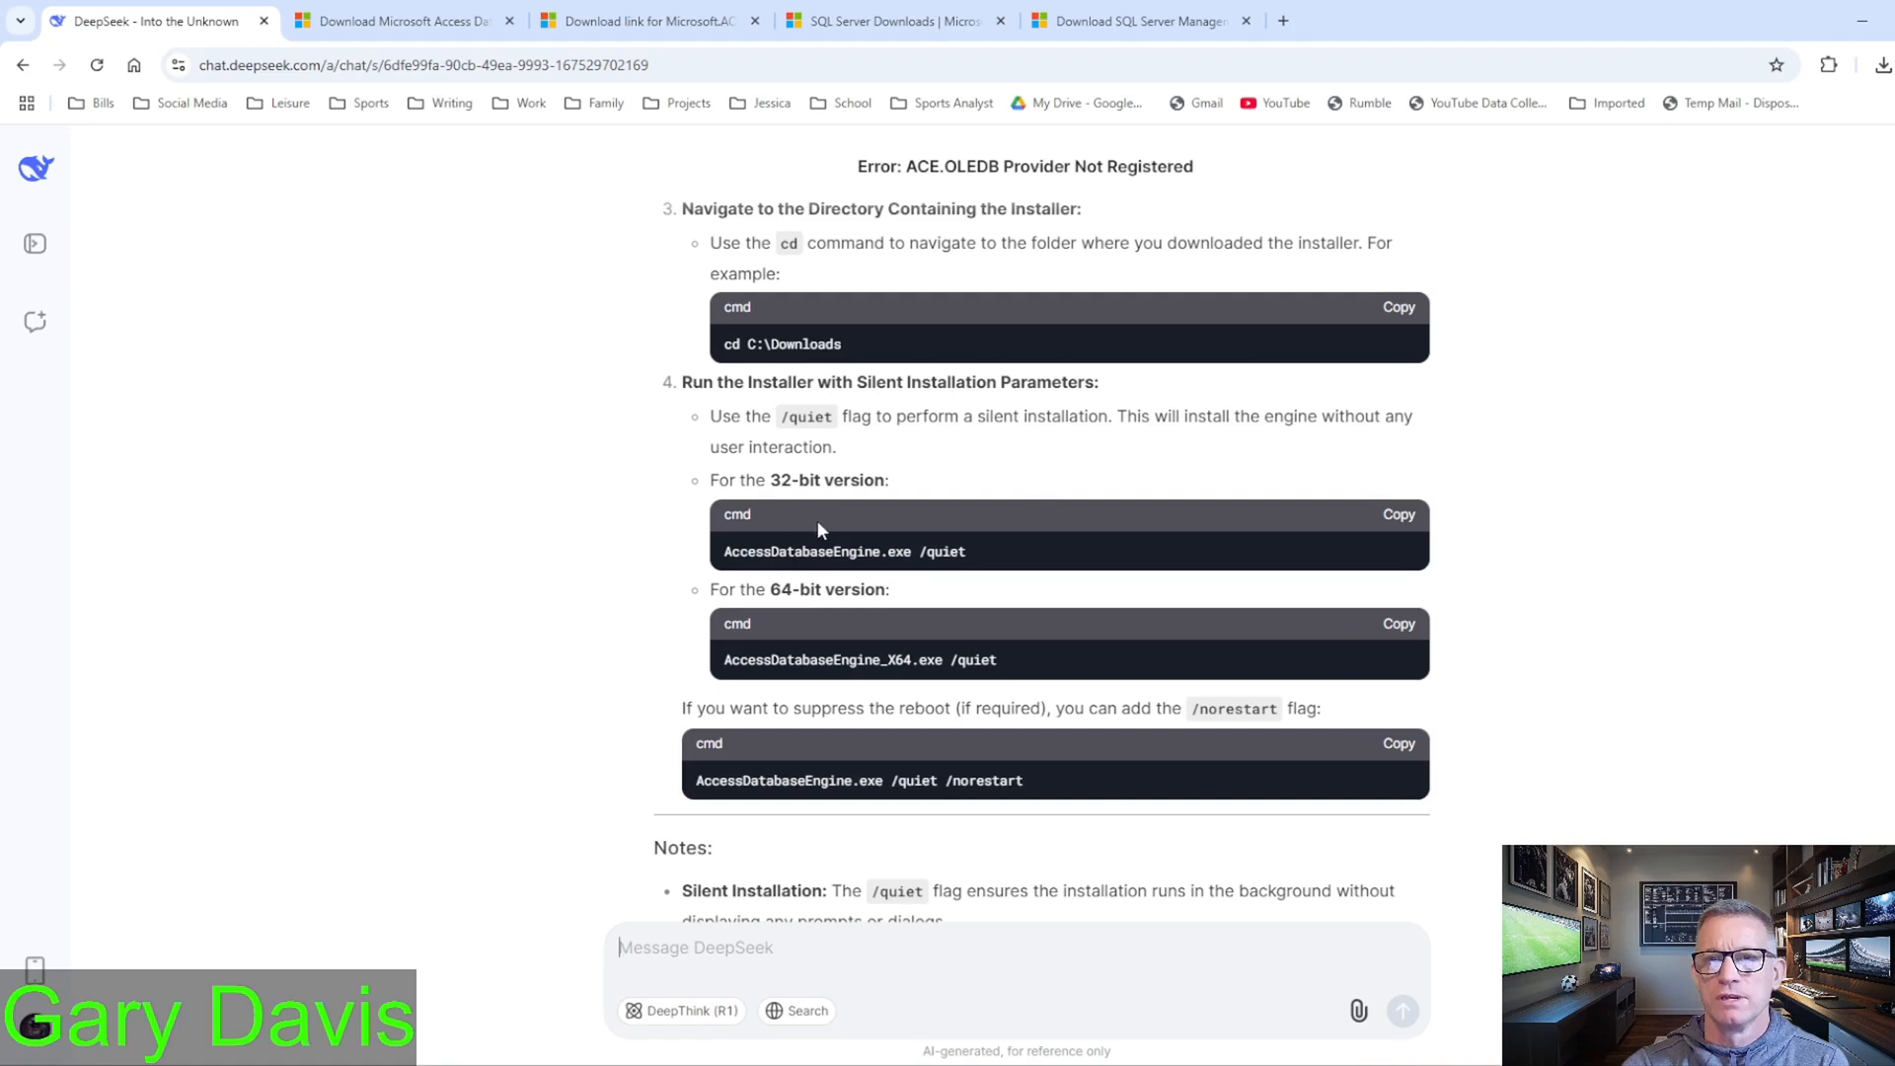
click(1399, 515)
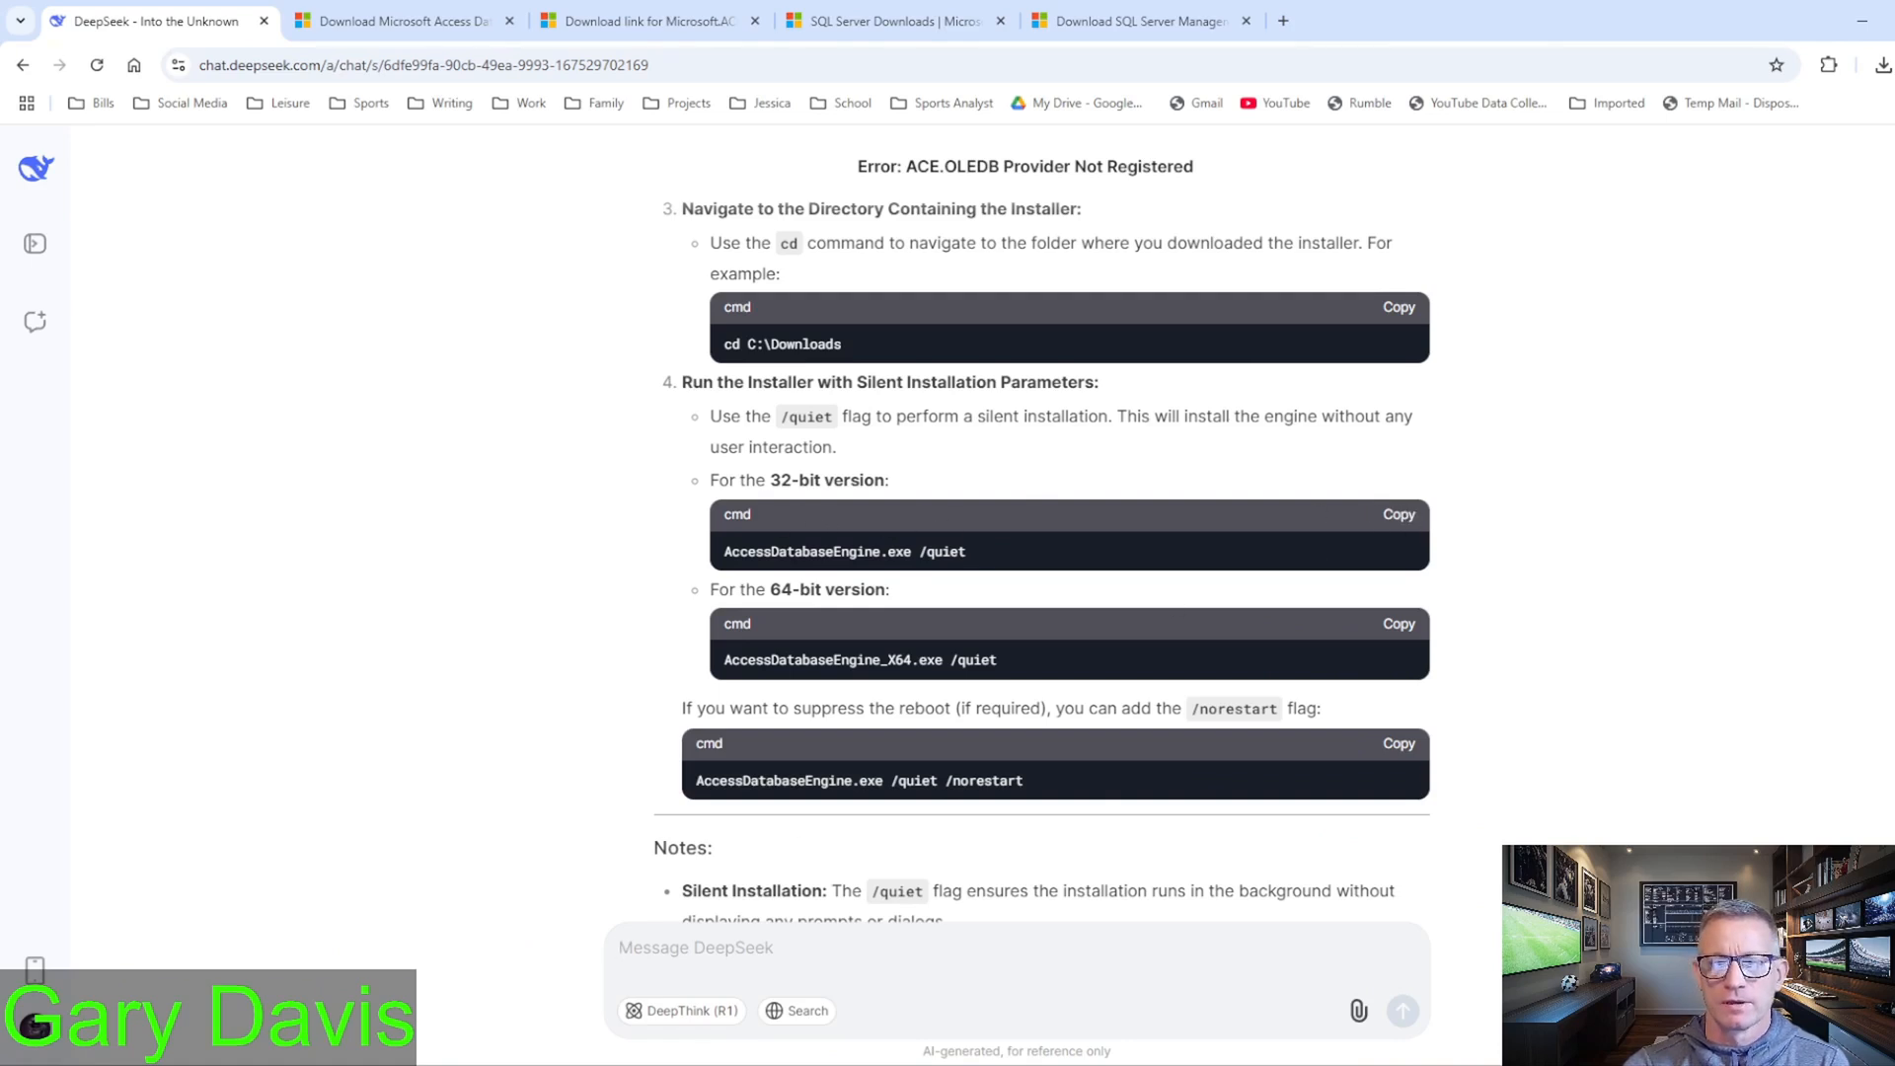
key(alt+Tab)
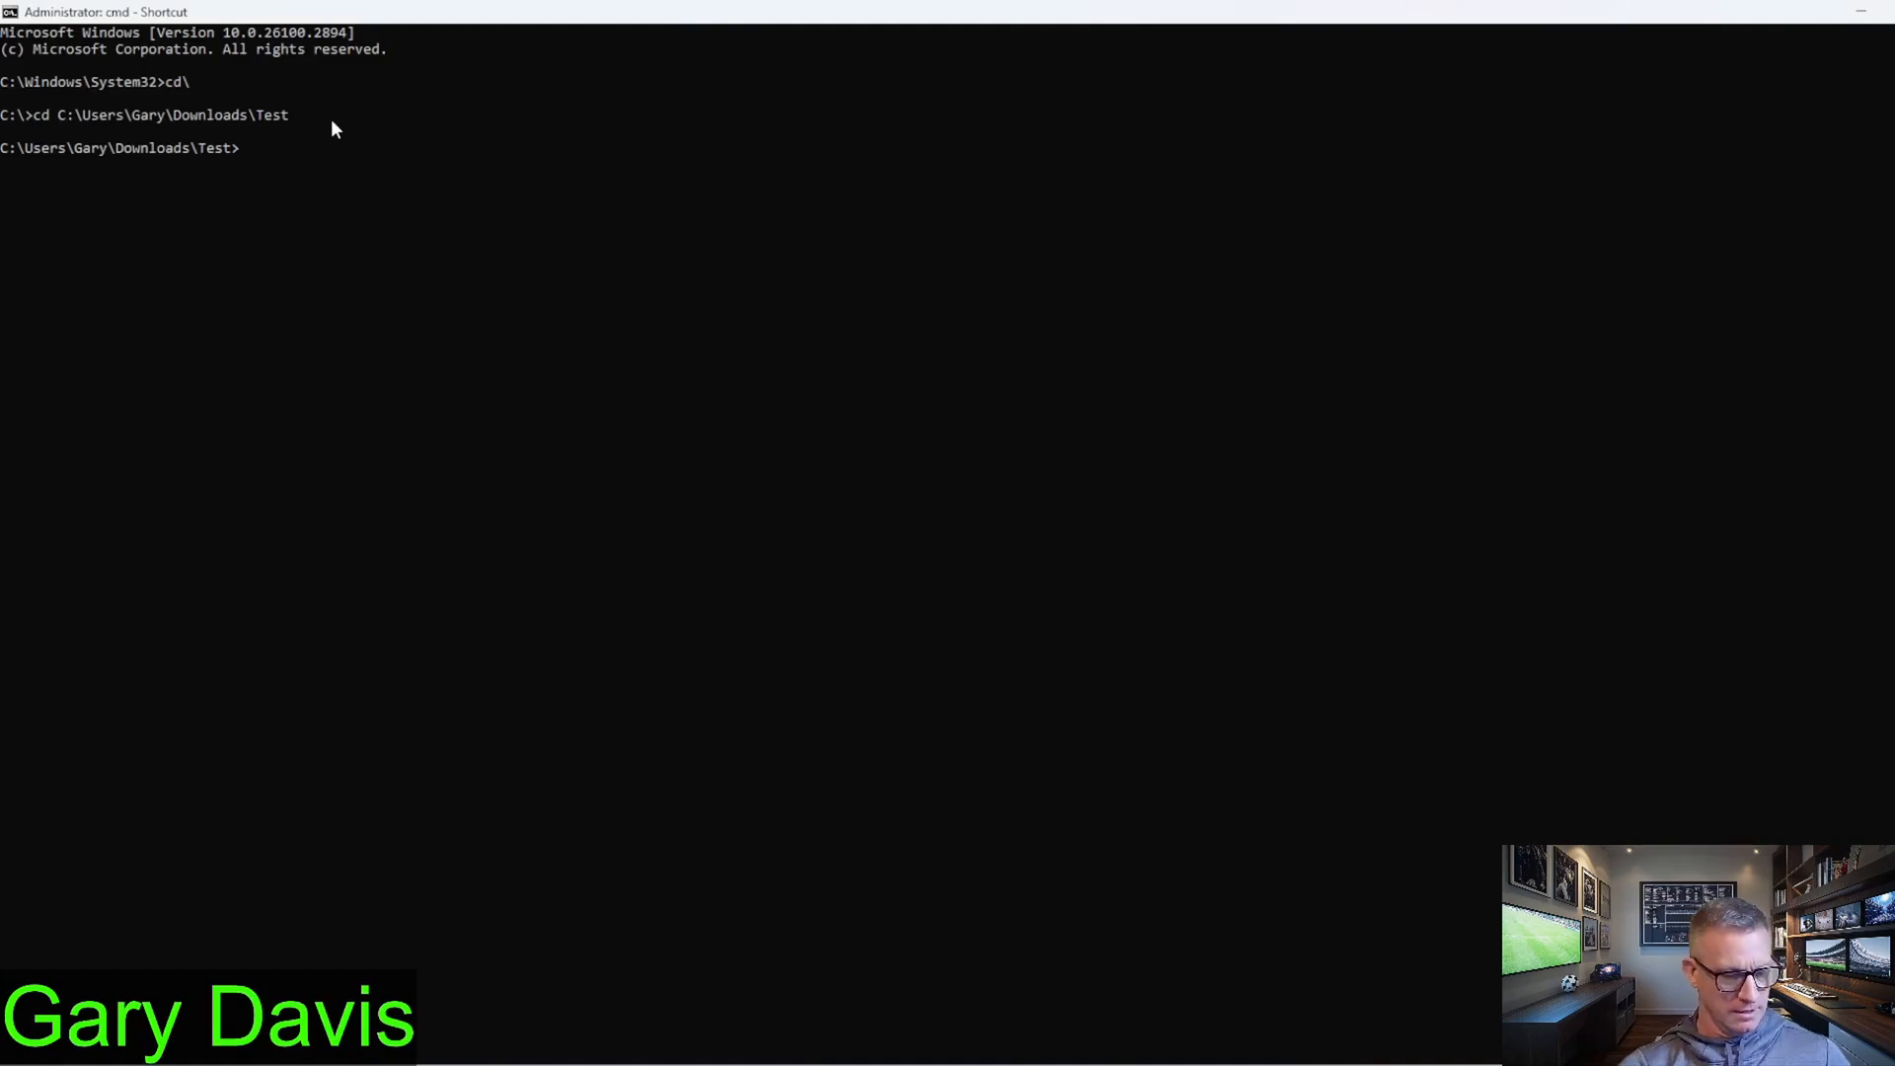
key(ctrl+v)
key(Return)
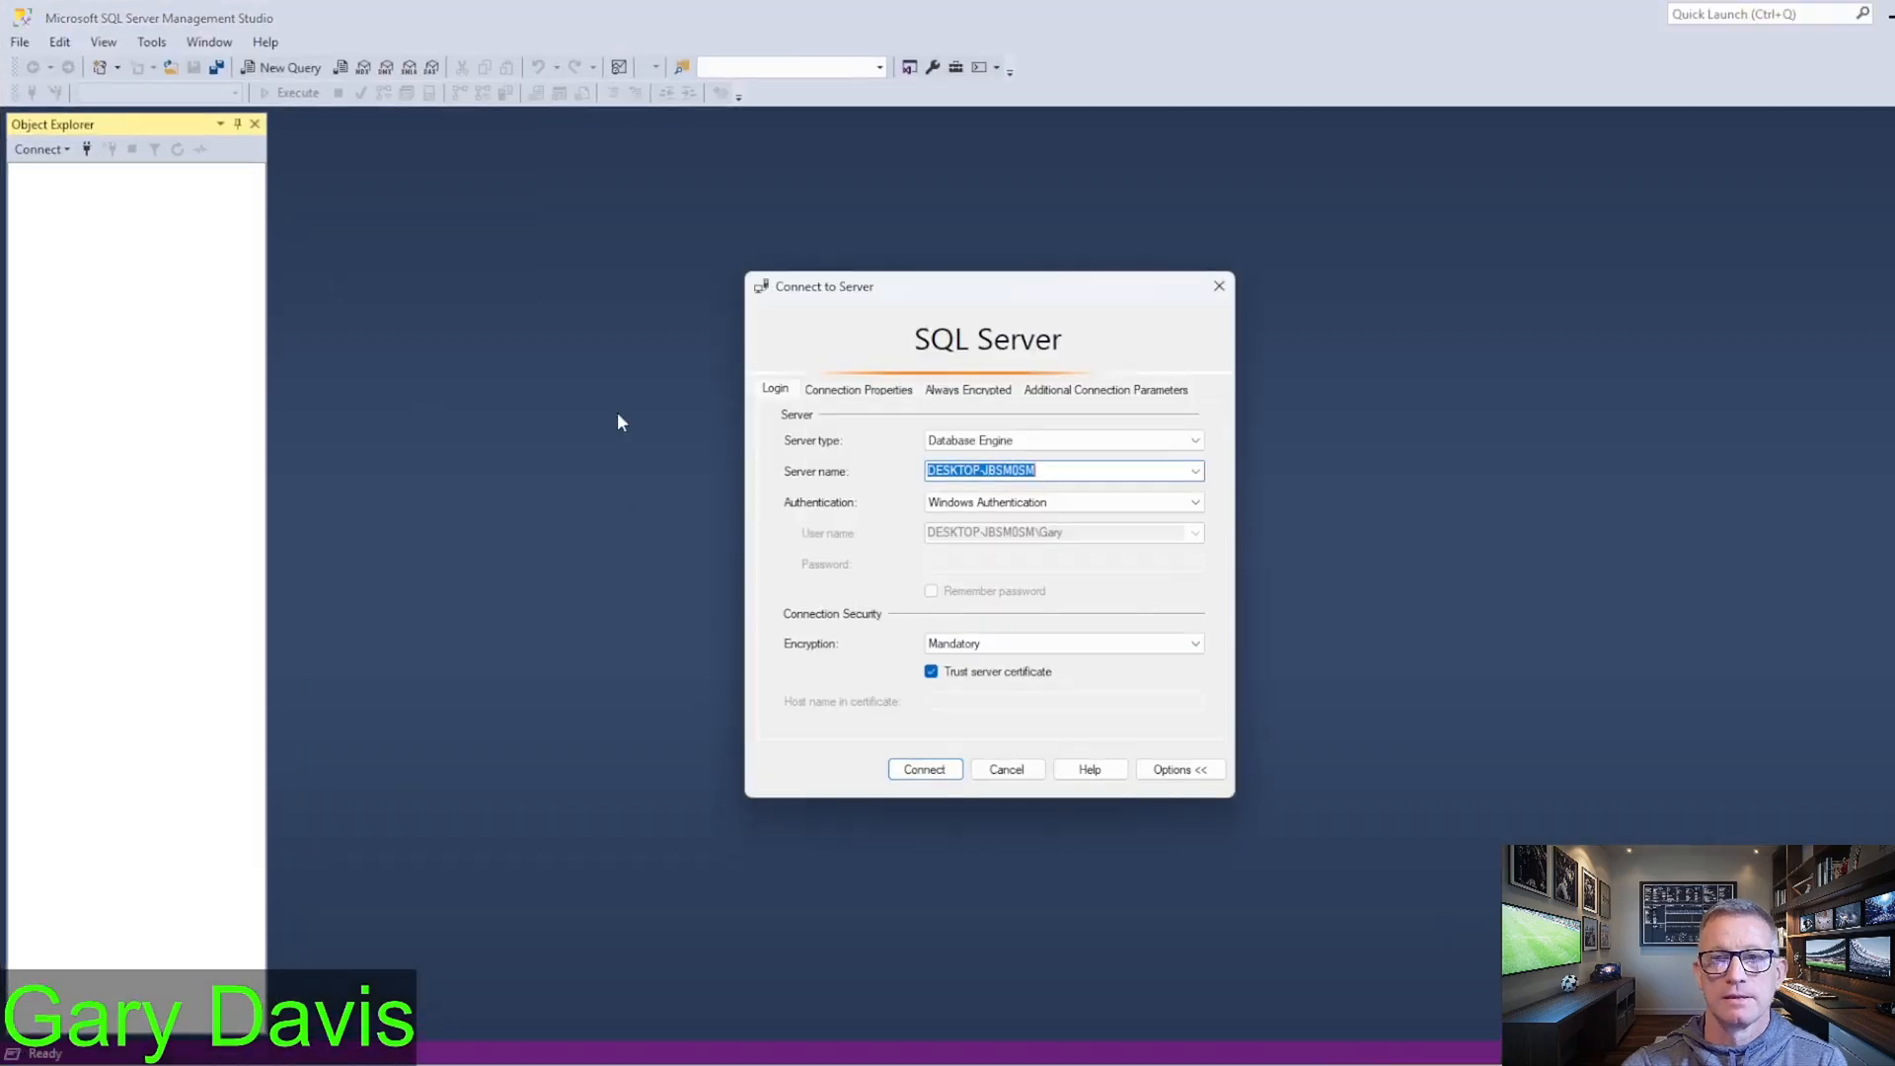
Step: Connect to the Database Engine in SQL Server Management Studio with Windows Authentication and start the Import Data wizard for the FBref database
click(936, 772)
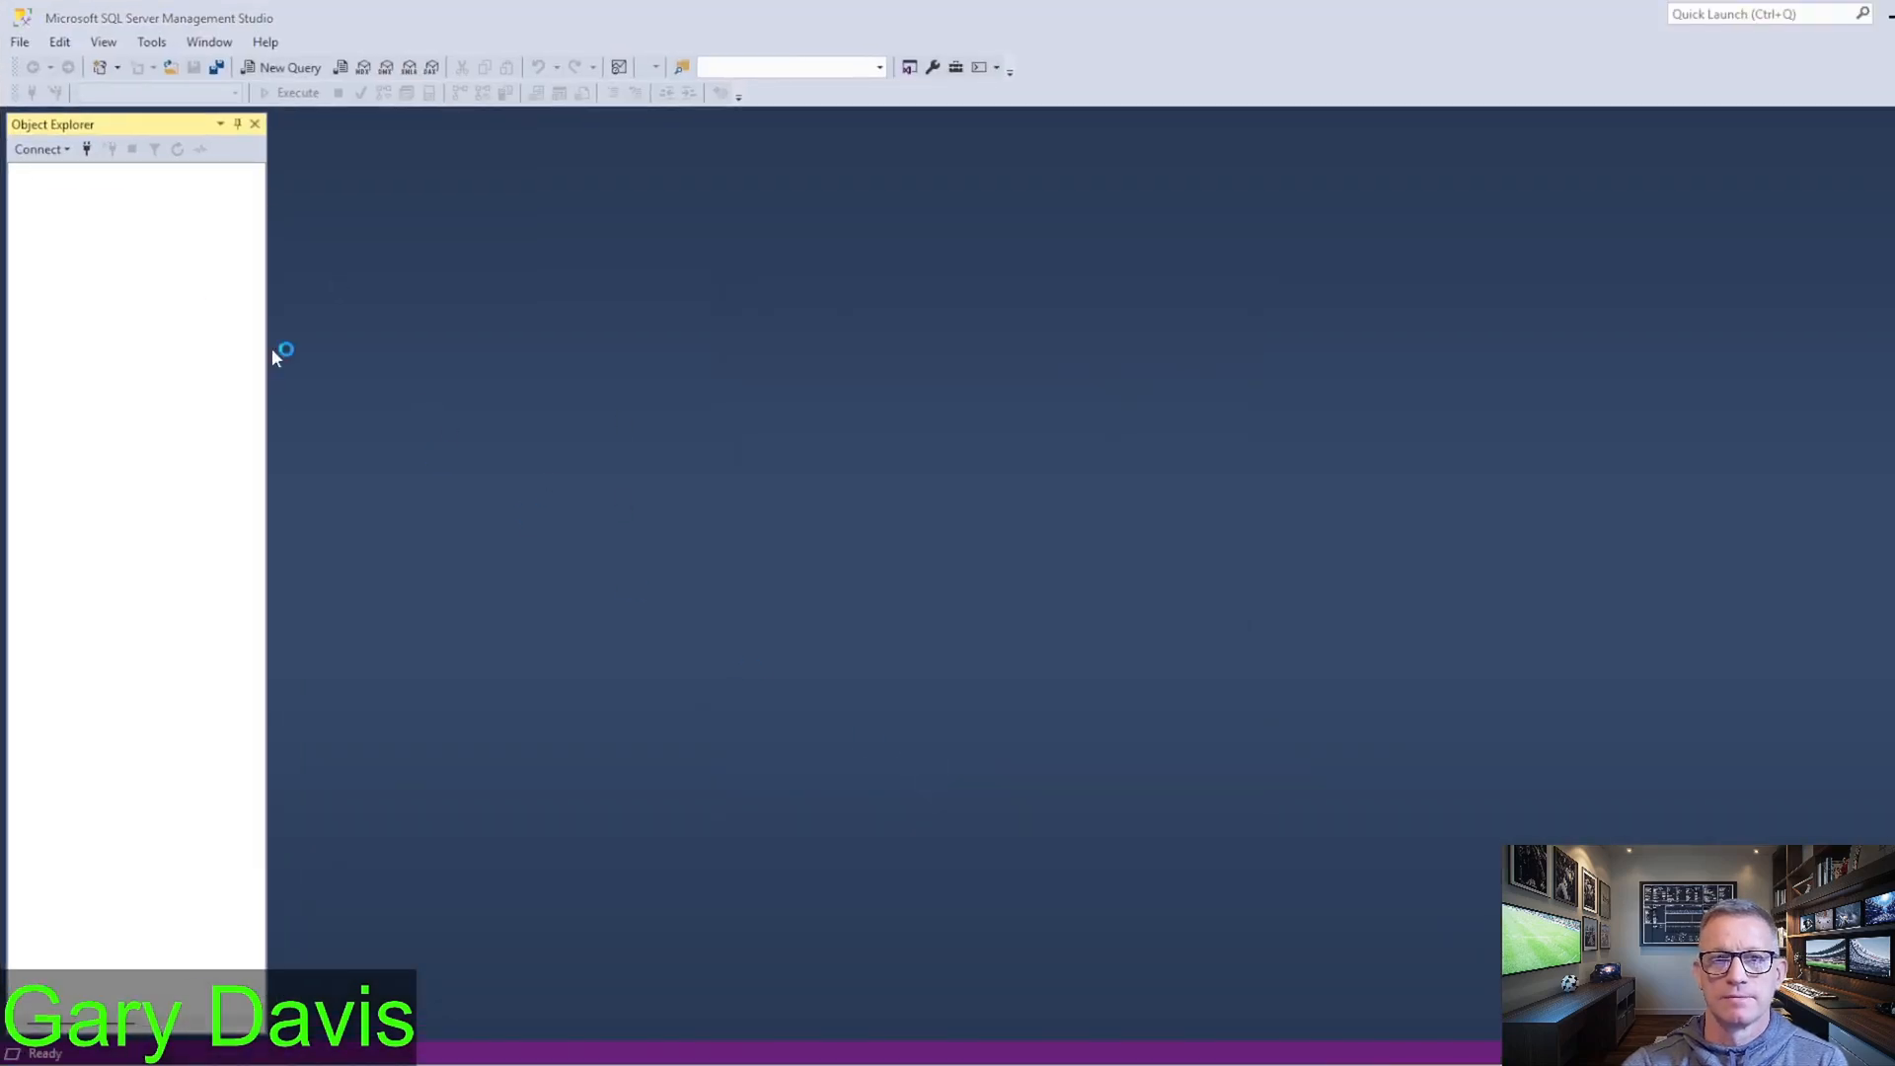
click(40, 192)
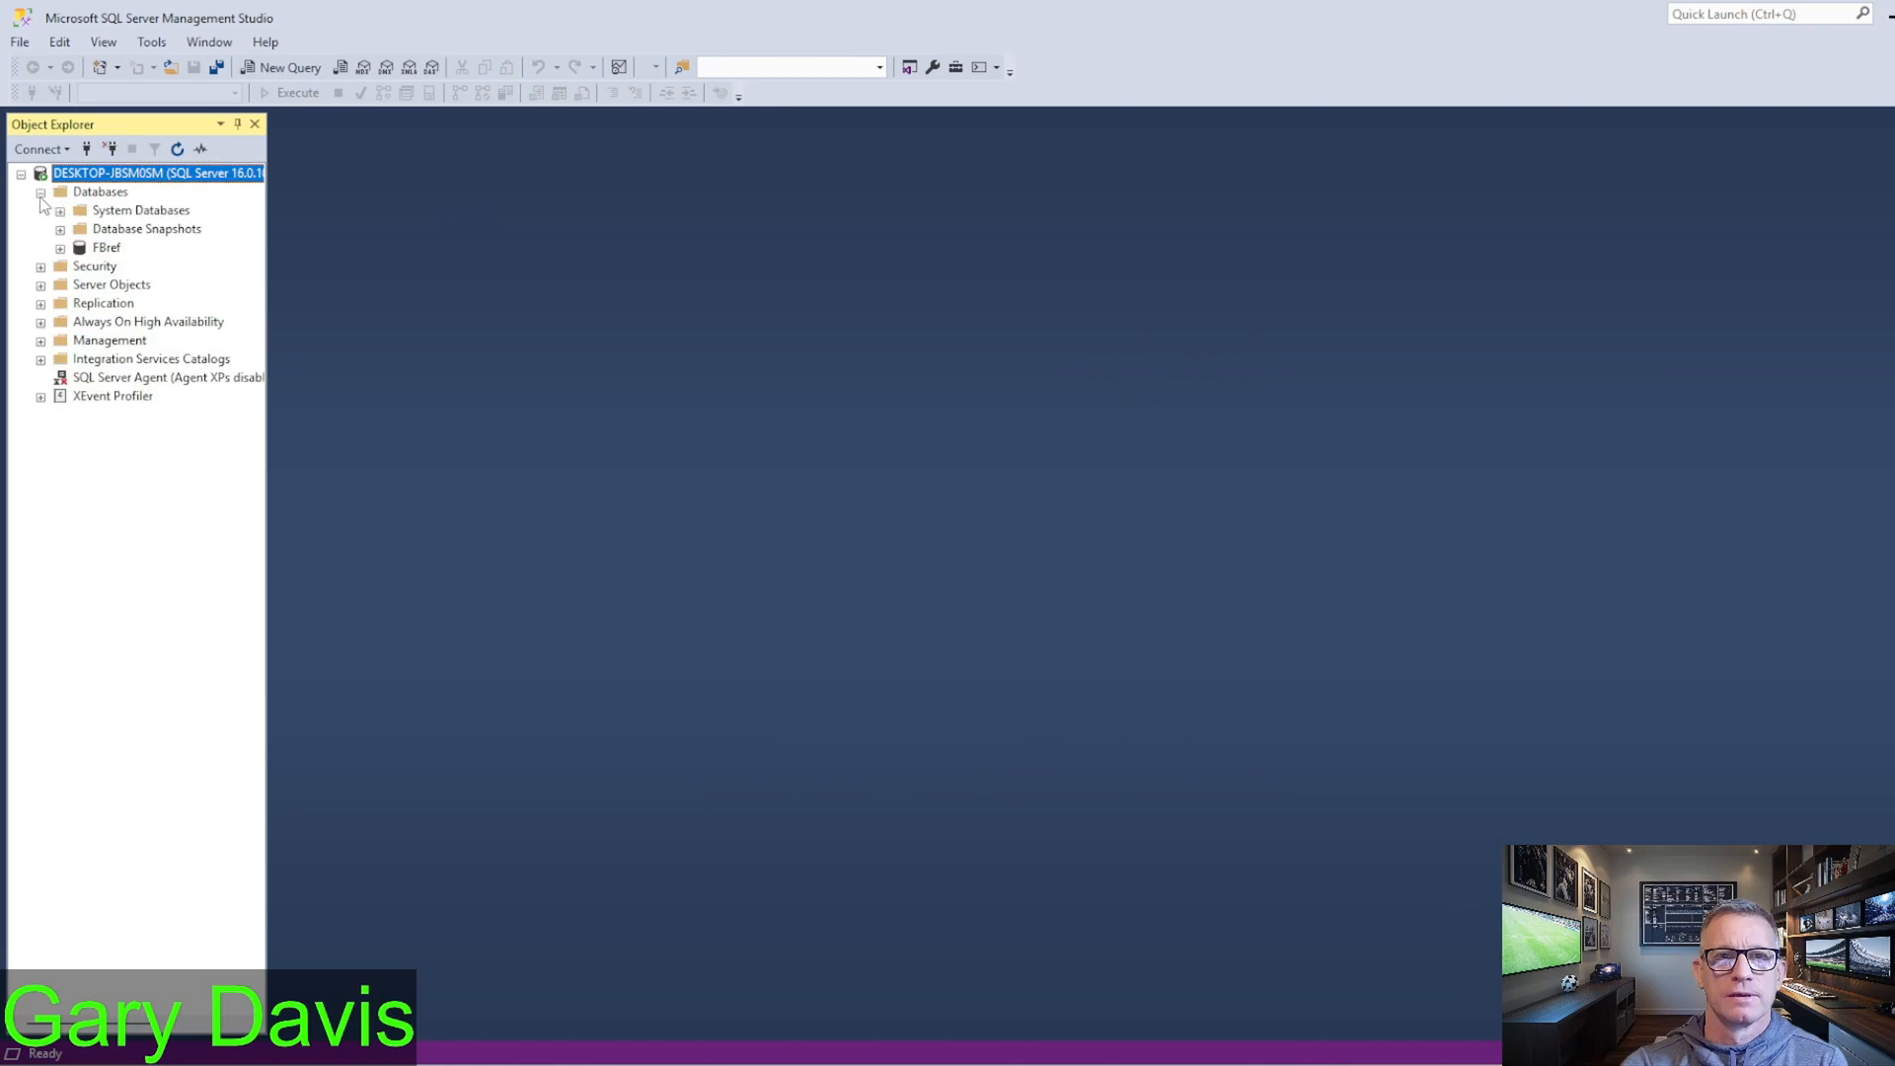
right_click(100, 249)
mouse_move(164, 351)
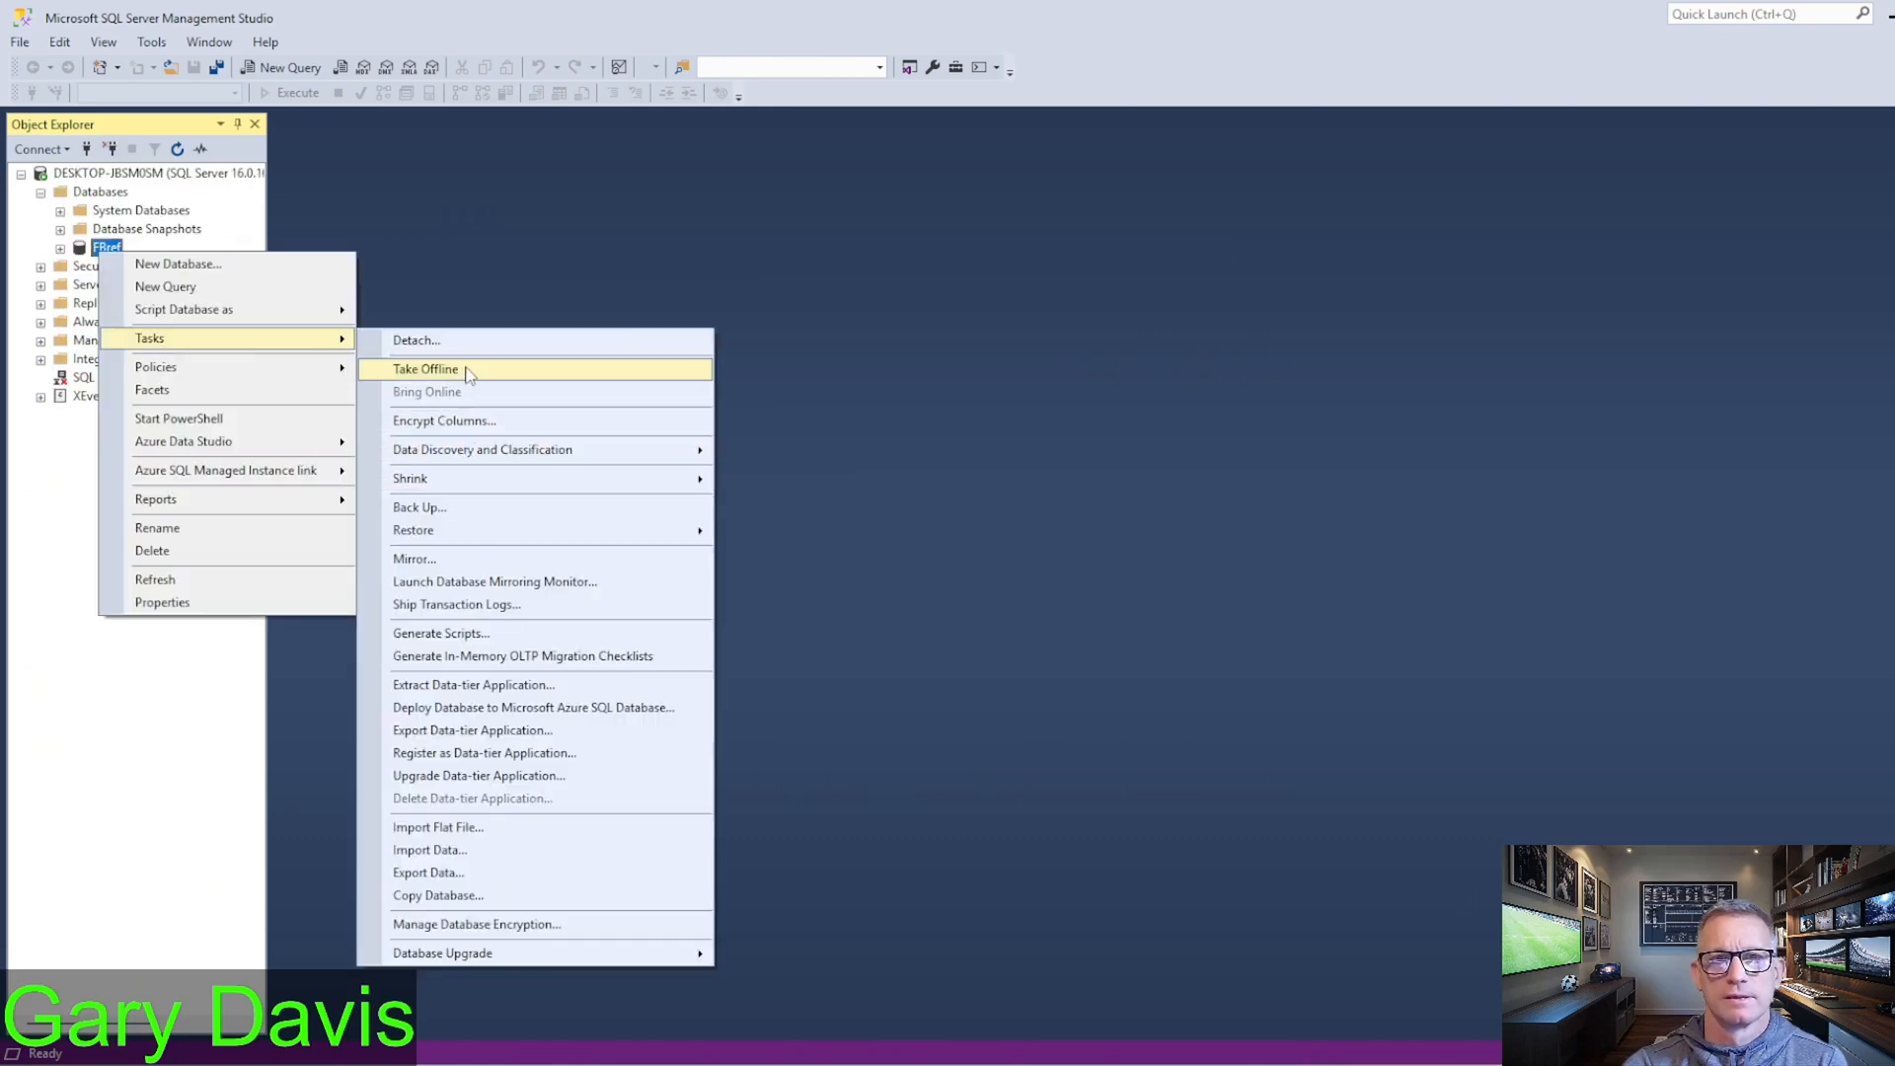
click(628, 851)
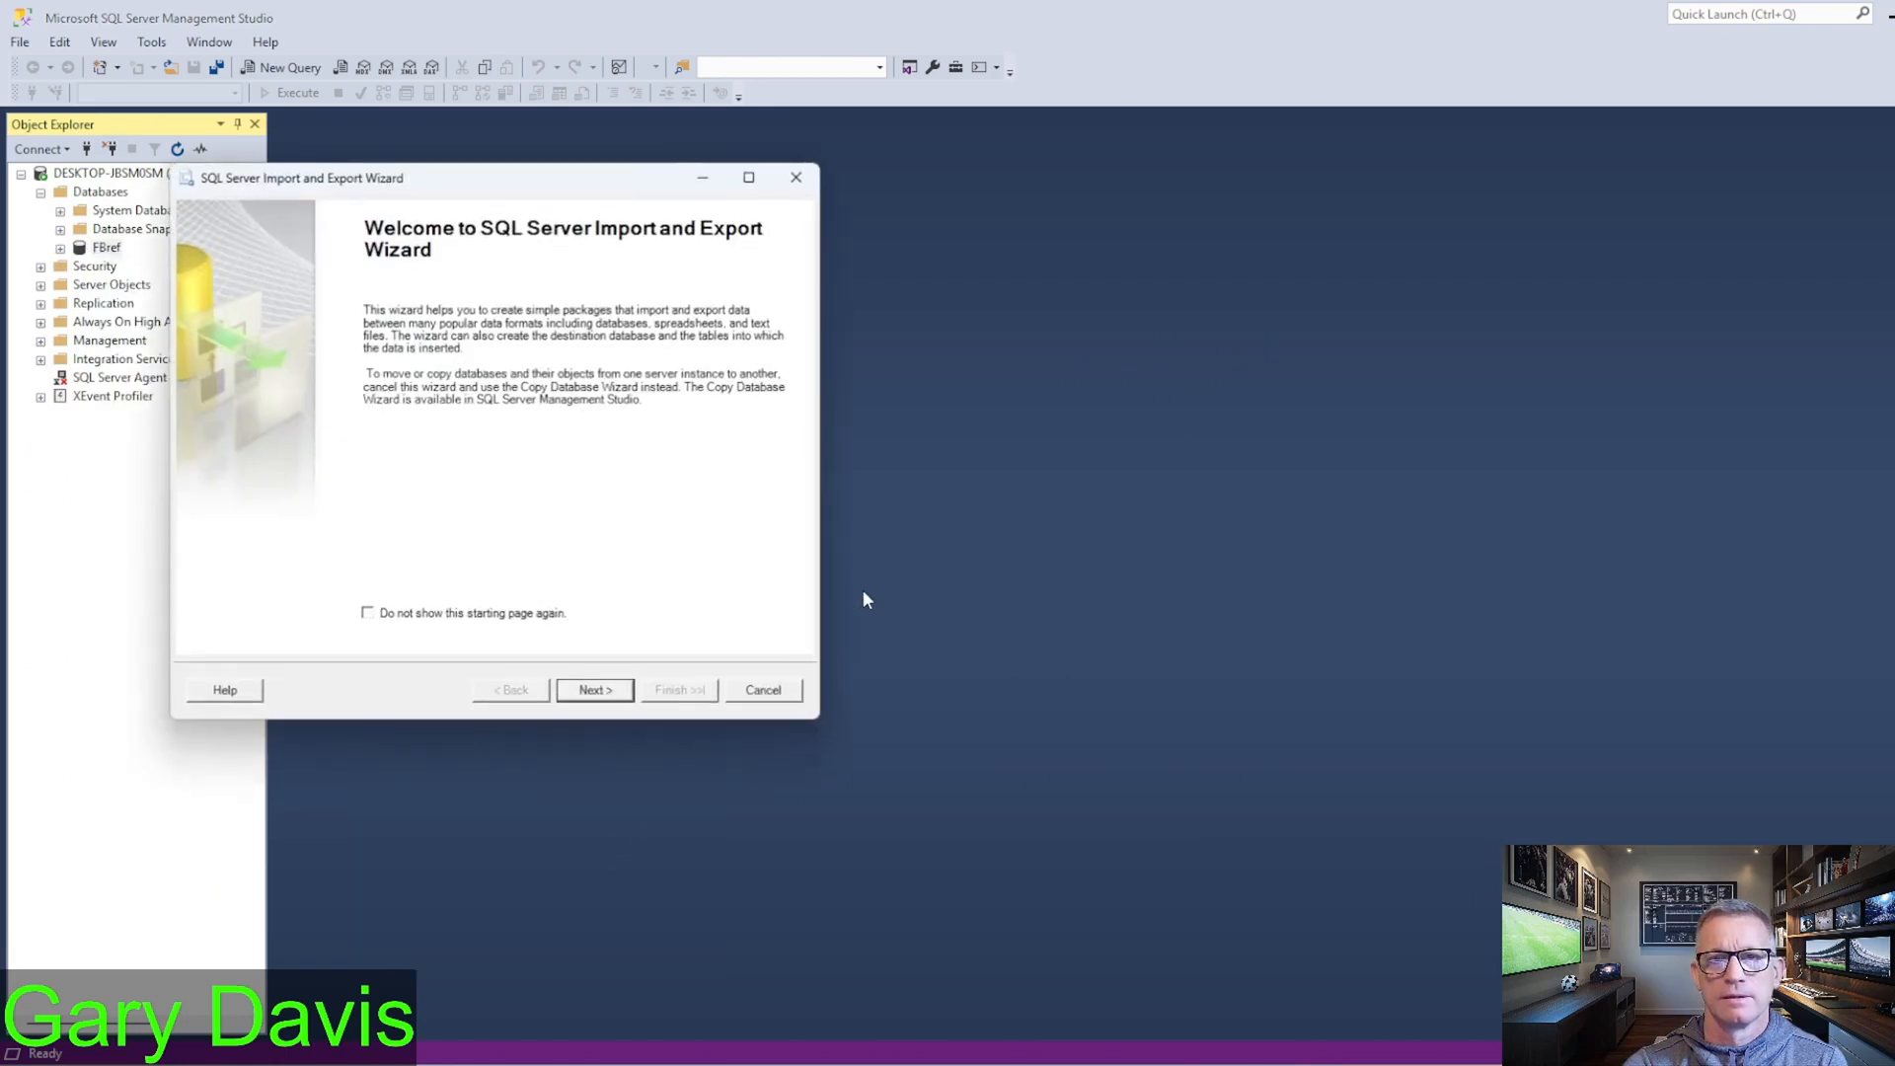
click(595, 690)
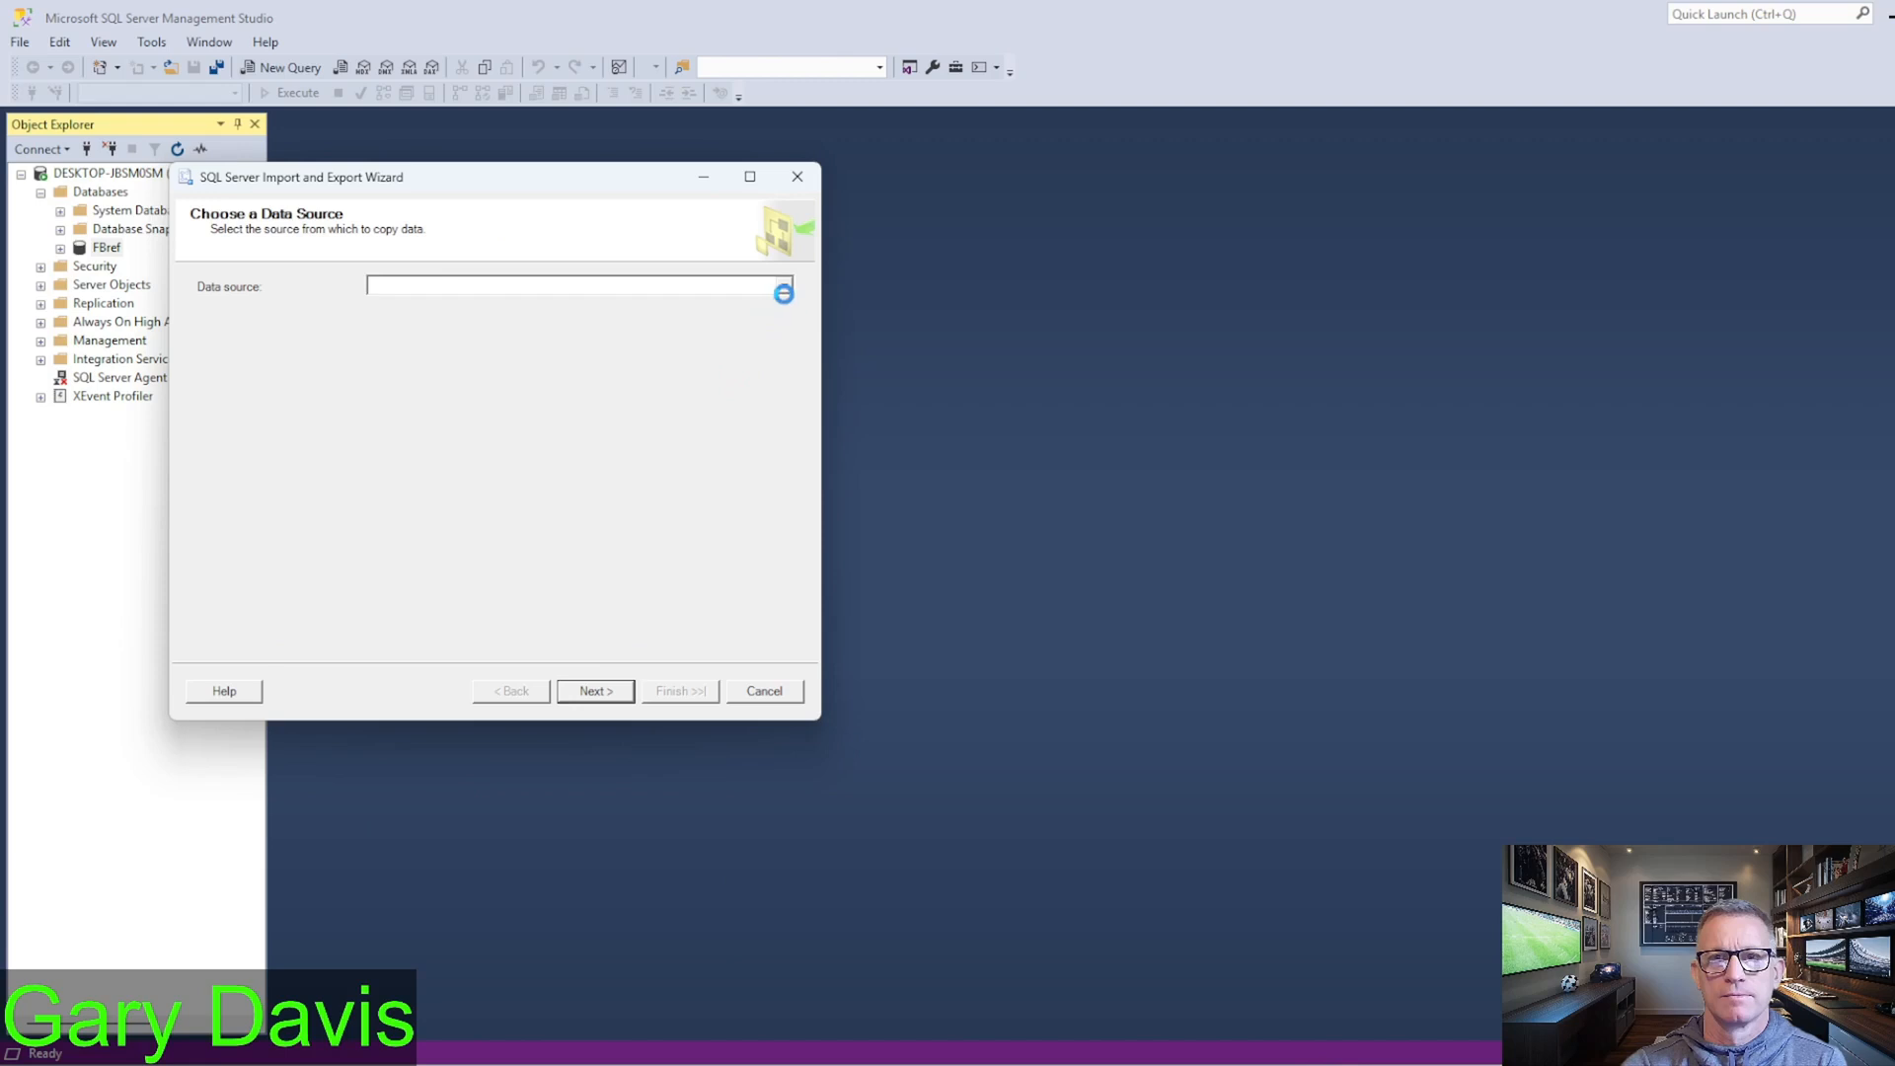
Step: Set the import's data source to Microsoft Excel with the file D:\Databases\FBref5.xlsx and continue to the destination
click(783, 285)
click(602, 399)
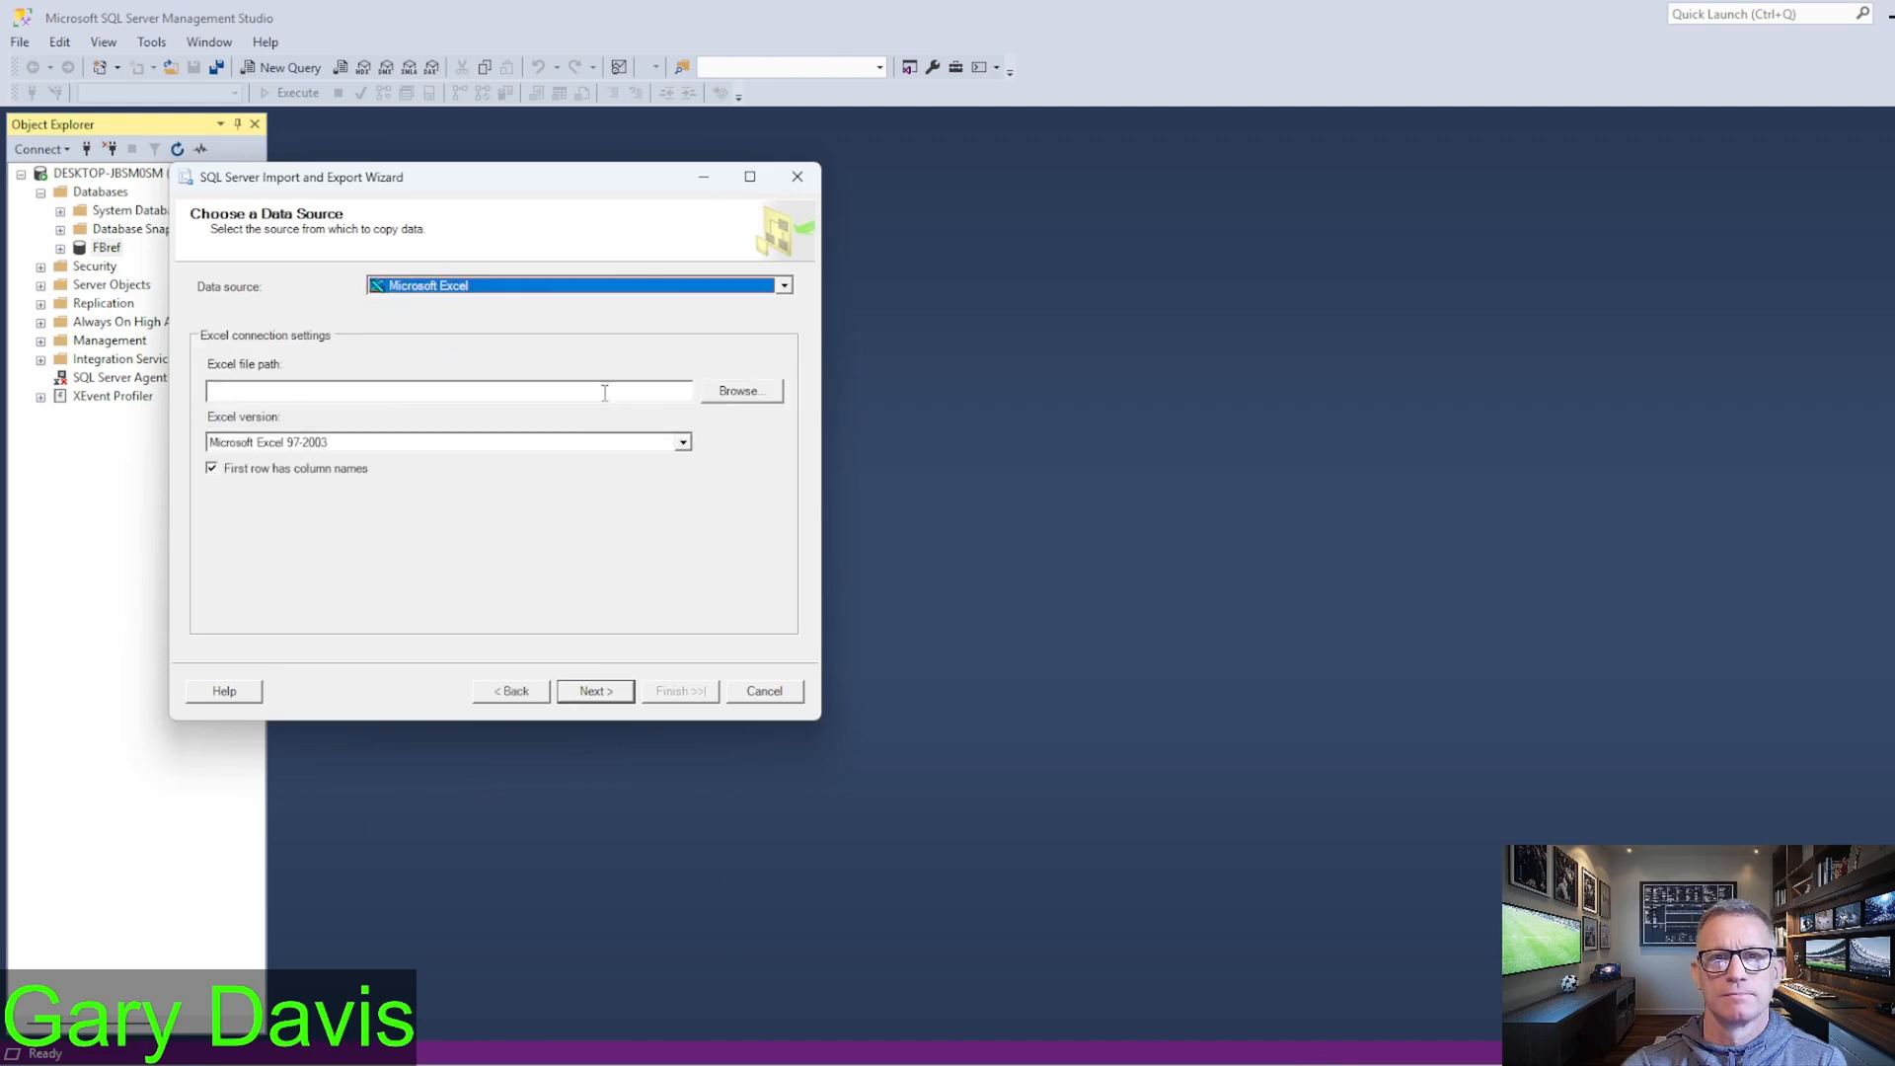
click(741, 391)
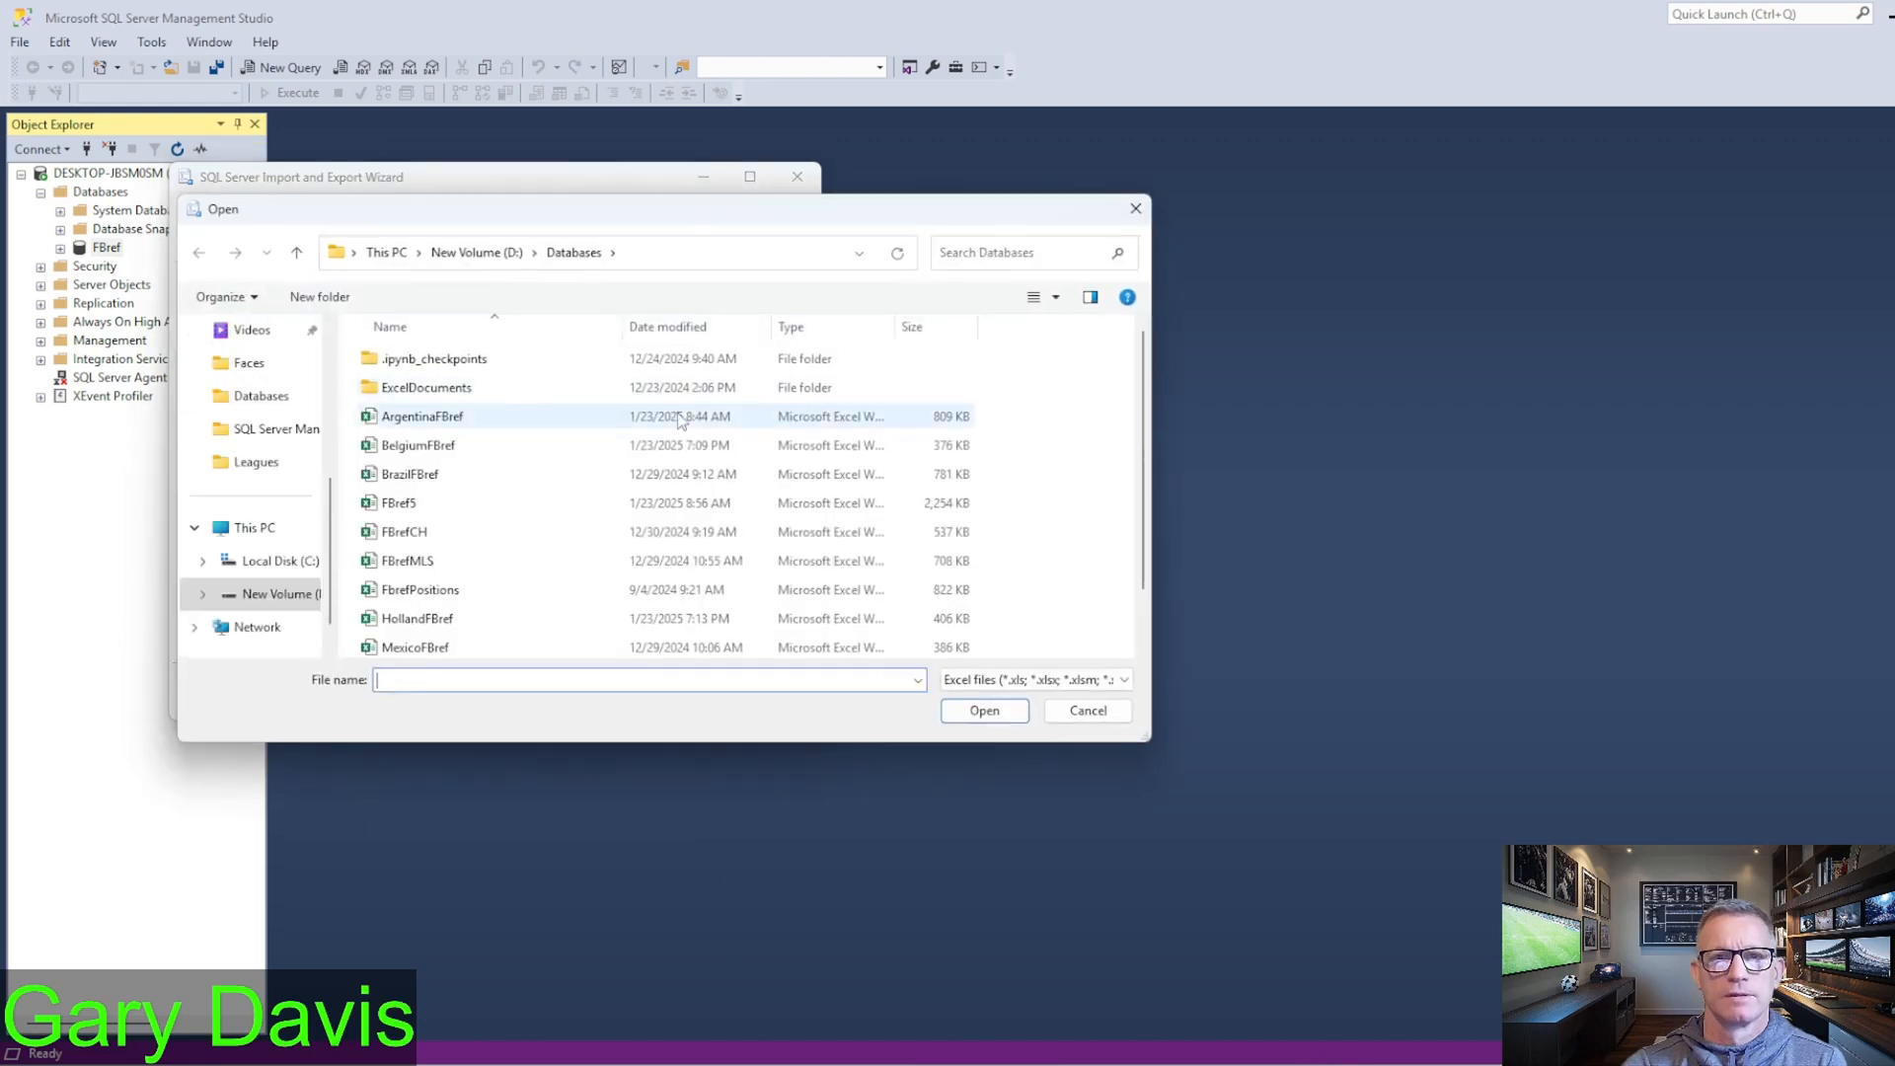
click(413, 506)
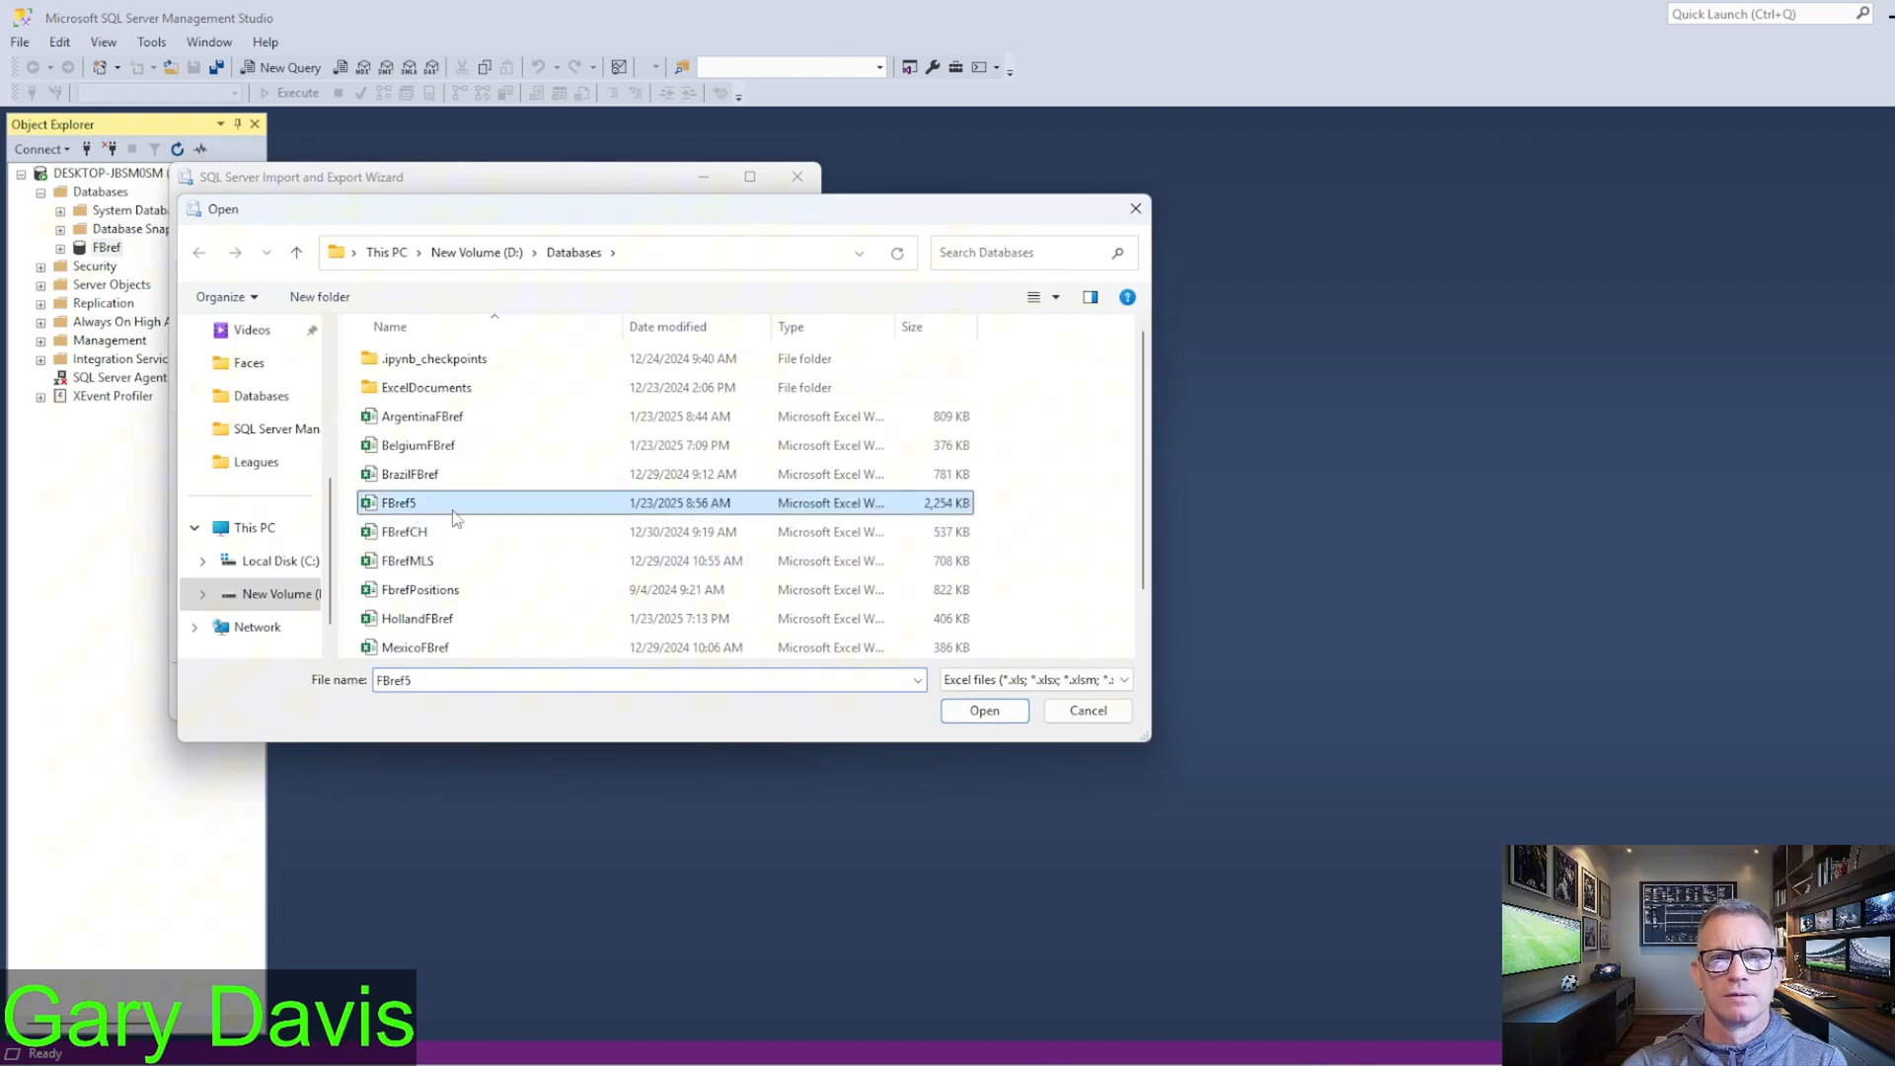
click(983, 712)
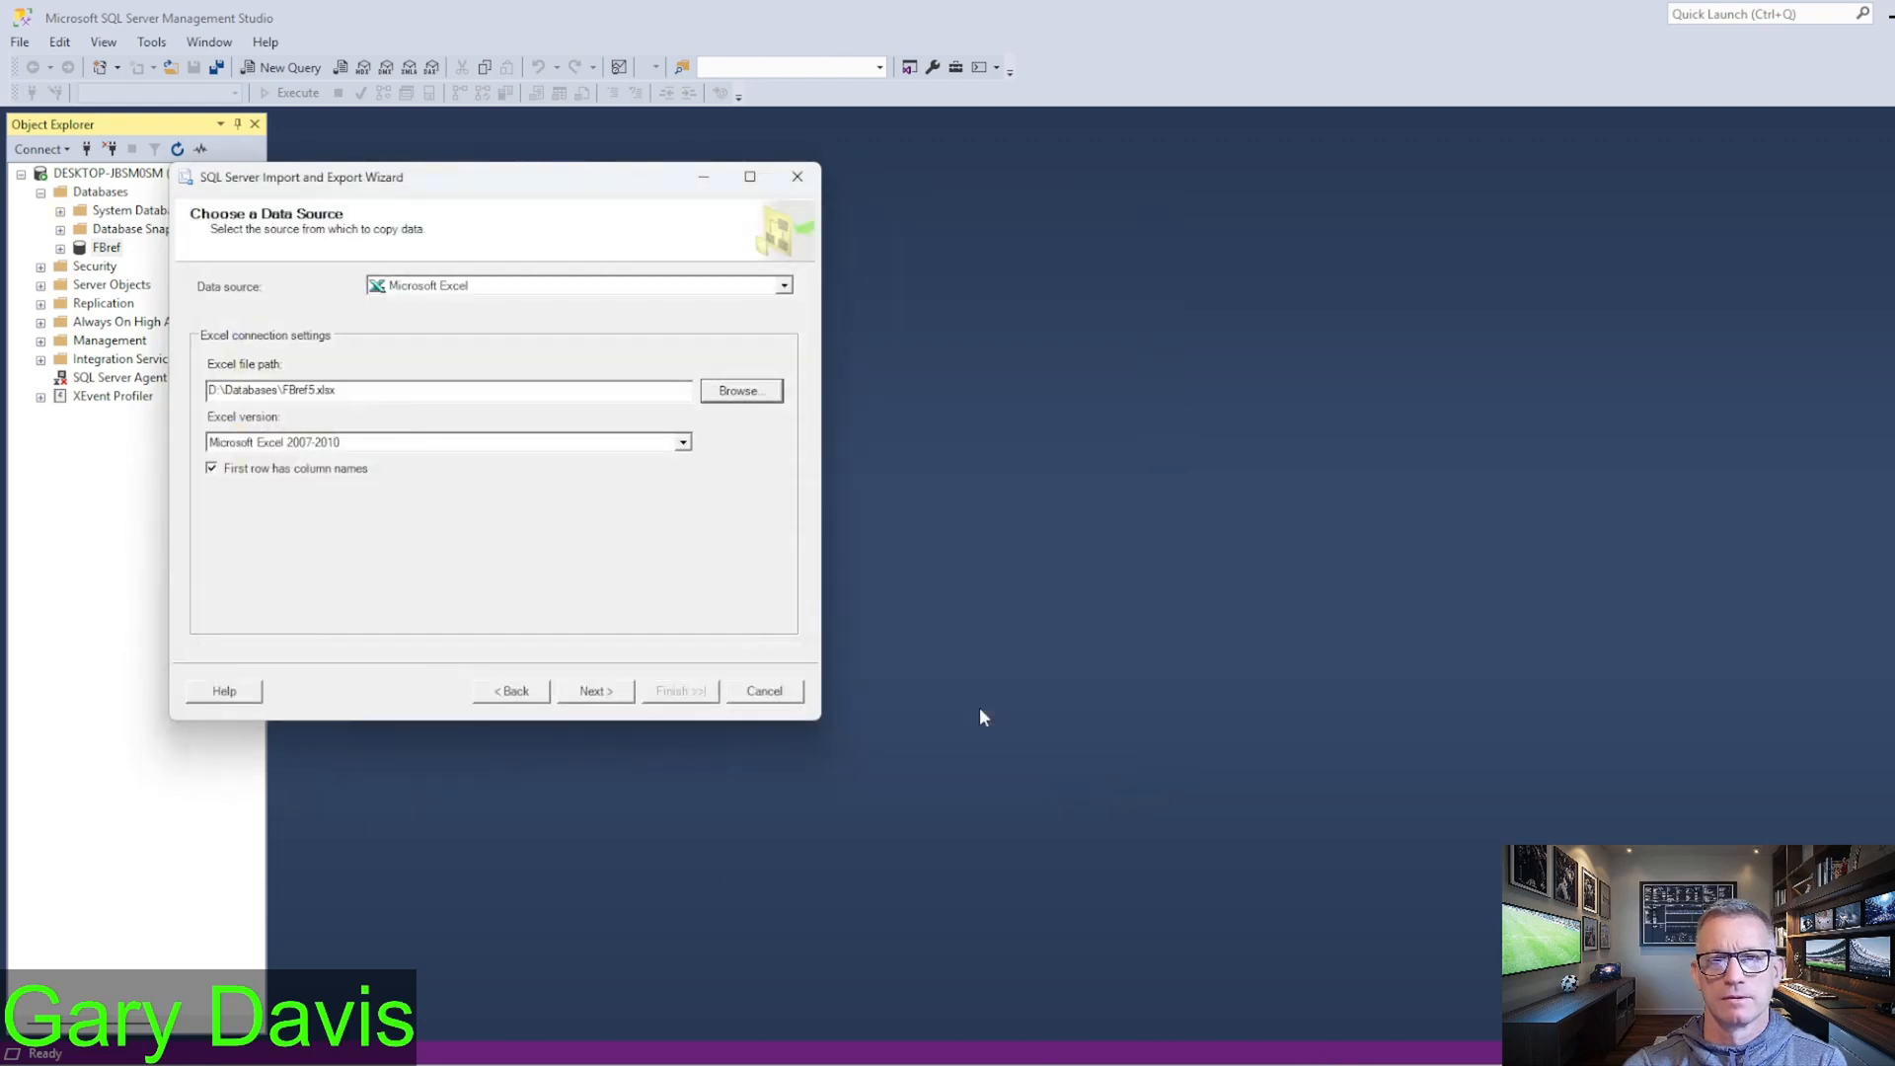
click(592, 693)
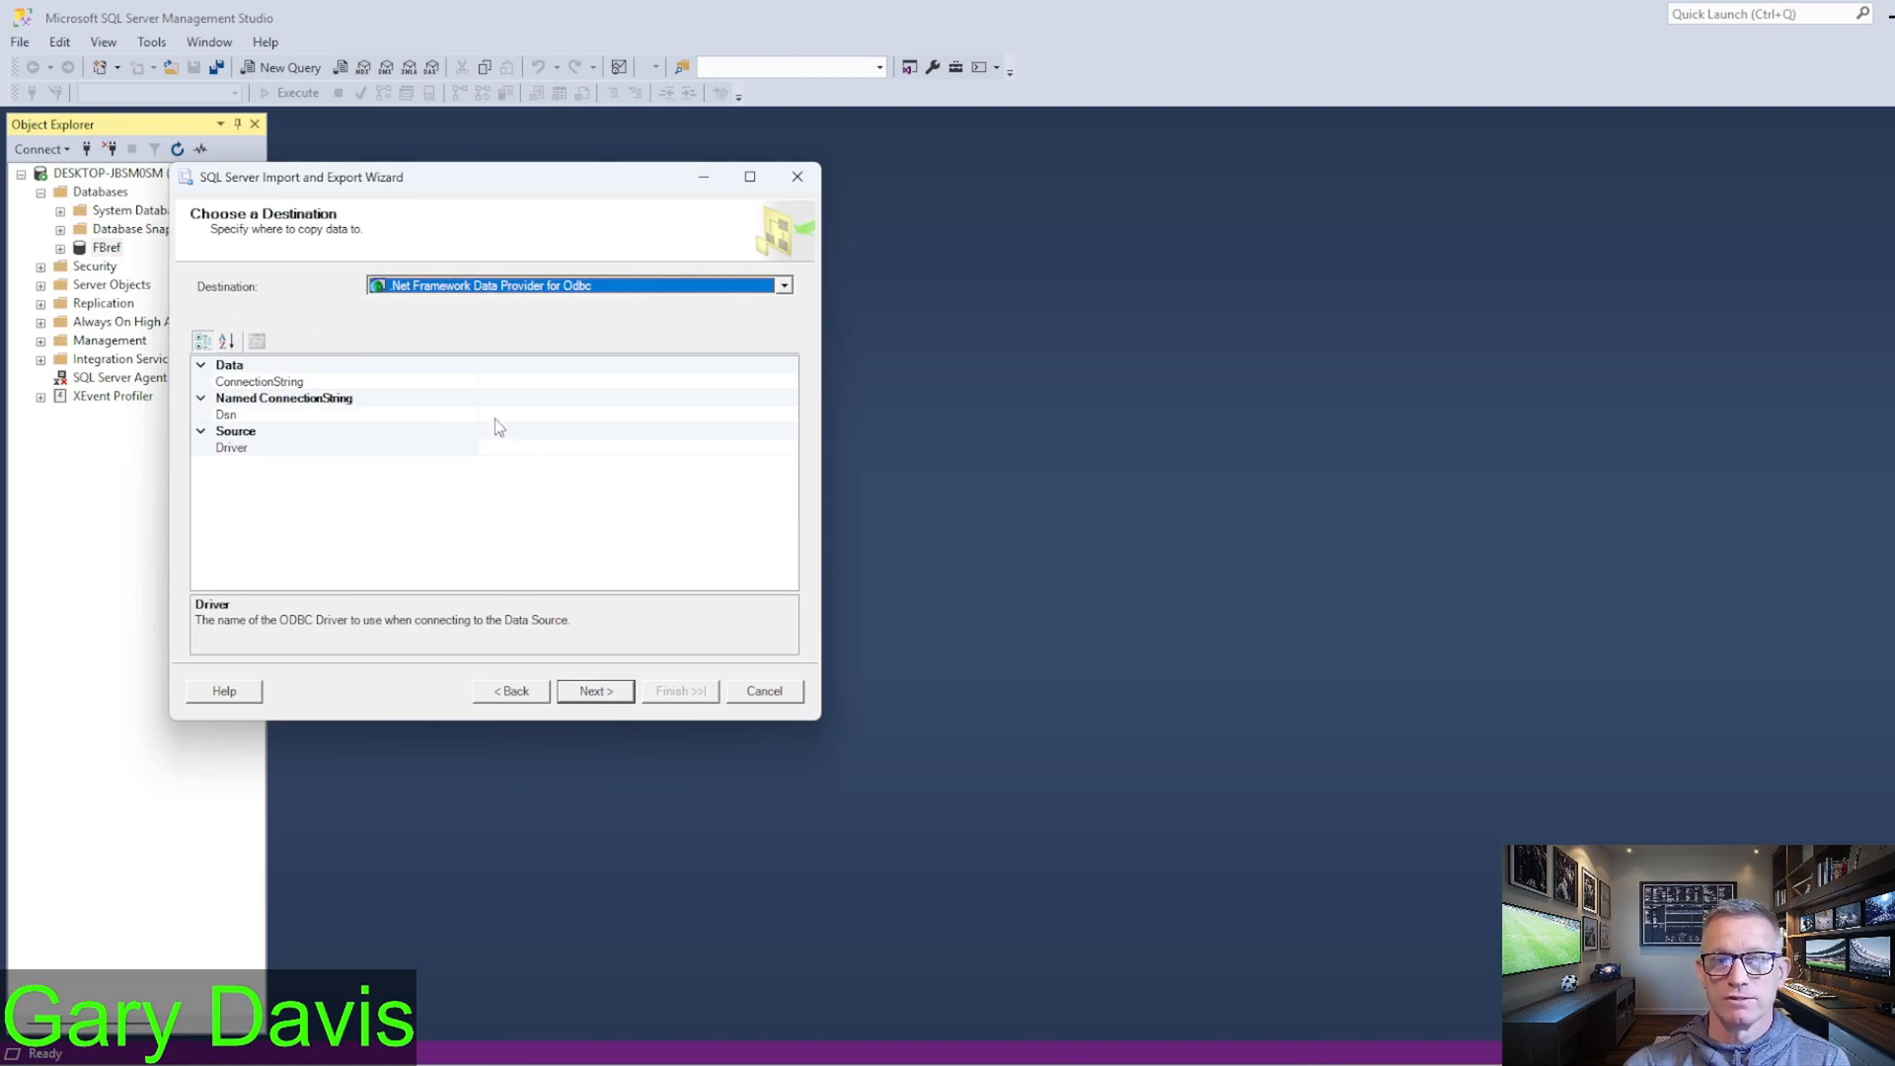
Step: Set the import destination to Microsoft OLE DB Provider for SQL Server and proceed to writing a source query
click(784, 286)
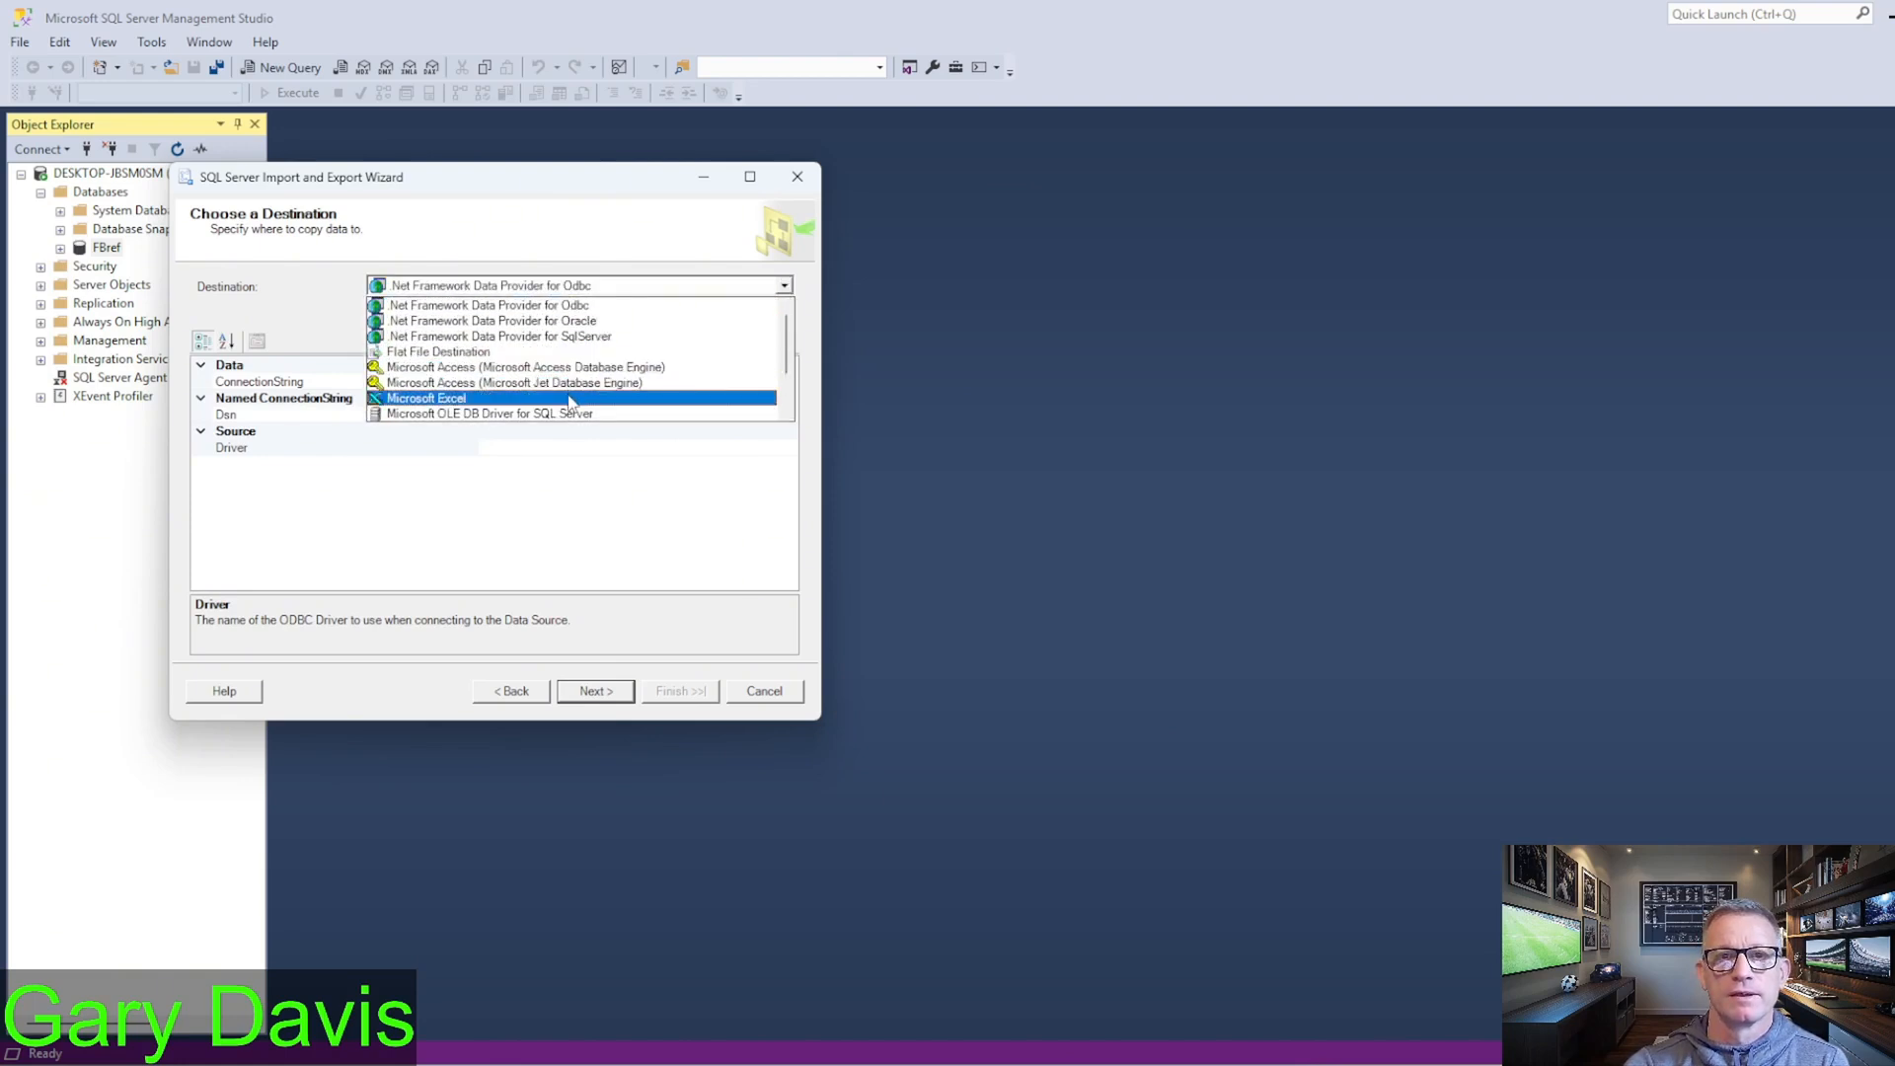
scroll(583, 395, down, 4)
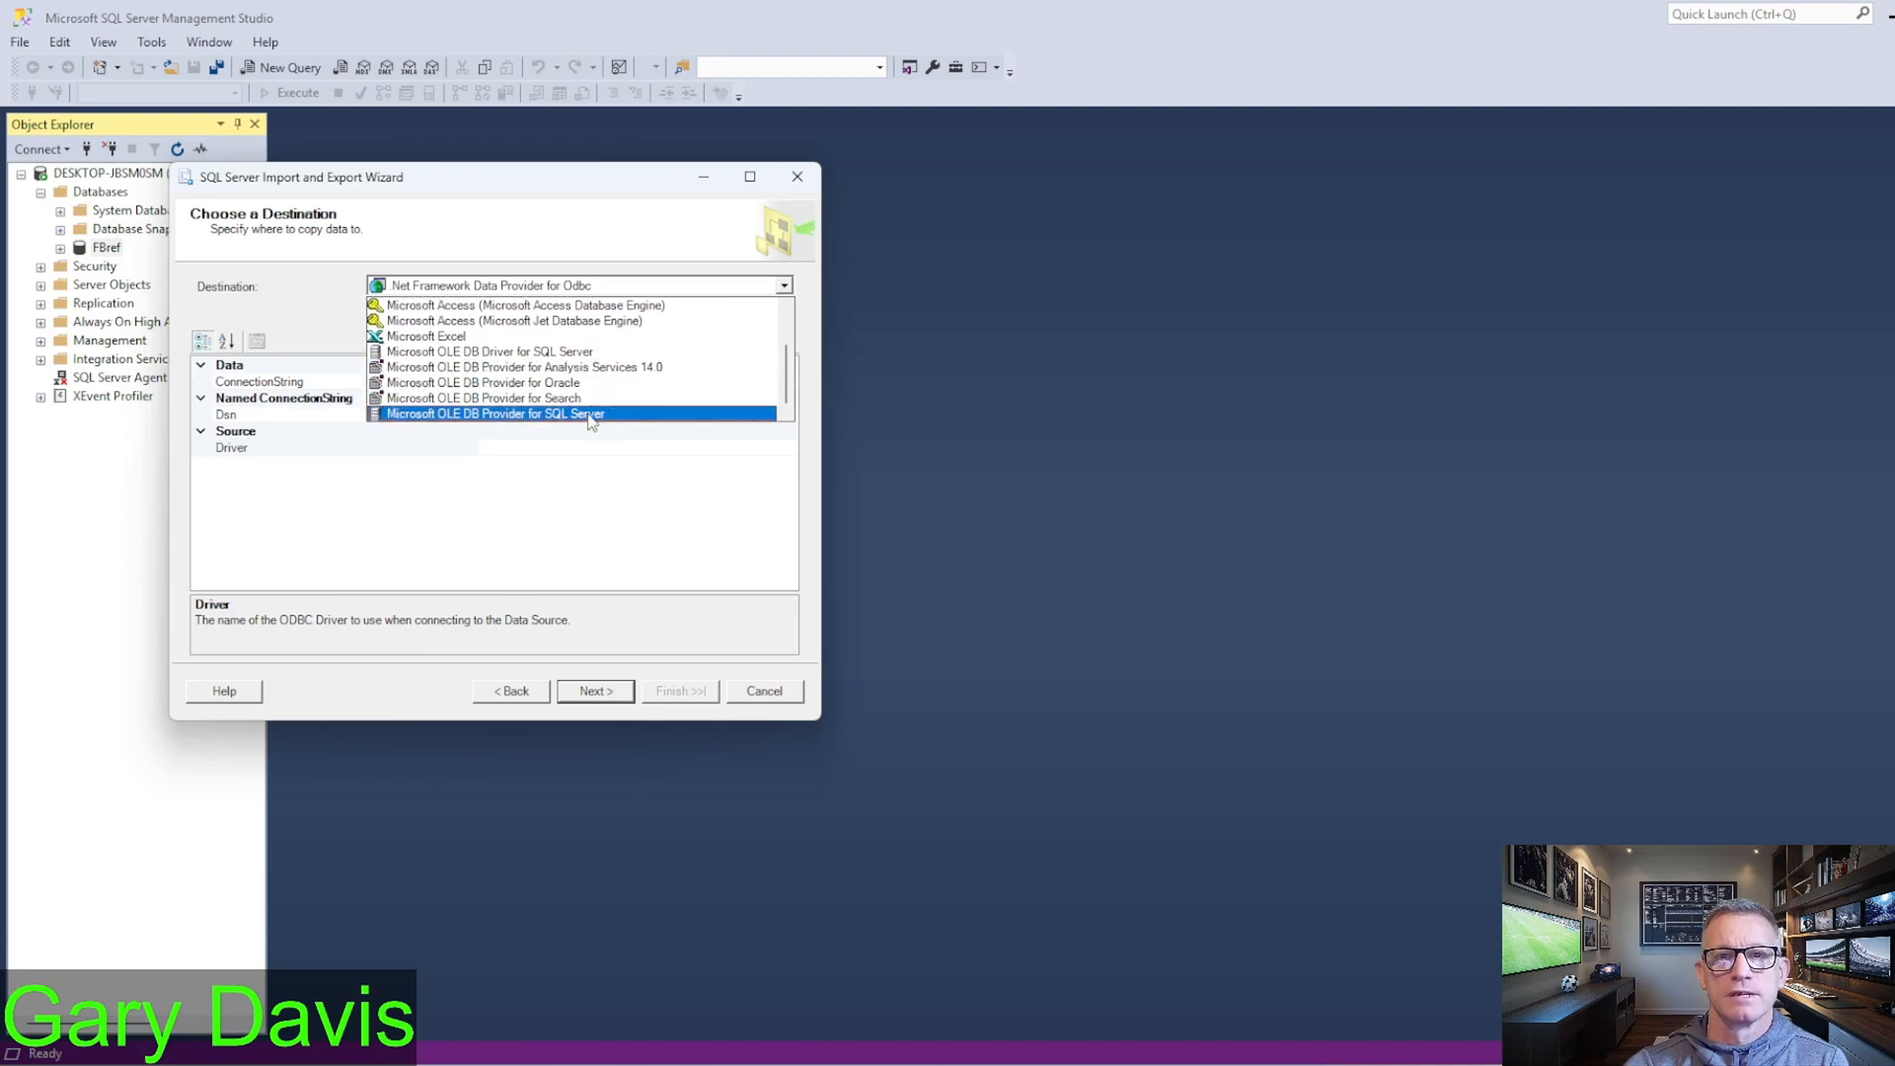
click(556, 414)
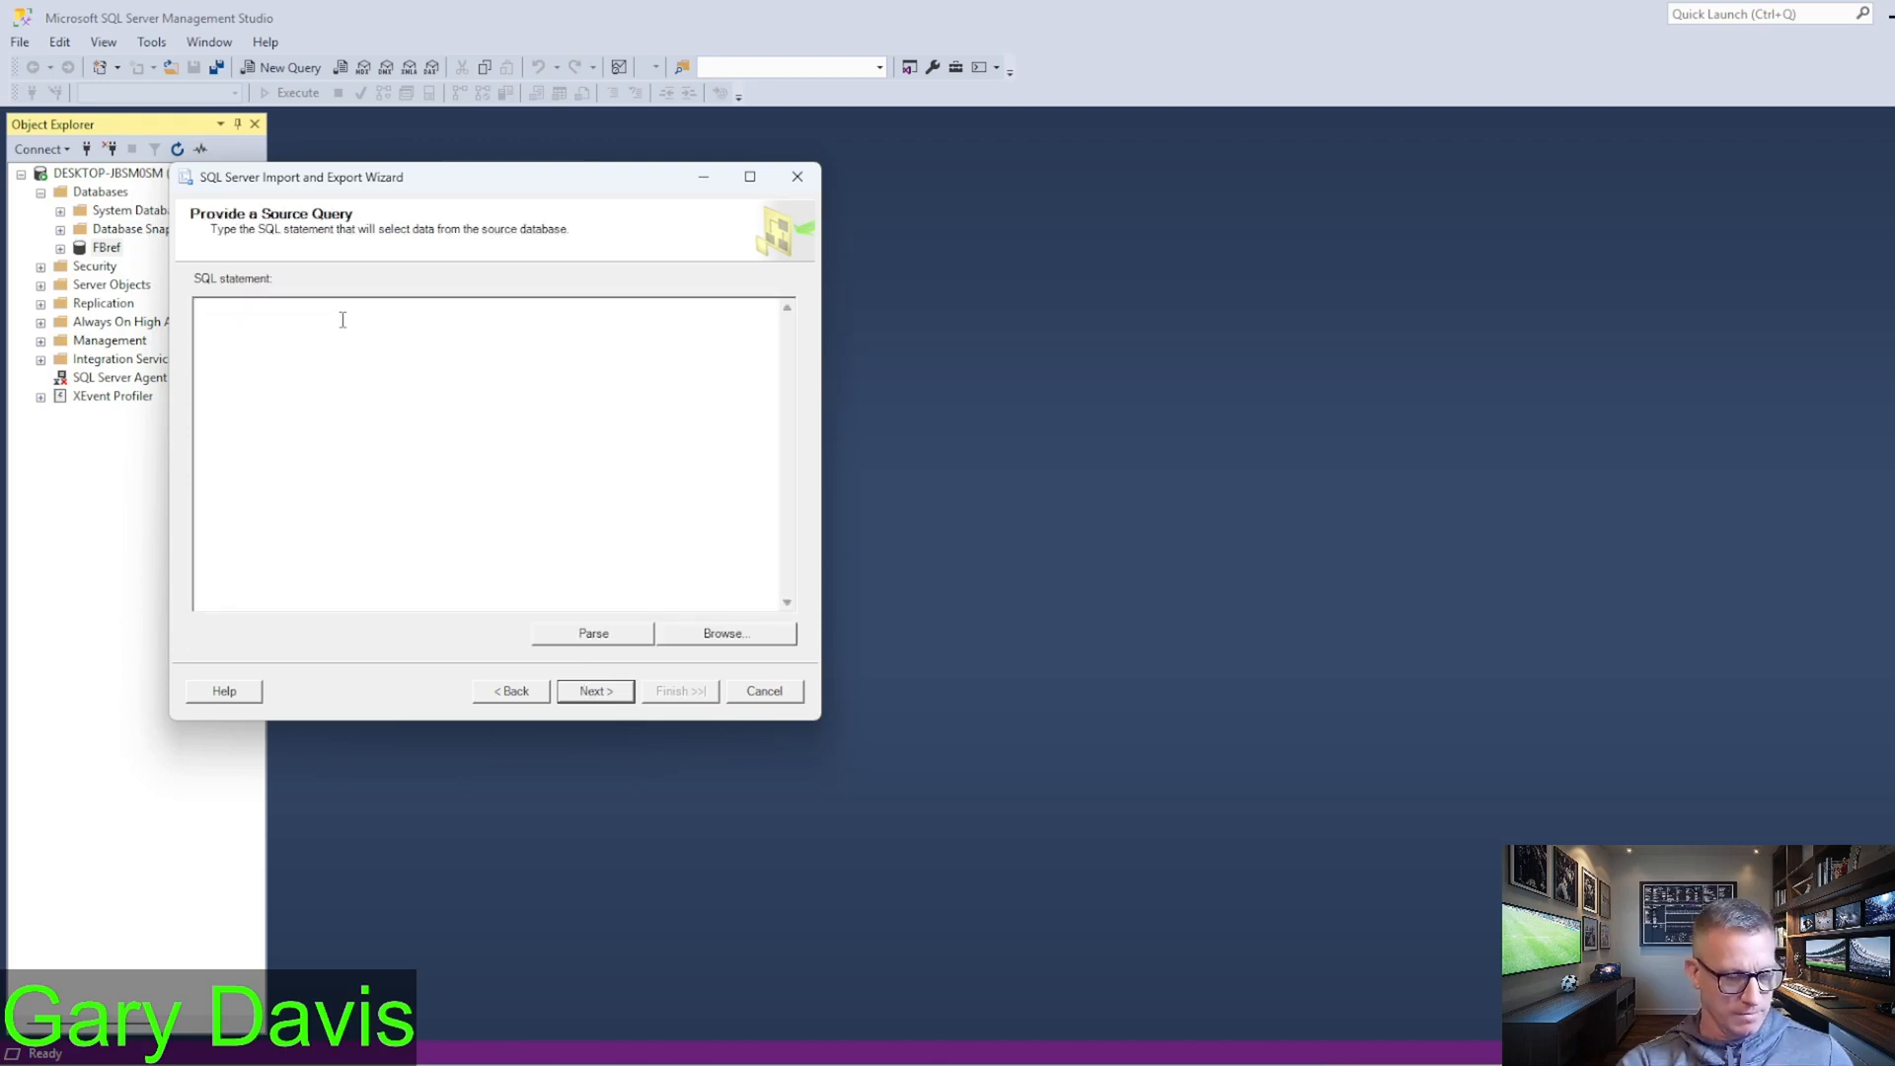
Step: Provide the source query SELECT * FROM [Sheet1$], run the import immediately into [dbo].[Query], and close the wizard
key(ctrl+v)
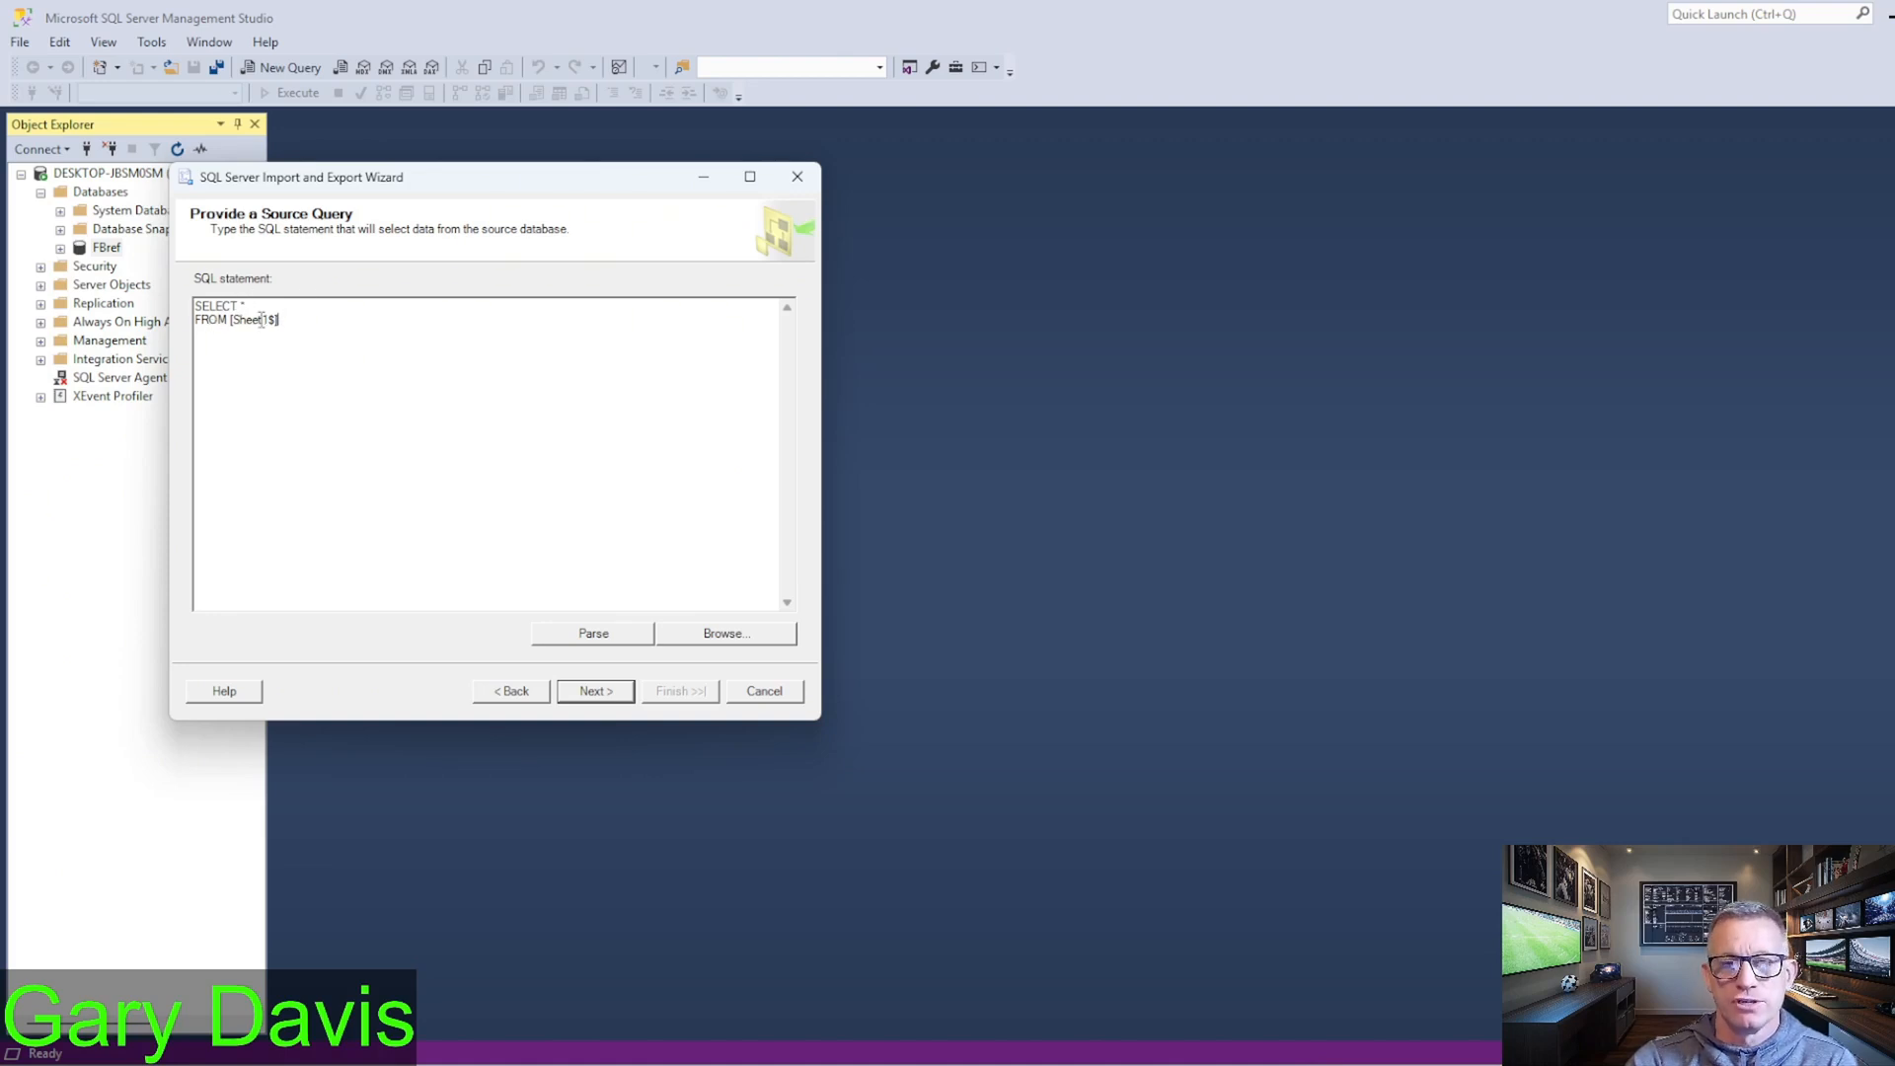
click(489, 1064)
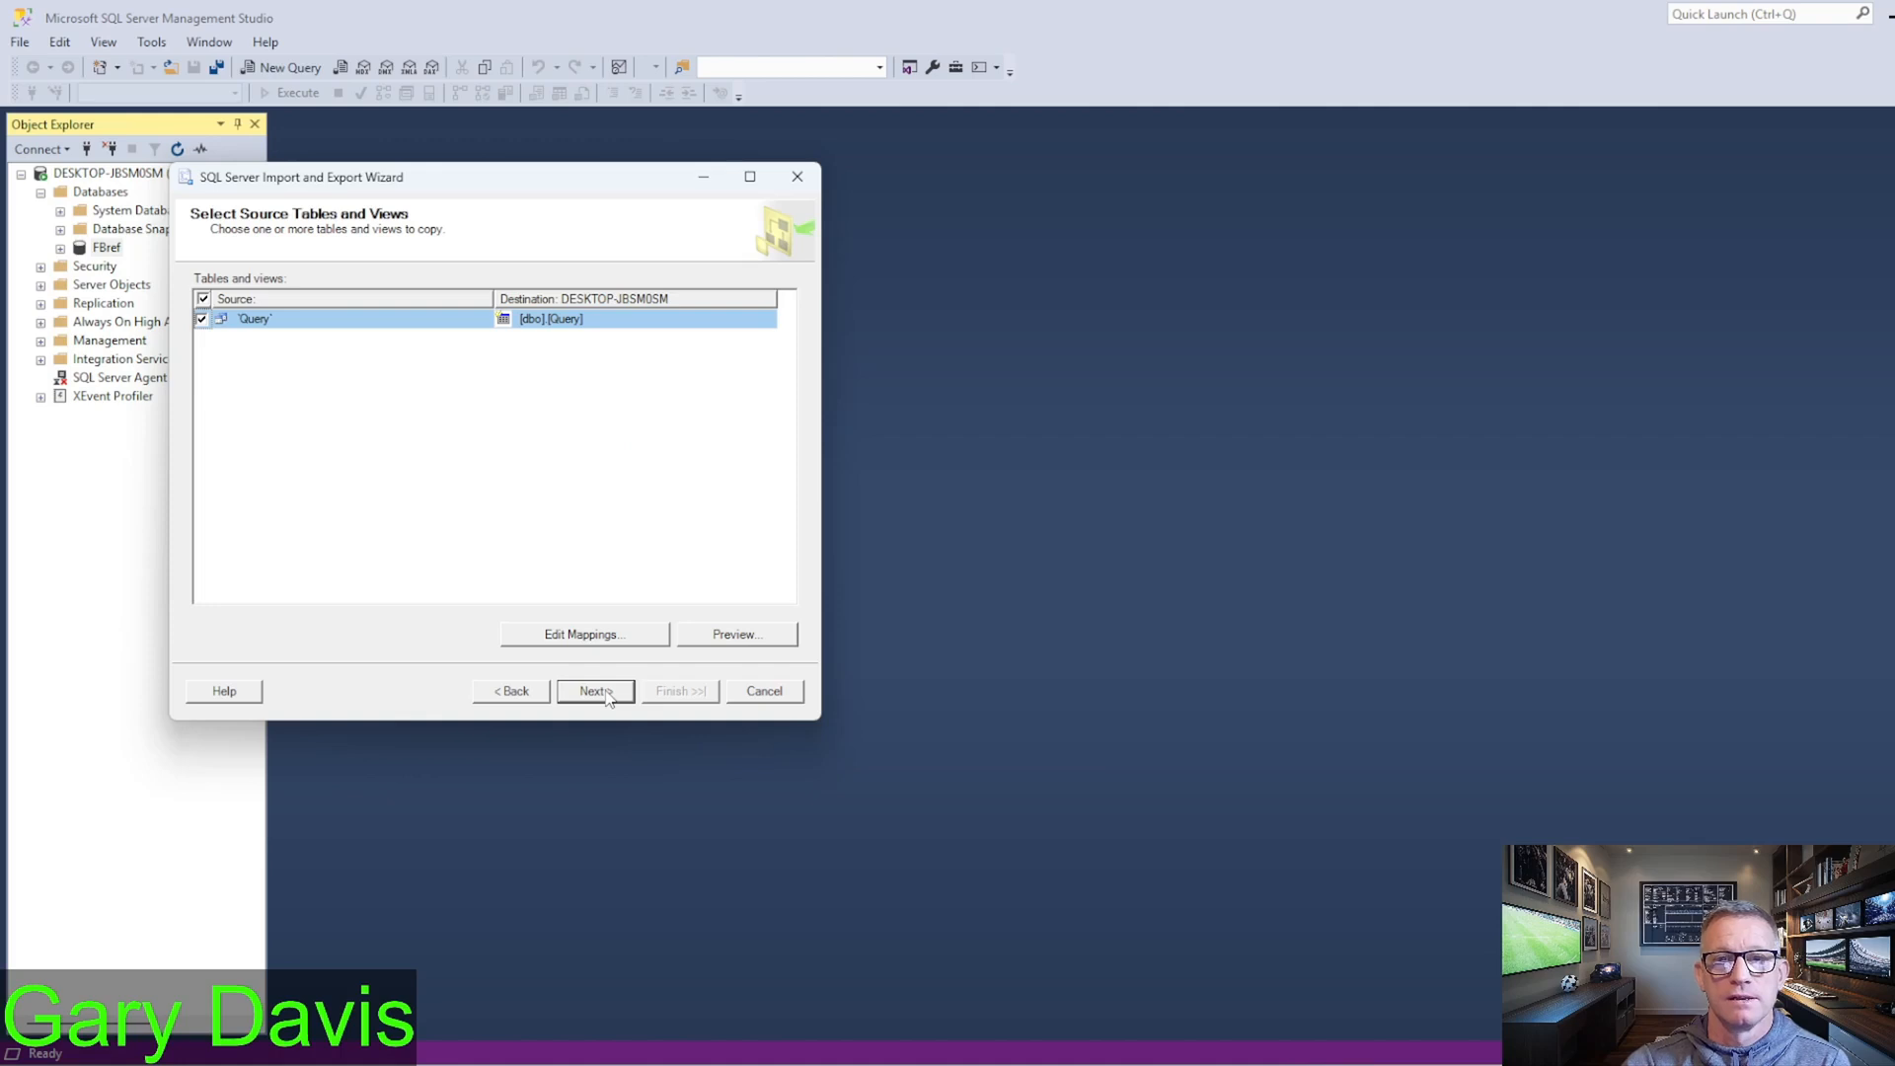
click(604, 690)
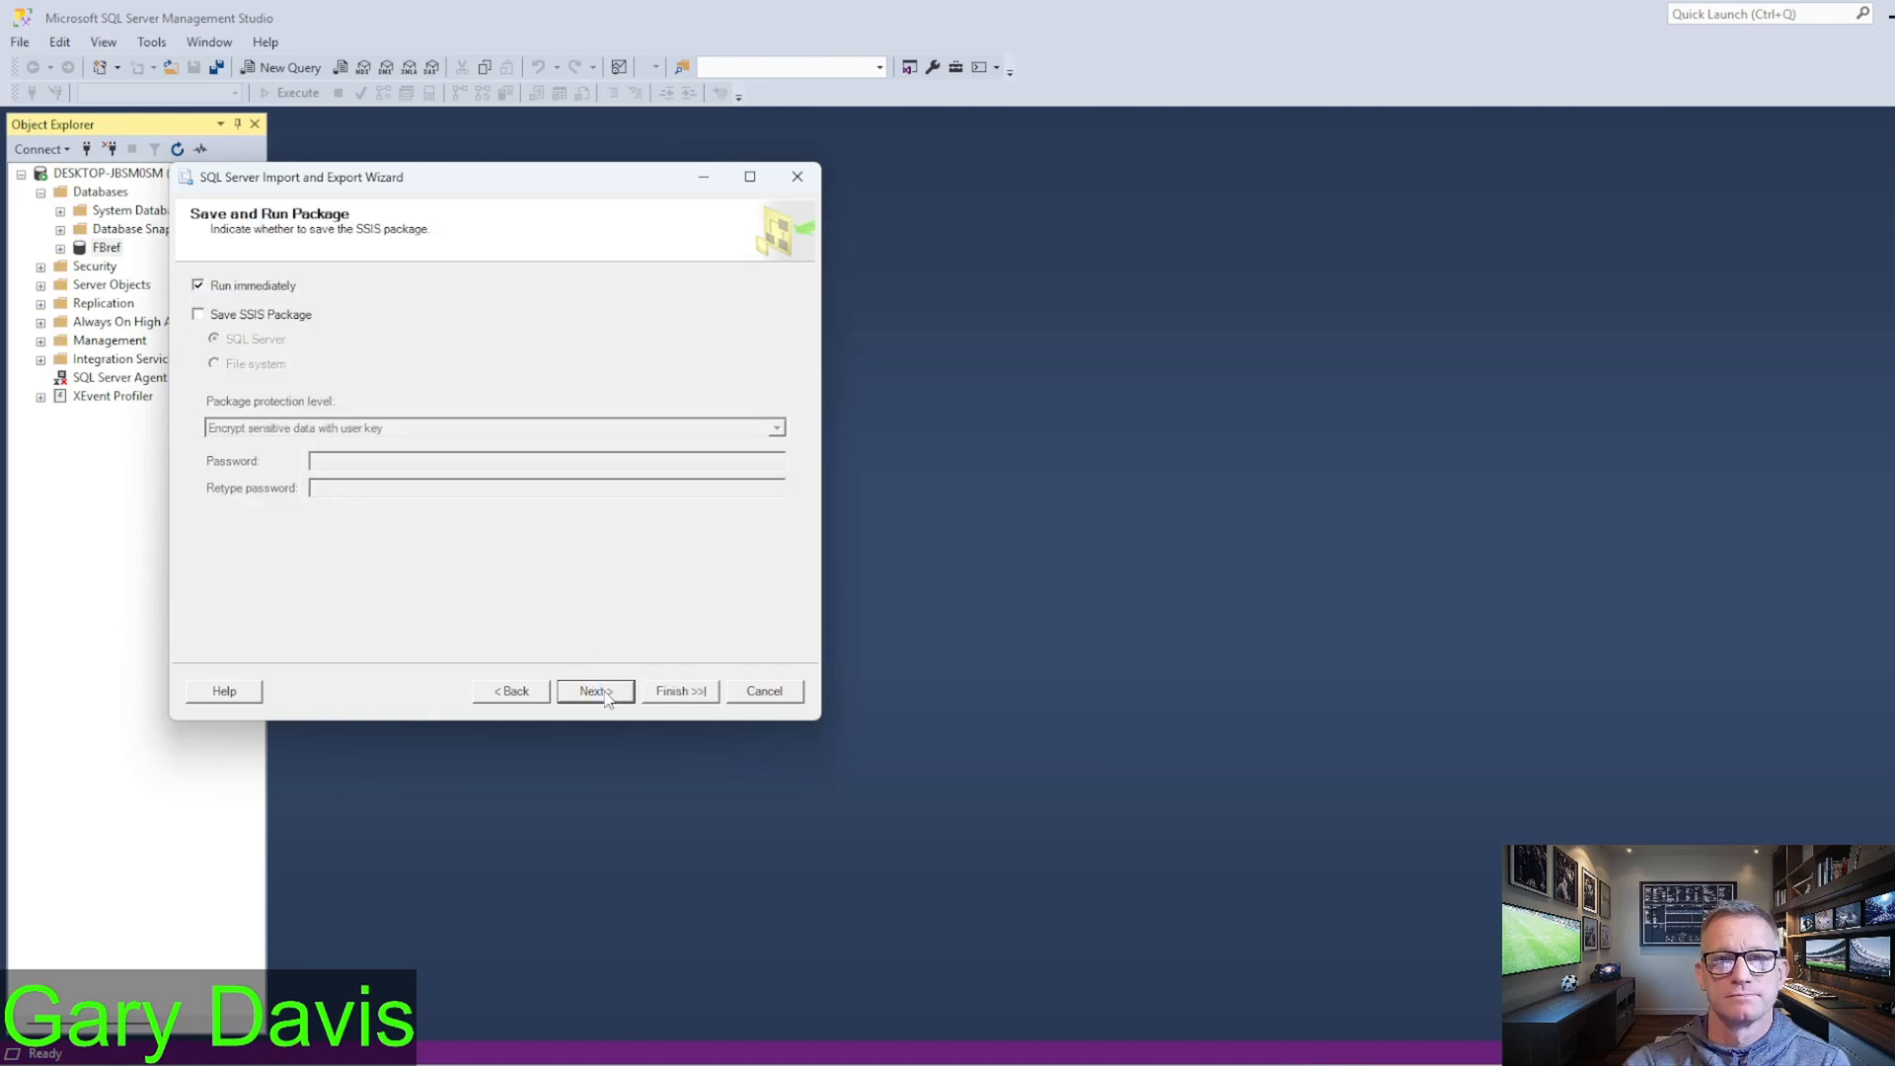
click(673, 693)
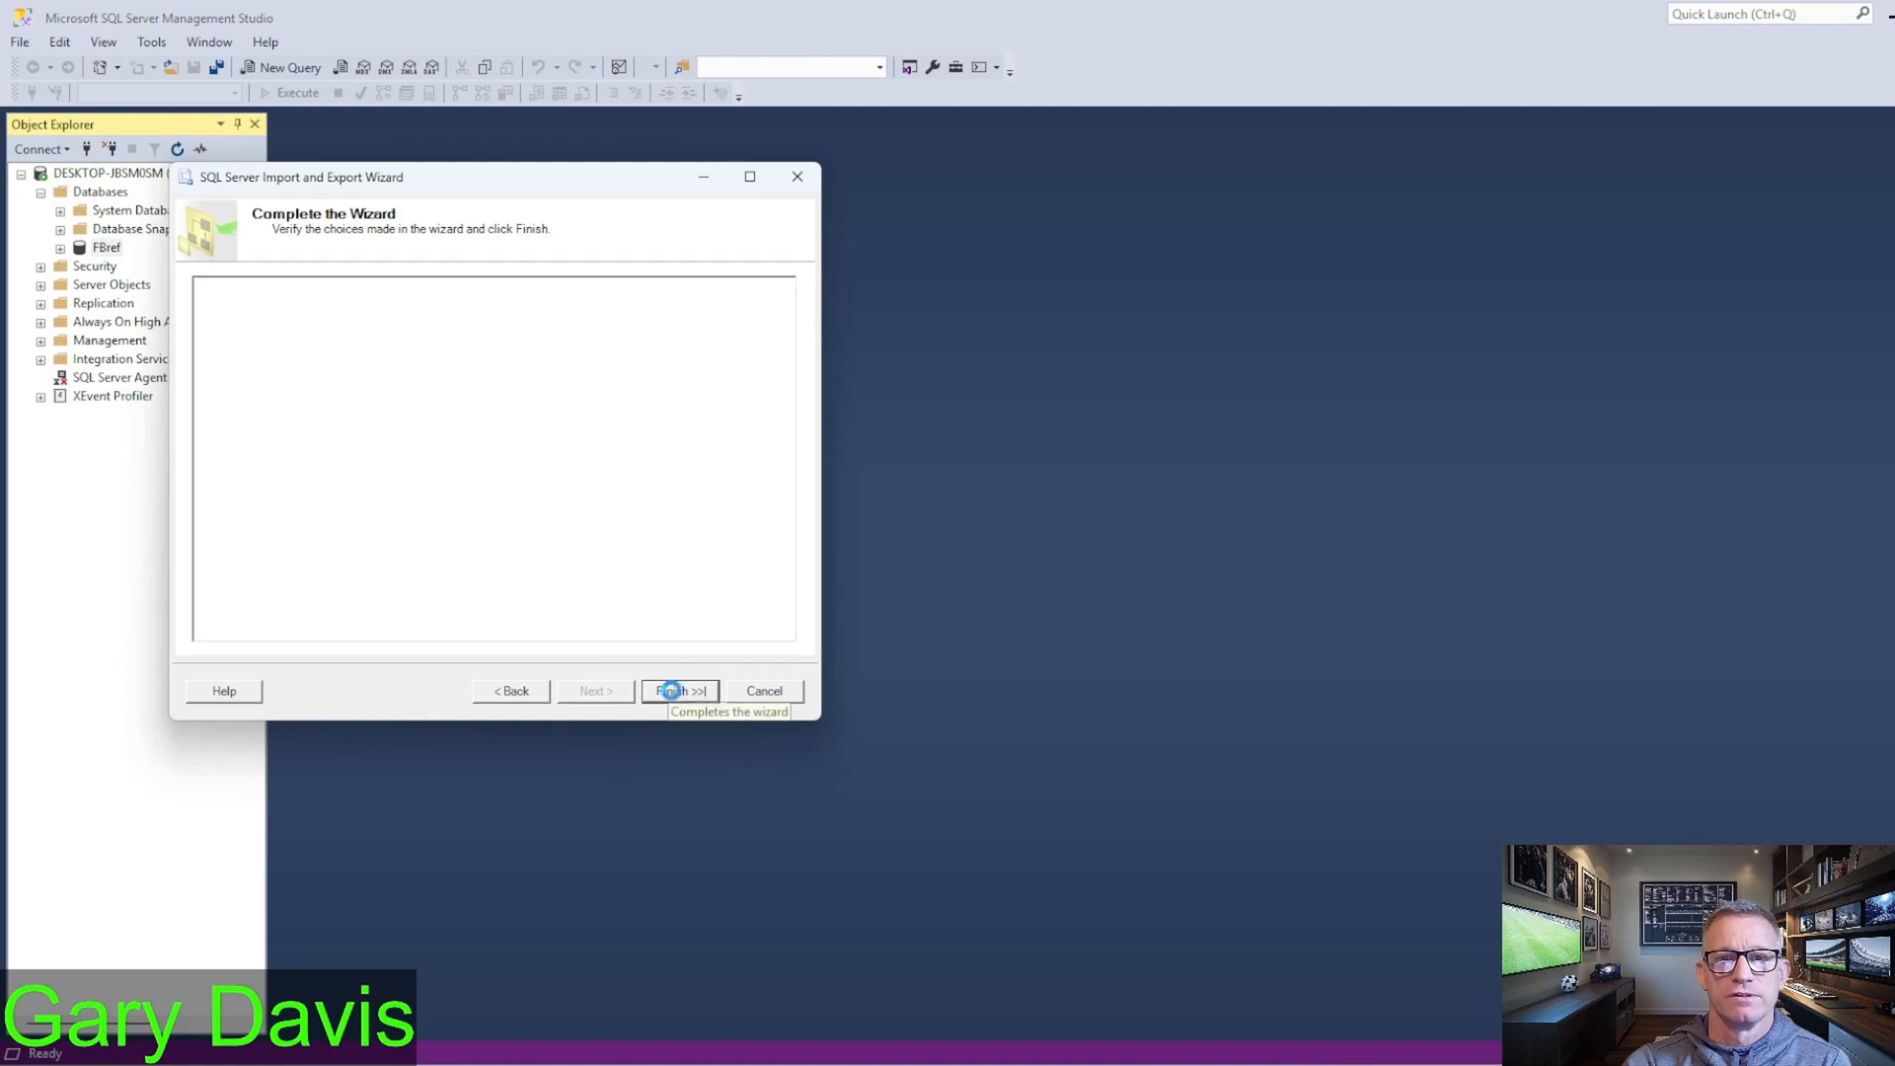
click(684, 697)
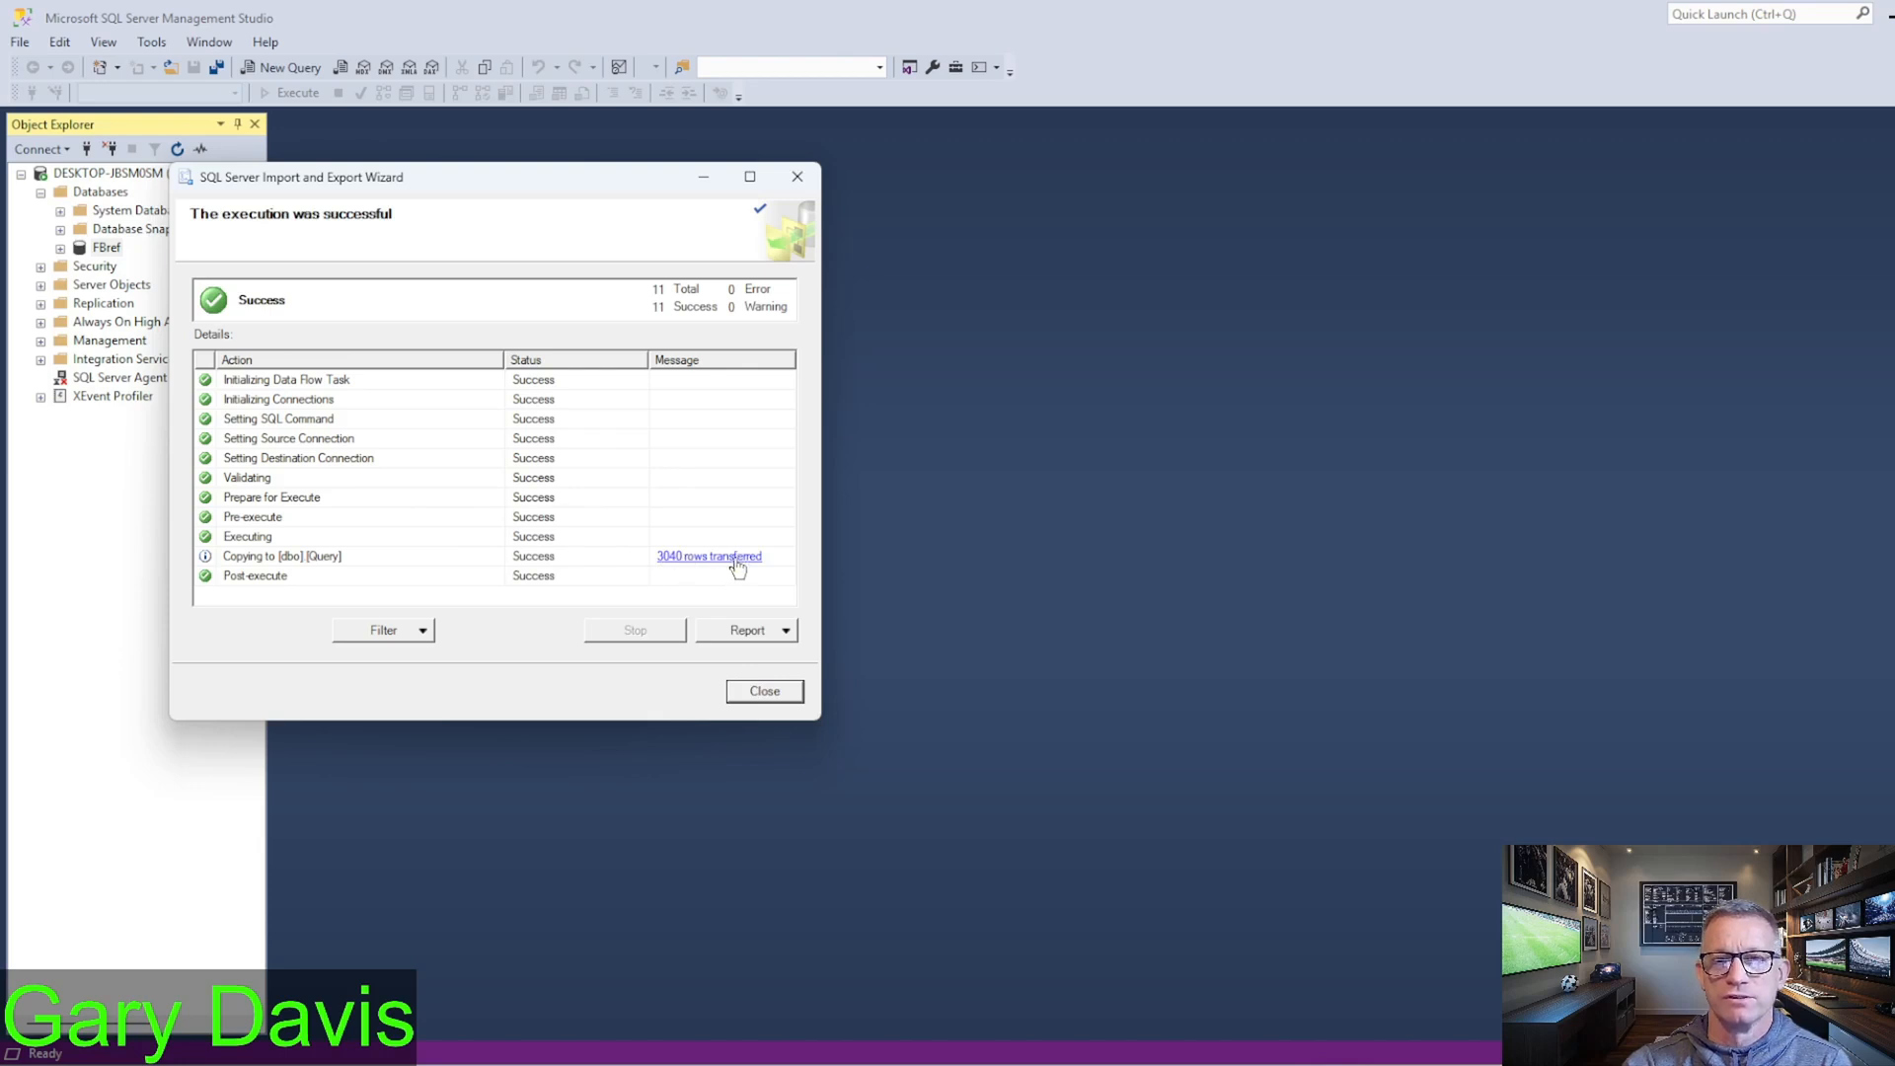
click(759, 693)
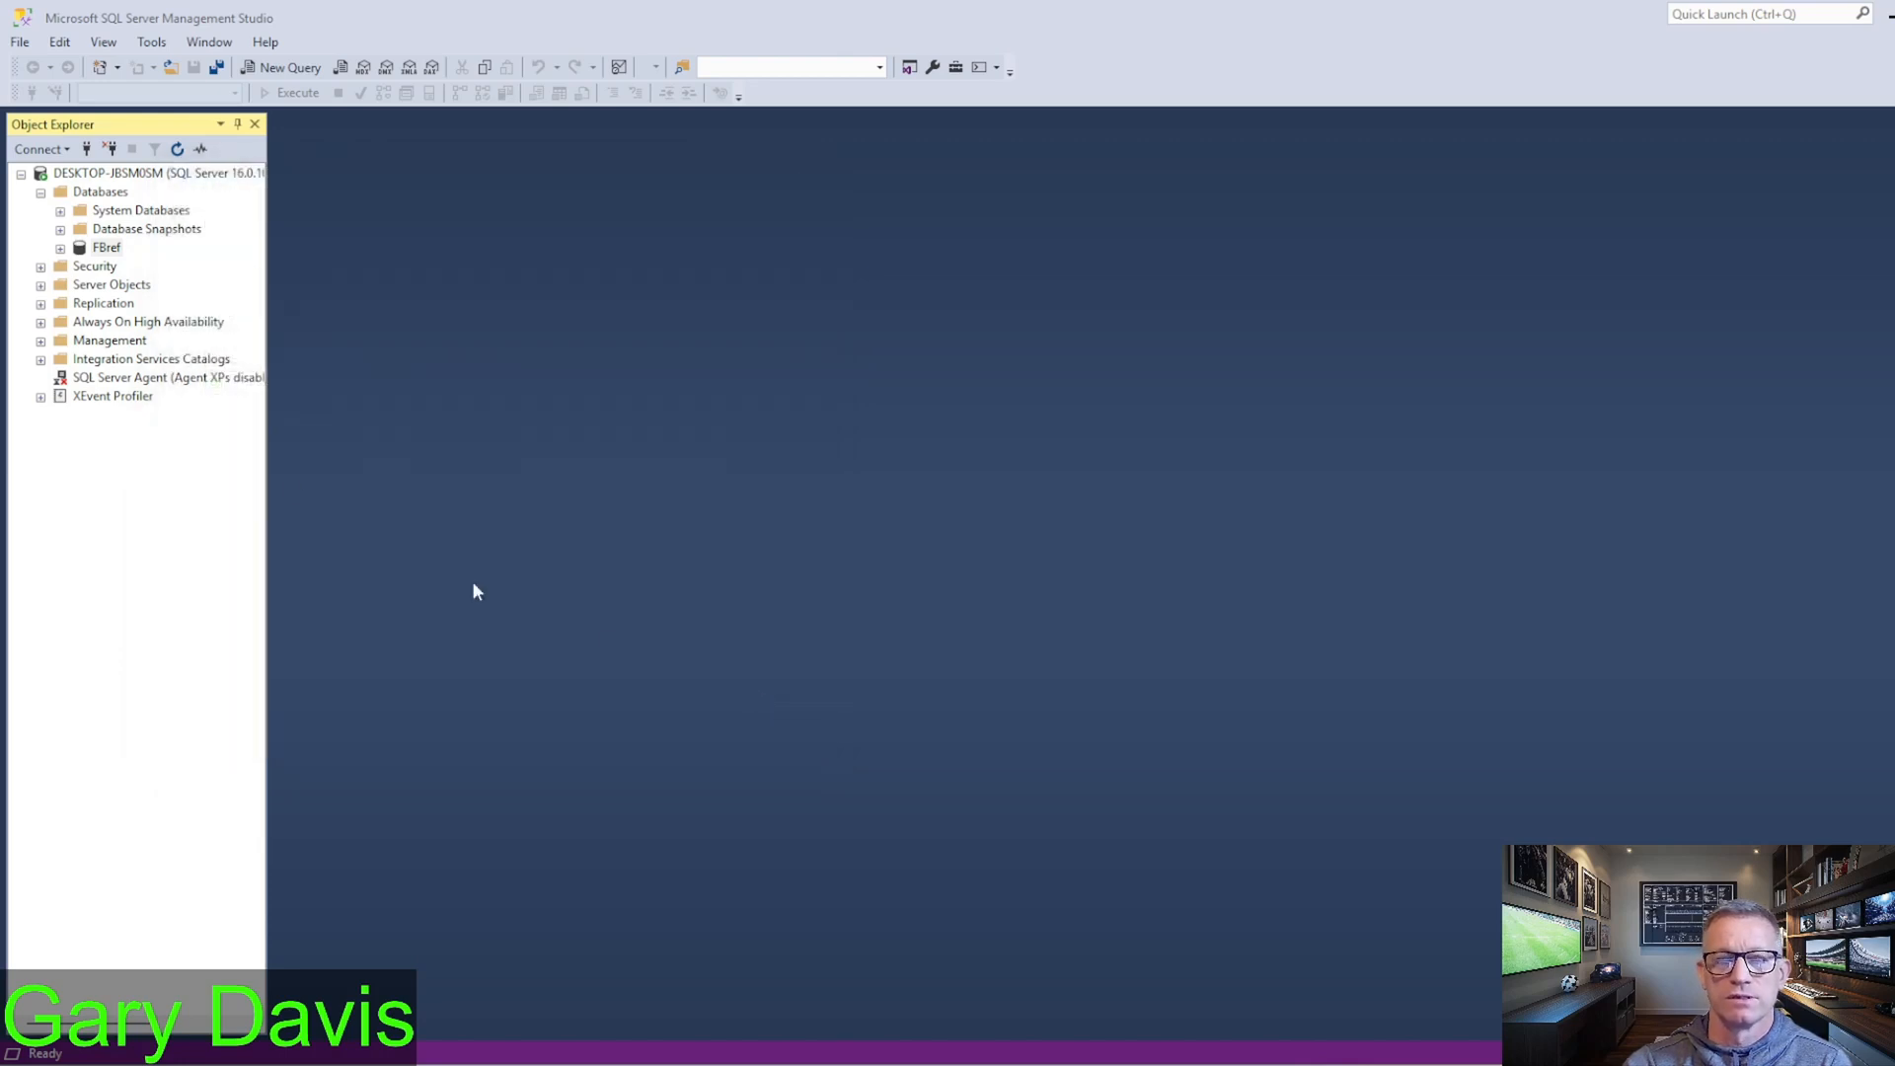
Step: Expand the FBref database's tables and rename the imported dbo.Query table to FBrefBig5
click(60, 247)
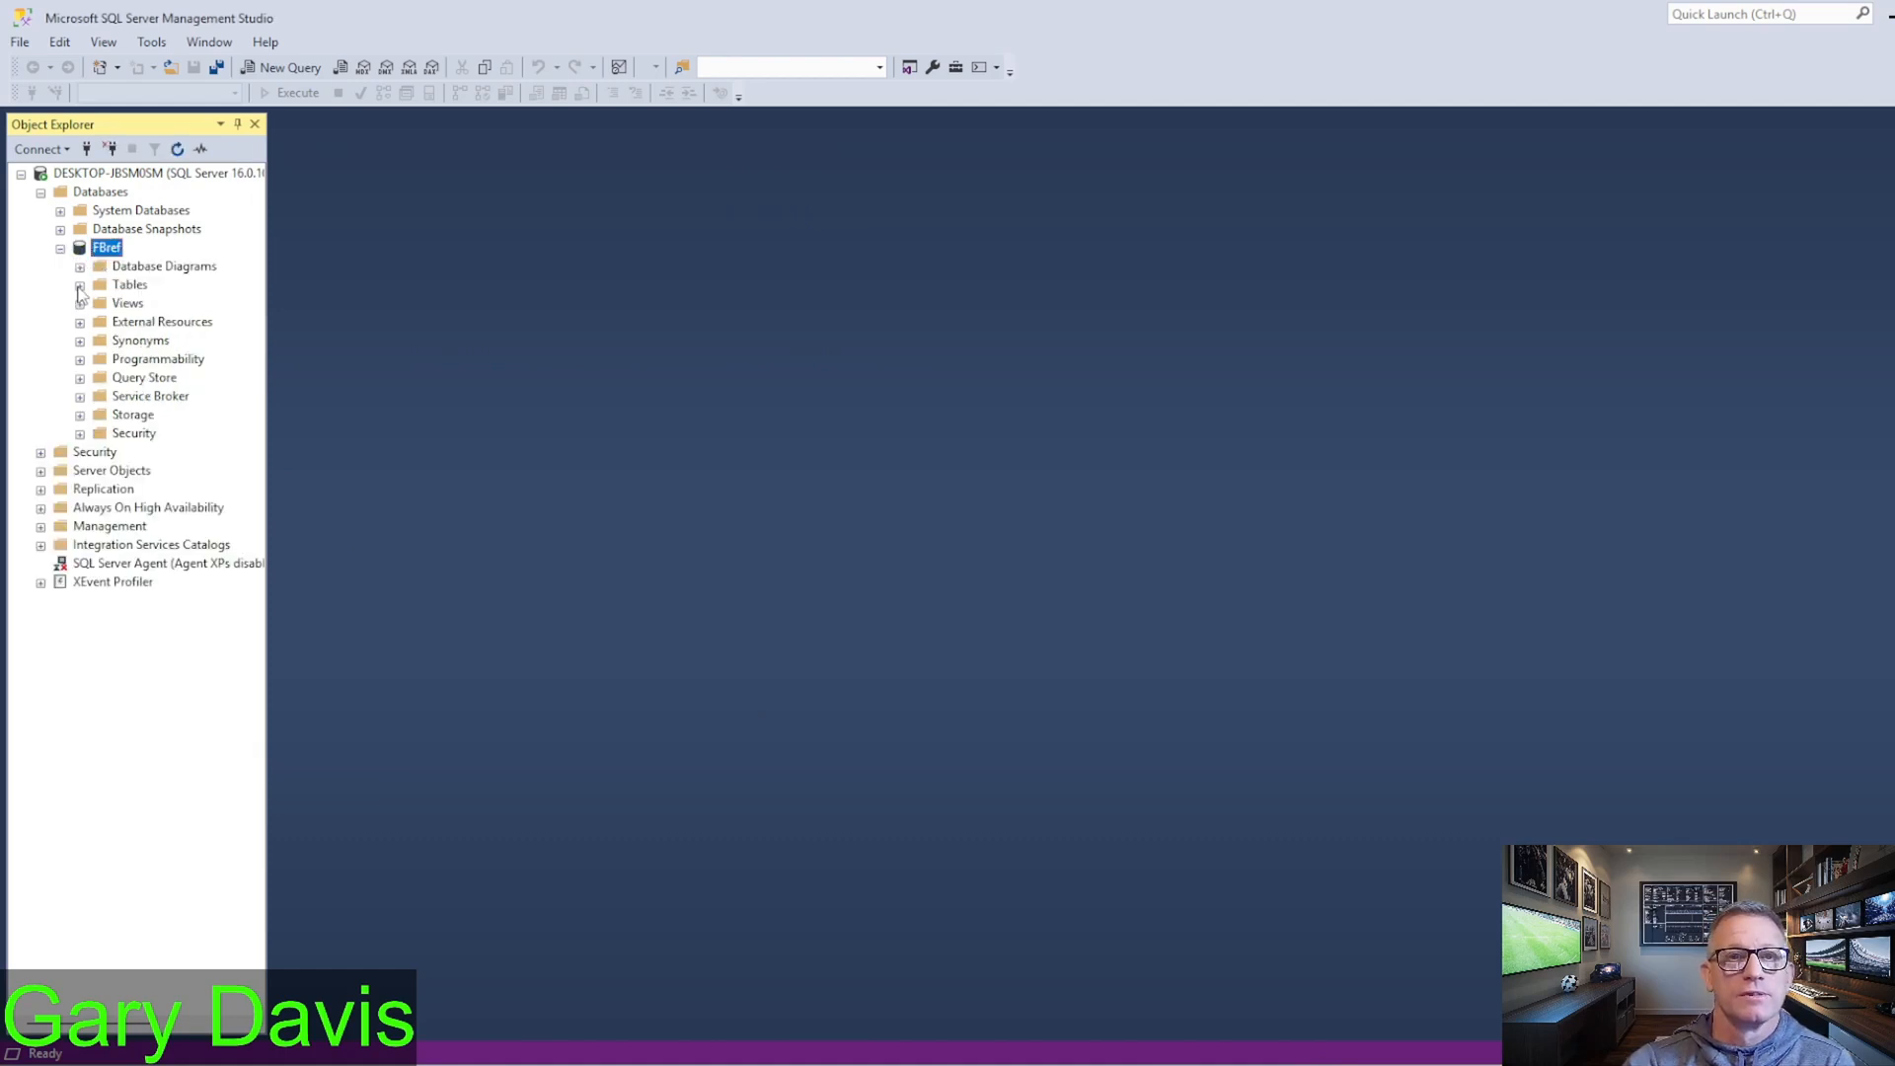
click(80, 286)
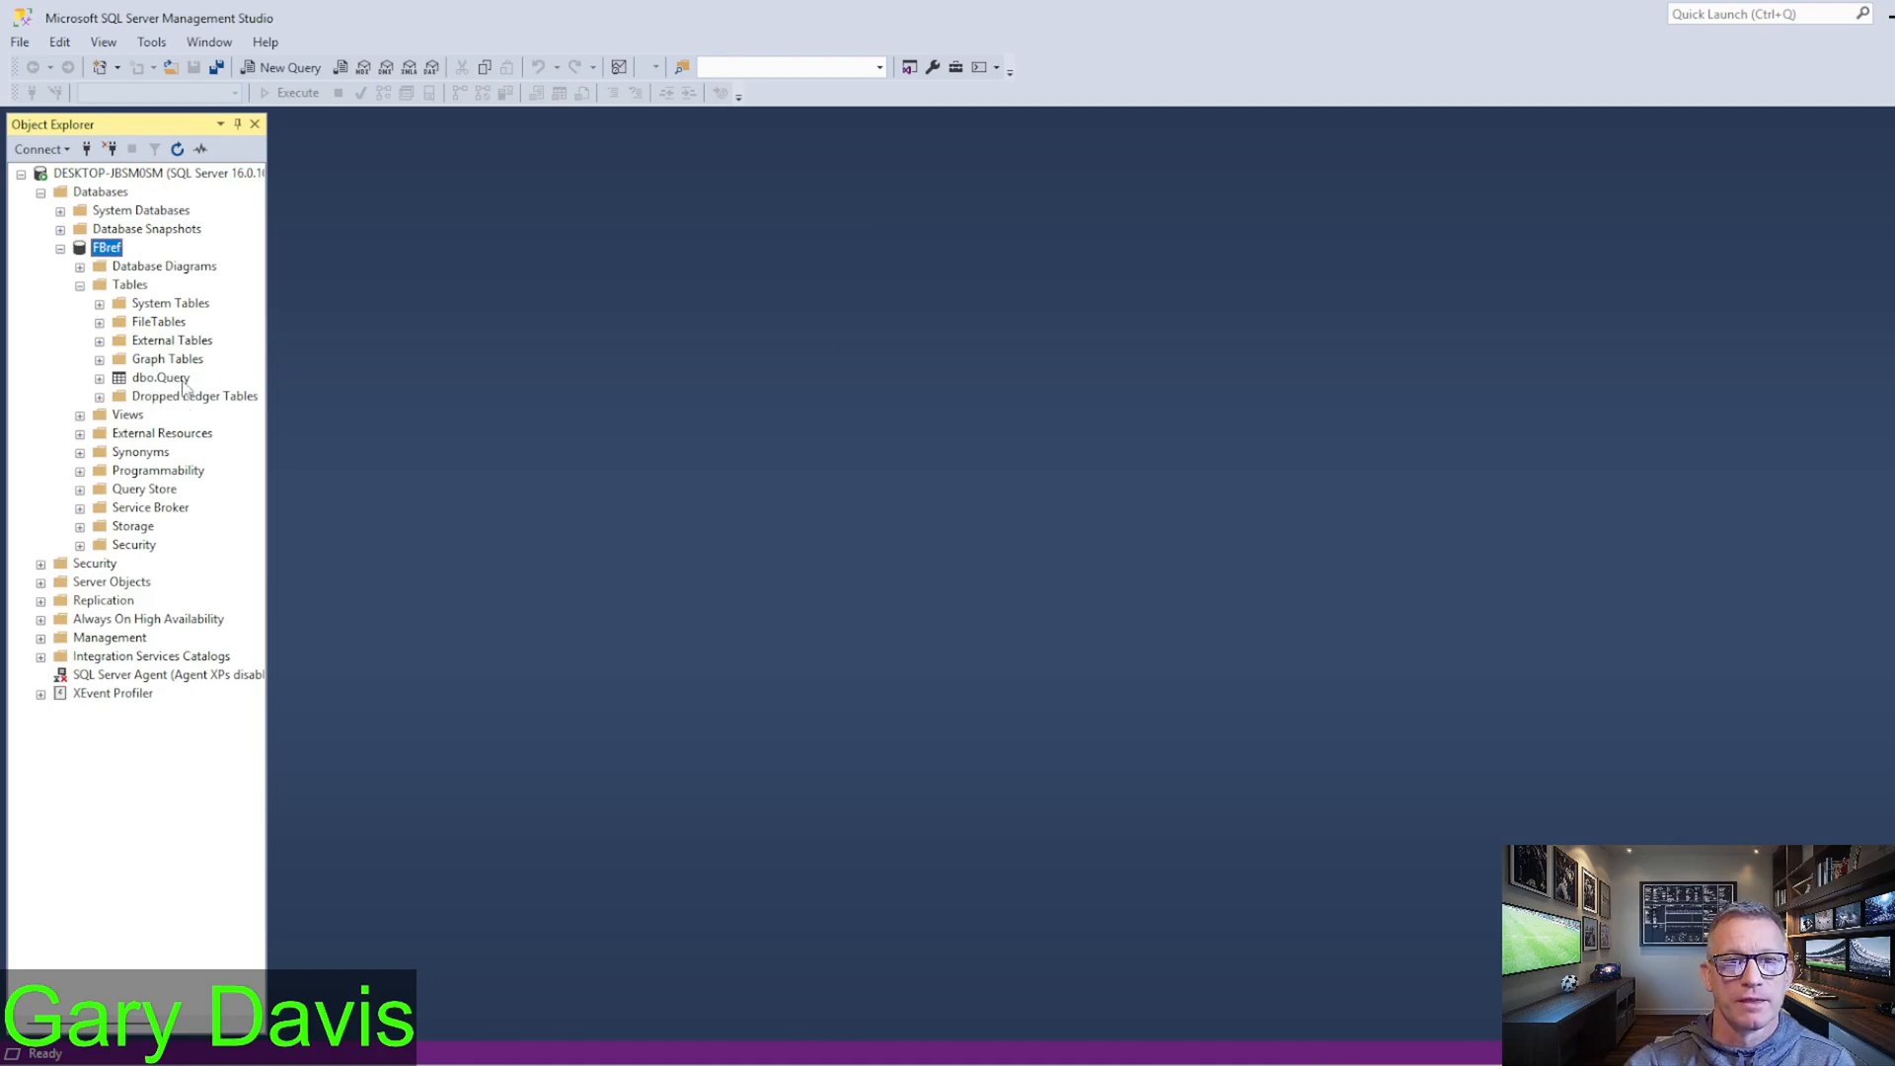
right_click(182, 381)
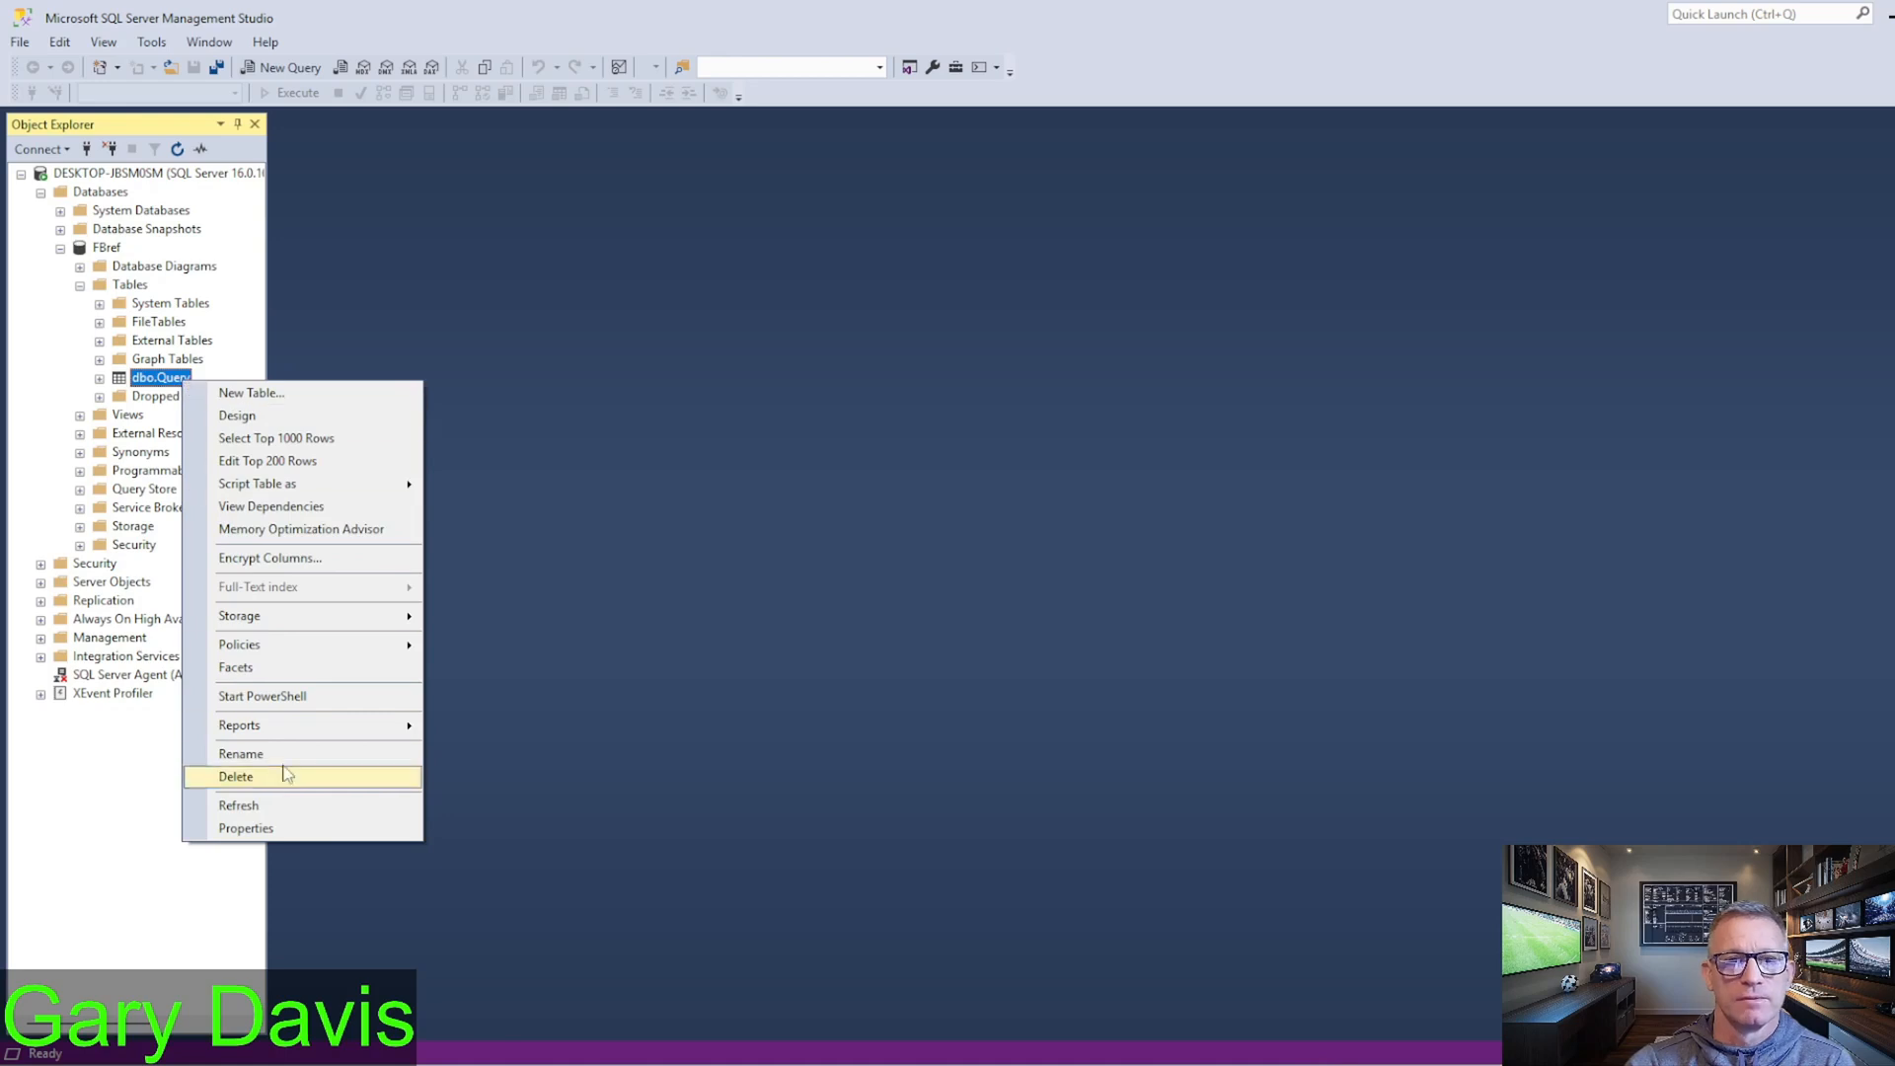
click(281, 755)
text(FBrefBig5)
key(Return)
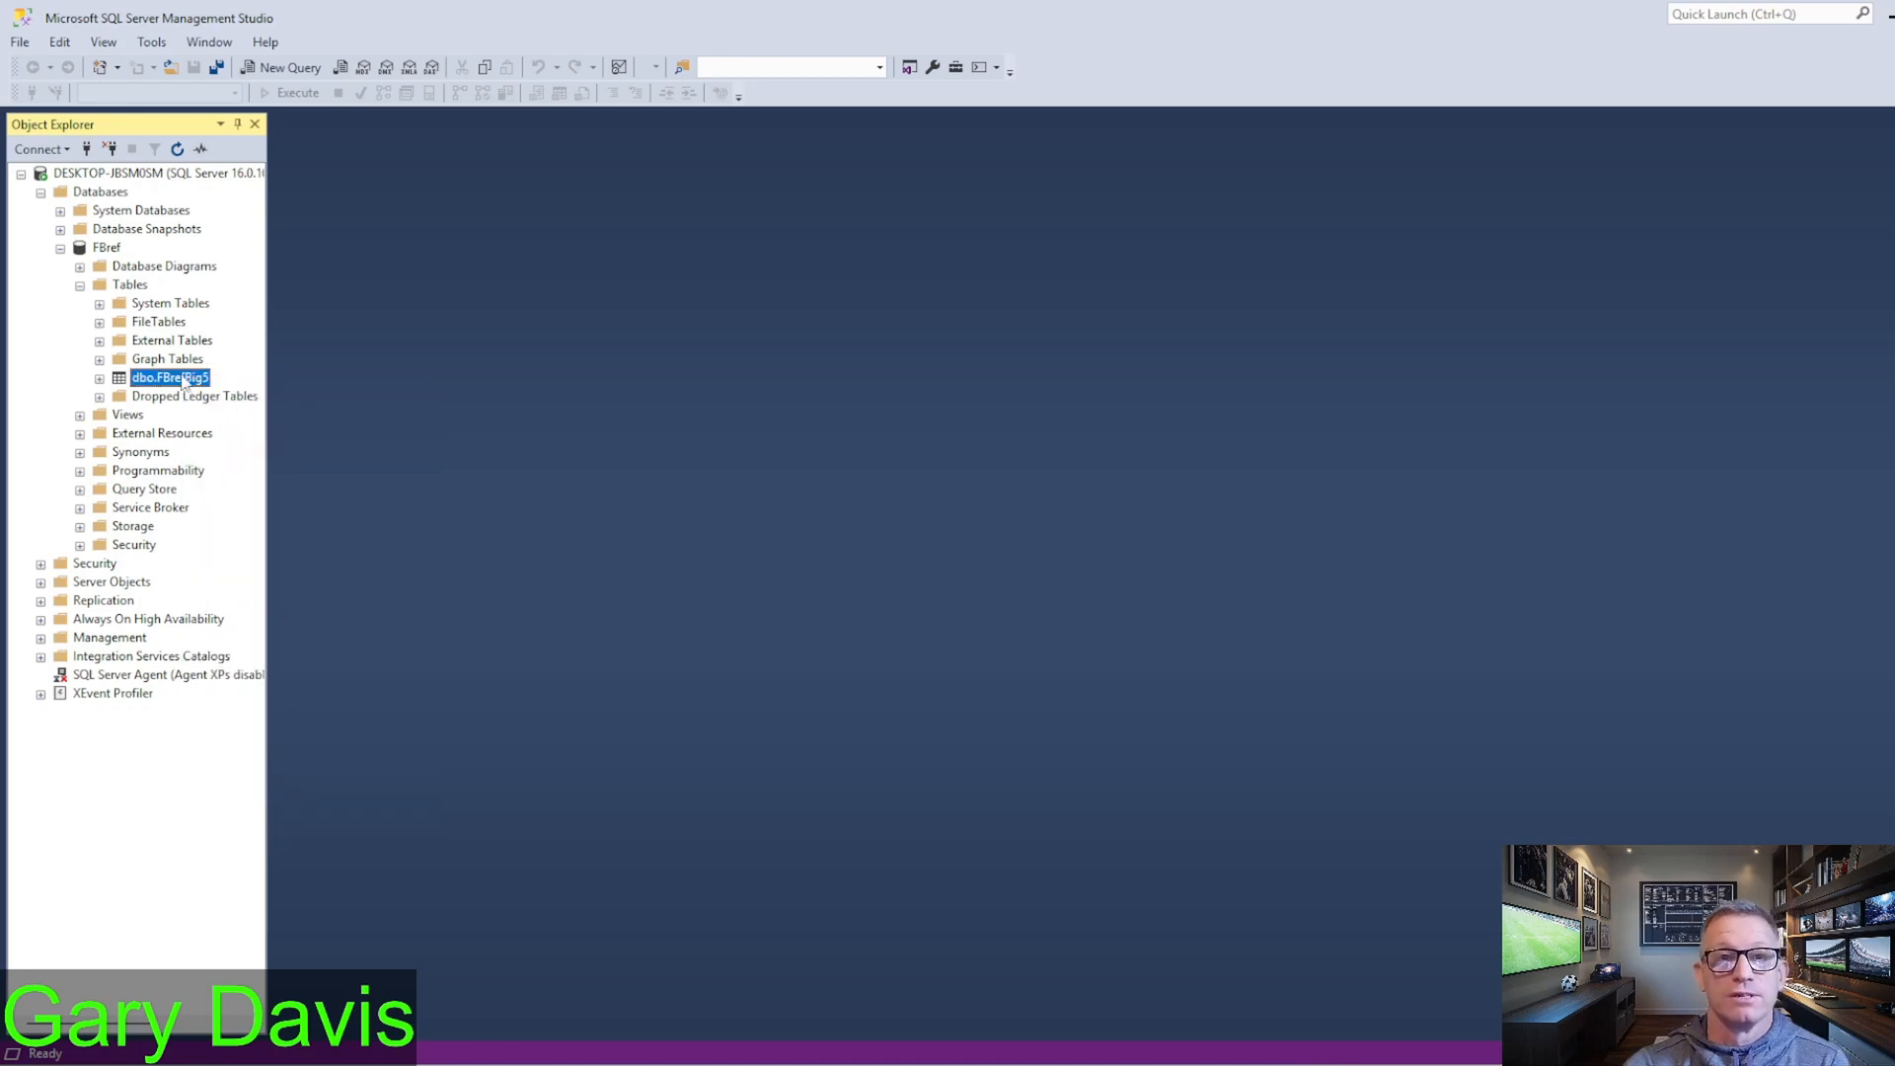
Step: Write a new query, select * from dbo.FBrefBig5, in the FBref database
click(285, 71)
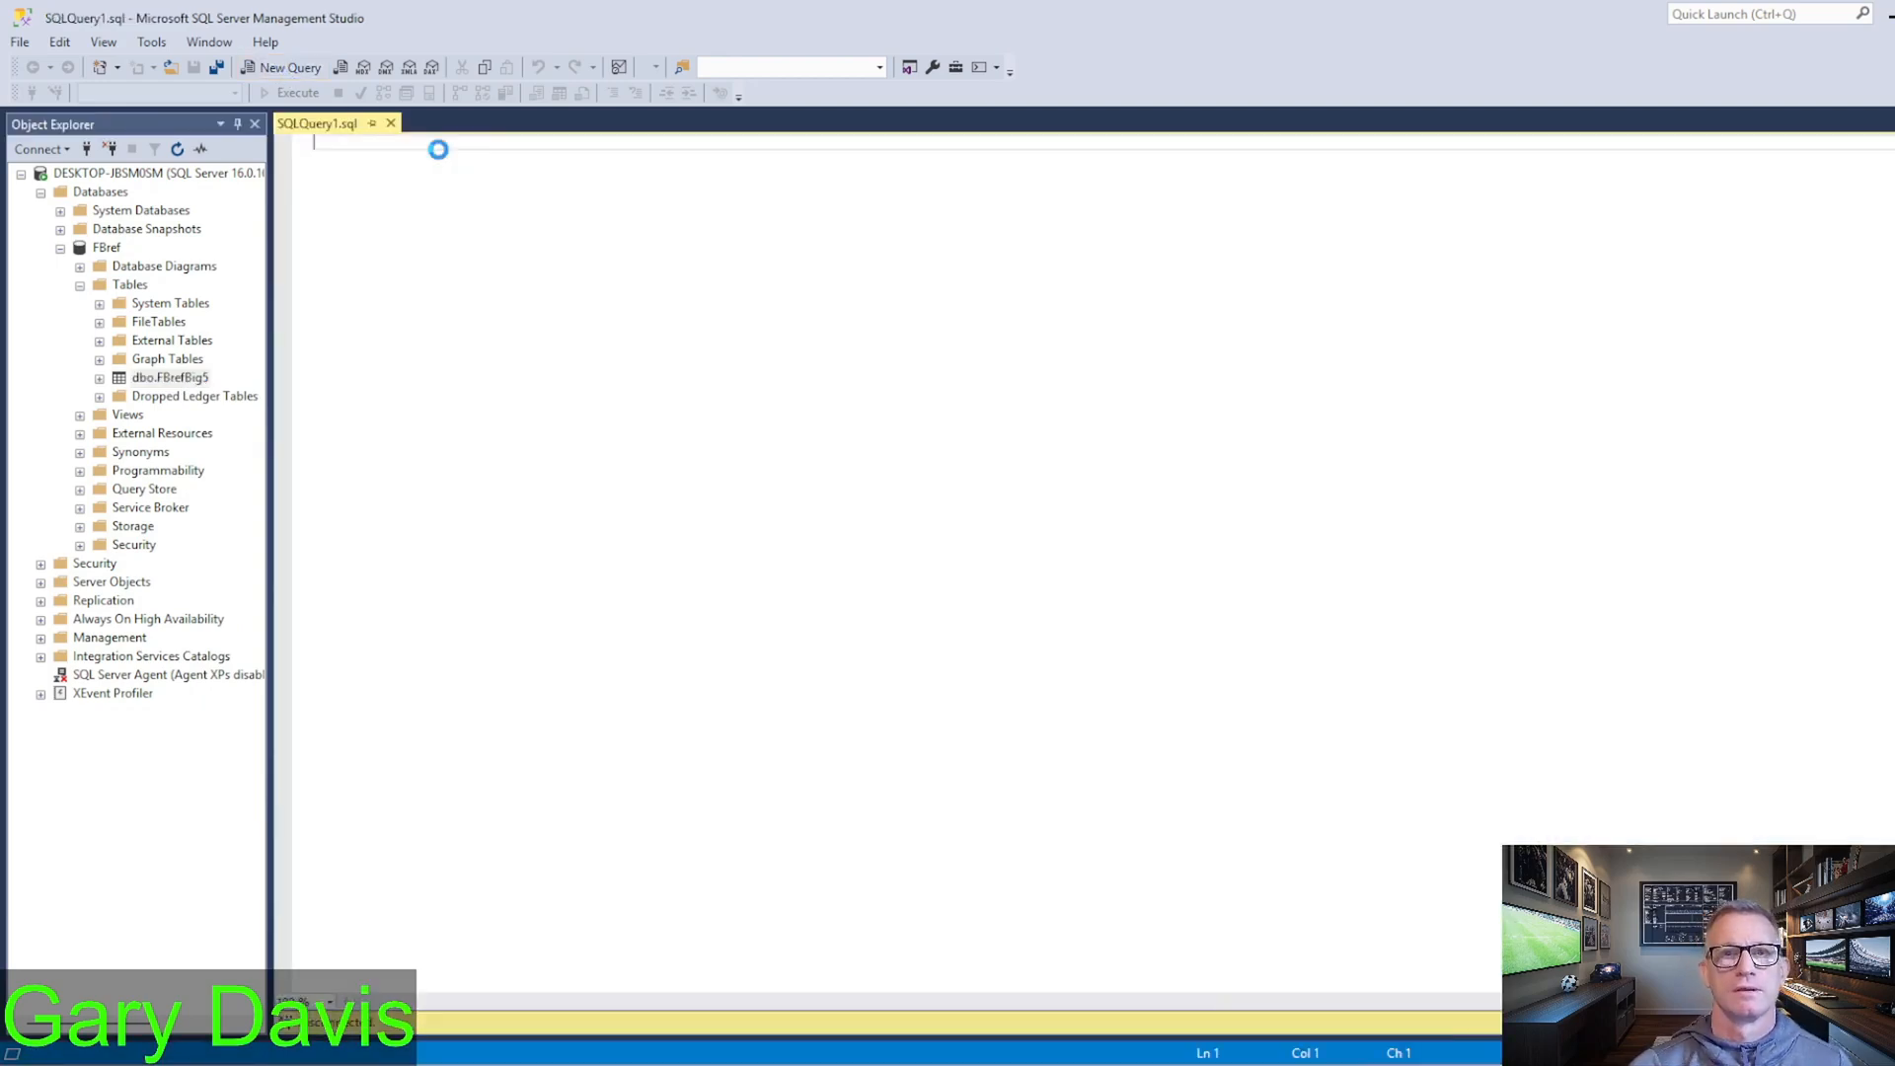
text(sel)
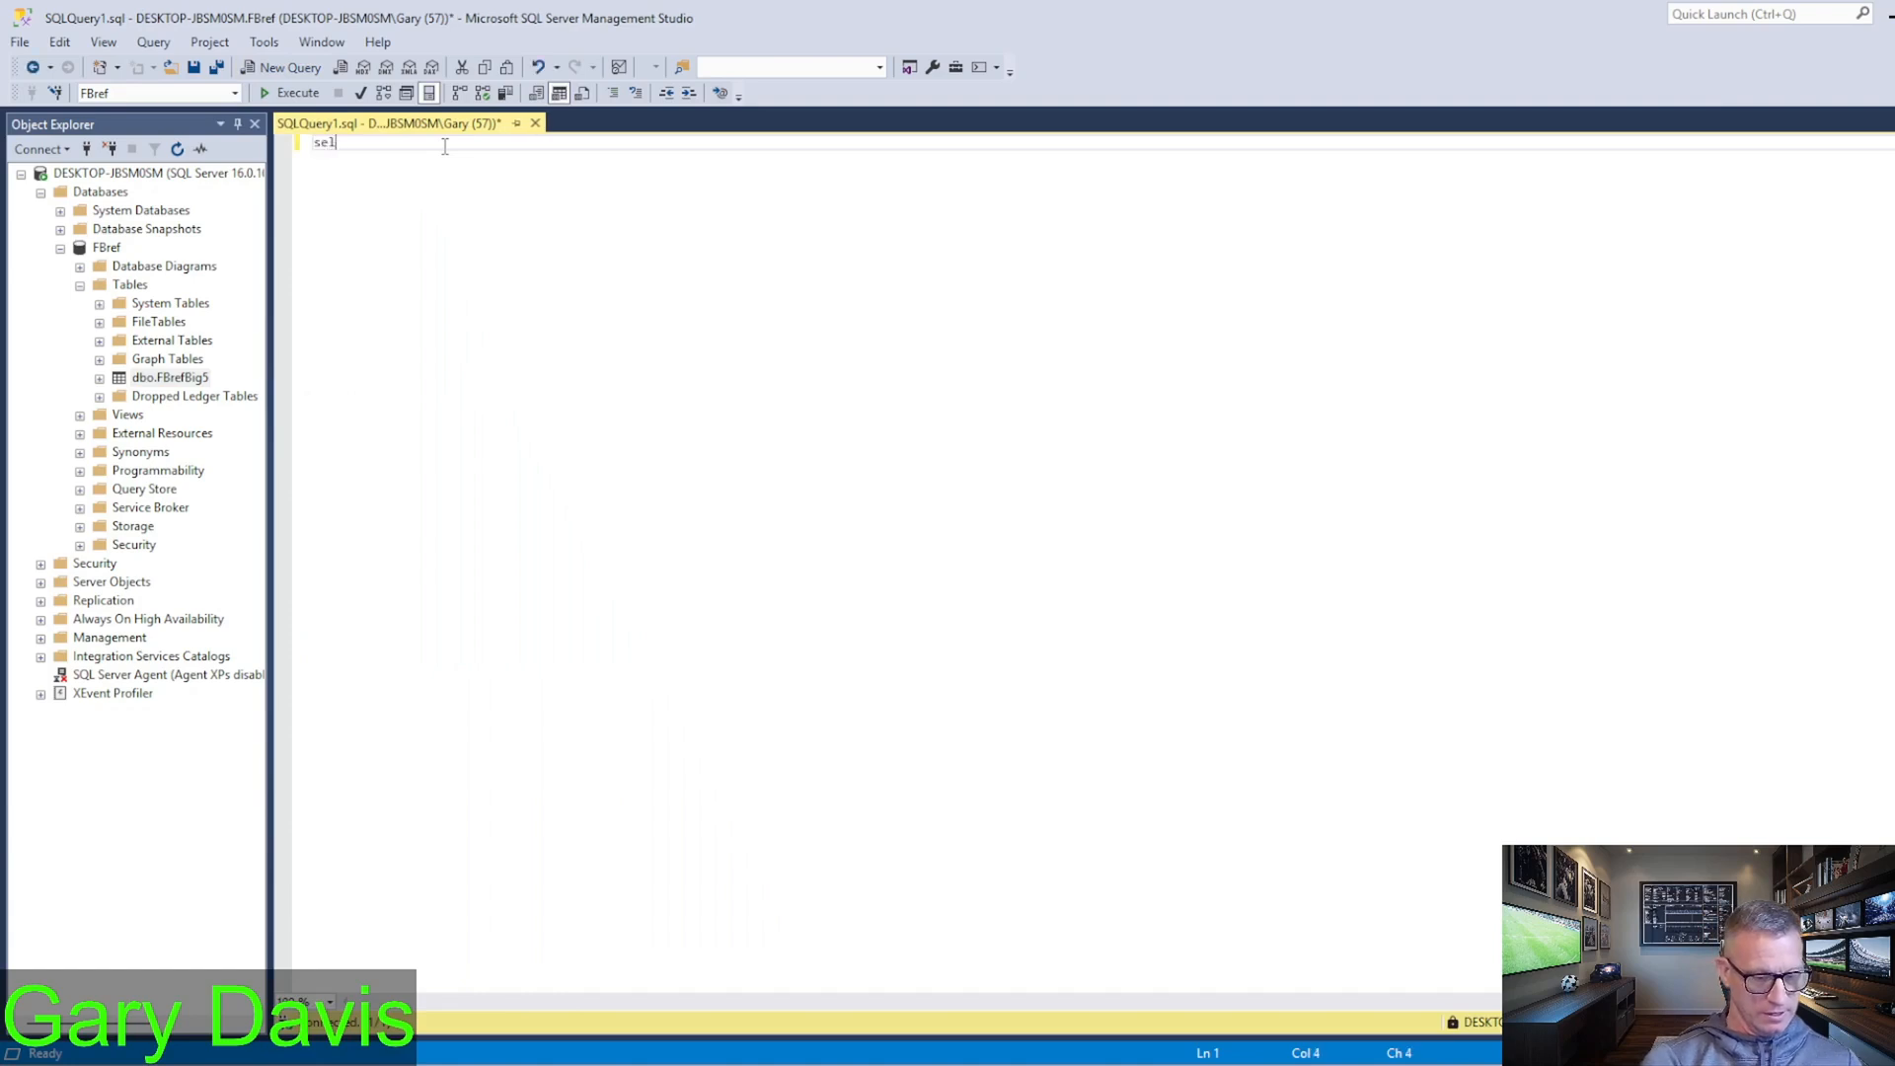
text(ect *)
key(Return)
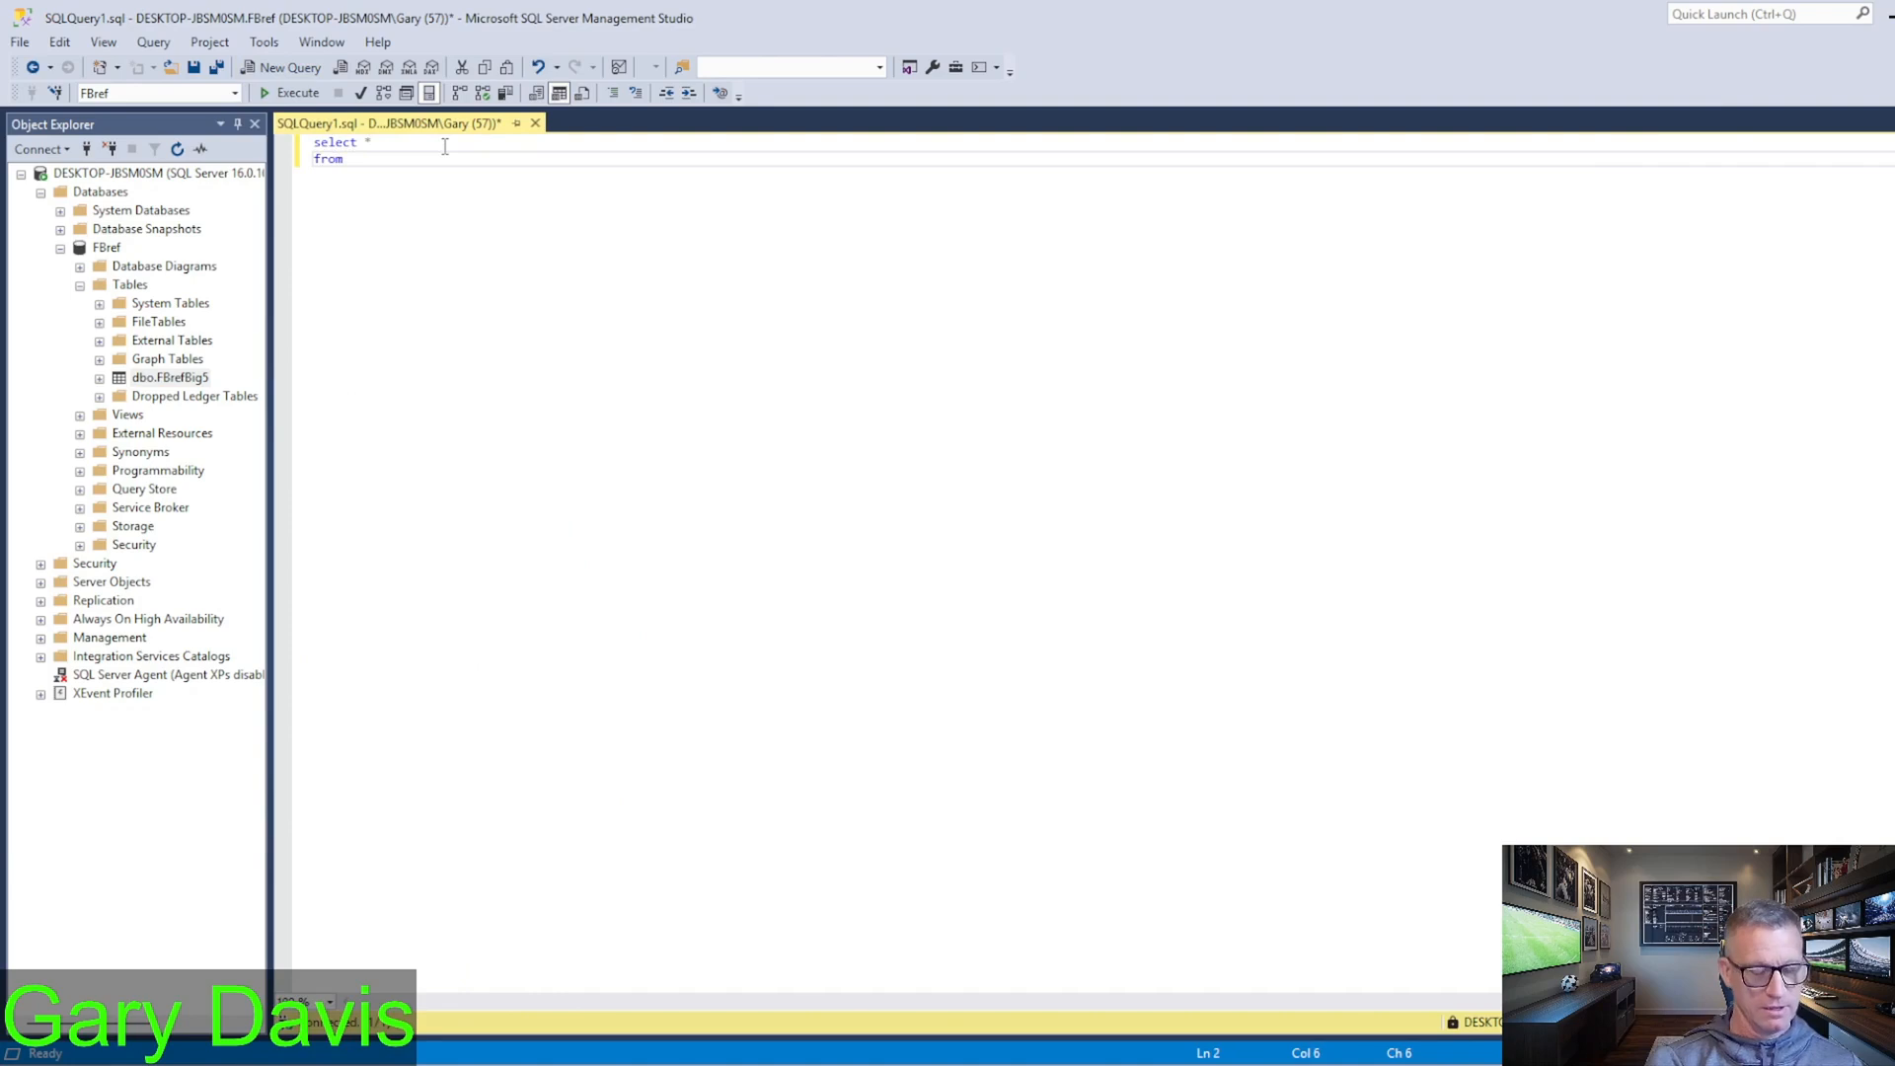
text(from dbo)
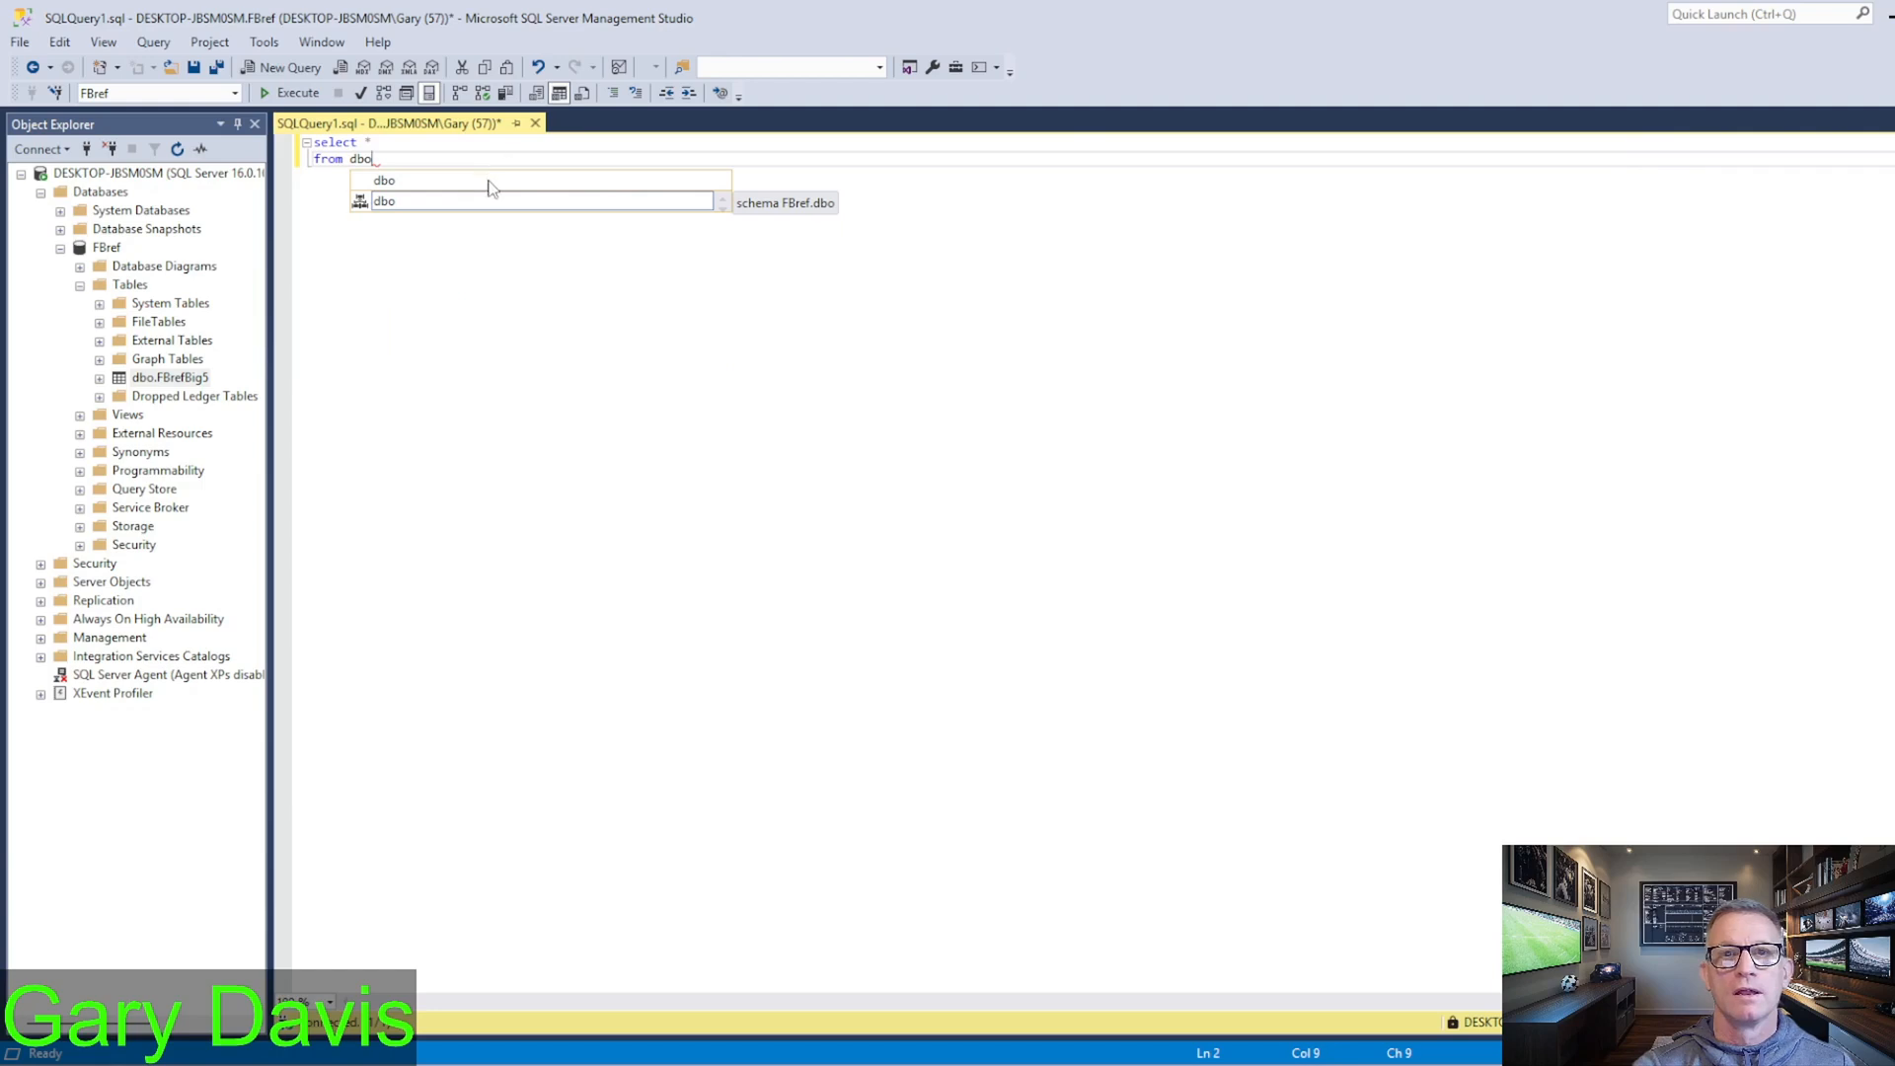
text(.)
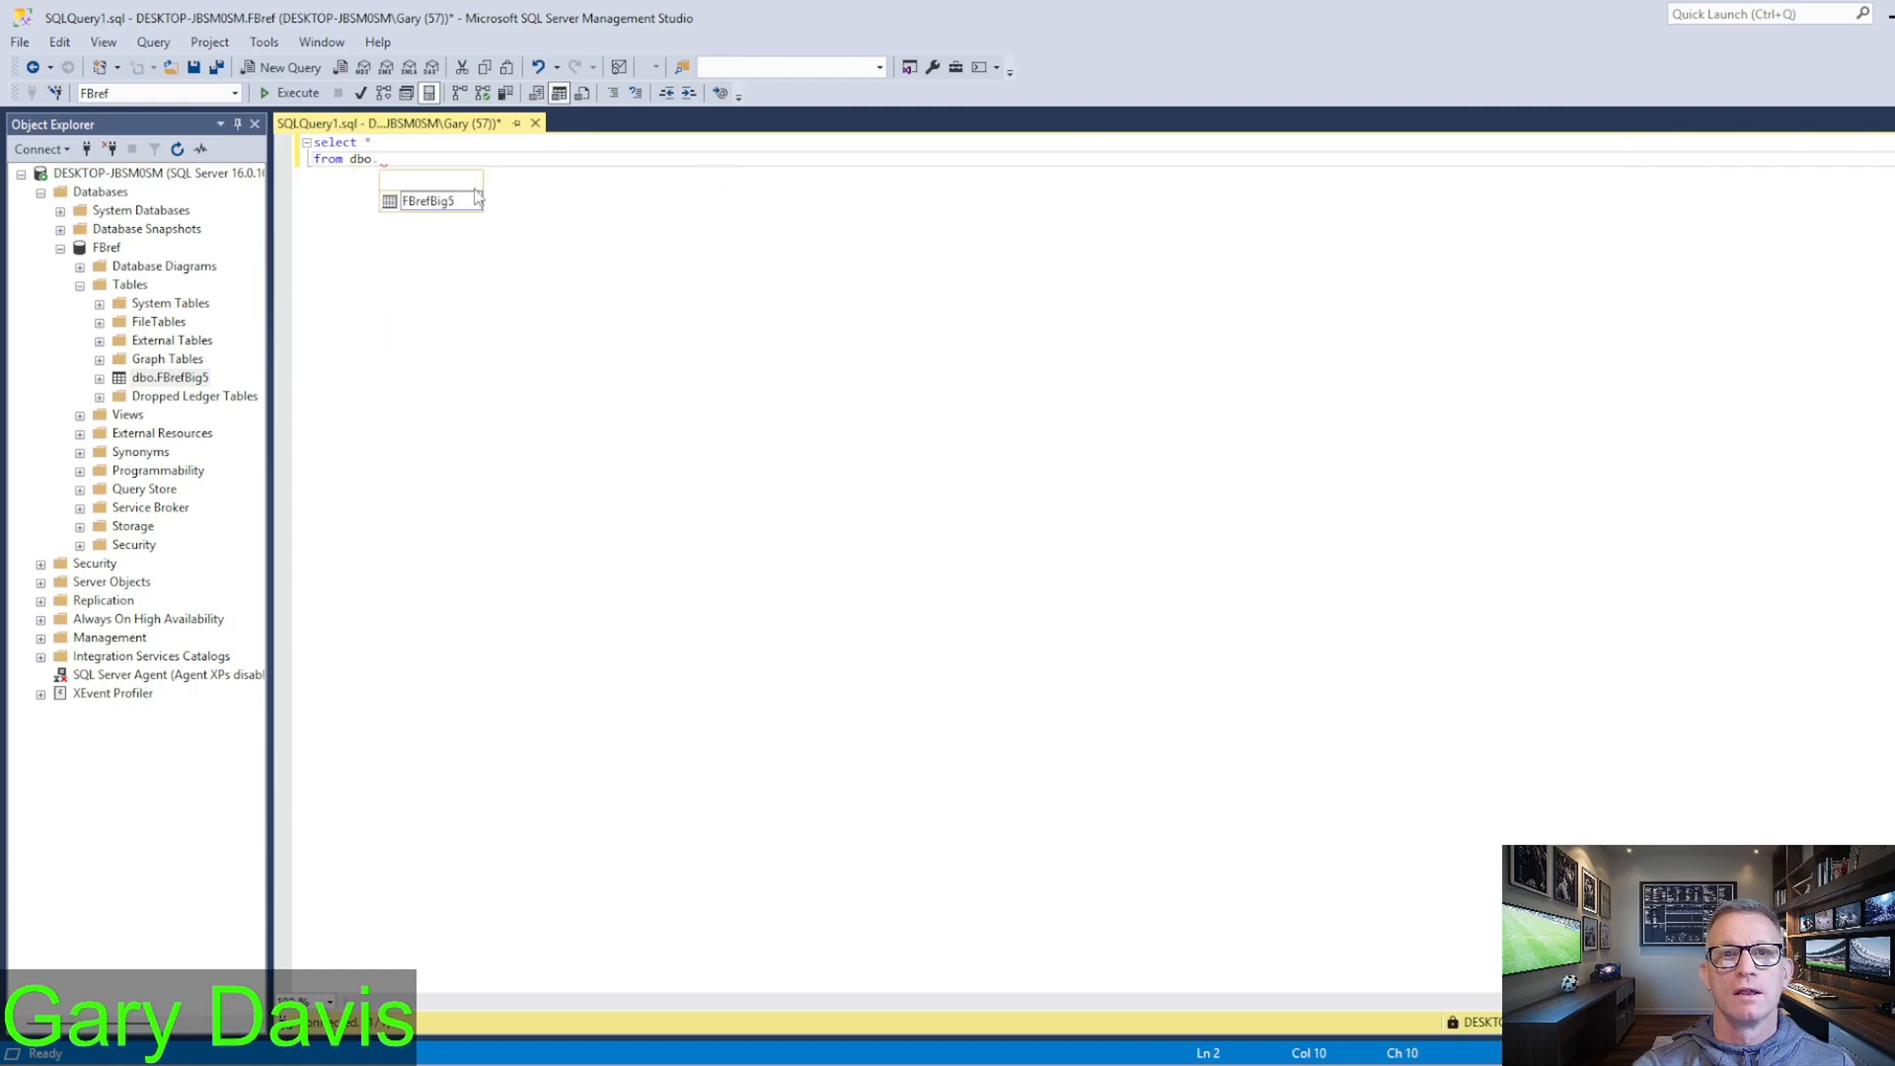
double_click(394, 204)
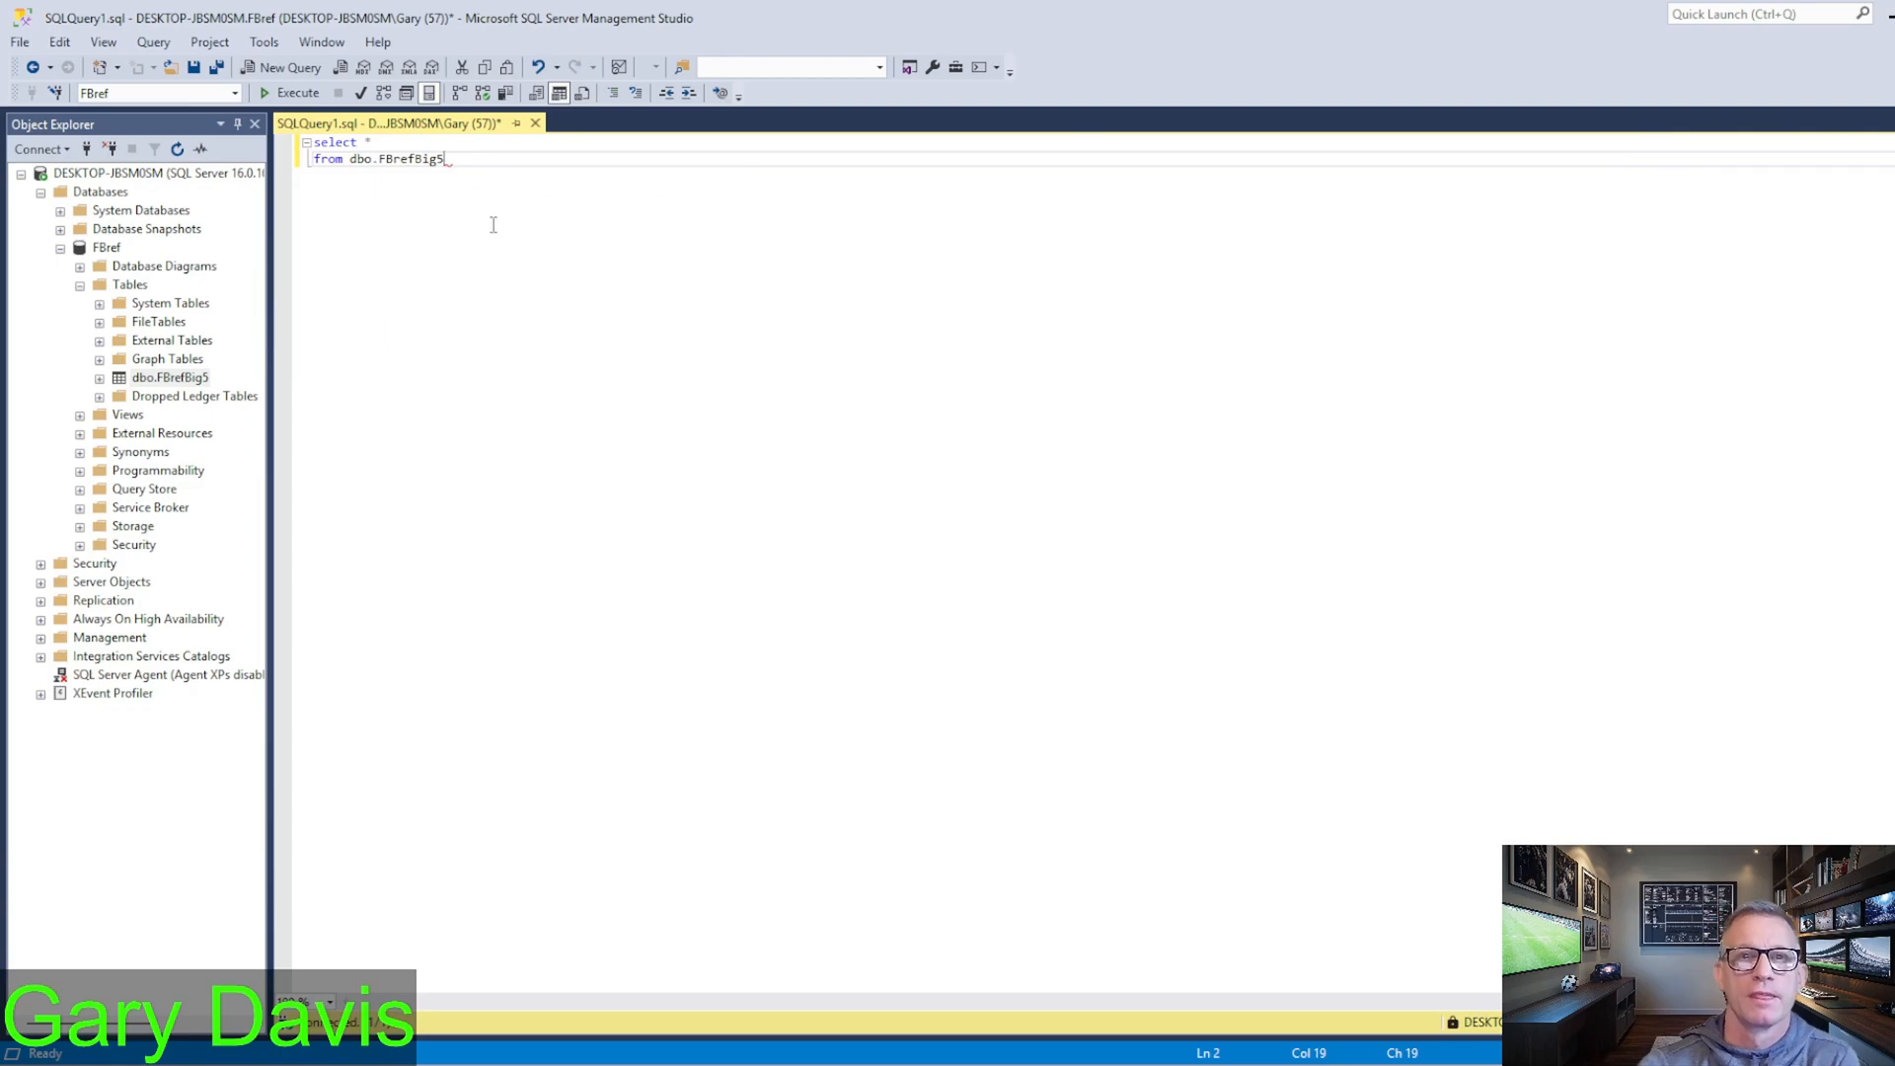
Step: Run the query selecting everything from dbo.FBrefBig5 and look across the returned columns
click(292, 93)
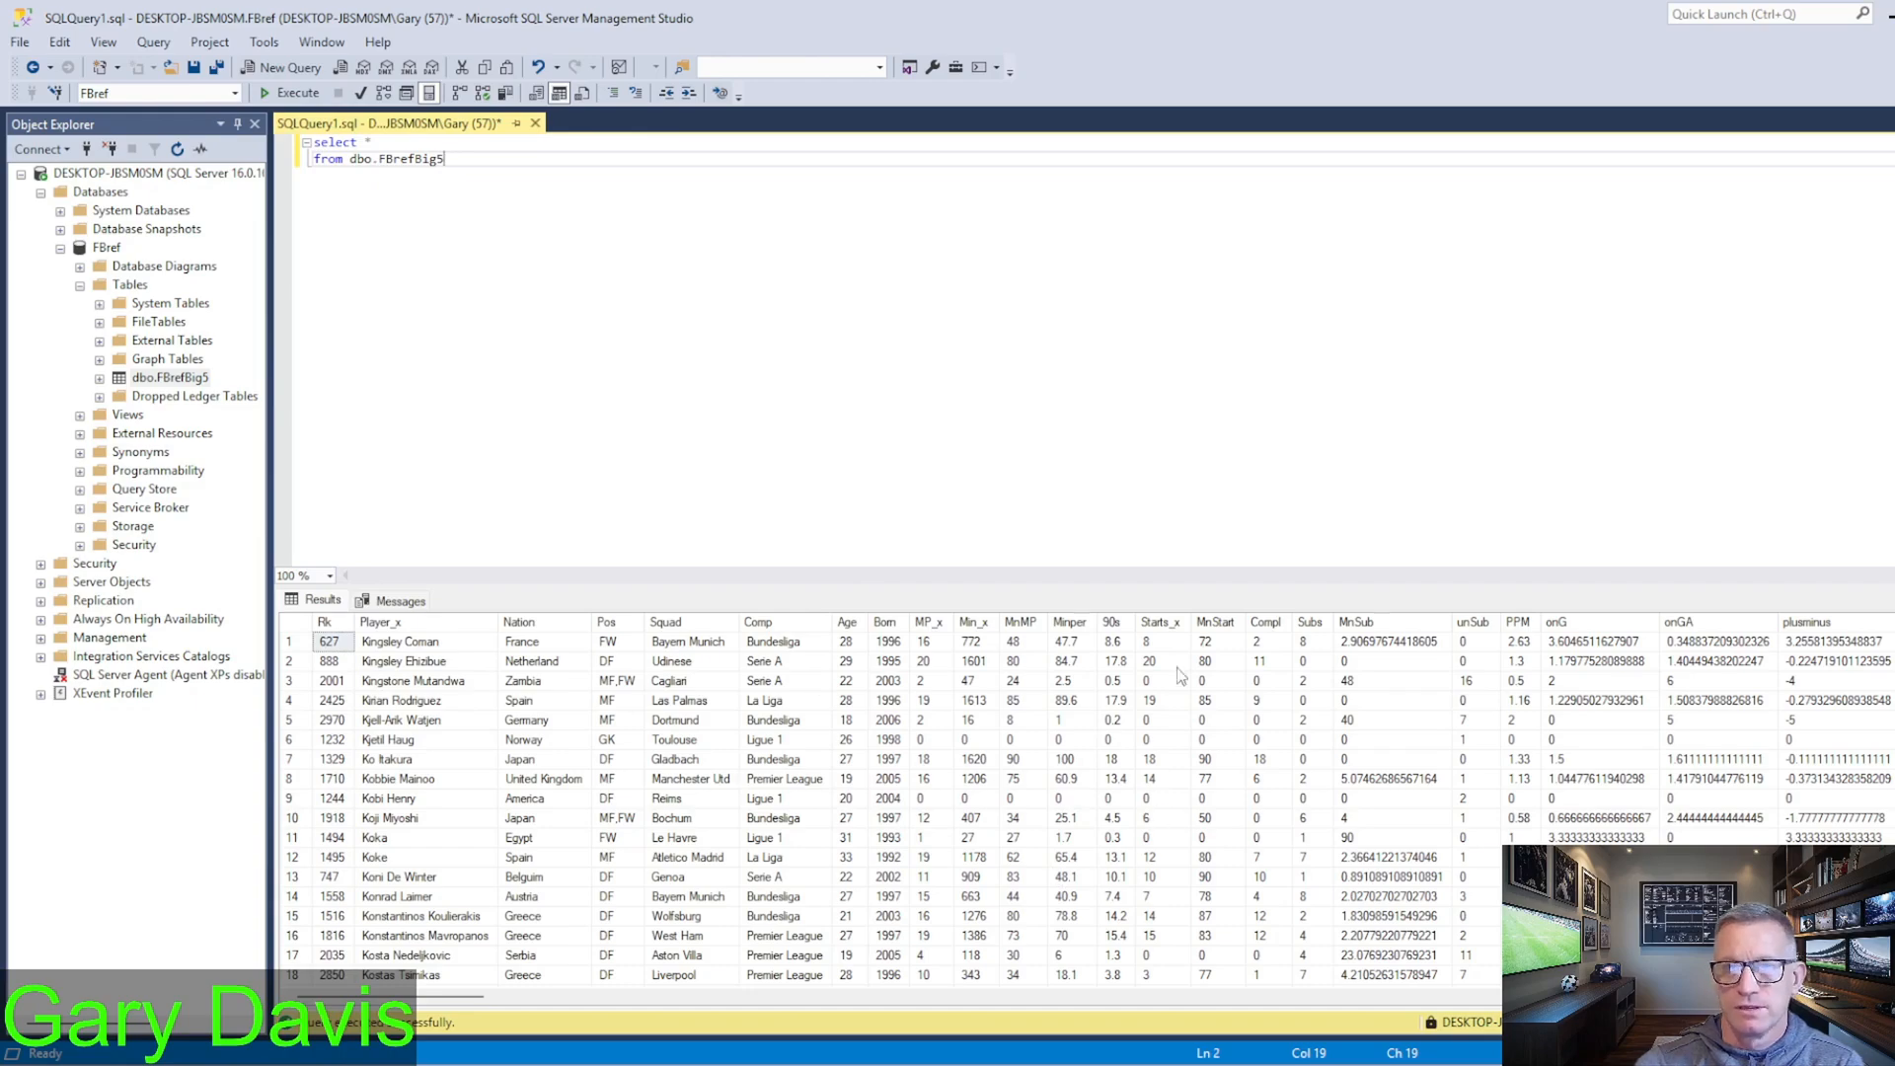
drag(449, 999, 515, 1005)
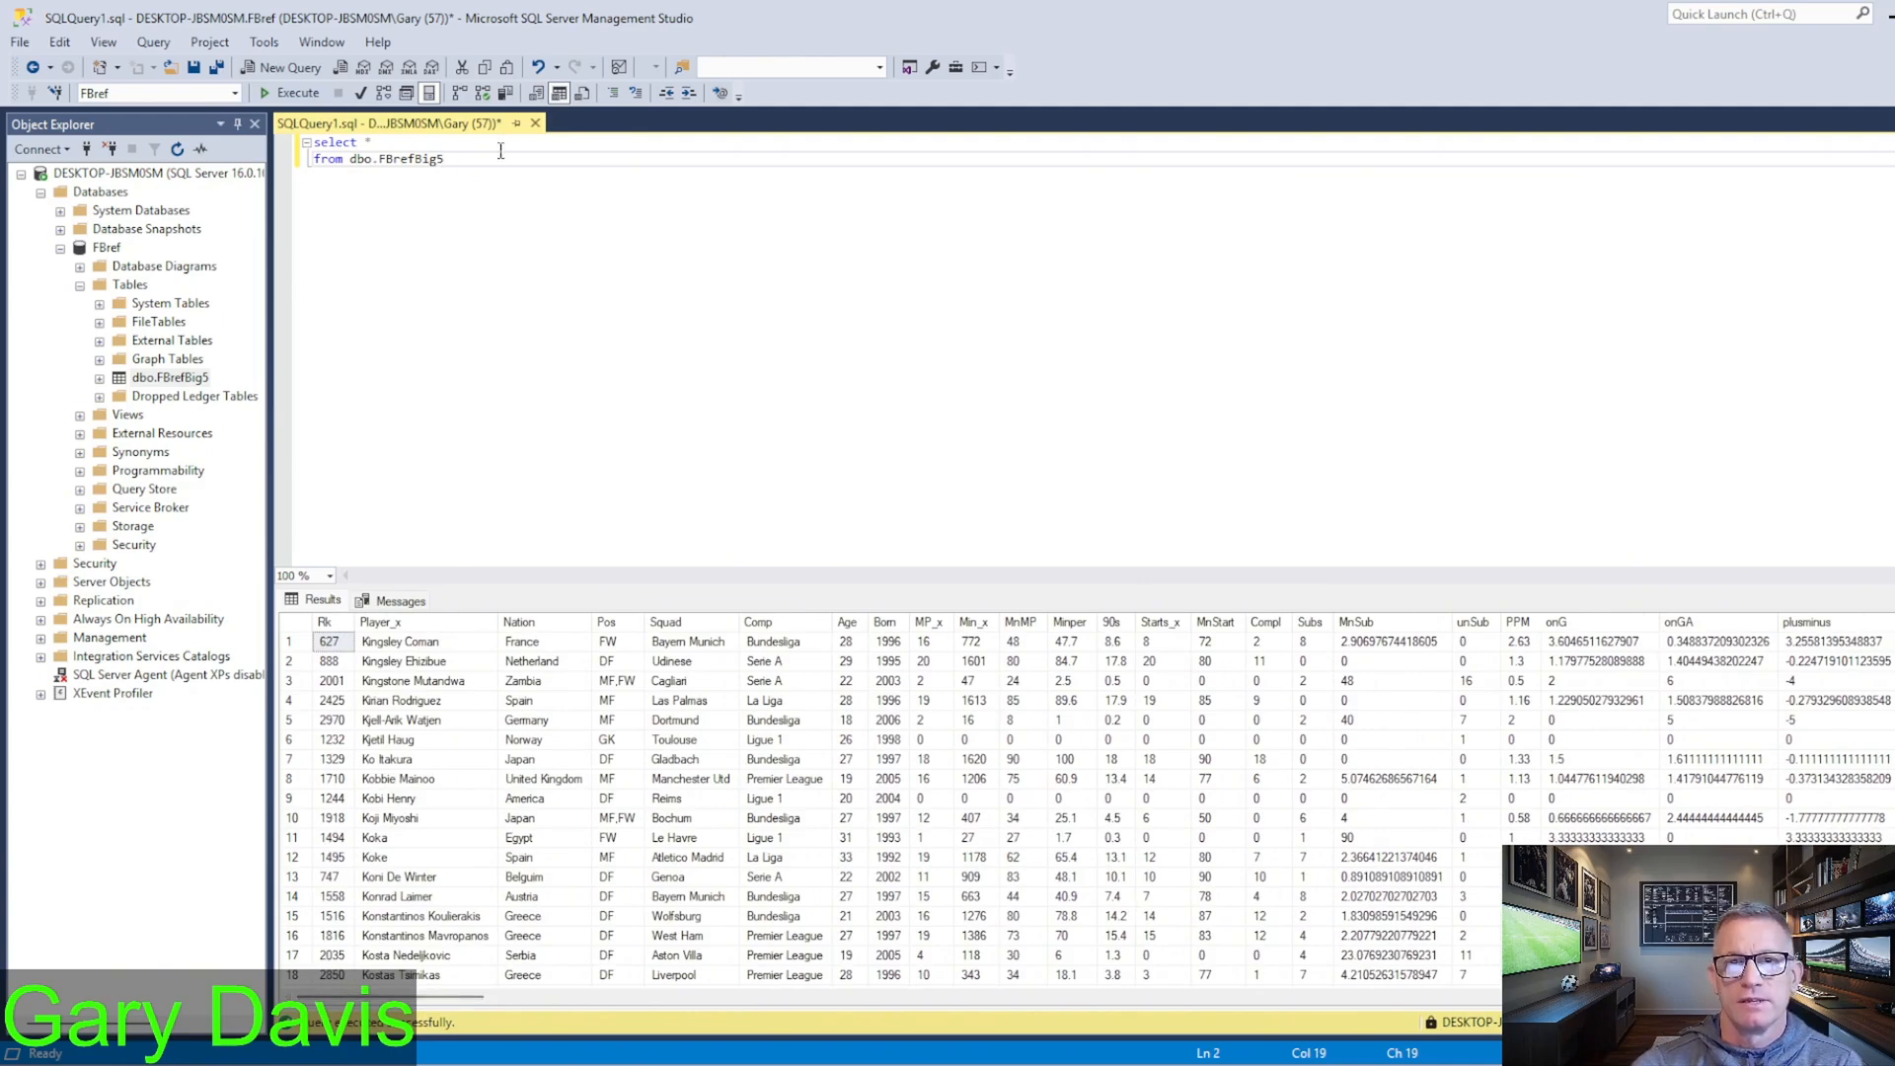
Step: Add the condition where Player_x = 'Ollie Watkins' to the dbo.FBrefBig5 query and run it
key(Return)
text(where)
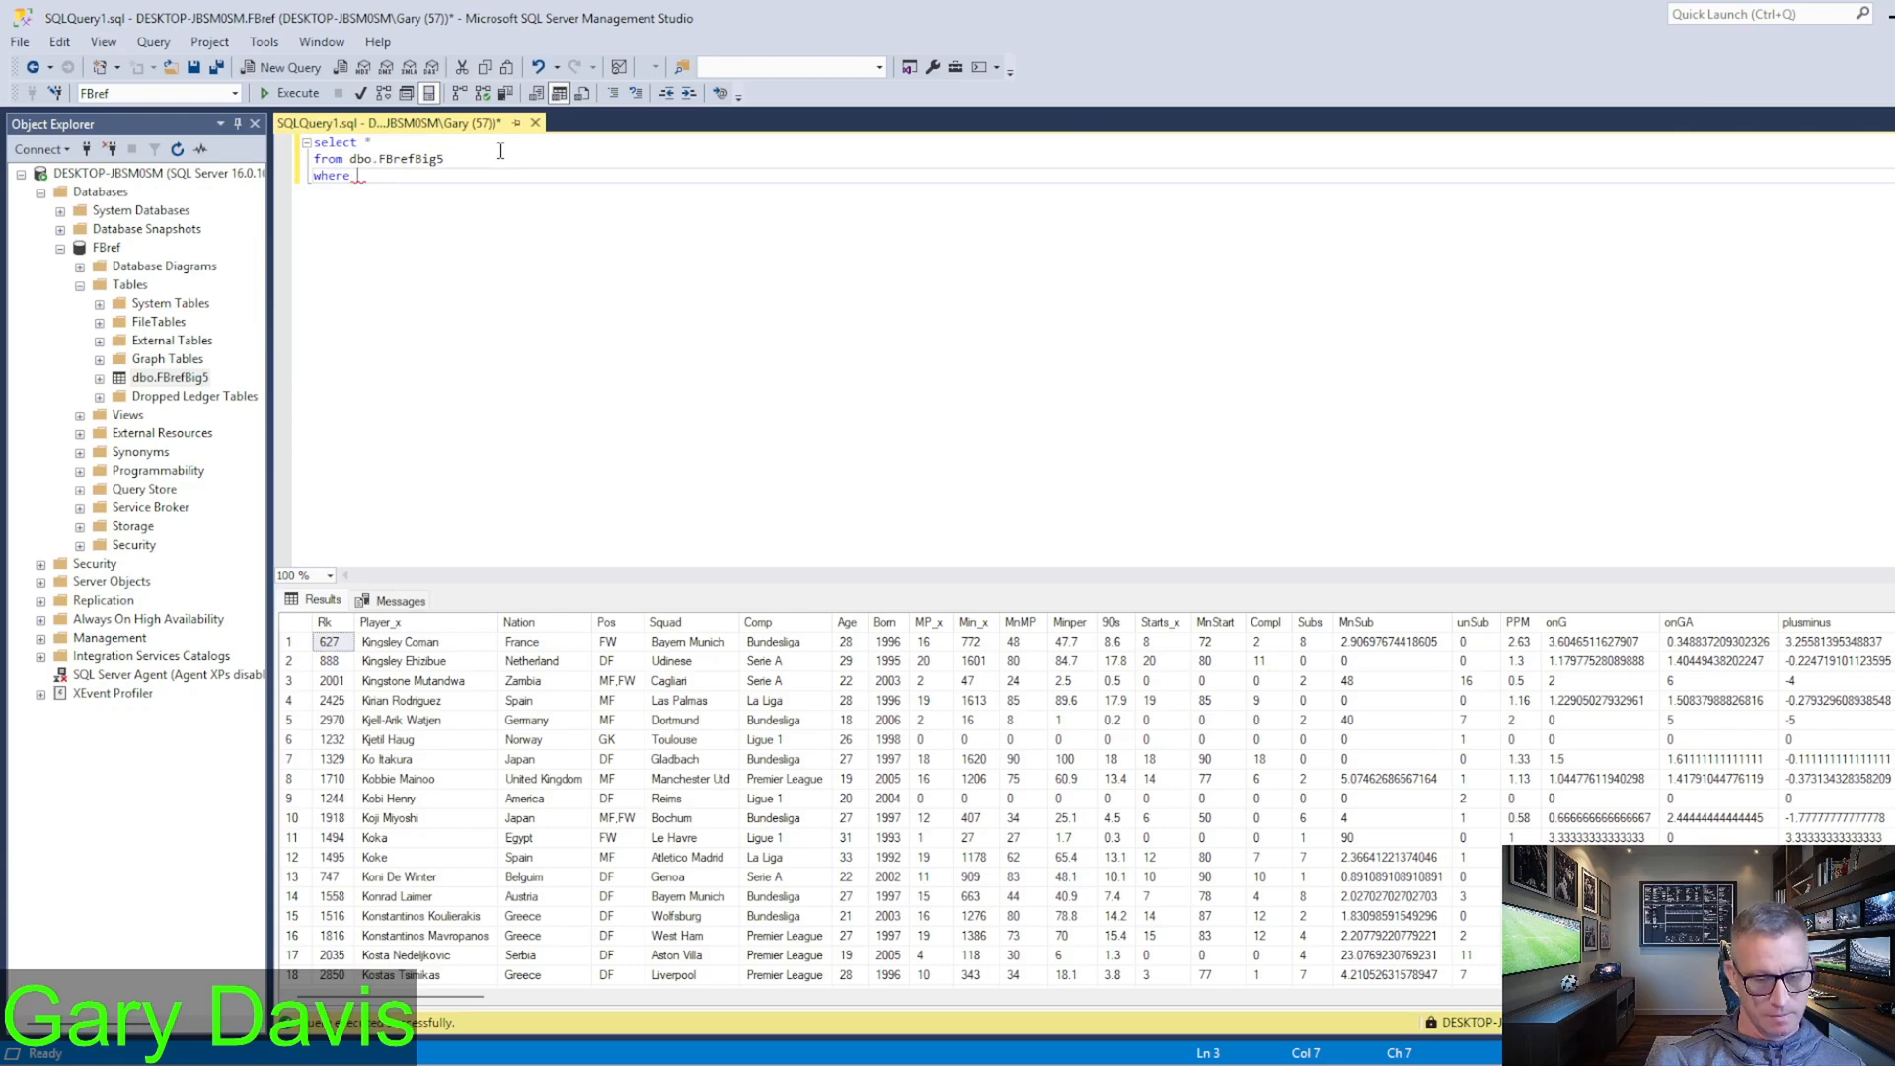
text( Player)
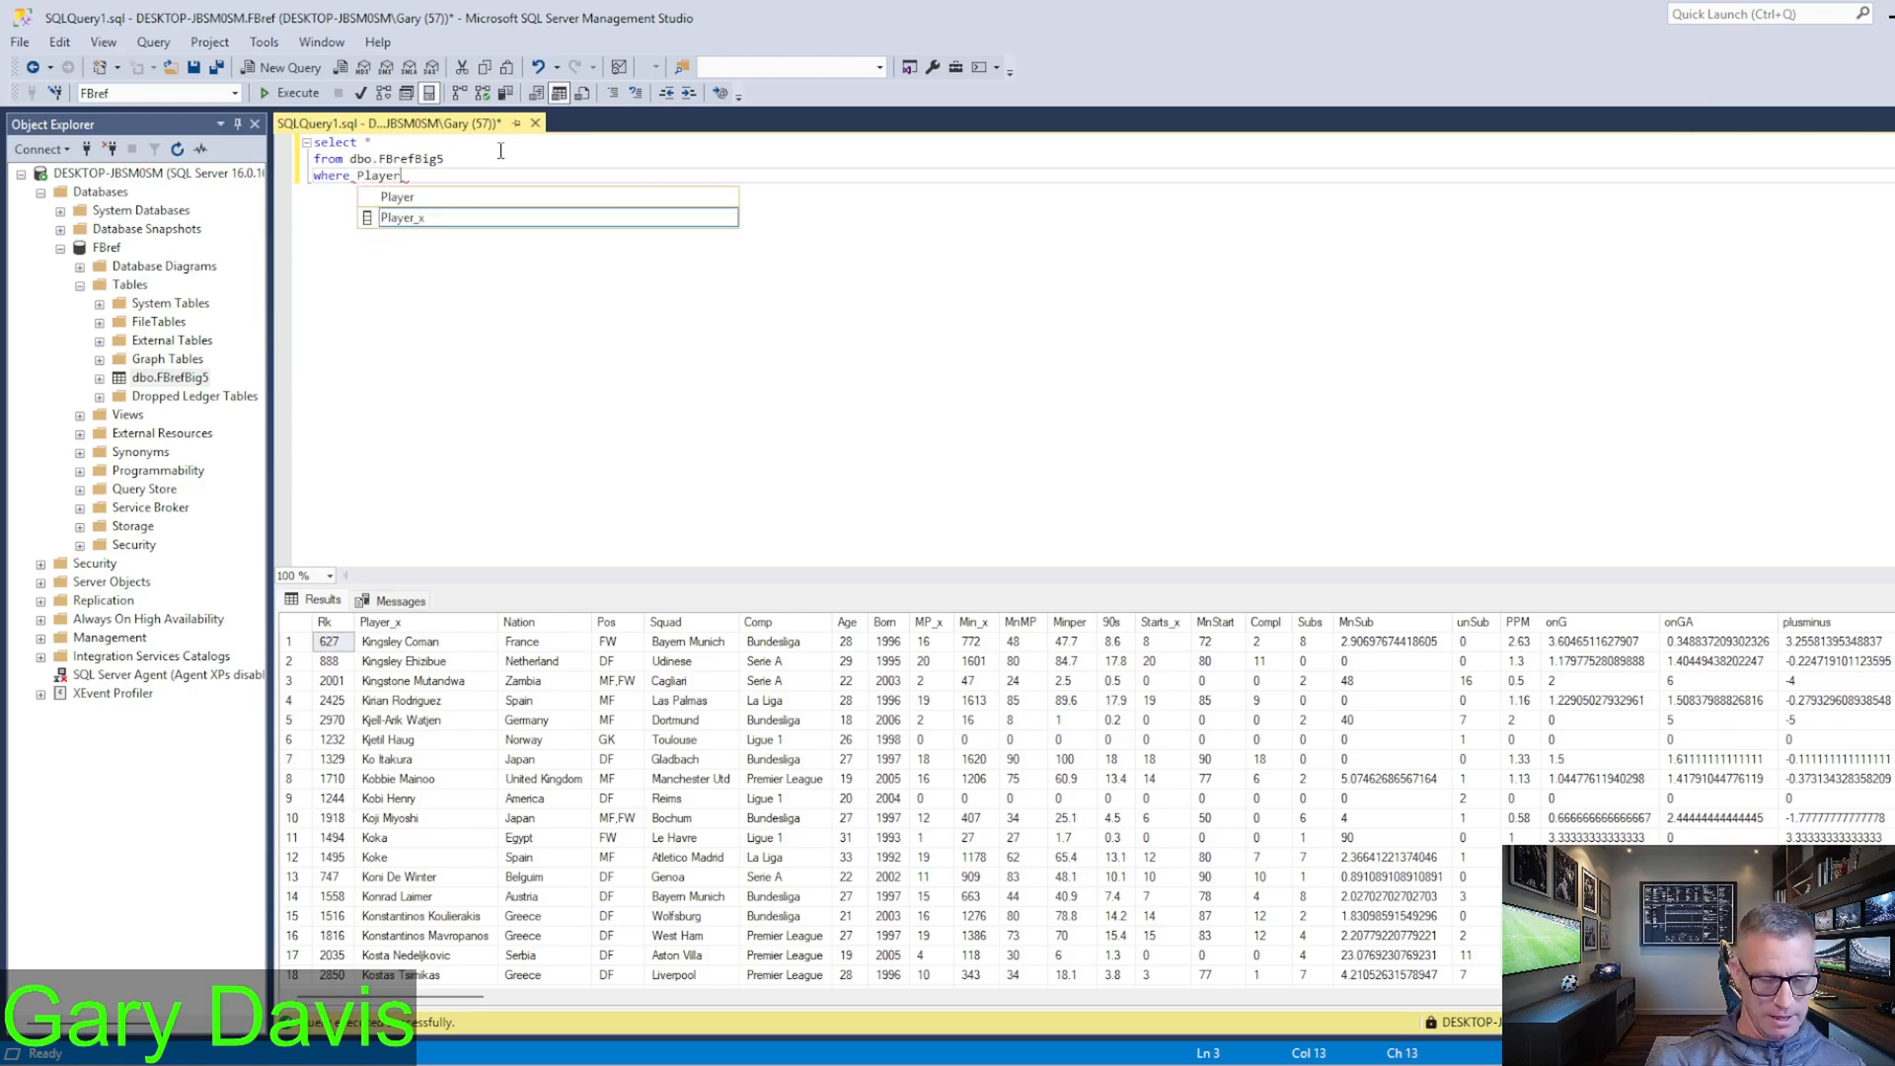
text(_x)
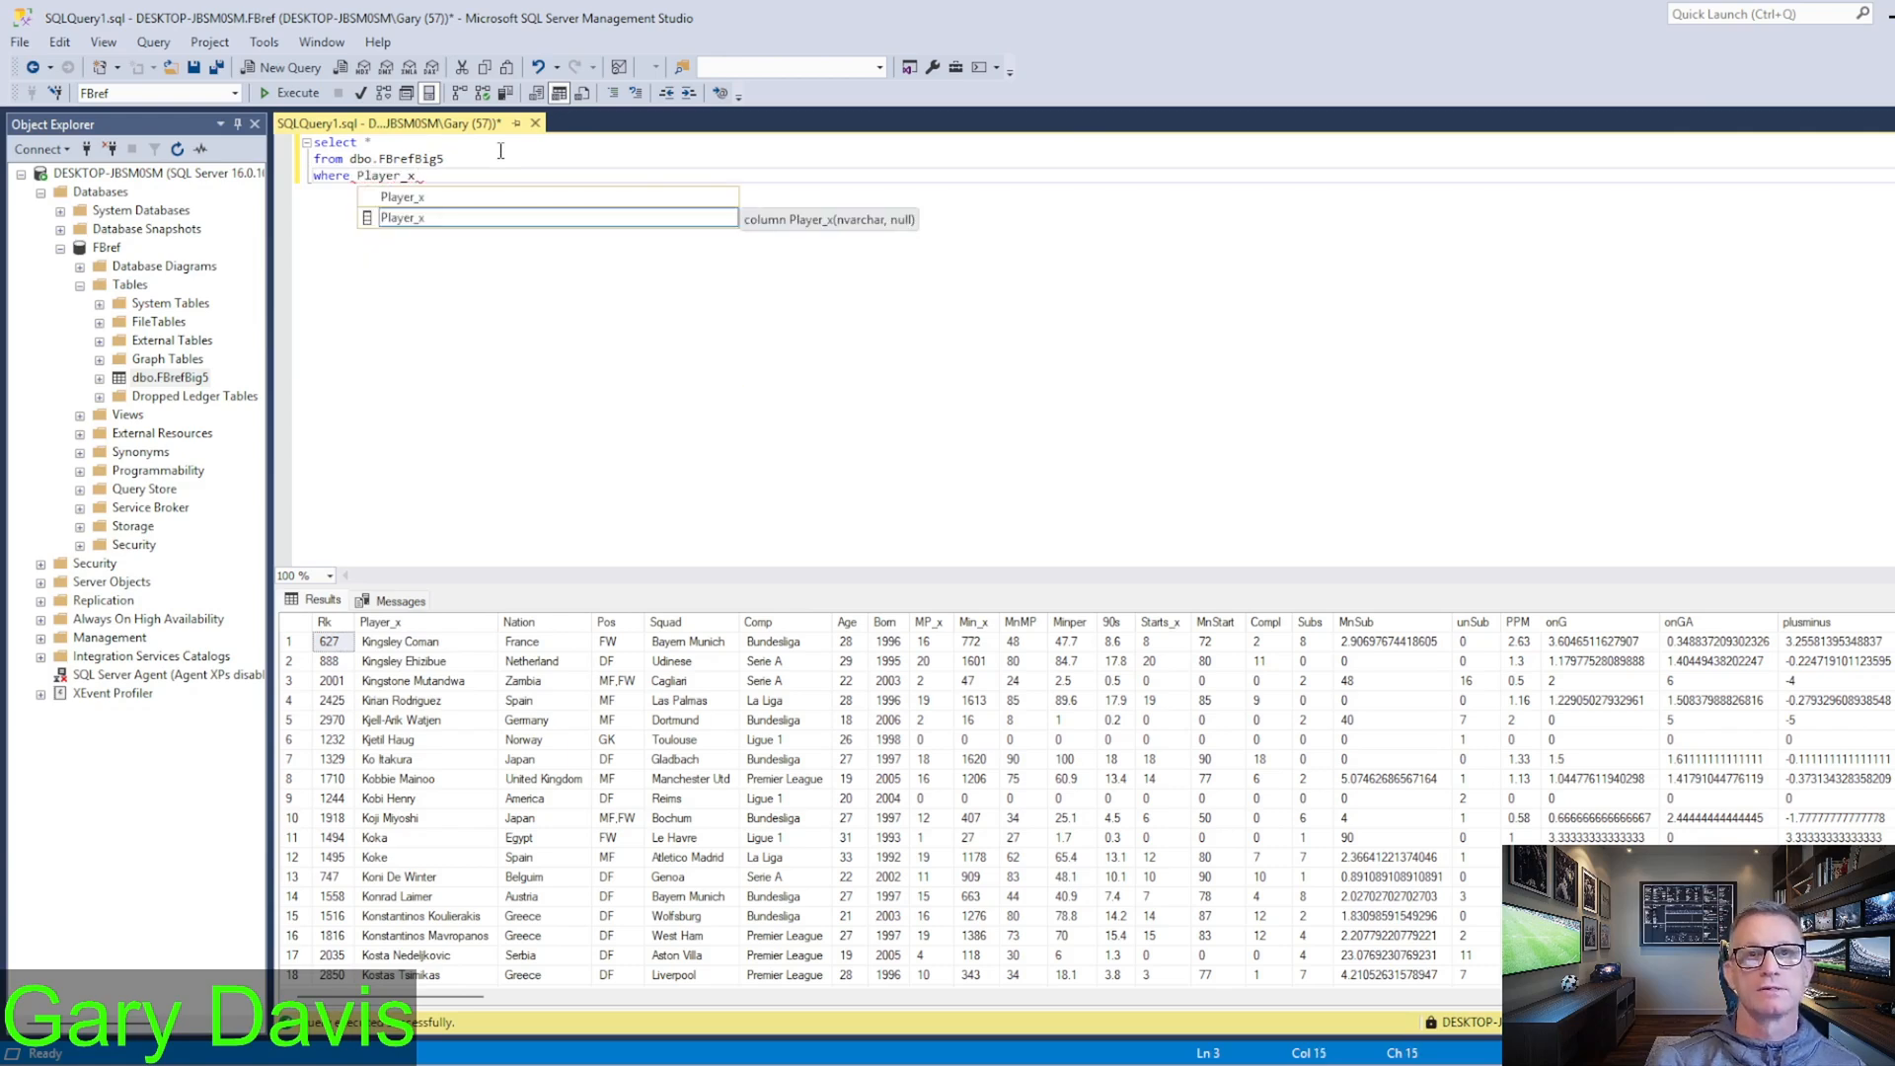
text( =)
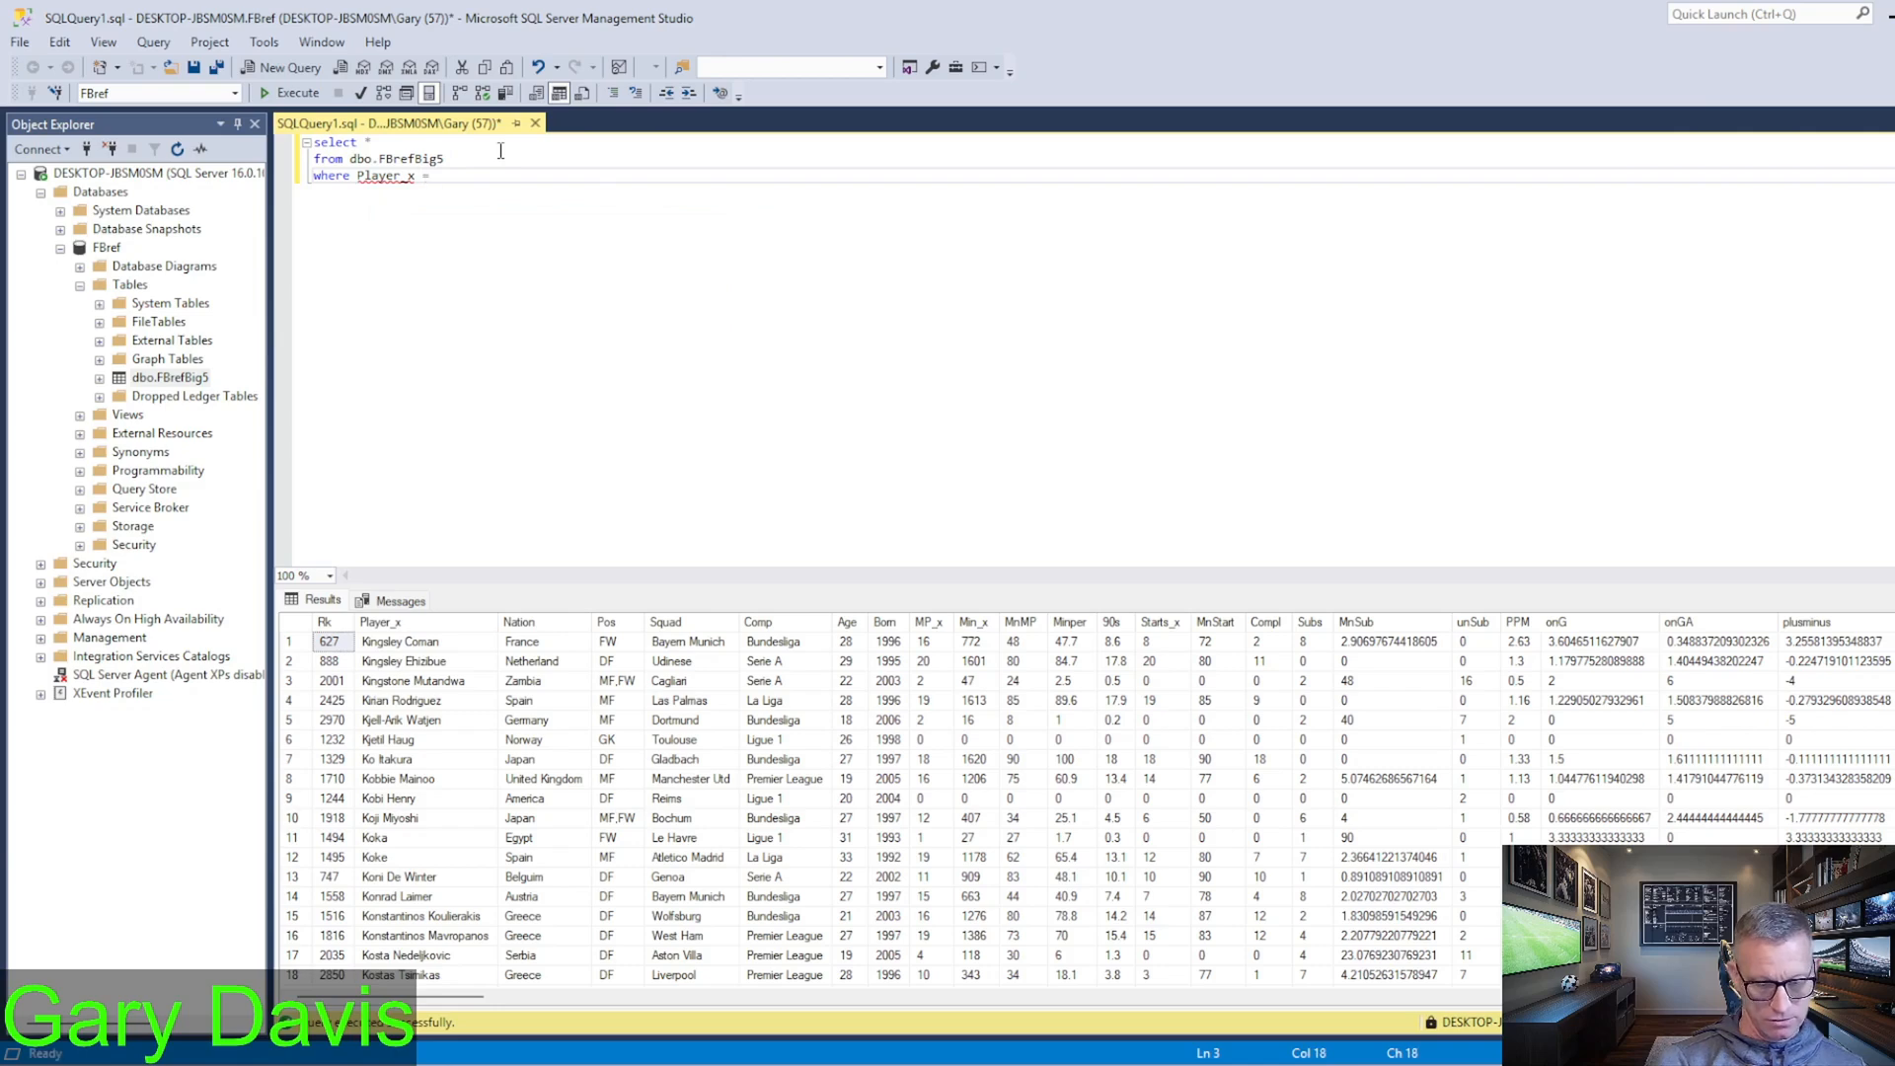
text( ')
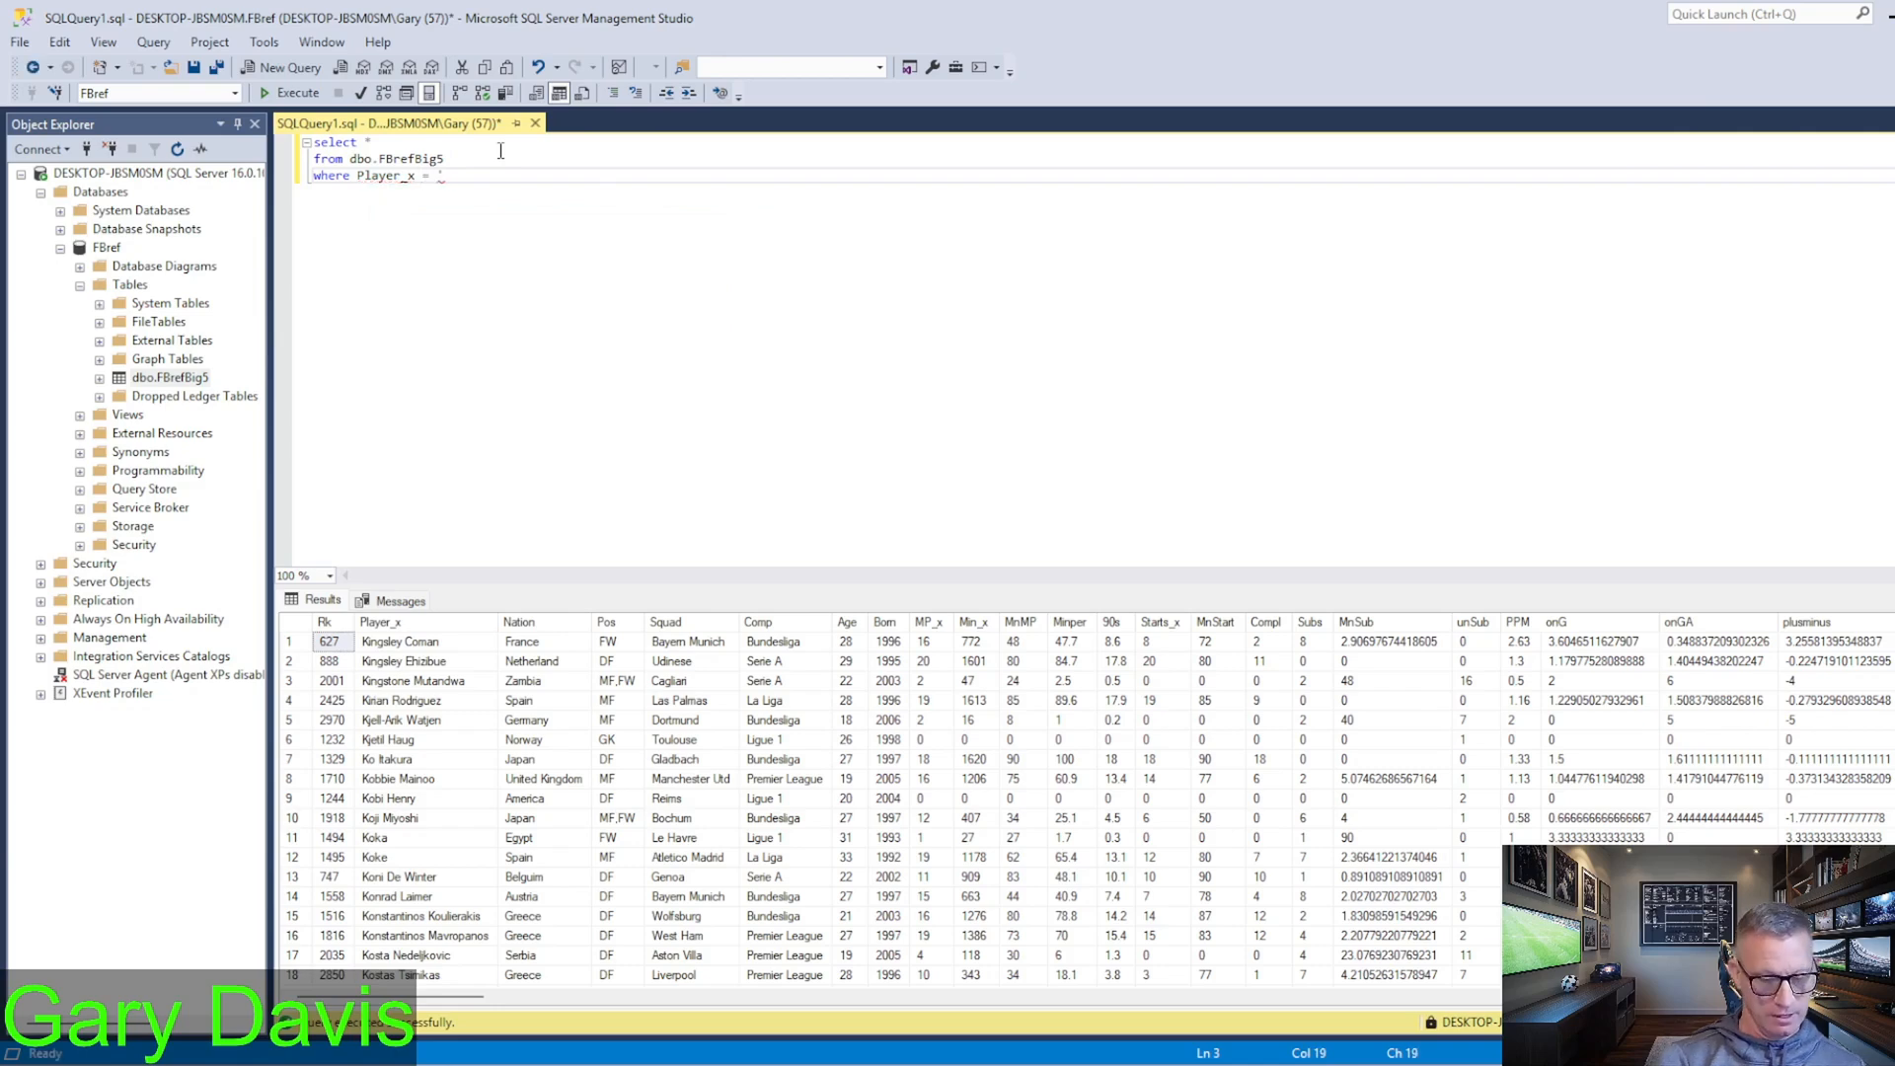
text(Ollie Wa)
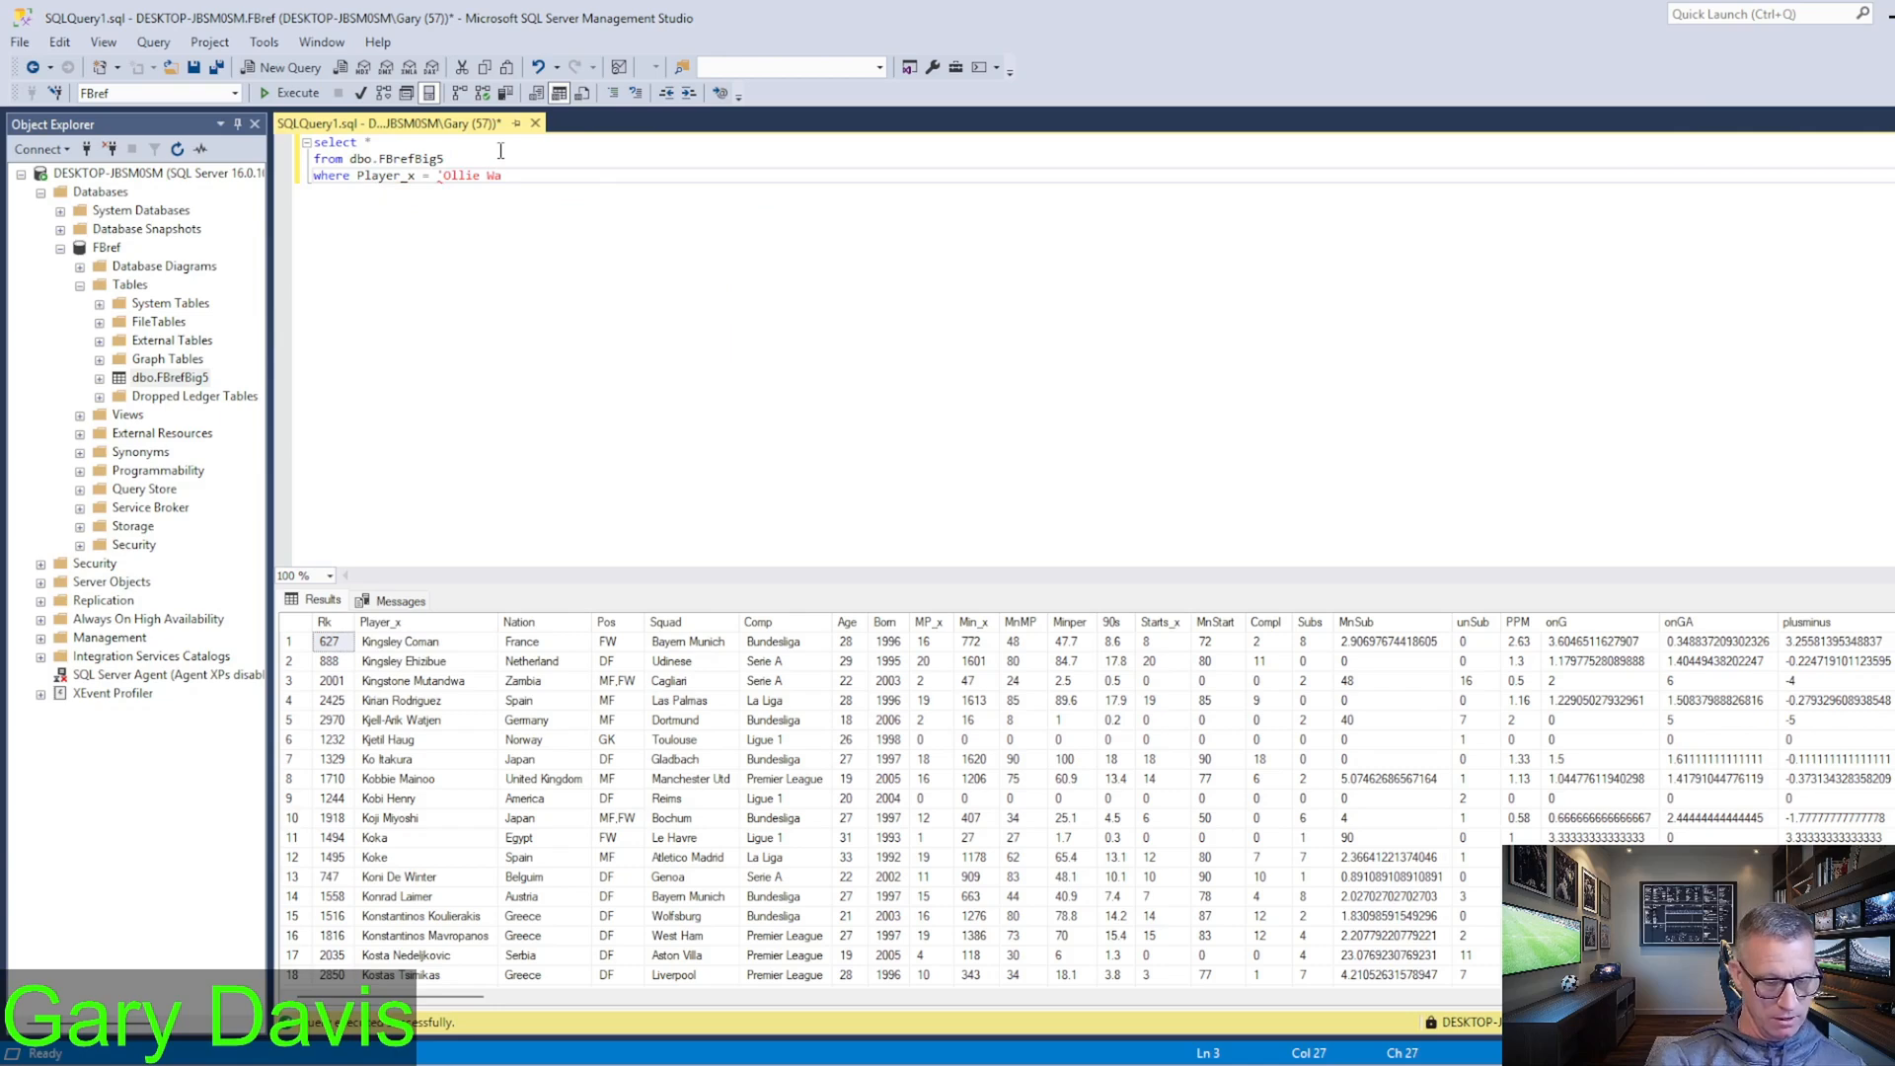
text(tki)
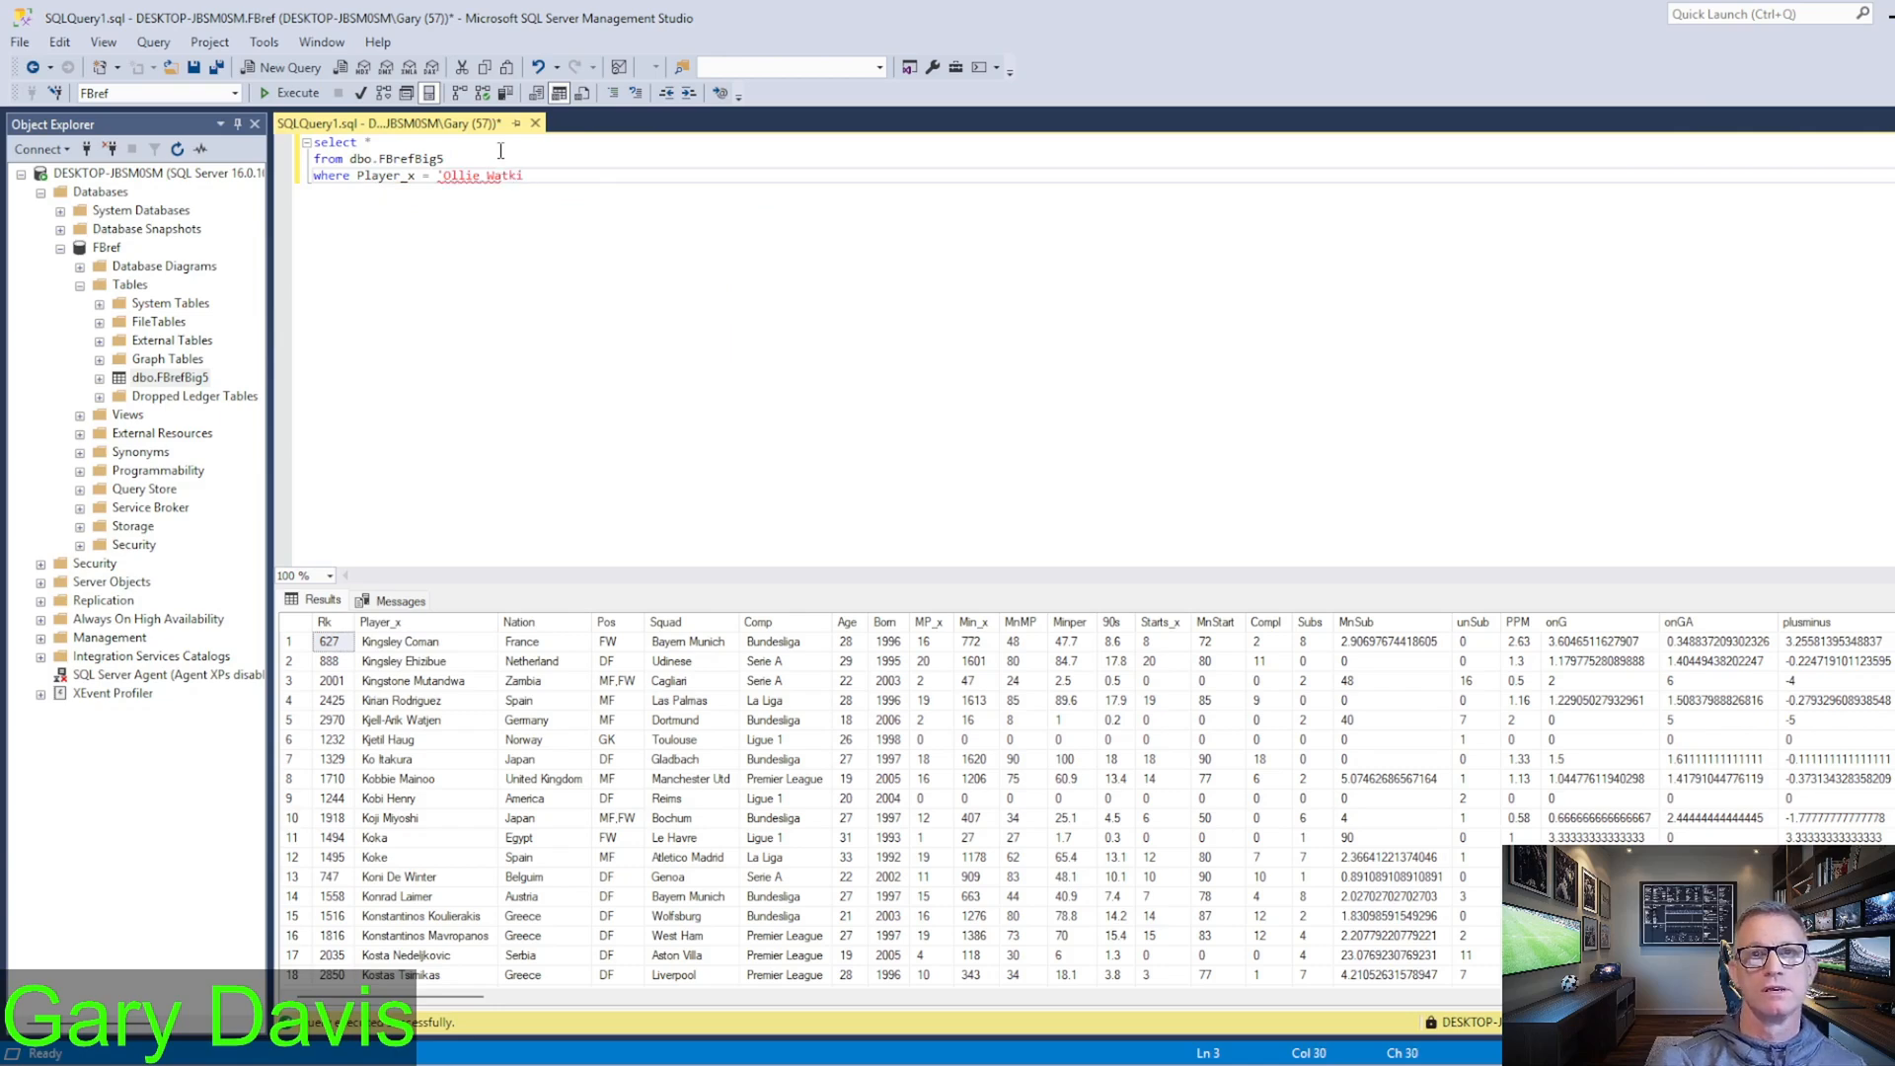
text(n)
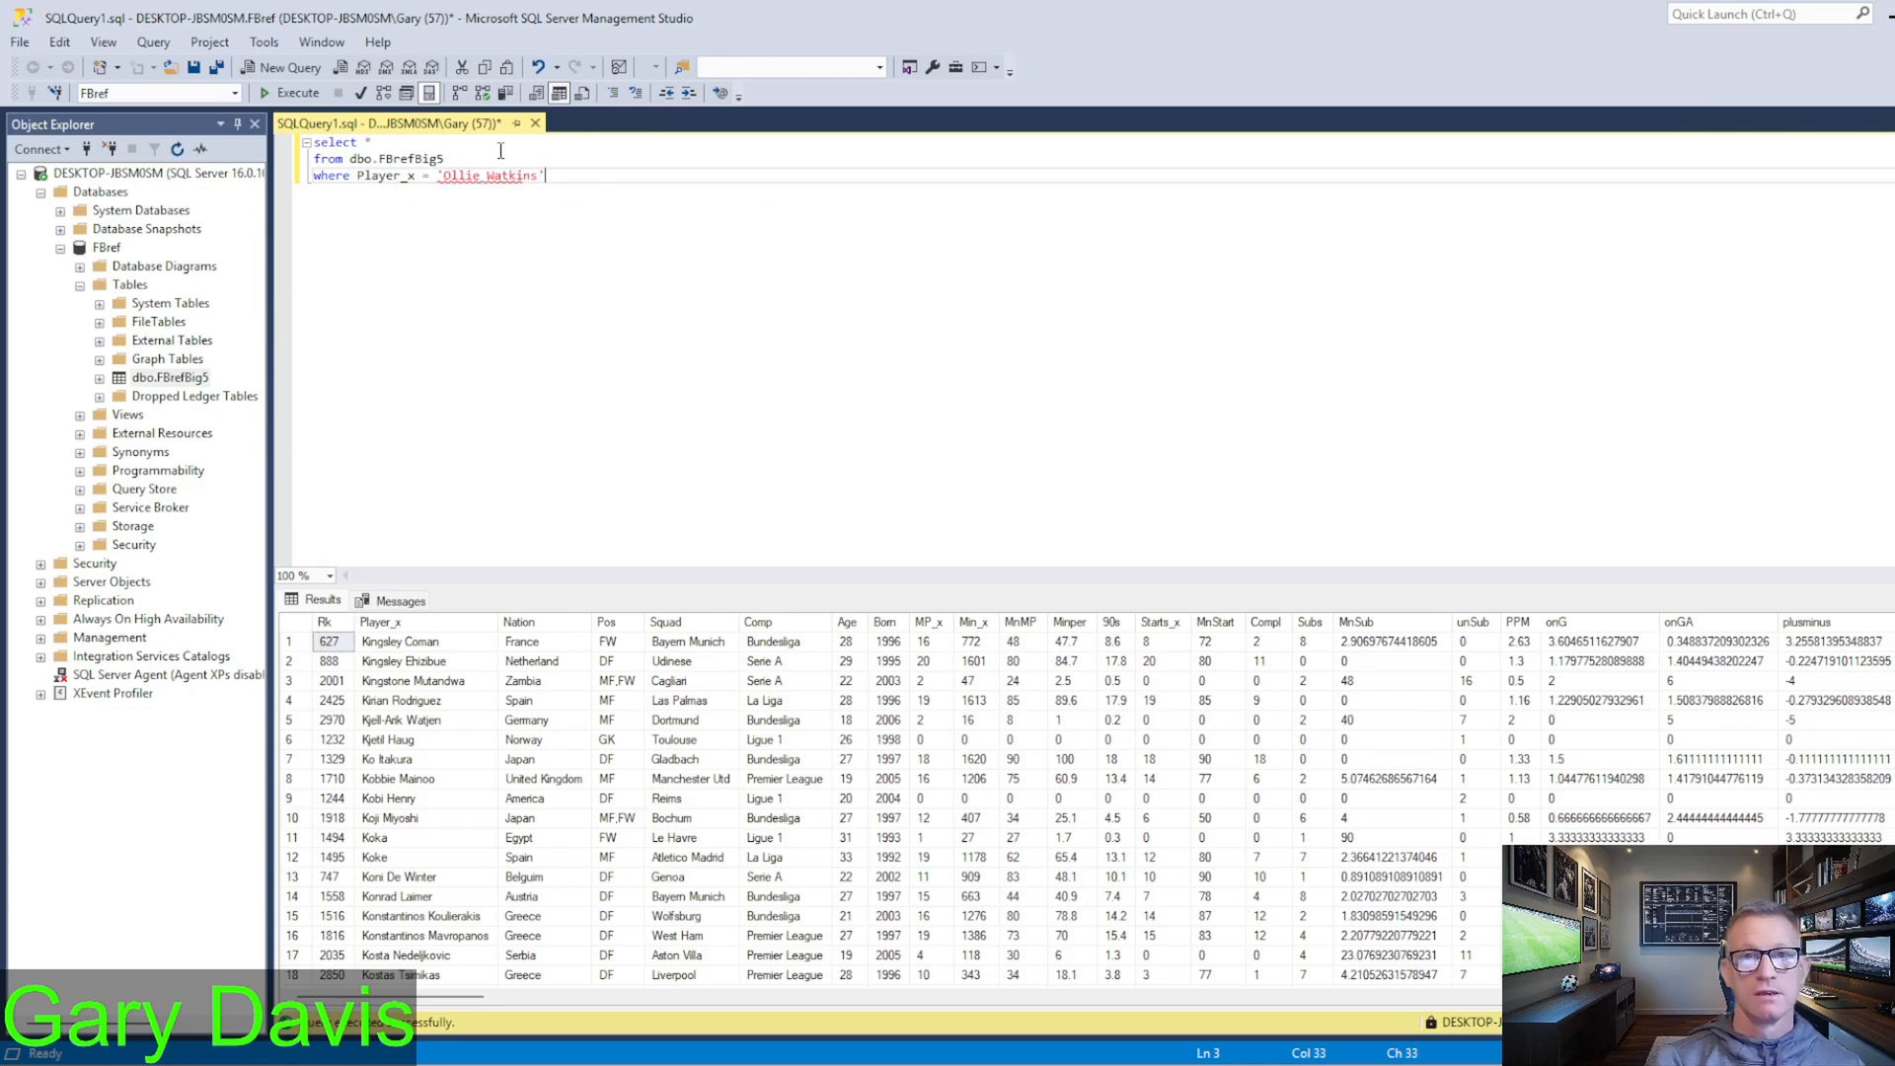
text(s')
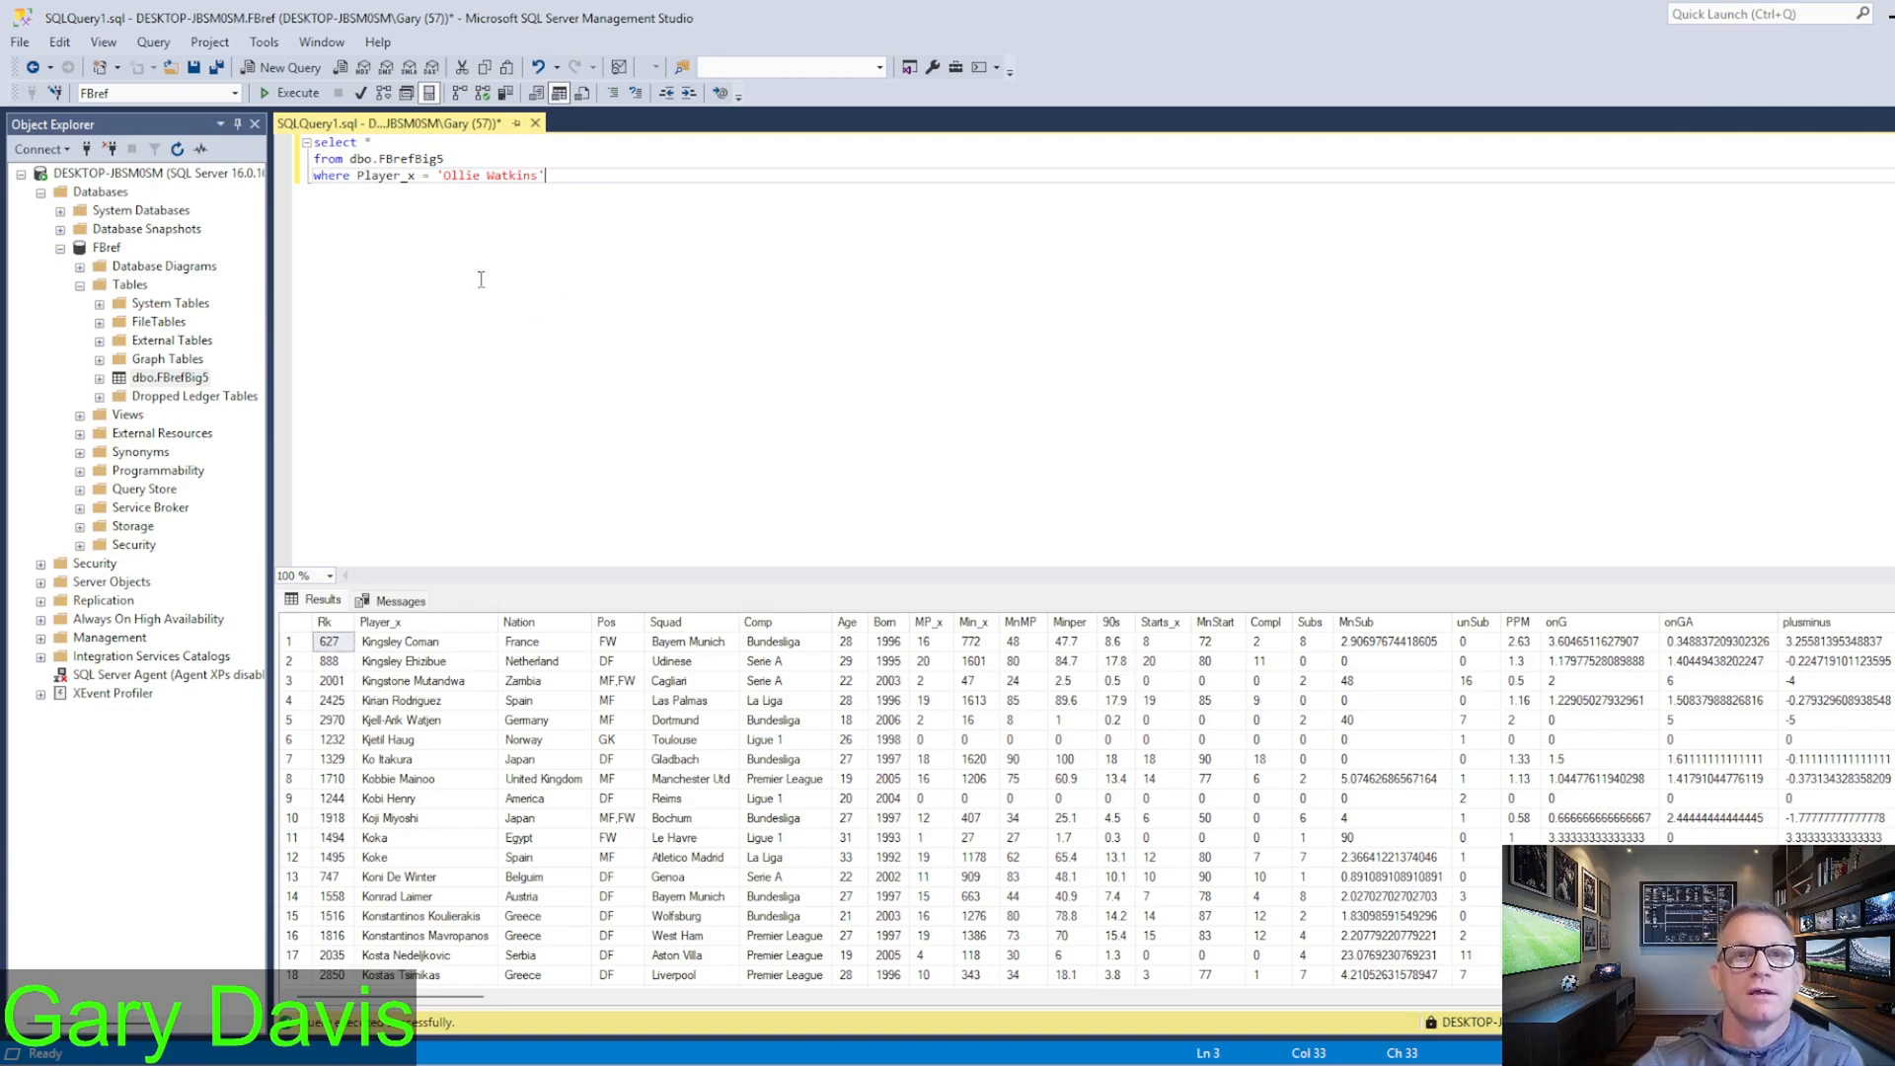
click(296, 93)
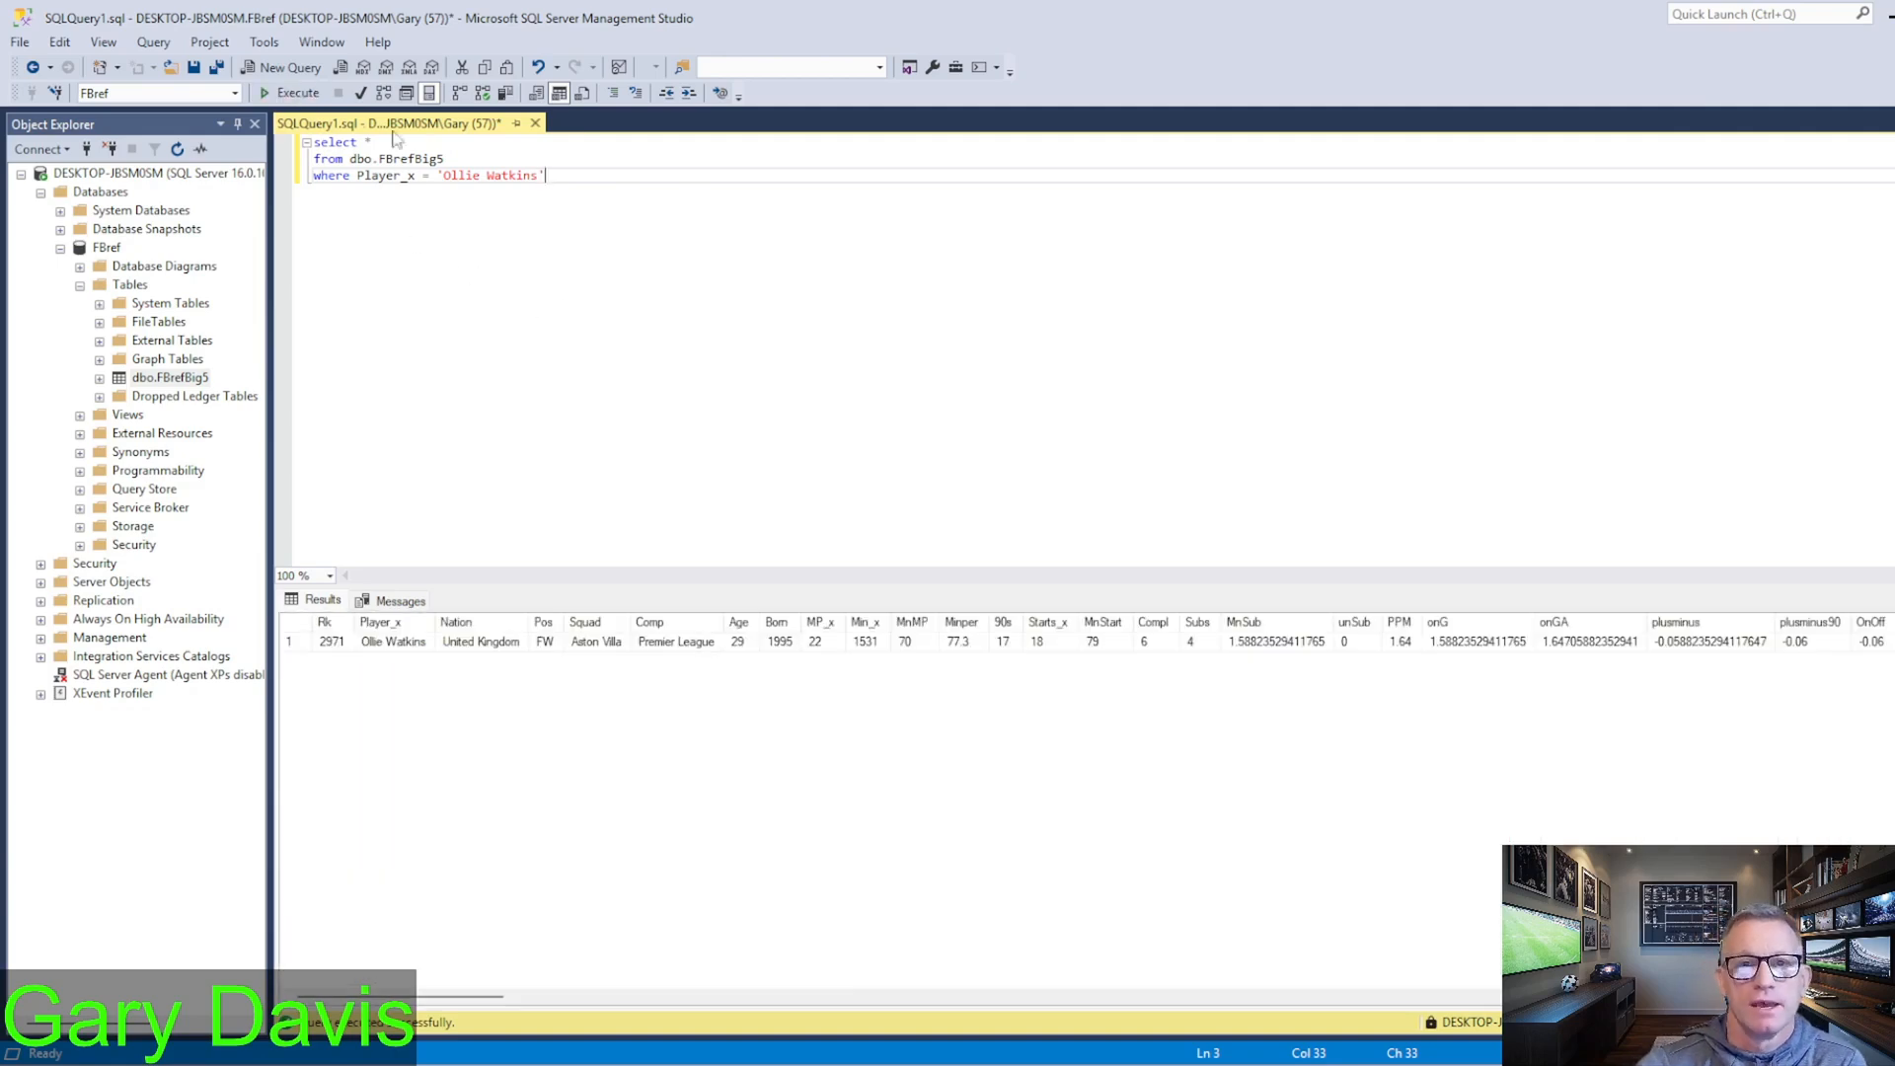